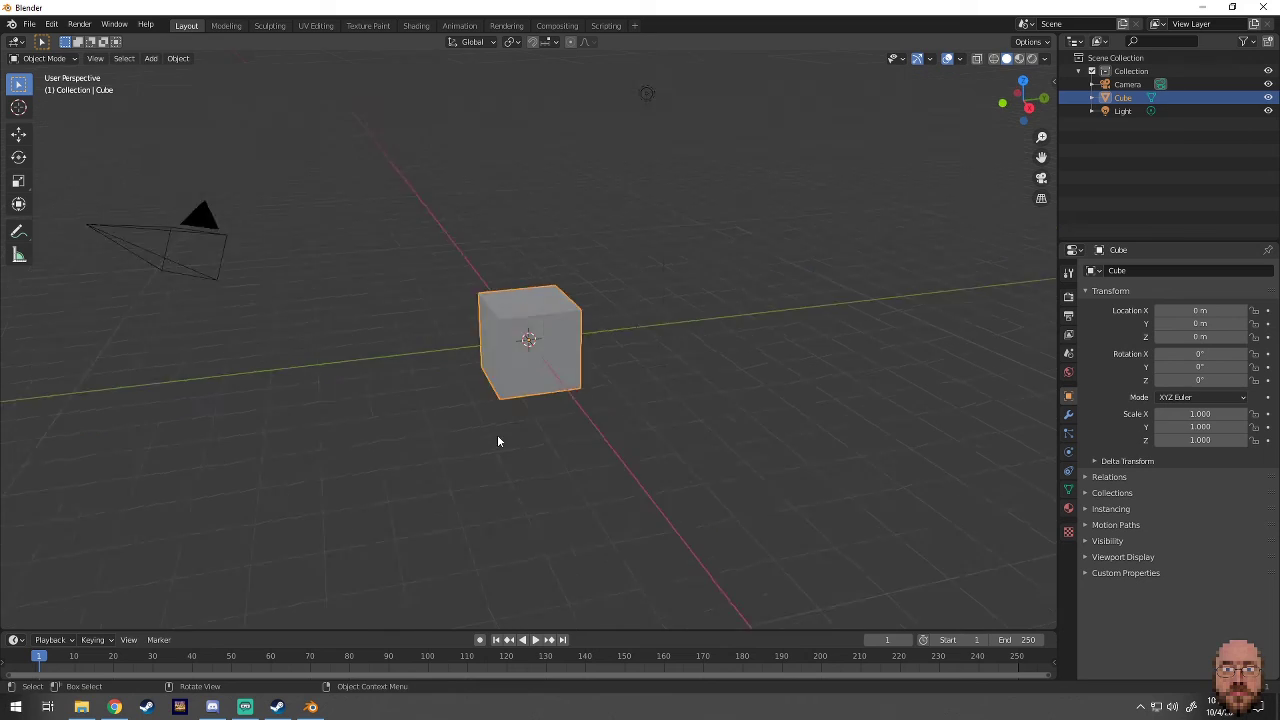
# - Raise the cube along Z and add a Subdivision modifier to it
pyautogui.press('g')
pyautogui.press('z')
pyautogui.click(526, 317)
pyautogui.moveTo(526, 317)
pyautogui.keyDown('alt'); pyautogui.mouseDown(button='middle')
pyautogui.moveTo(522, 338)
pyautogui.moveTo(577, 189)
pyautogui.moveTo(594, 226)
pyautogui.mouseUp(button='middle'); pyautogui.keyUp('alt')
pyautogui.click(1068, 414)
pyautogui.click(1180, 270)
pyautogui.click(1030, 489)
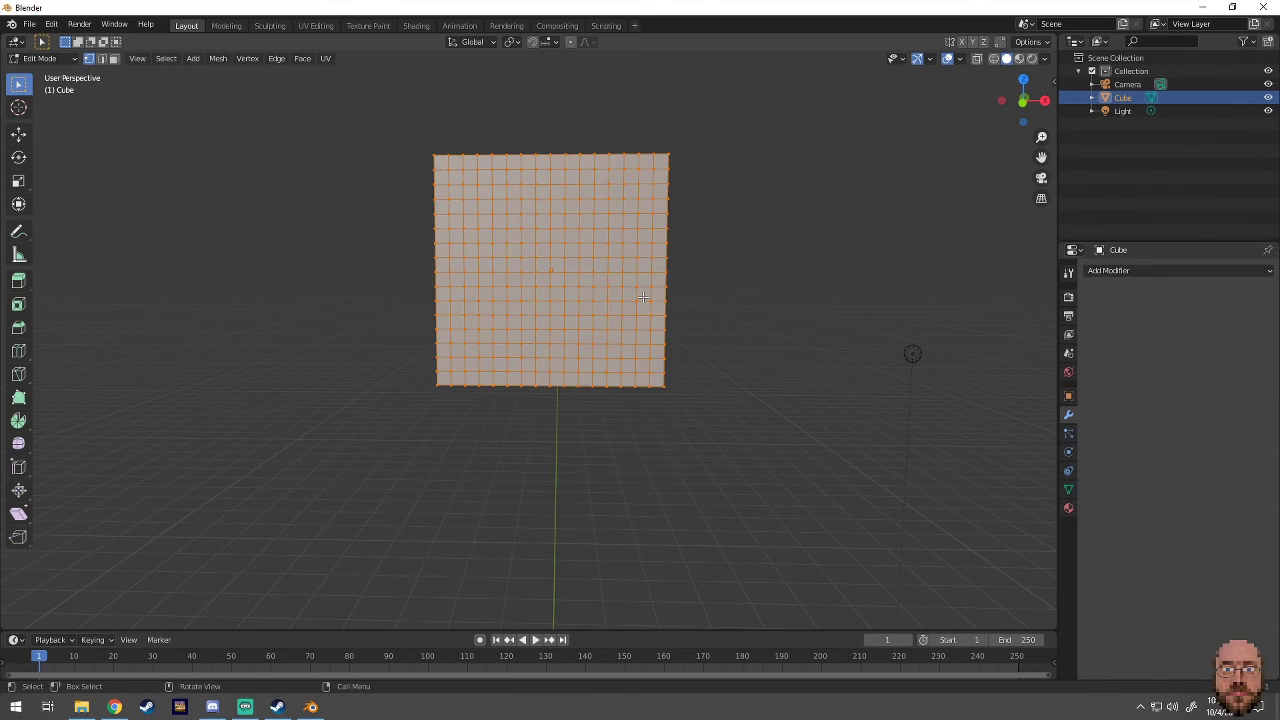
# - Box-select and delete the right half of the grid
pyautogui.moveTo(743, 86); pyautogui.dragTo(571, 400)
pyautogui.press('x')
pyautogui.click(655, 299)
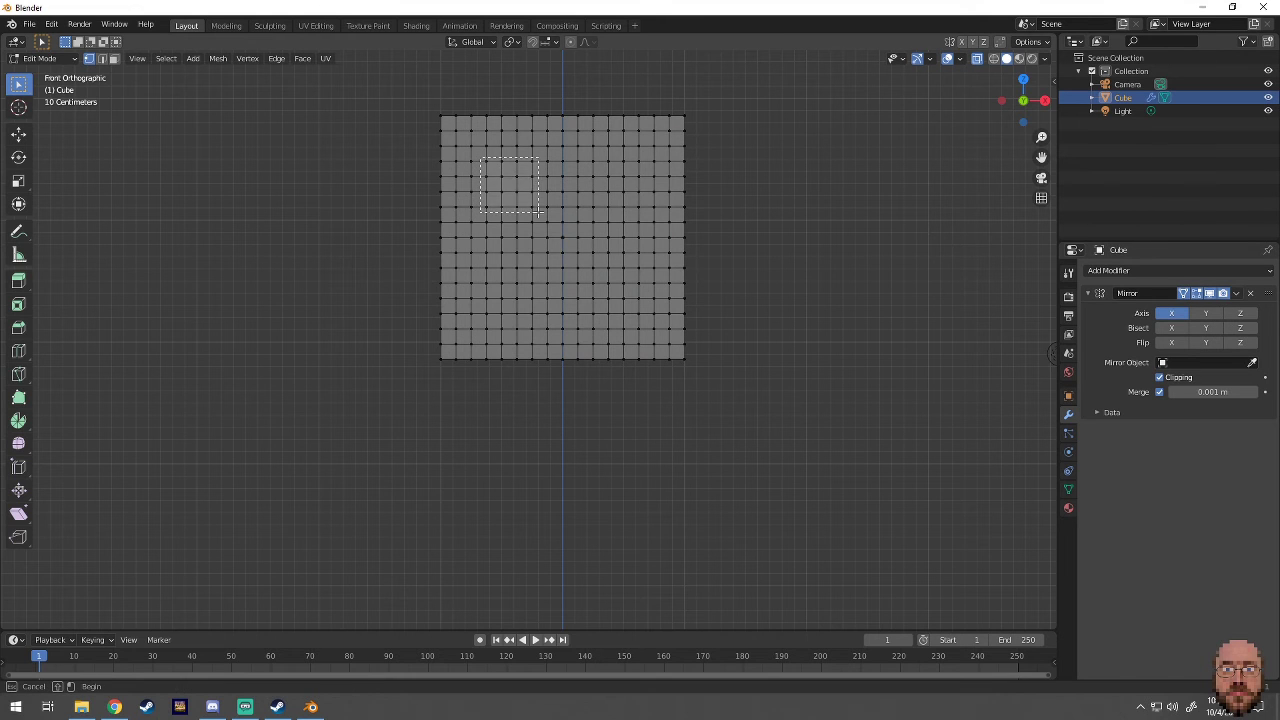
# - Round the square eye patches into circles with To Sphere
pyautogui.click(221, 61)
pyautogui.click(366, 114)
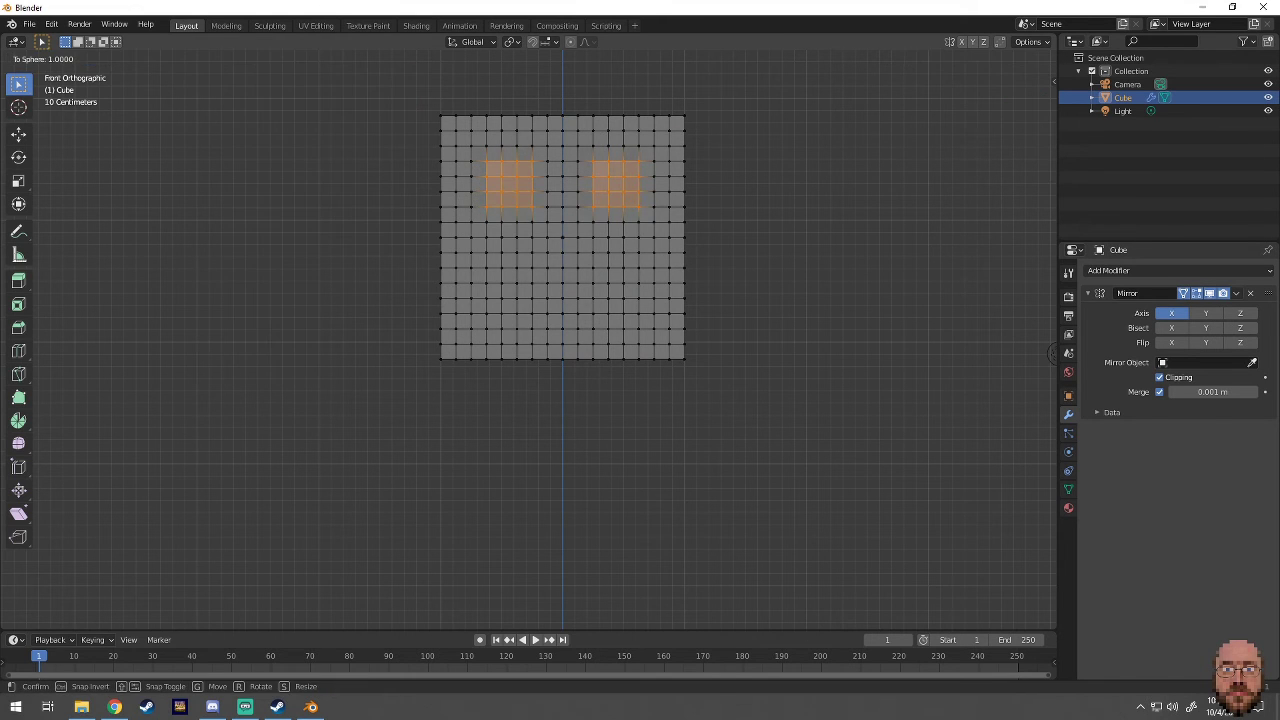
pyautogui.moveTo(480, 155)
pyautogui.mouseDown()
pyautogui.moveTo(533, 183)
pyautogui.moveTo(538, 214)
pyautogui.mouseUp()
pyautogui.click(218, 58)
pyautogui.click(366, 114)
pyautogui.click(218, 58)
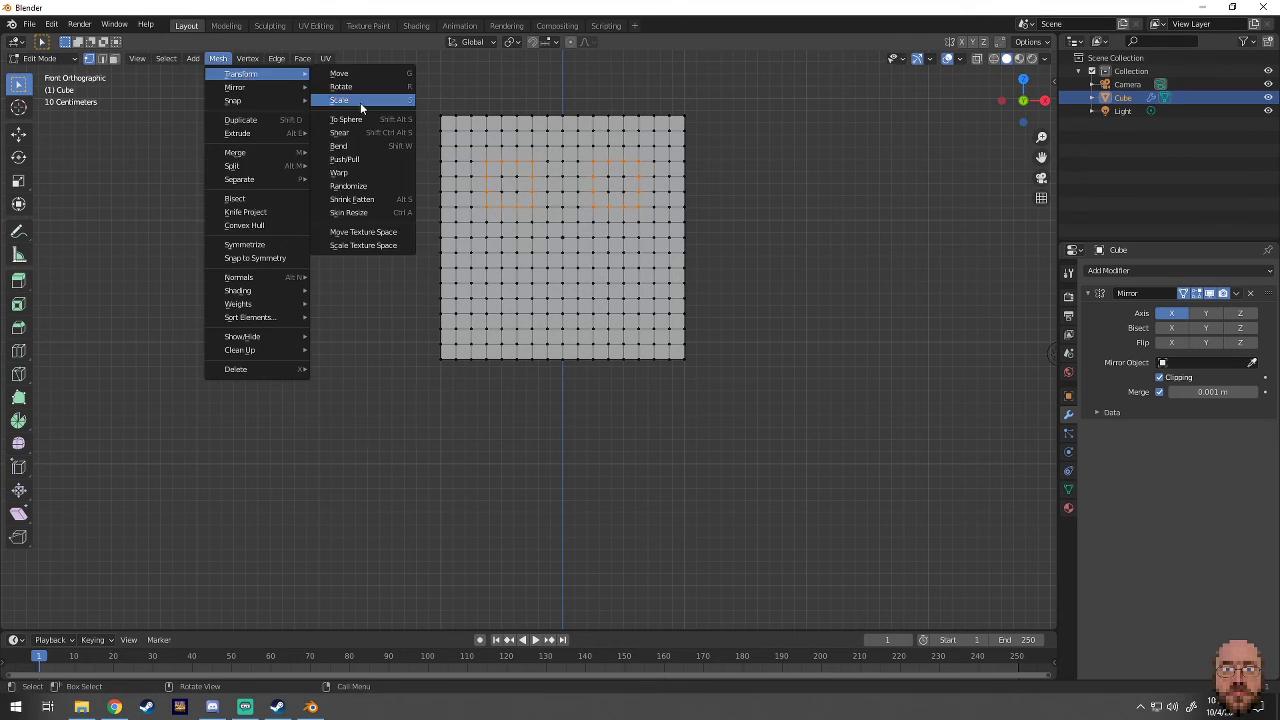
pyautogui.click(366, 114)
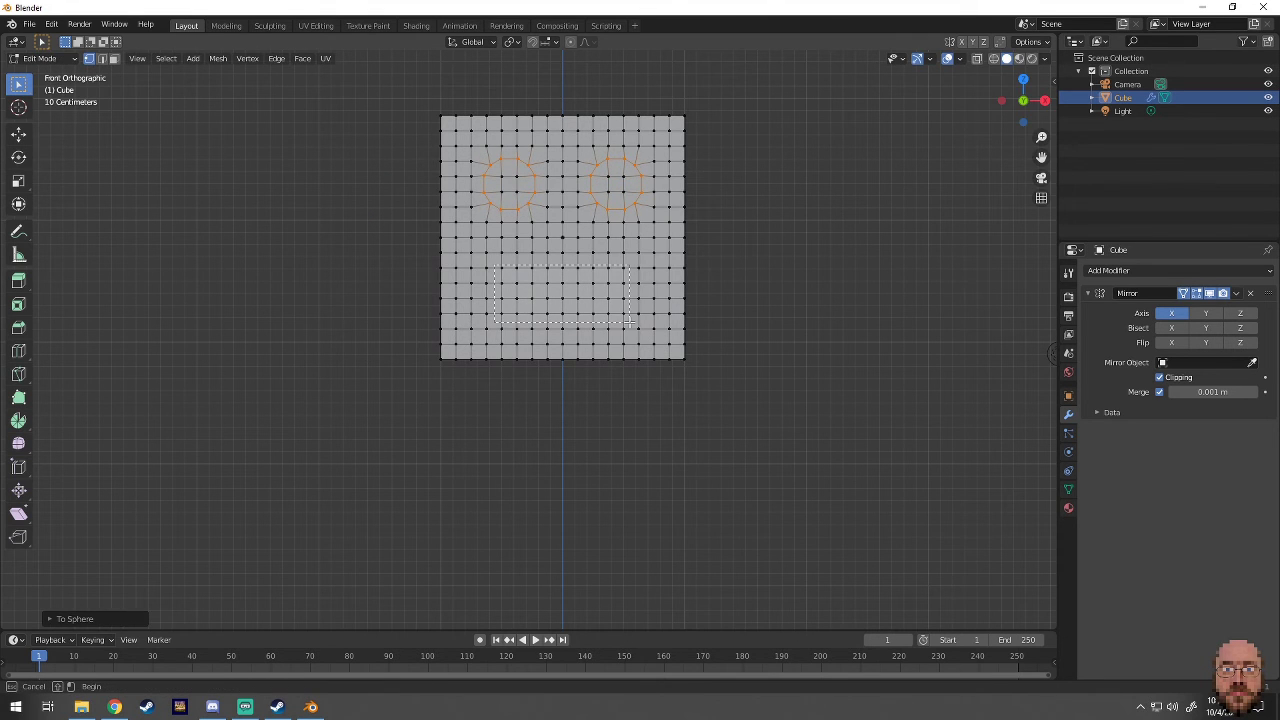
# - Select the lower mouth faces and partially round them with To Sphere
pyautogui.moveTo(628, 322); pyautogui.dragTo(628, 322)
pyautogui.click(218, 58)
pyautogui.click(366, 114)
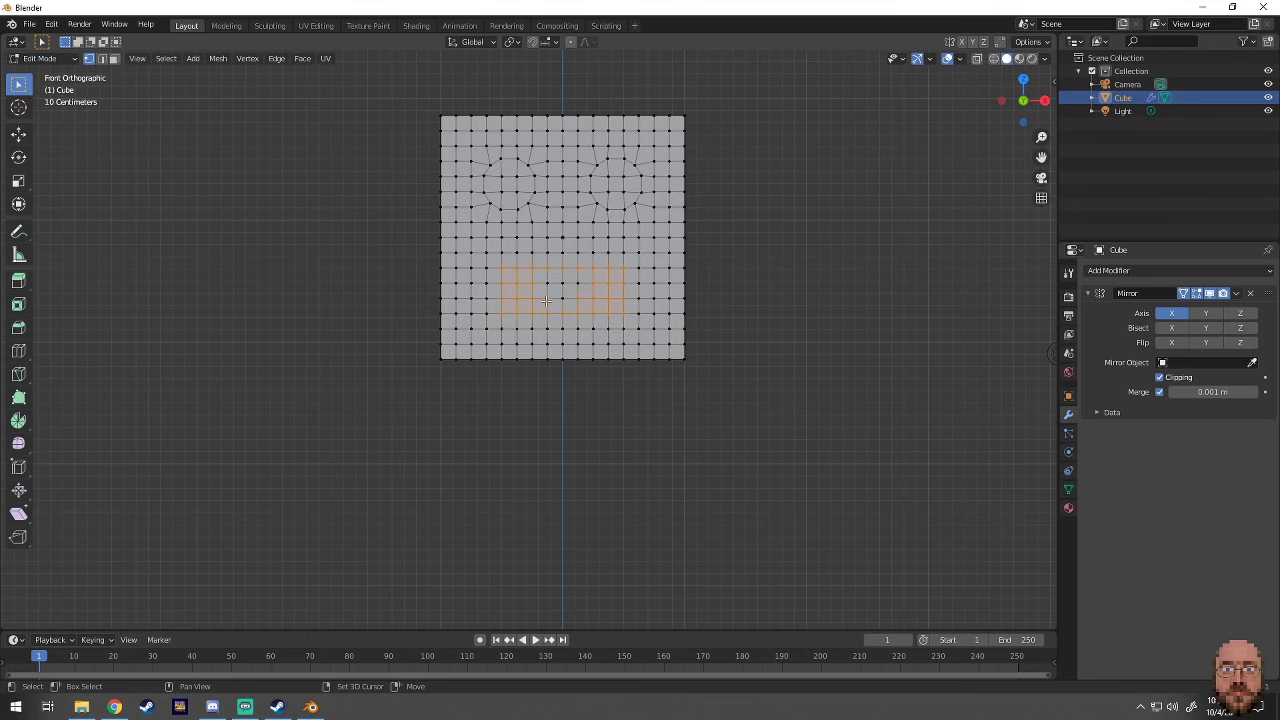
pyautogui.click(218, 58)
pyautogui.click(366, 114)
pyautogui.click(534, 262)
# - Switch snapping to Vertex and stretch the mouth along Z
pyautogui.scroll(3, 534, 262)
pyautogui.click(551, 41)
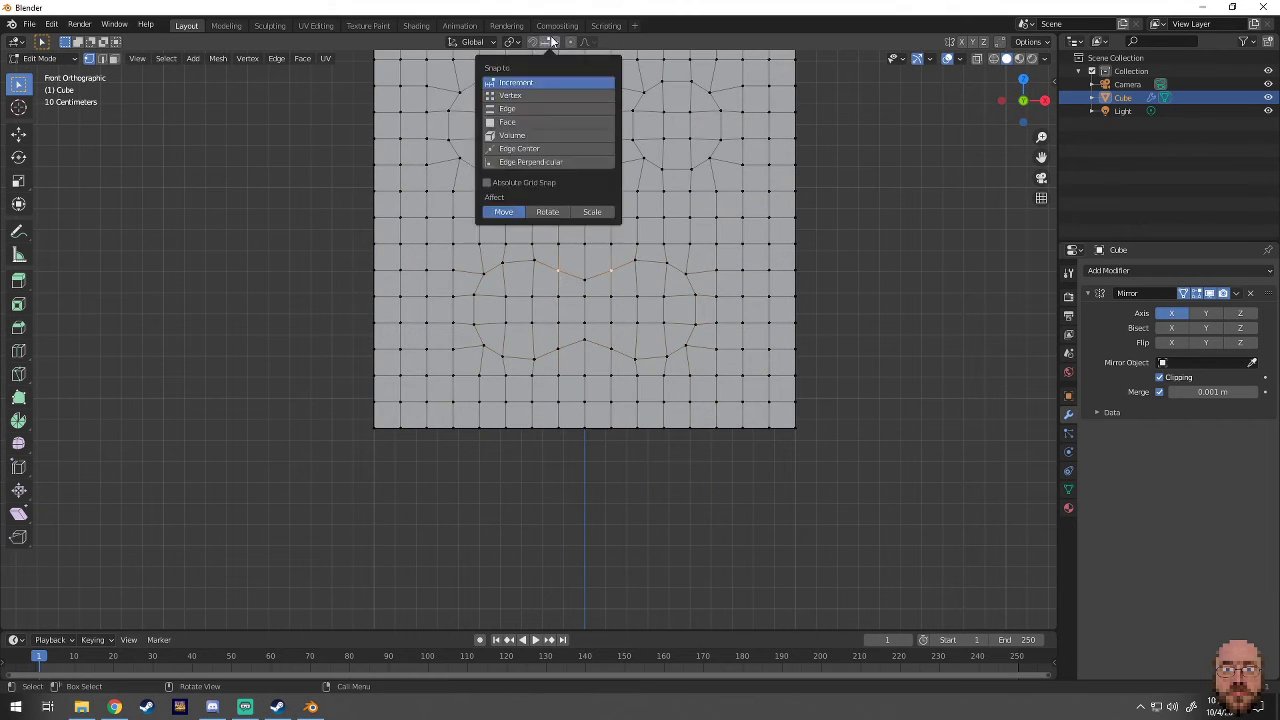
pyautogui.click(510, 95)
pyautogui.click(583, 276)
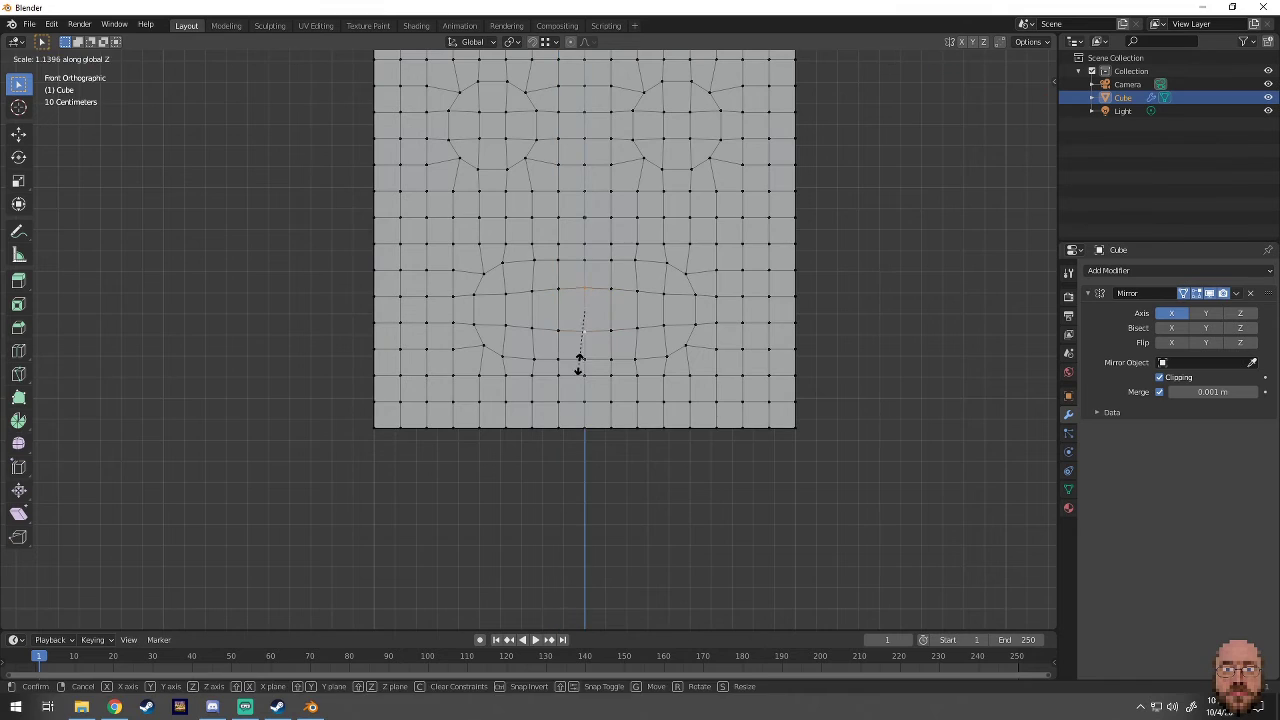
pyautogui.click(578, 362)
pyautogui.moveTo(578, 362); pyautogui.dragTo(739, 398, button='middle')
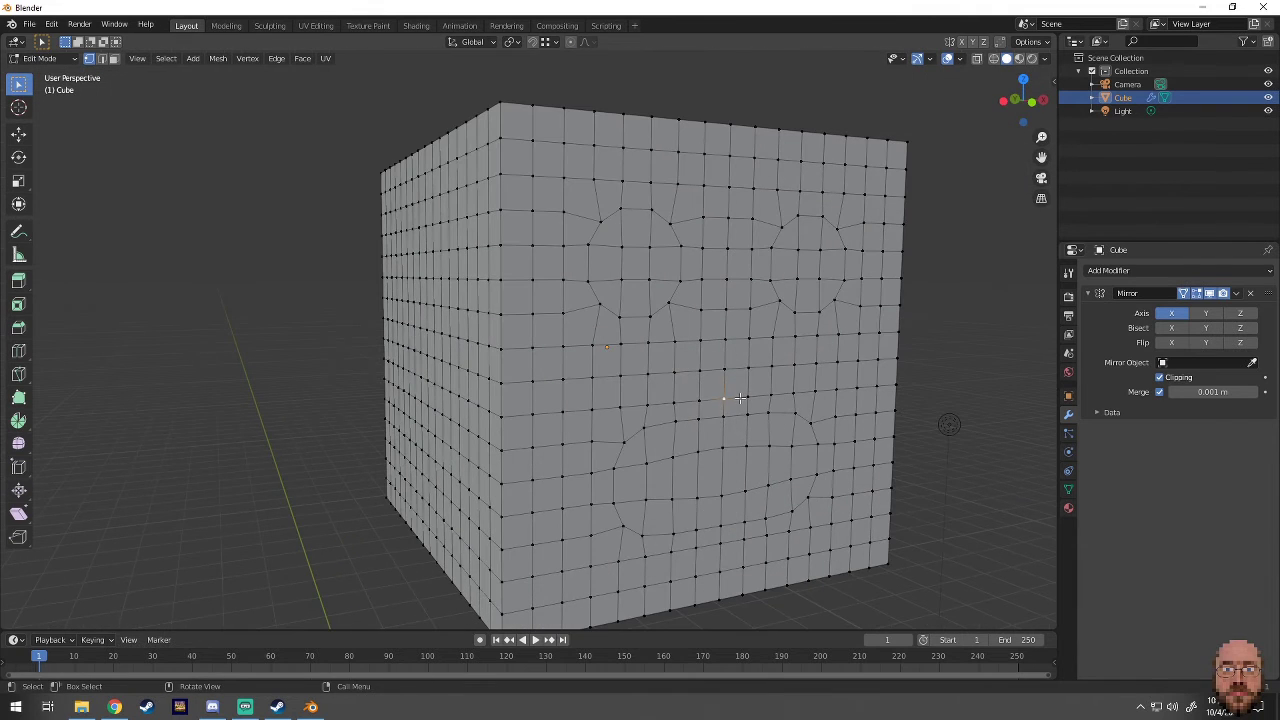
# - Push the selected face regions inward along the Y axis
pyautogui.moveTo(731, 403); pyautogui.dragTo(745, 412, button='middle')
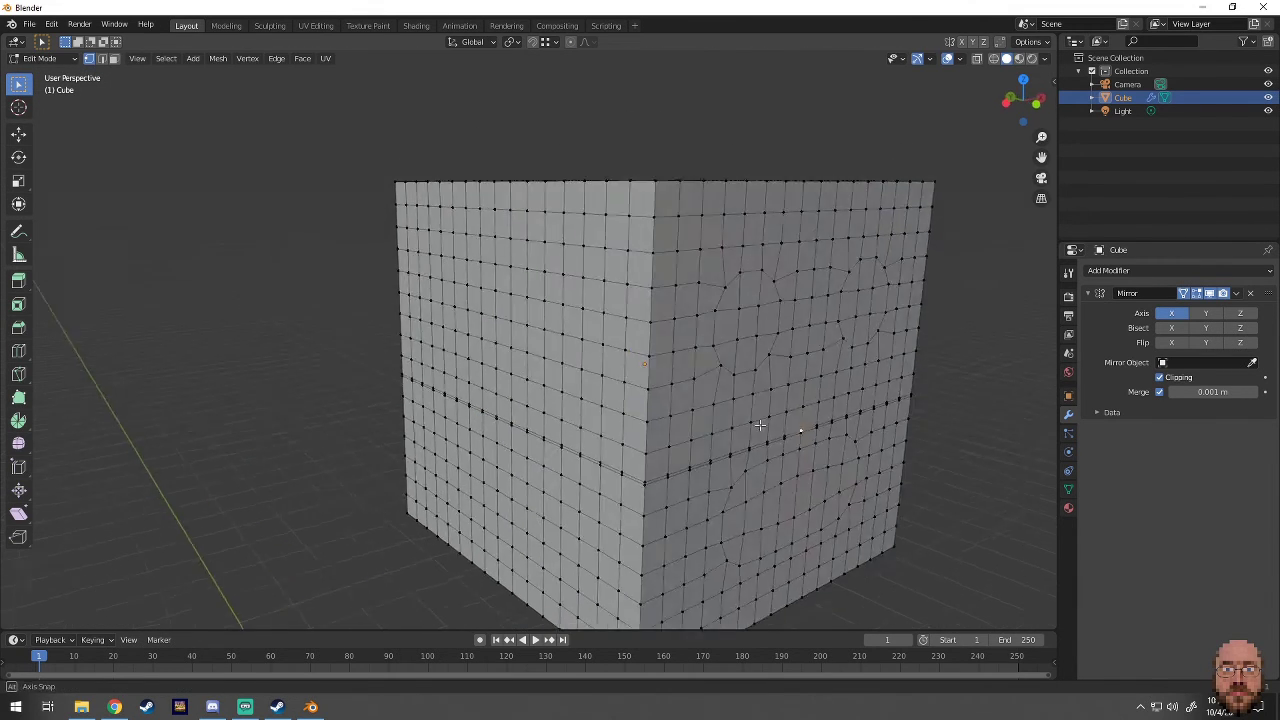
pyautogui.press('g')
pyautogui.press('y')
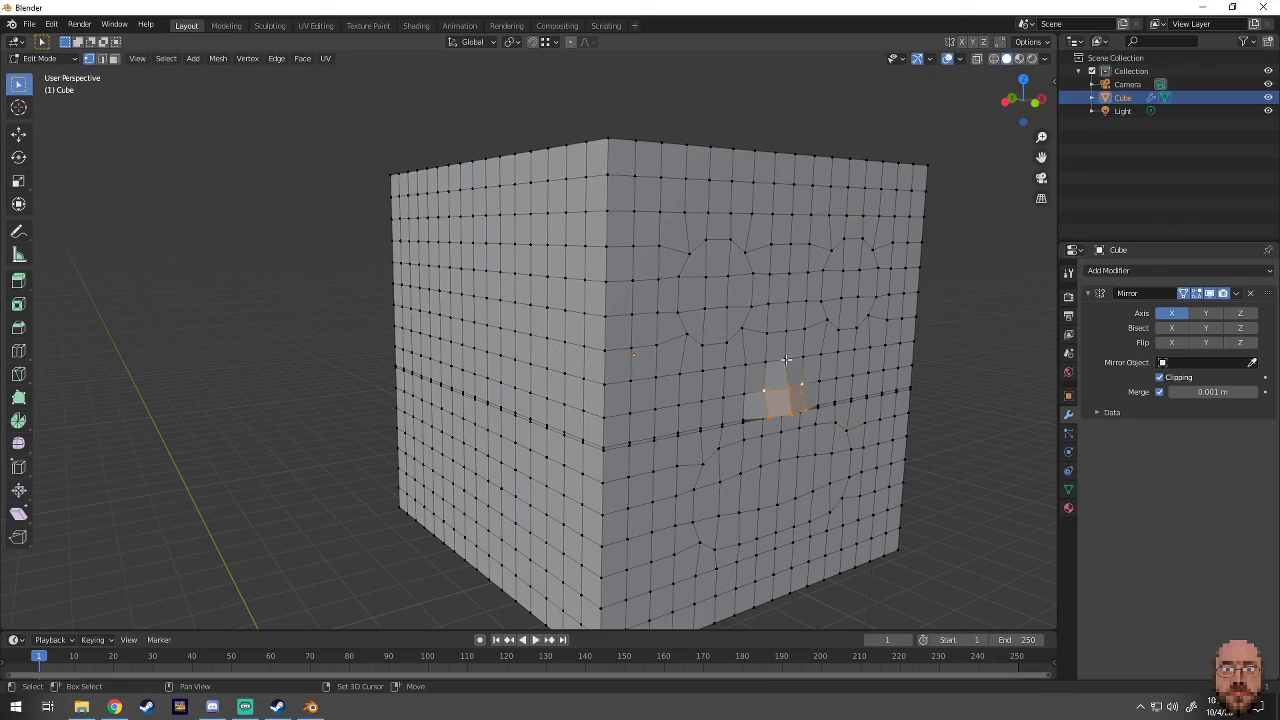
pyautogui.moveTo(786, 360)
pyautogui.mouseDown(button='middle')
pyautogui.moveTo(778, 402)
pyautogui.moveTo(613, 409)
pyautogui.moveTo(710, 430)
pyautogui.mouseUp(button='middle')
pyautogui.press('g')
pyautogui.press('y')
pyautogui.click(778, 402)
pyautogui.click(721, 384)
# - Pull the nose outward, sink the eye sockets, and enlarge the mouth
pyautogui.press('g')
pyautogui.press('y')
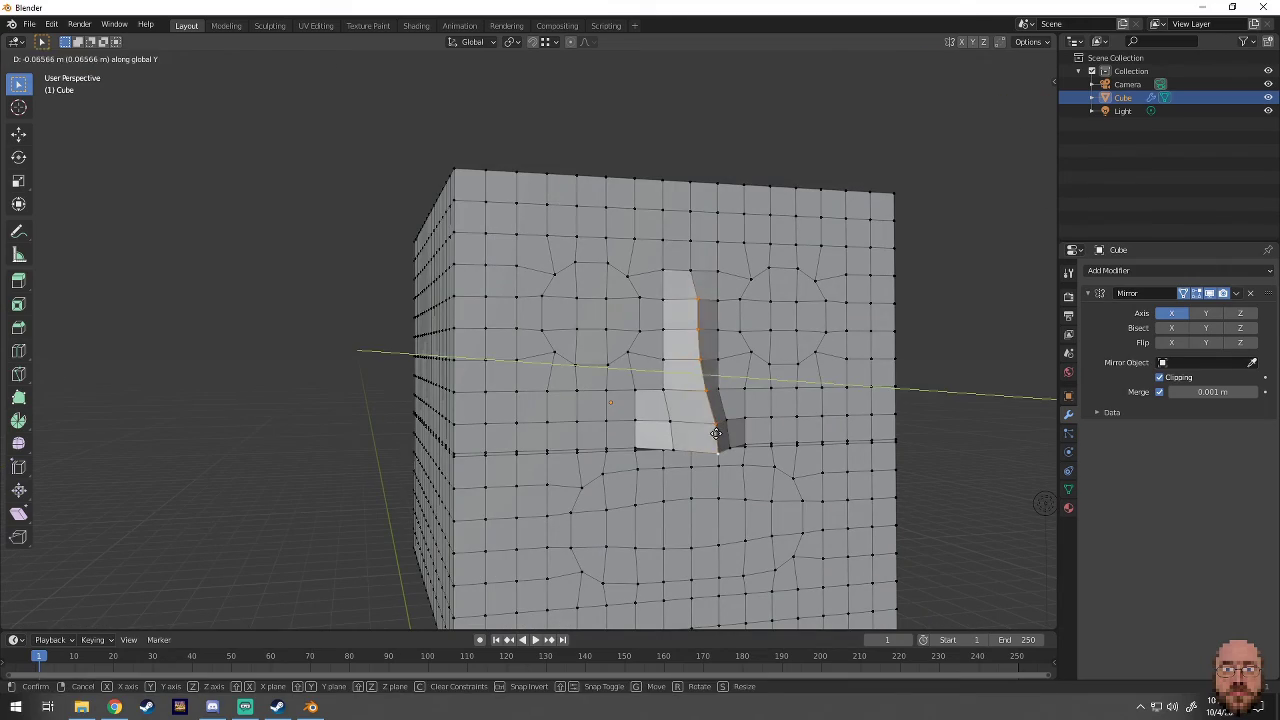
pyautogui.click(695, 290)
pyautogui.moveTo(695, 290); pyautogui.dragTo(491, 393, button='middle')
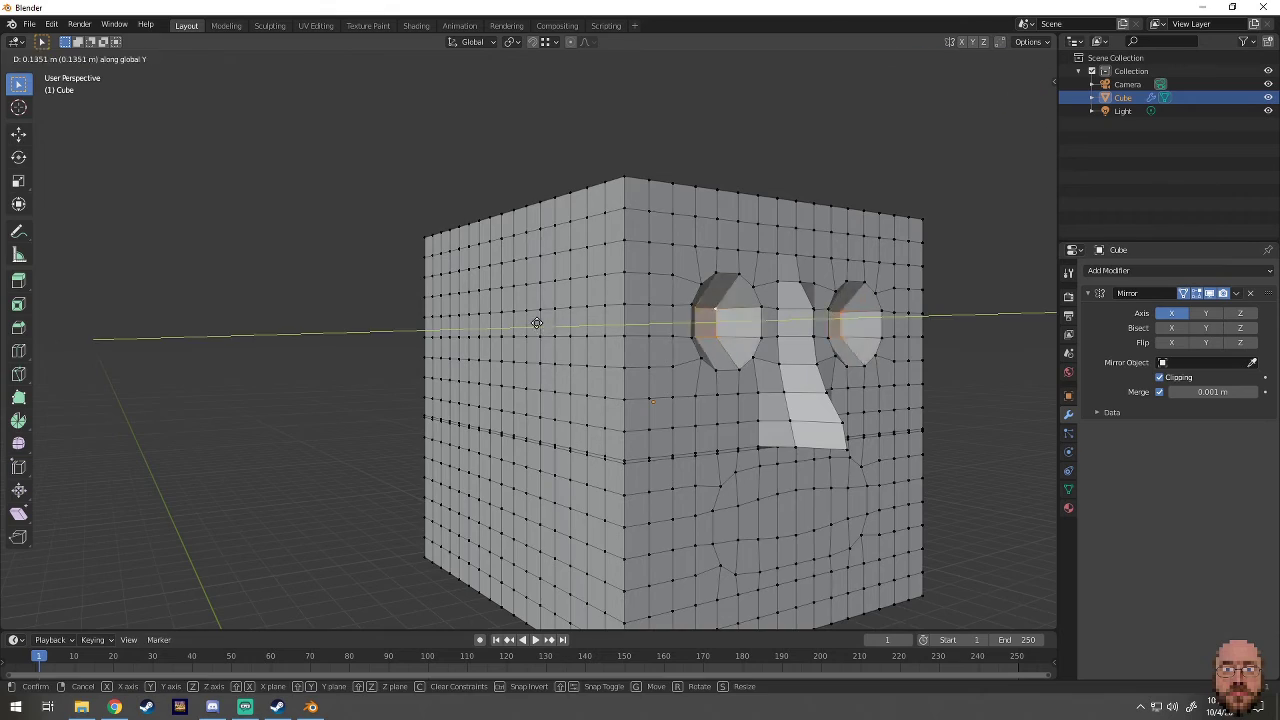
pyautogui.click(585, 370)
pyautogui.moveTo(585, 370); pyautogui.dragTo(502, 383, button='middle')
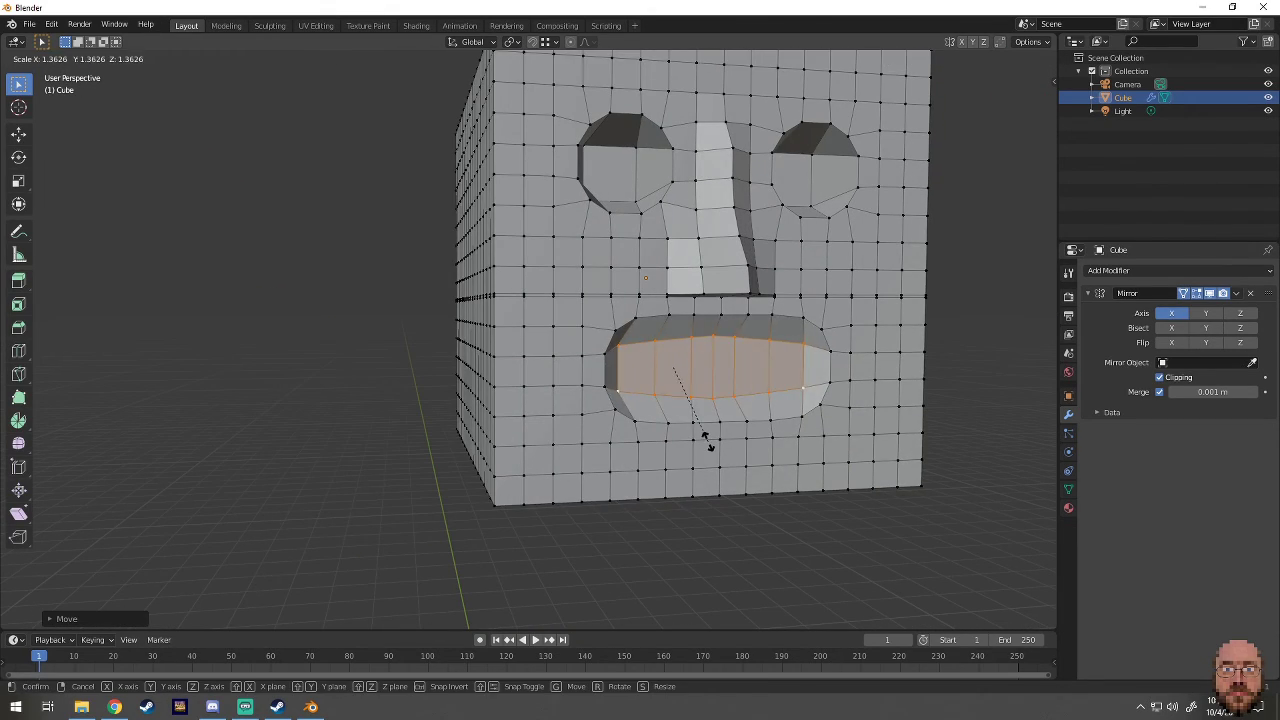
pyautogui.click(712, 456)
pyautogui.moveTo(712, 456); pyautogui.dragTo(640, 478, button='middle')
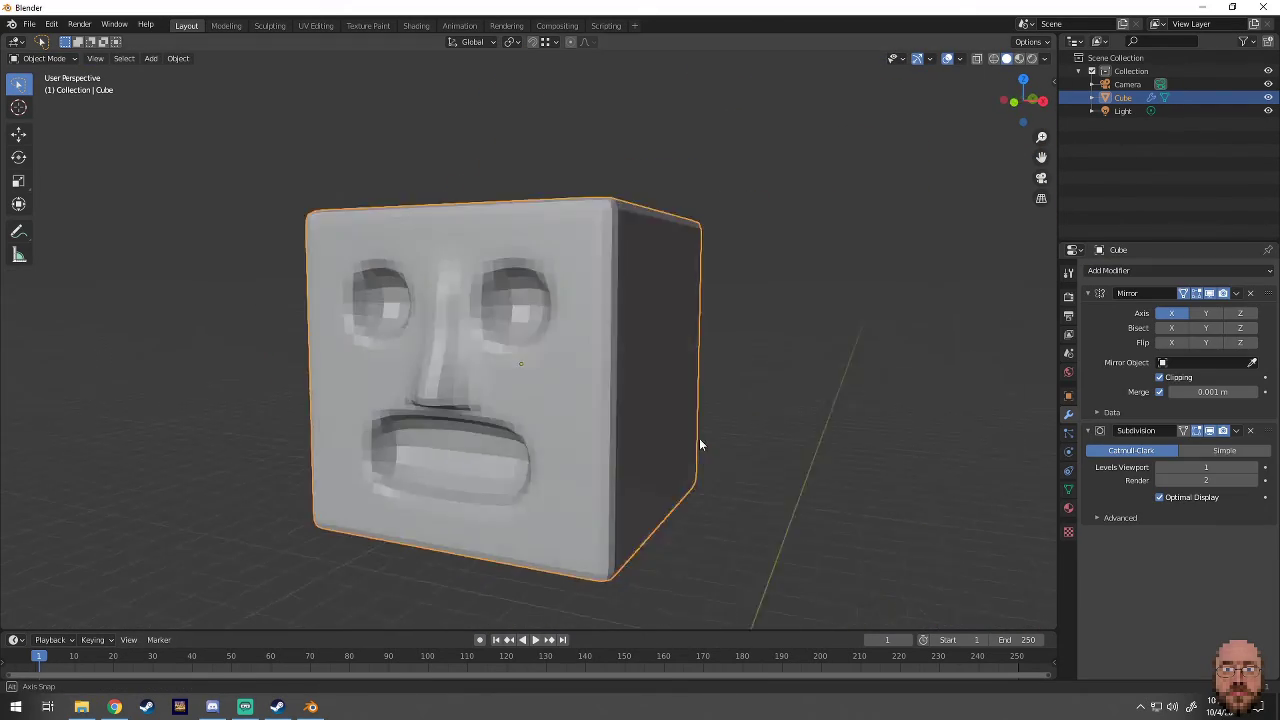
# - Smooth the head at Subdivision level 3 with Ctrl+3 and inspect it
pyautogui.hotkey('ctrl', '3')
pyautogui.moveTo(734, 343)
pyautogui.mouseDown(button='middle')
pyautogui.moveTo(707, 370)
pyautogui.moveTo(676, 318)
pyautogui.mouseUp(button='middle')
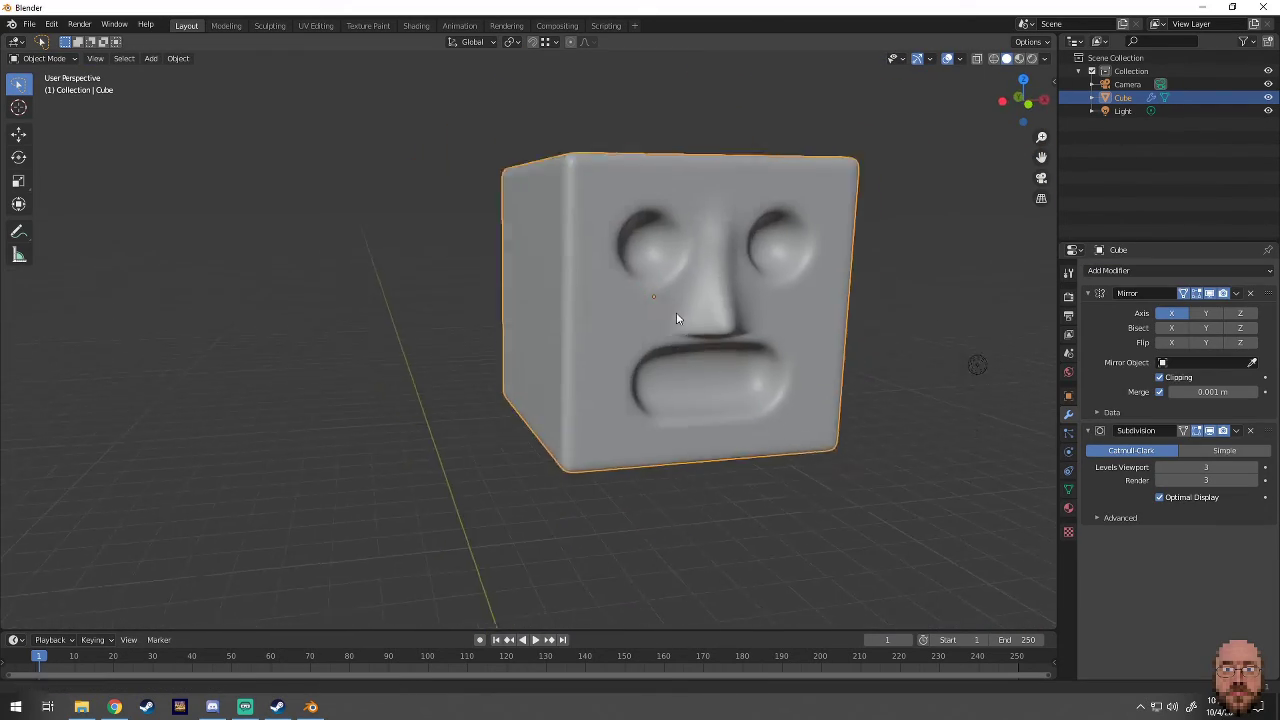
pyautogui.press('KP_1')
pyautogui.moveTo(567, 326); pyautogui.dragTo(491, 326, button='middle')
pyautogui.press('Tab')
pyautogui.moveTo(231, 126); pyautogui.dragTo(684, 241, button='middle')
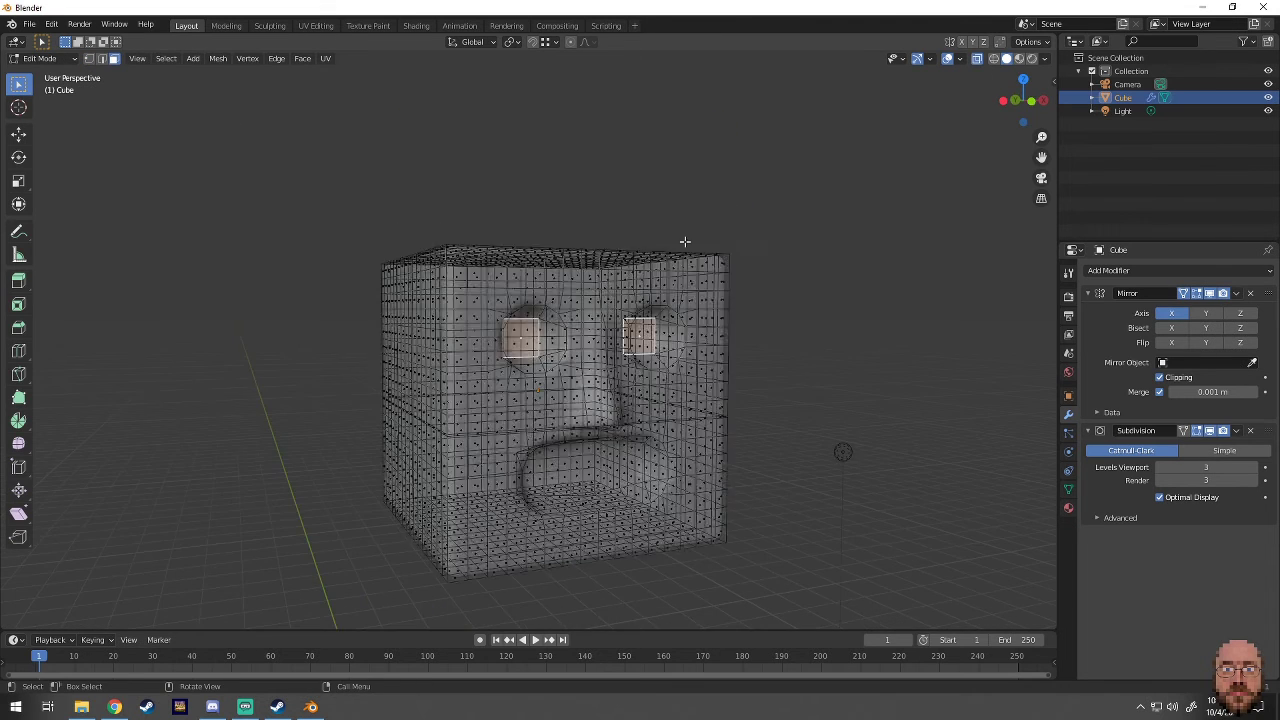
# - Save the project as Robot.blend in a new Robot folder
pyautogui.hotkey('ctrl', 's')
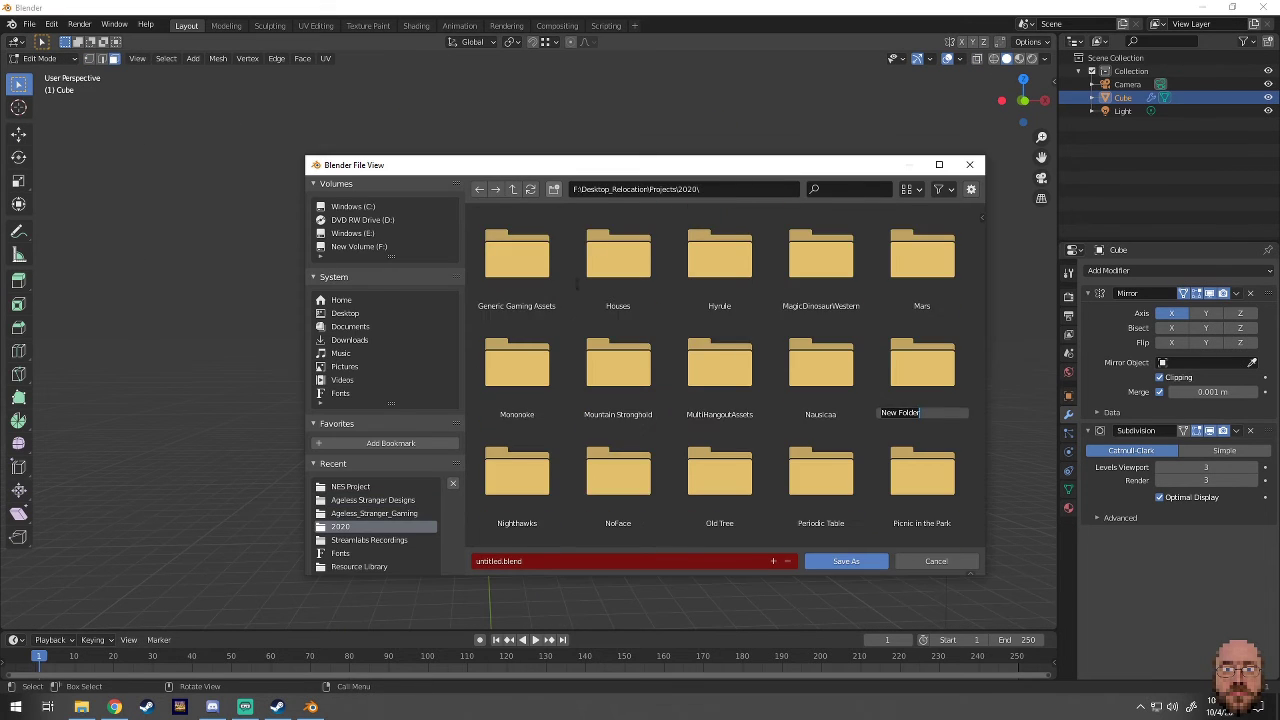
pyautogui.press('Return')
pyautogui.press('Return')
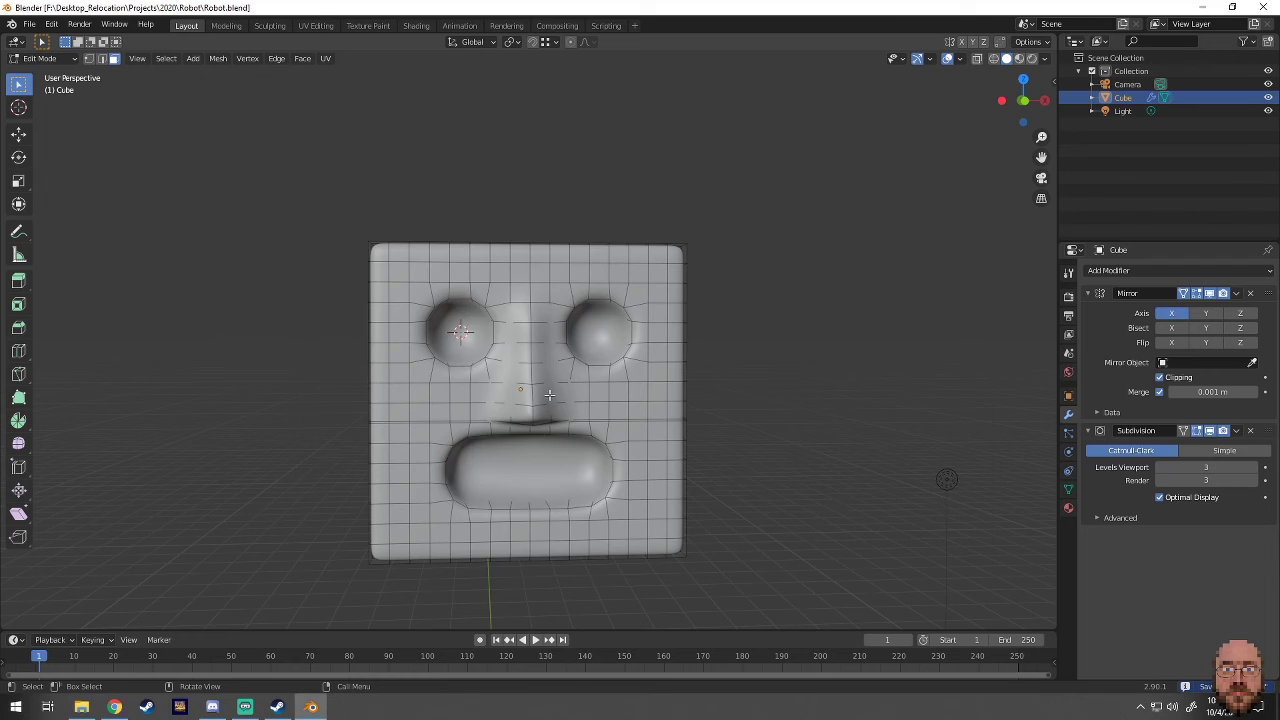
pyautogui.hotkey('shift', 'a')
# - Add a low-poly UV sphere for the eyes and shrink its radius to eye size
pyautogui.click(520, 347)
pyautogui.click(84, 619)
pyautogui.click(186, 474)
pyautogui.write('8')
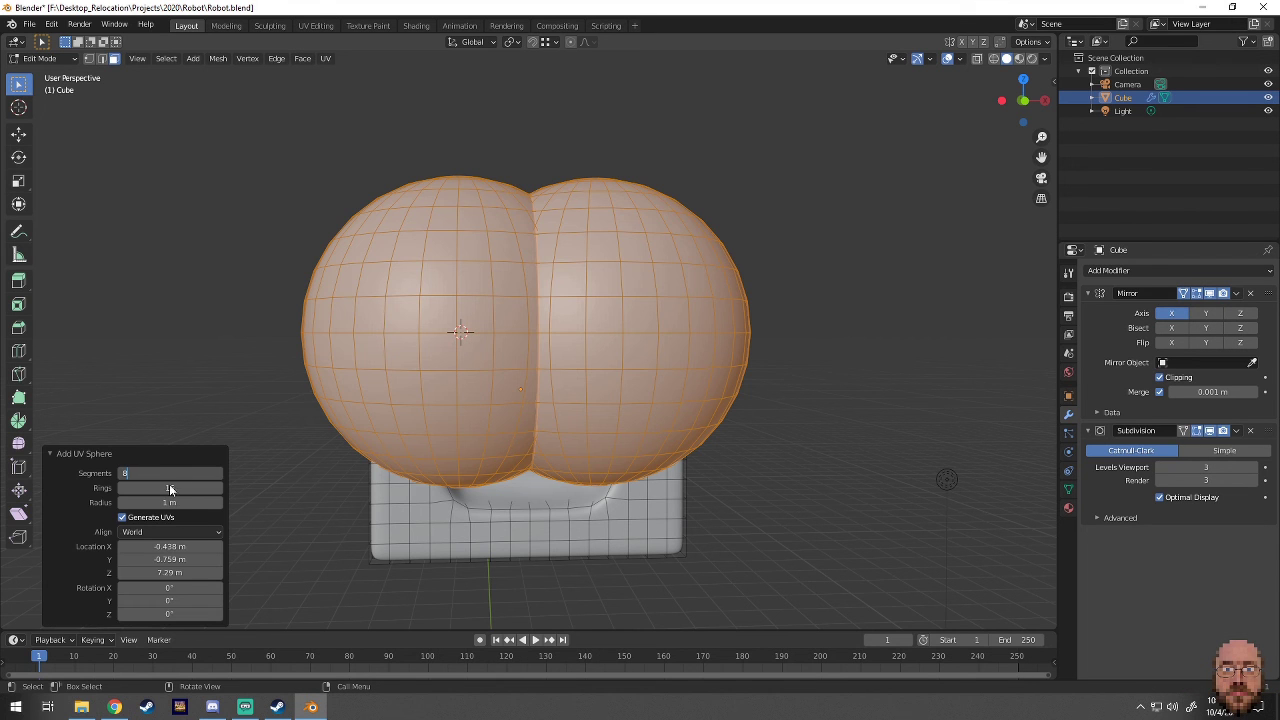
pyautogui.press('Tab')
pyautogui.write('4')
pyautogui.press('Return')
pyautogui.moveTo(170, 502); pyautogui.dragTo(150, 502)
pyautogui.scroll(3, 946, 480)
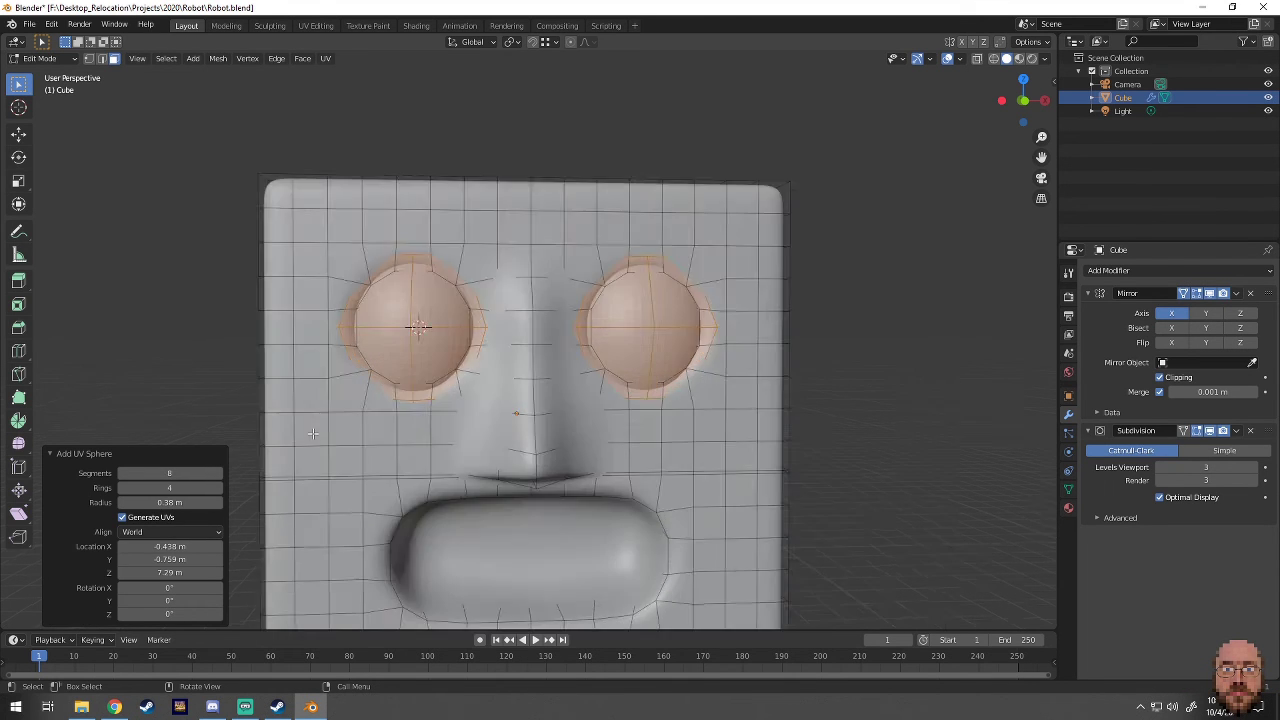
# - Rotate the eye sphere 90° about X and separate it into its own object
pyautogui.moveTo(946, 480); pyautogui.dragTo(965, 492, button='middle')
pyautogui.write('rx90')
pyautogui.press('Return')
pyautogui.press('p')
pyautogui.click(225, 540)
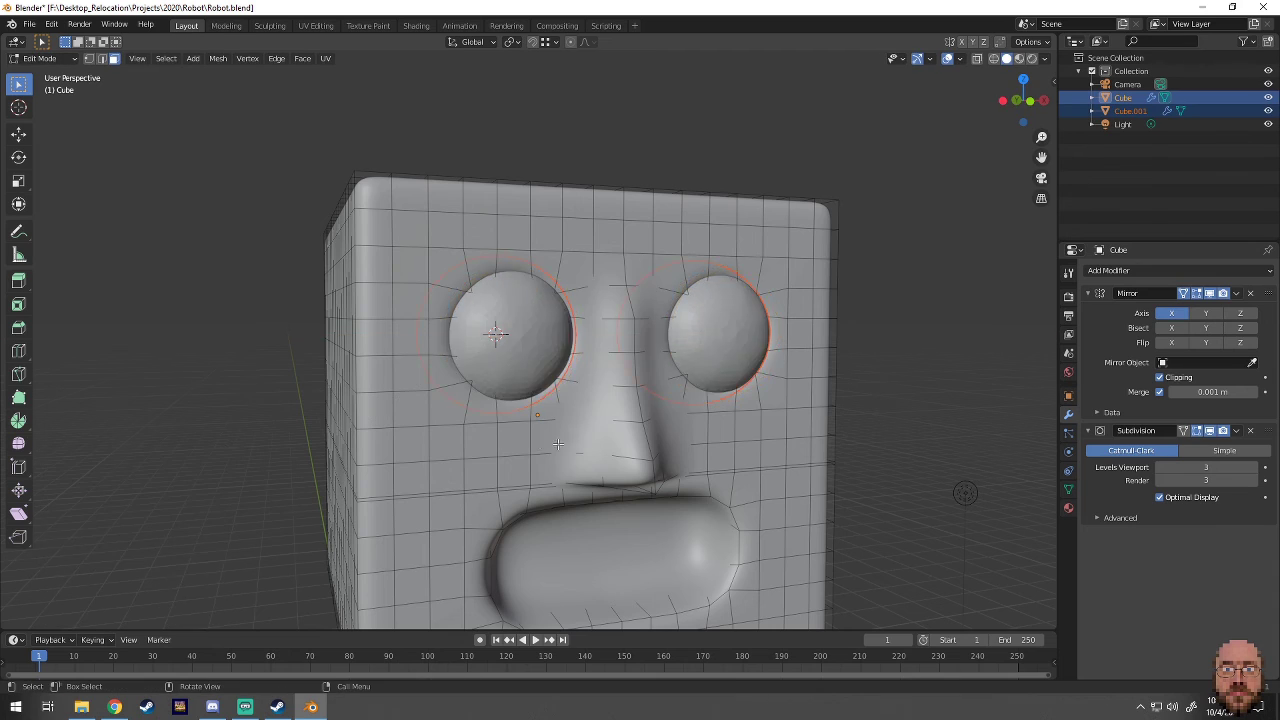
pyautogui.moveTo(225, 540); pyautogui.dragTo(300, 520, button='middle')
pyautogui.scroll(-2, 500, 400)
# - Adjust the eyes object's subdivision, keeping it smooth, and return to Object Mode
pyautogui.click(1250, 430)
pyautogui.hotkey('ctrl', 'z')
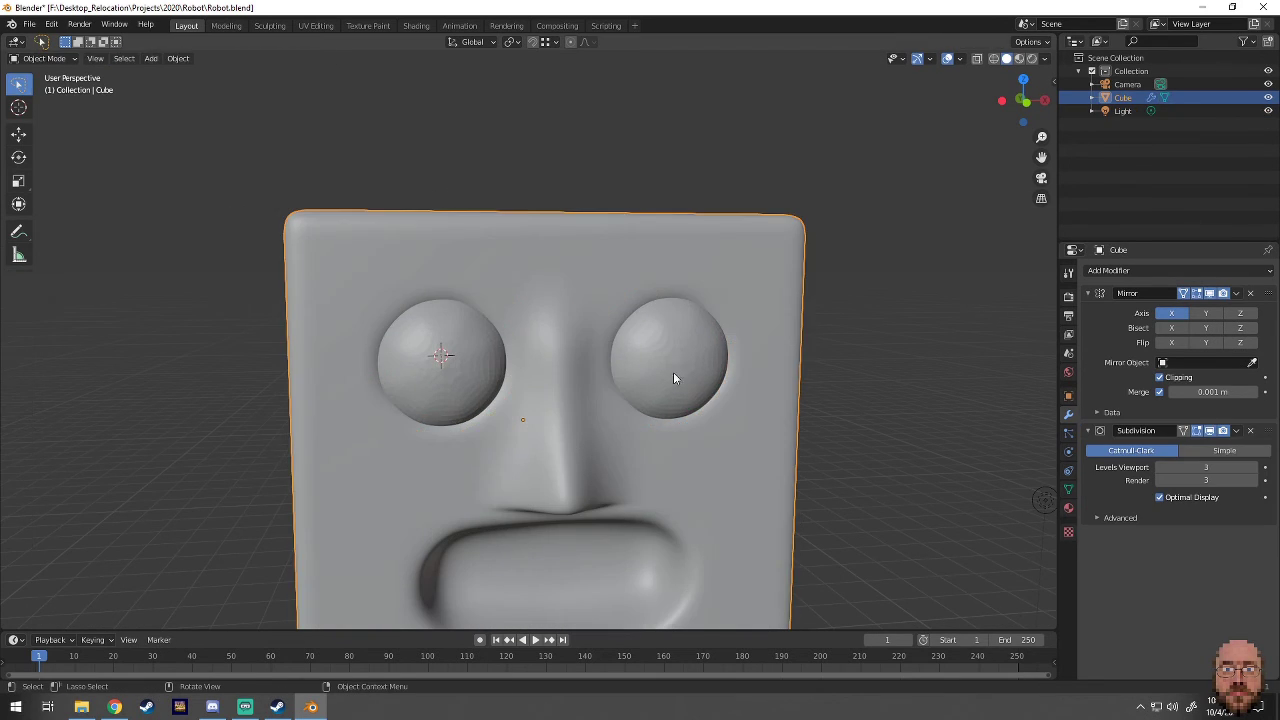
pyautogui.click(673, 372)
pyautogui.click(1250, 430)
pyautogui.moveTo(800, 434); pyautogui.dragTo(1000, 380, button='middle')
pyautogui.hotkey('ctrl', 'z')
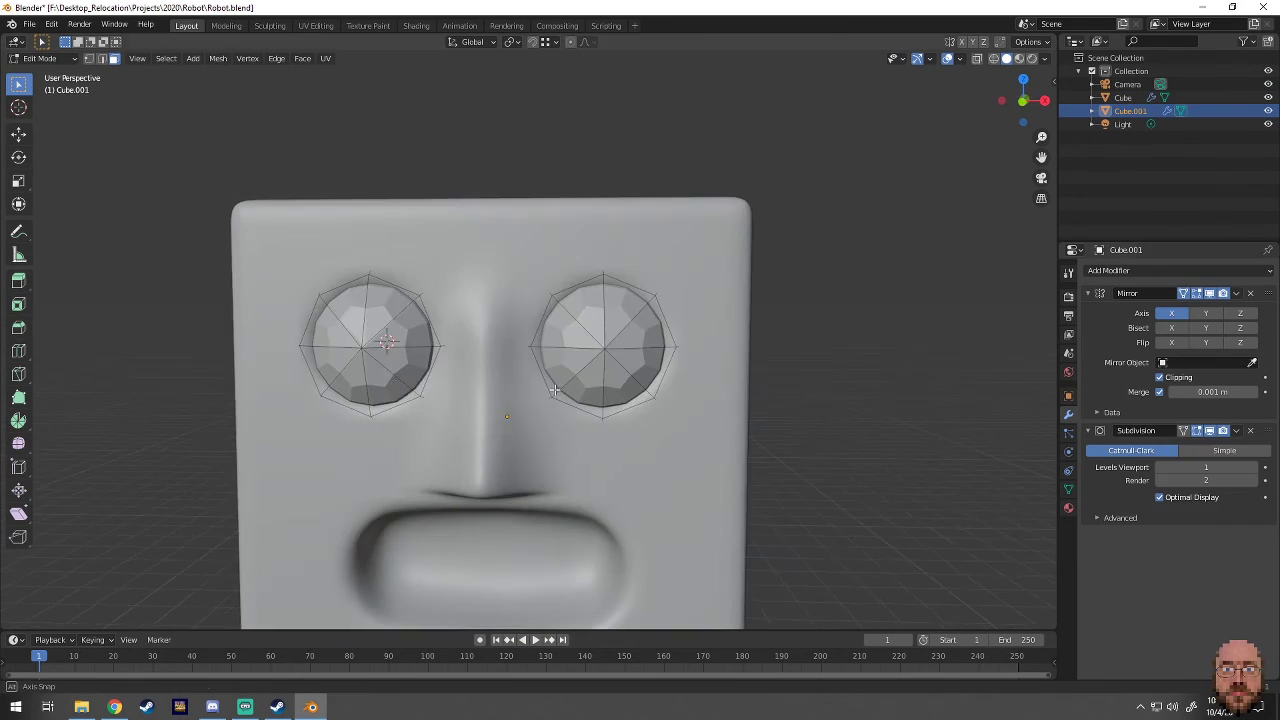
pyautogui.press('Tab')
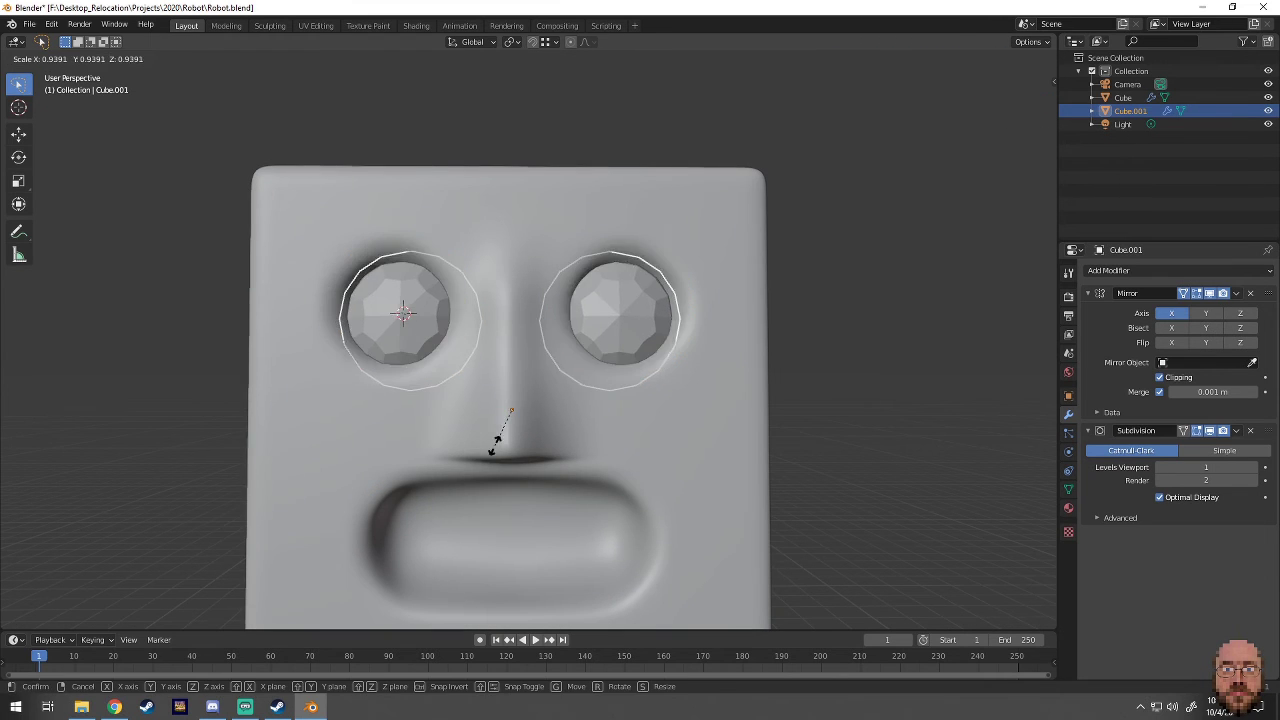
# - Mirror the eyes across the Cube and scale them down
pyautogui.moveTo(494, 437); pyautogui.dragTo(538, 367, button='middle')
pyautogui.click(1252, 362)
pyautogui.click(475, 429)
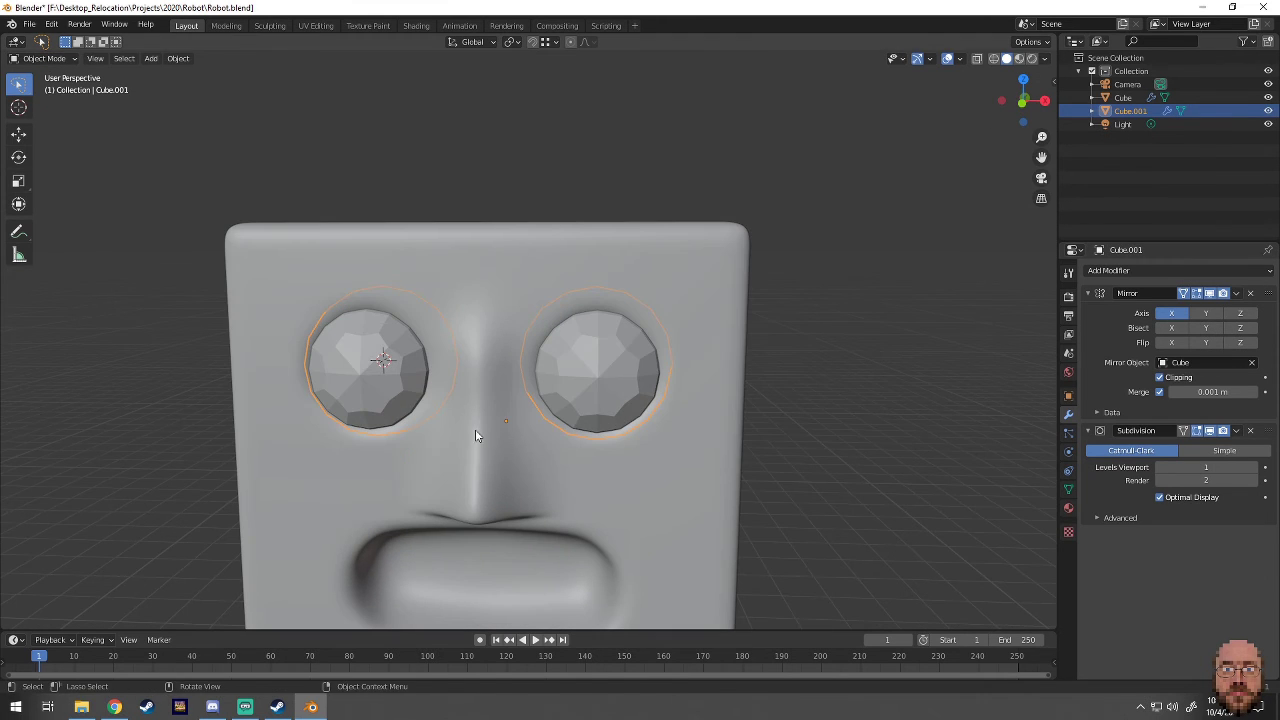
pyautogui.press('s')
pyautogui.click(506, 452)
pyautogui.press('KP_1')
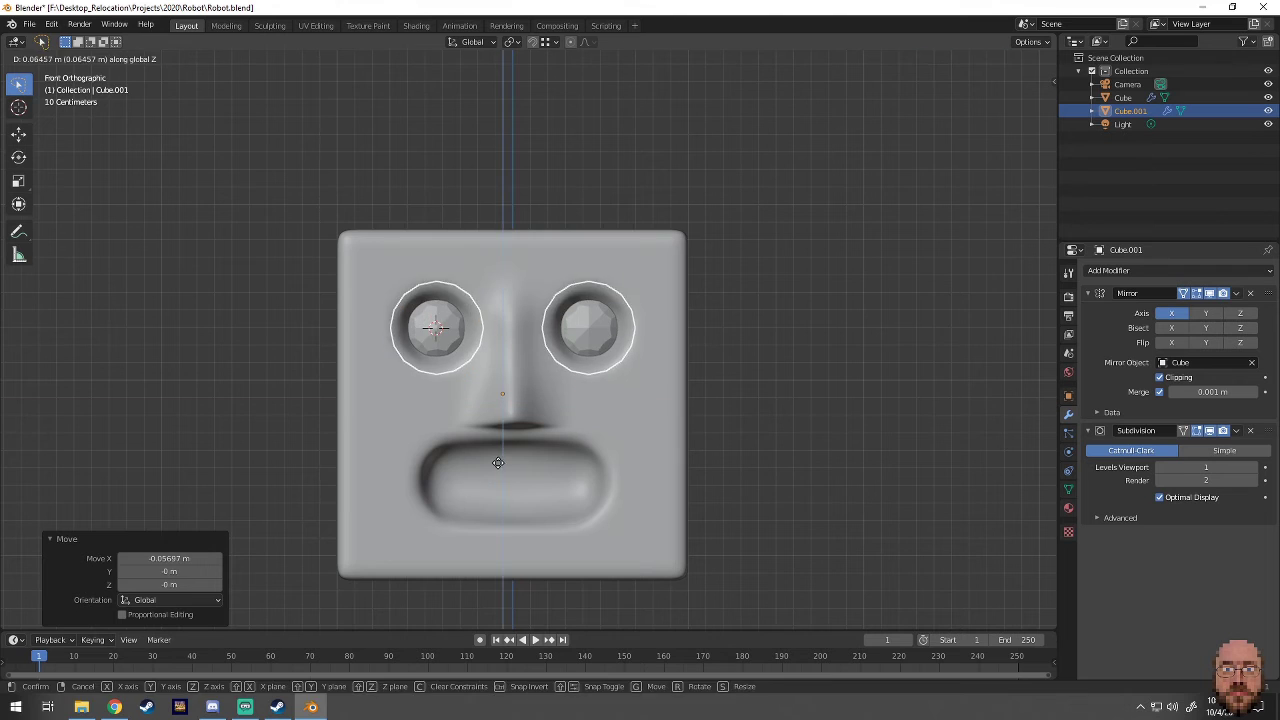
pyautogui.moveTo(480, 468); pyautogui.dragTo(600, 430, button='middle')
# - Move the eyes along Y in front of the face and show the transform panel
pyautogui.press('g')
pyautogui.press('y')
pyautogui.click(712, 493)
pyautogui.moveTo(712, 493); pyautogui.dragTo(921, 257, button='middle')
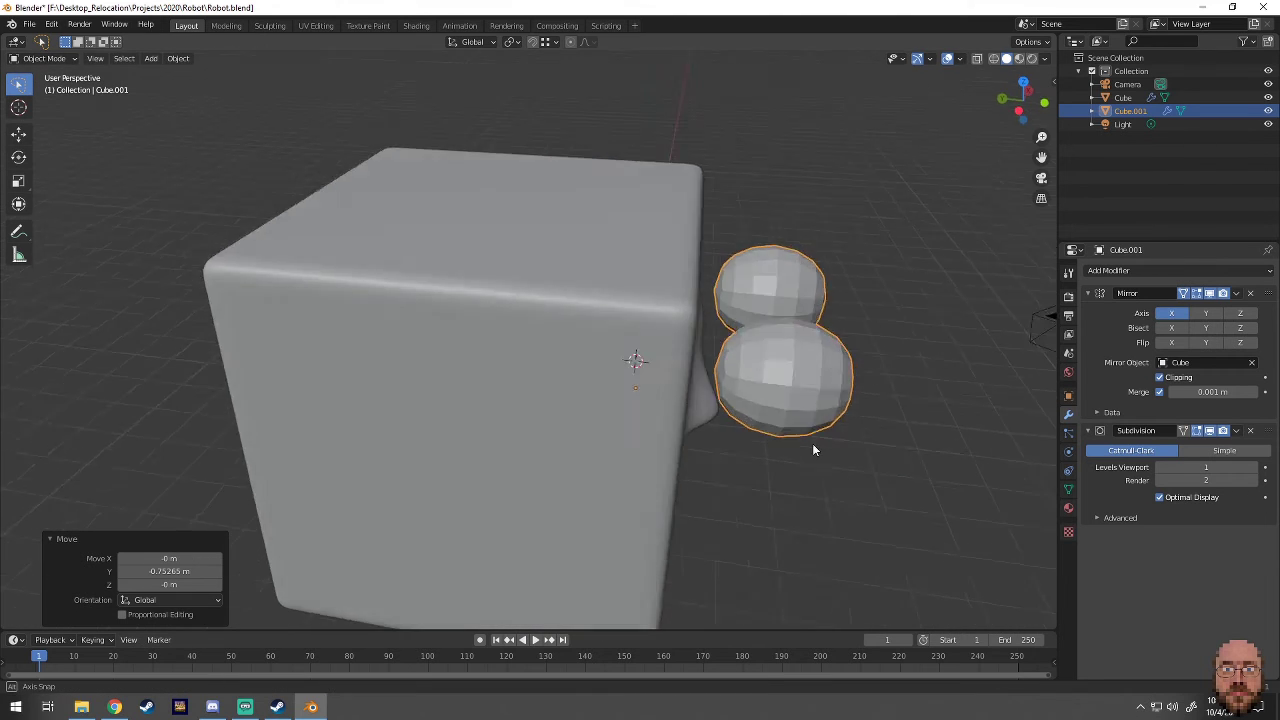
pyautogui.press('n')
# - Flatten the eye sockets along Y and apply their rotation and scale
pyautogui.press('s')
pyautogui.press('y')
pyautogui.click(300, 325)
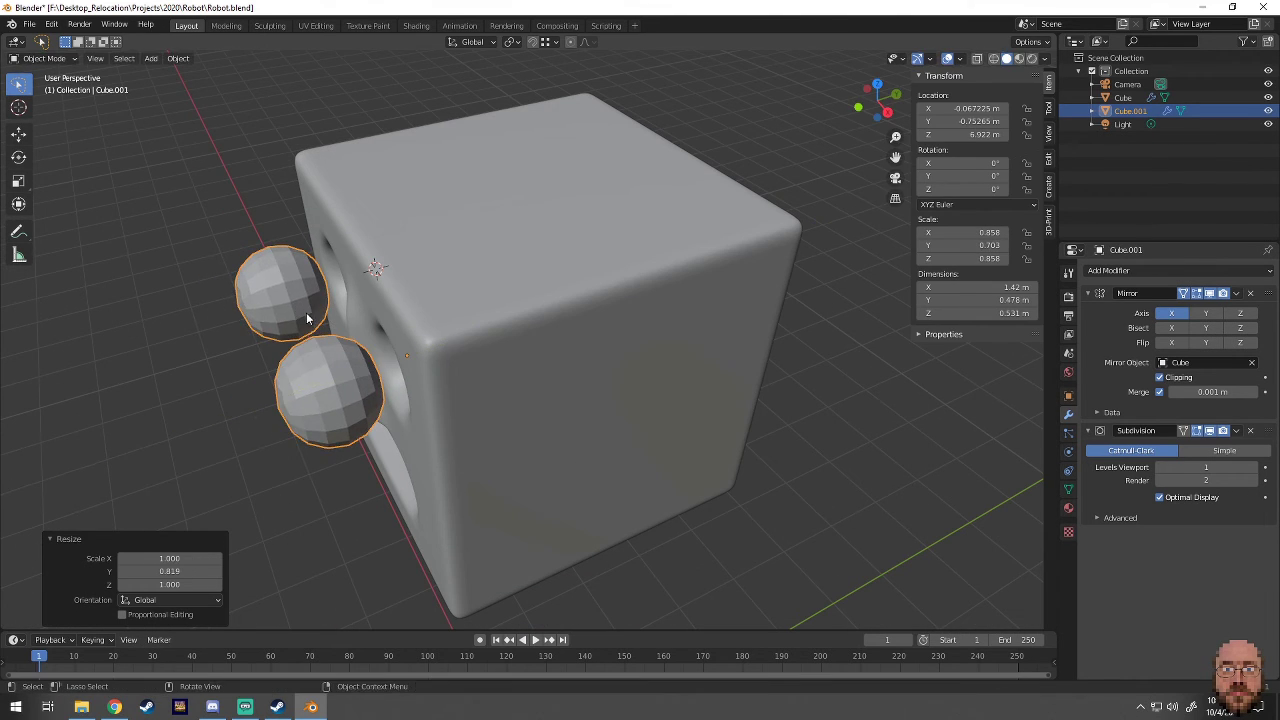
pyautogui.hotkey('ctrl', 'a')
pyautogui.click(243, 367)
pyautogui.moveTo(243, 367)
pyautogui.mouseDown(button='middle')
pyautogui.moveTo(471, 357)
pyautogui.moveTo(480, 340)
pyautogui.mouseUp(button='middle')
# - Sink the eye sockets into the face and set Subdivision to viewport 3, render 4
pyautogui.press('g')
pyautogui.press('y')
pyautogui.click(413, 333)
pyautogui.moveTo(1205, 467); pyautogui.dragTo(1240, 480)
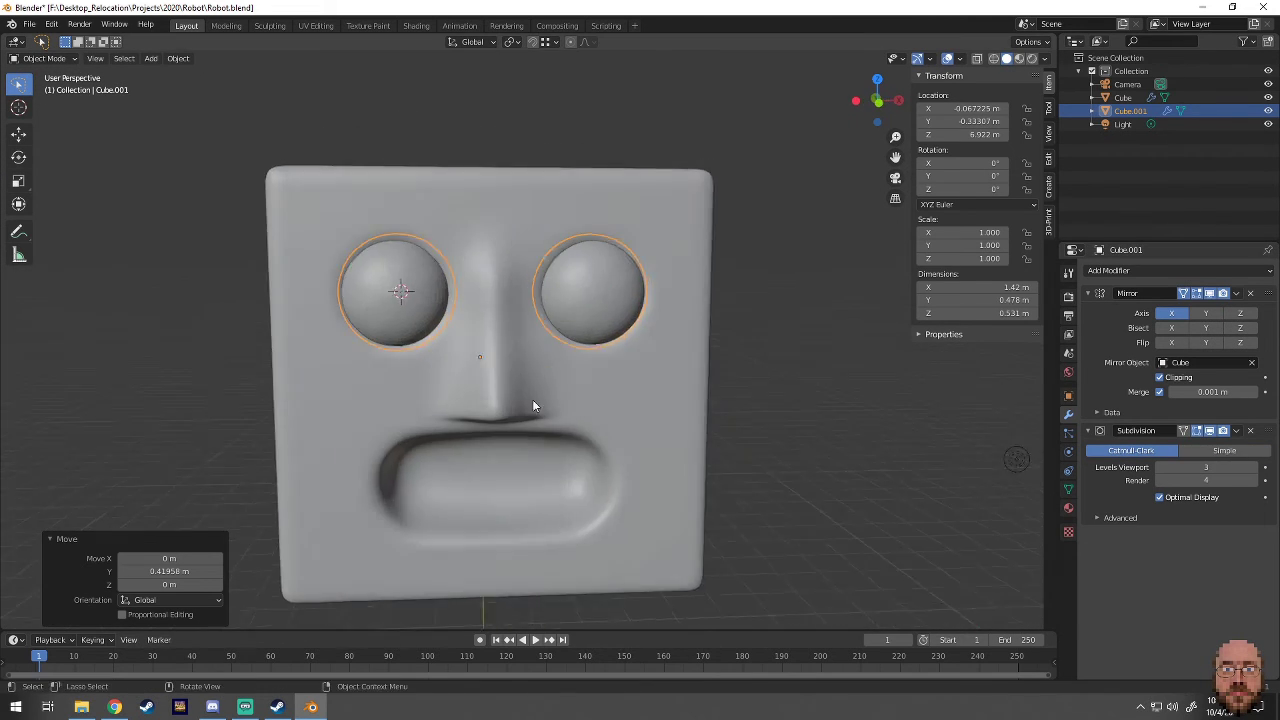
pyautogui.press('Tab')
pyautogui.moveTo(533, 405)
pyautogui.mouseDown(button='middle')
pyautogui.moveTo(380, 323)
pyautogui.moveTo(484, 316)
pyautogui.mouseUp(button='middle')
# - Add a centred loop cut around the eyes and shift the eye vertices in depth
pyautogui.press('KP_1')
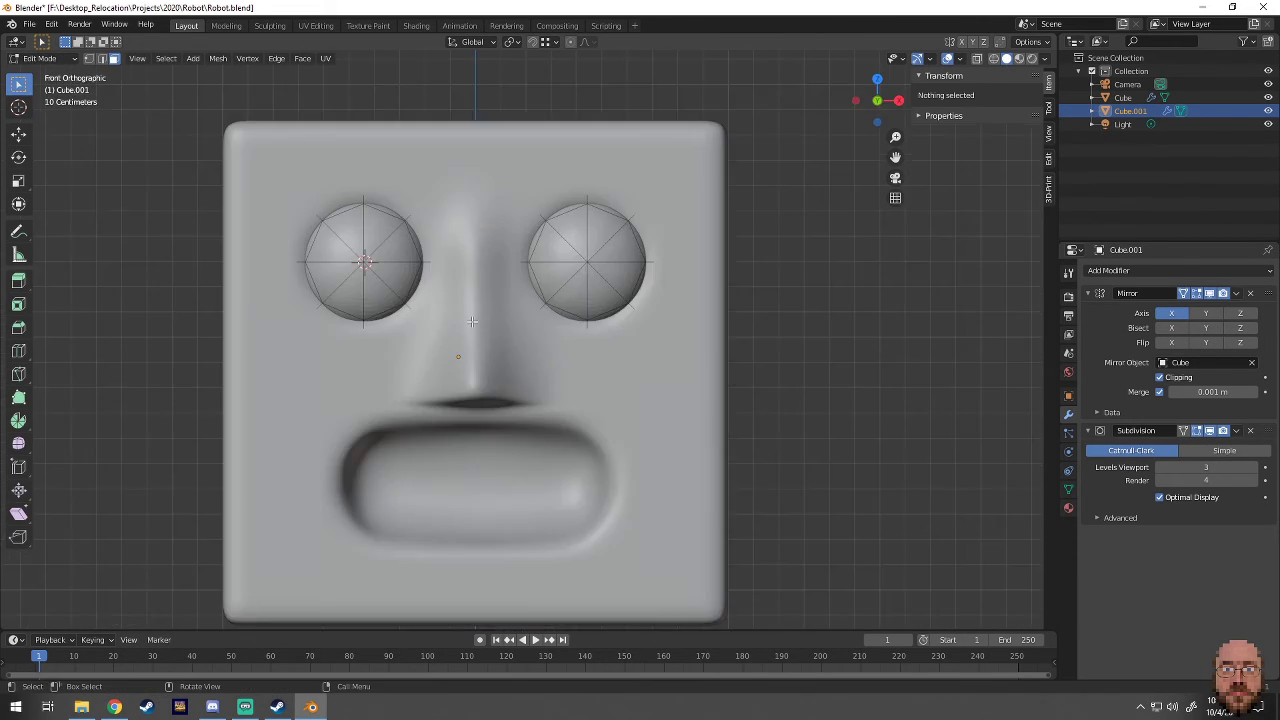
pyautogui.scroll(3, 521, 315)
pyautogui.hotkey('alt', 'z')
pyautogui.click(510, 228)
pyautogui.rightClick(510, 228)
pyautogui.hotkey('alt', 'z')
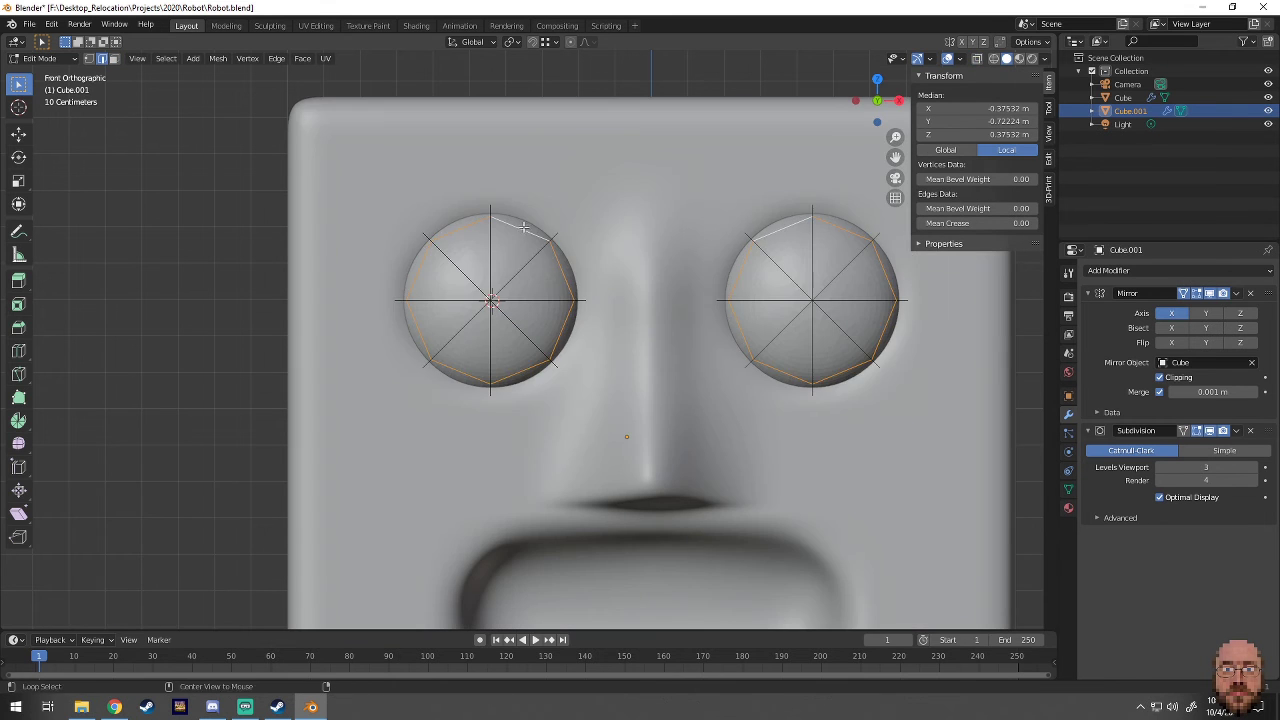
pyautogui.moveTo(510, 228)
pyautogui.mouseDown(button='middle')
pyautogui.moveTo(660, 355)
pyautogui.moveTo(594, 304)
pyautogui.moveTo(581, 363)
pyautogui.moveTo(747, 391)
pyautogui.moveTo(651, 383)
pyautogui.mouseUp(button='middle')
pyautogui.click(708, 356)
pyautogui.press('KP_1')
pyautogui.hotkey('alt', 'z')
pyautogui.scroll(-2, 640, 340)
pyautogui.hotkey('alt', 'z')
# - Add a centred edge loop on the eye rim and select the eye's edge loop
pyautogui.hotkey('ctrl', 'r')
pyautogui.click(594, 304)
pyautogui.rightClick(594, 304)
pyautogui.press('KP_1')
pyautogui.click(581, 363)
pyautogui.keyDown('alt'); pyautogui.click(581, 363); pyautogui.keyUp('alt')
# - Move the eye loop in depth, extrude it outward along Y, and resize it
pyautogui.click(737, 391)
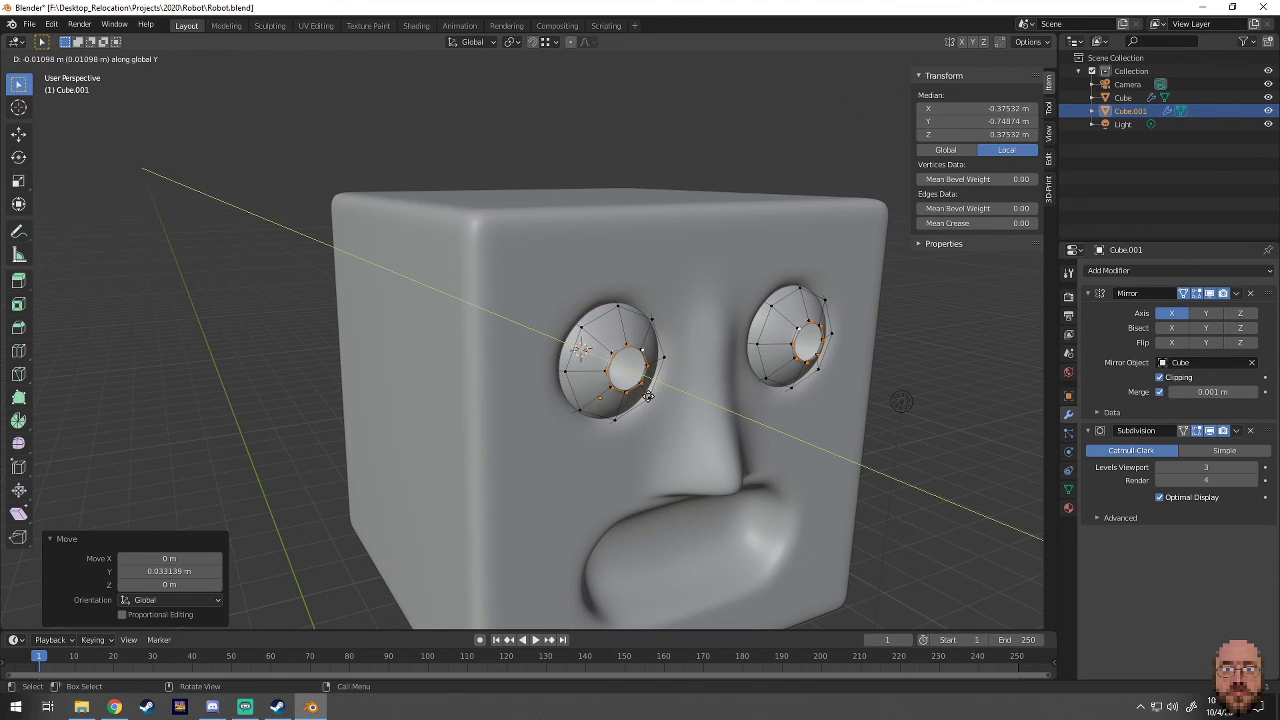
pyautogui.click(648, 397)
pyautogui.press('e')
pyautogui.press('y')
pyautogui.click(661, 403)
pyautogui.scroll(4, 661, 403)
pyautogui.moveTo(700, 420)
pyautogui.mouseDown(button='middle')
pyautogui.moveTo(820, 463)
pyautogui.moveTo(745, 312)
pyautogui.mouseUp(button='middle')
pyautogui.click(800, 463)
# - Loop-cut inside the eye hole and extrude the inner loop outward into a tube
pyautogui.hotkey('ctrl', 'r')
pyautogui.click(786, 375)
pyautogui.click(805, 385)
pyautogui.scroll(-3, 796, 405)
pyautogui.scroll(3, 745, 312)
pyautogui.press('e')
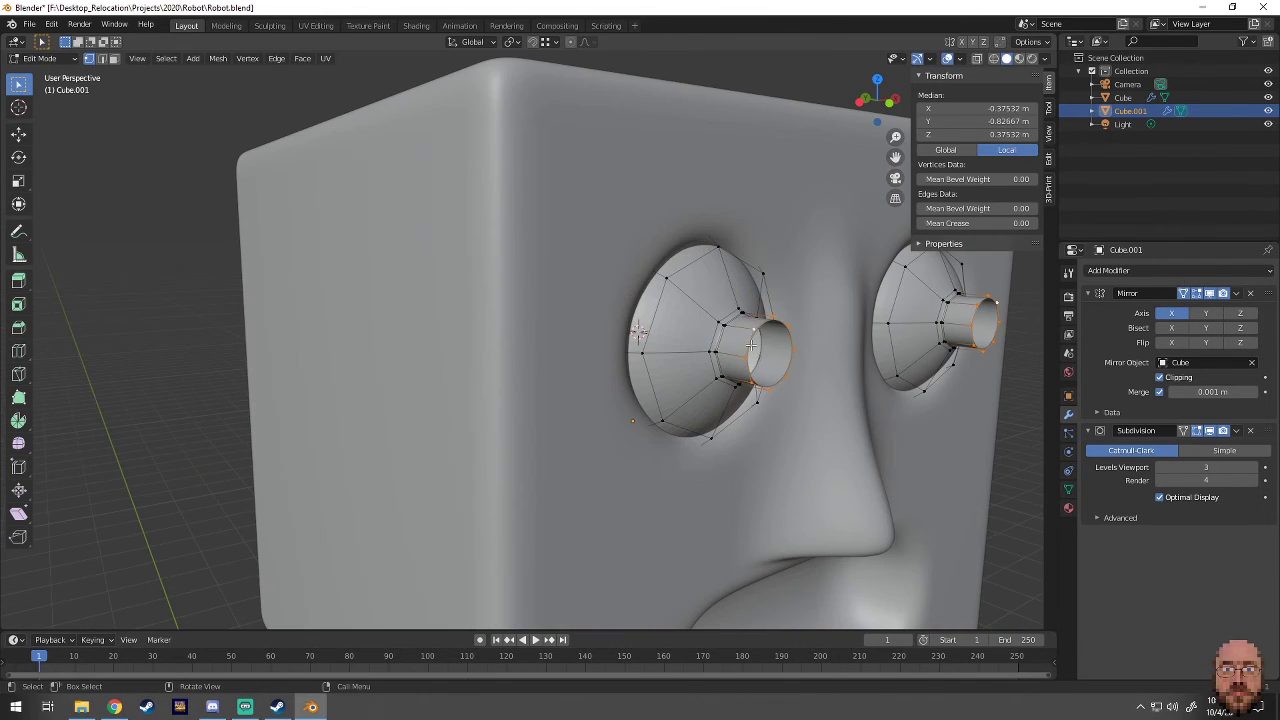
pyautogui.click(745, 312)
pyautogui.click(765, 315)
# - Add another loop cut on the tube and shrink it into a ring
pyautogui.hotkey('ctrl', 'r')
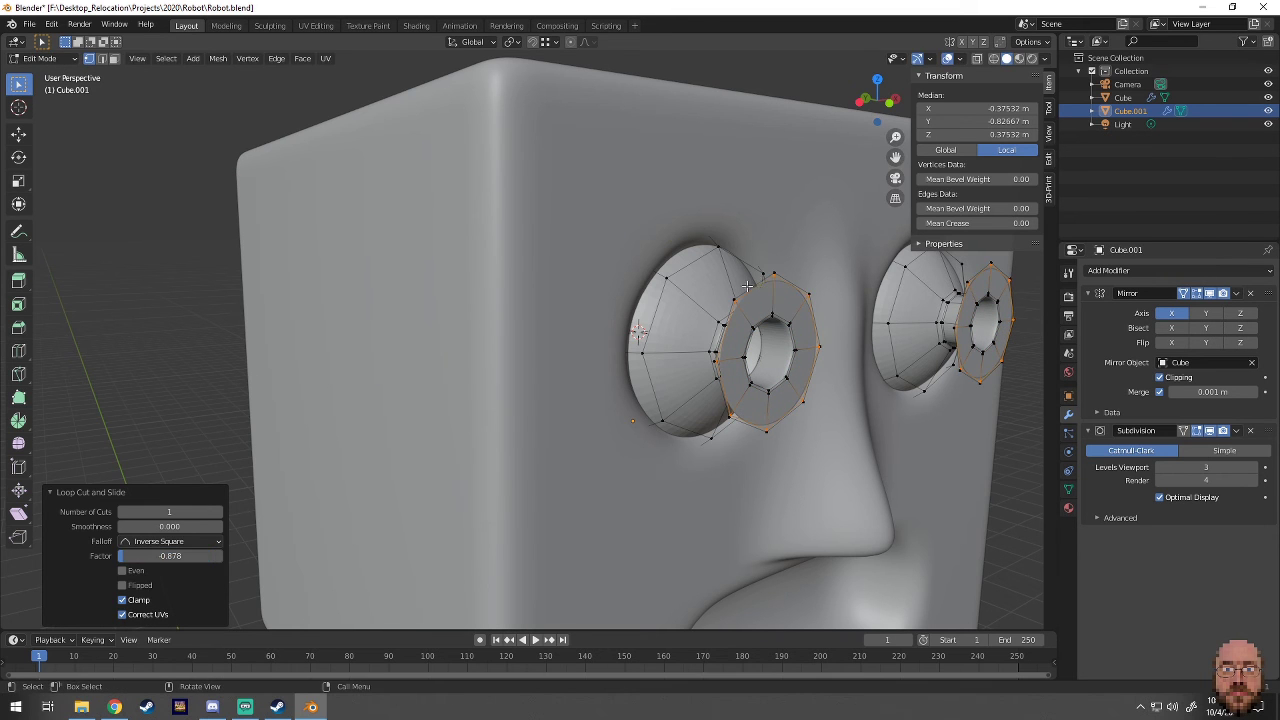
pyautogui.press('g')
pyautogui.press('y')
pyautogui.rightClick(770, 314)
pyautogui.moveTo(770, 314)
pyautogui.mouseDown(button='middle')
pyautogui.moveTo(815, 350)
pyautogui.moveTo(785, 393)
pyautogui.moveTo(779, 378)
pyautogui.mouseUp(button='middle')
pyautogui.click(775, 324)
pyautogui.click(786, 392)
pyautogui.scroll(3, 779, 378)
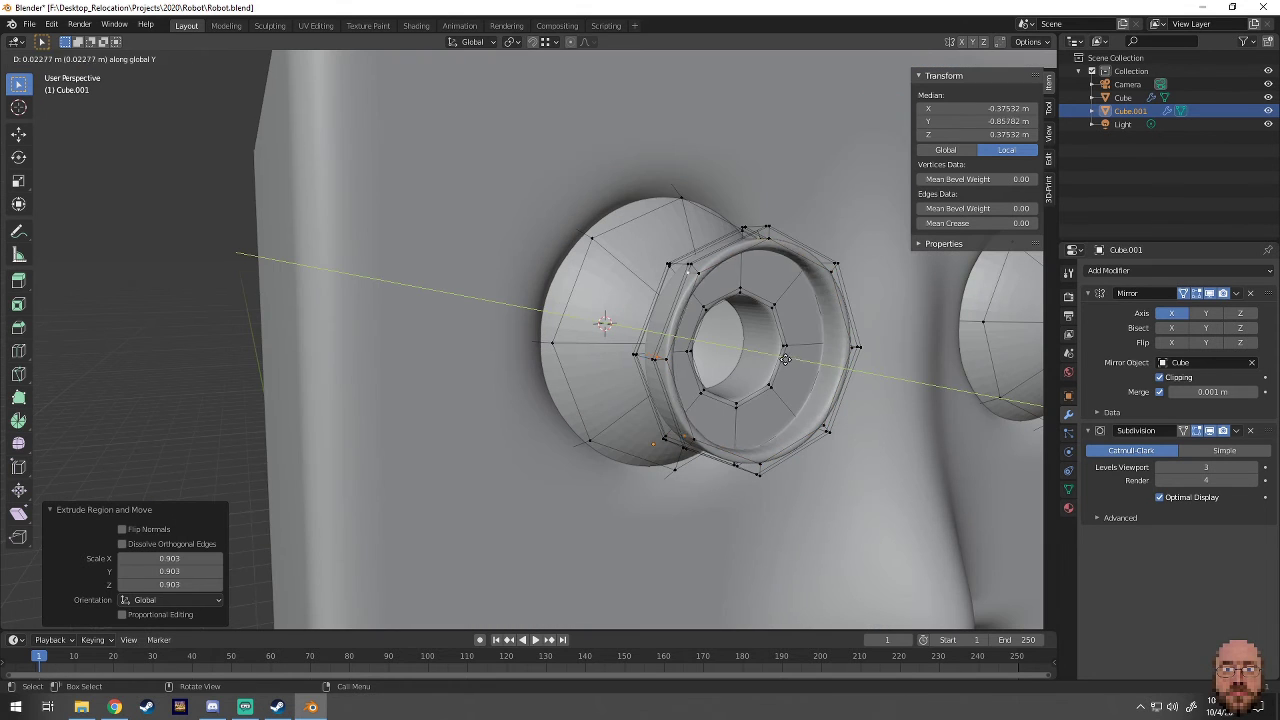
# - Add a centred loop cut on the ring in see-through display
pyautogui.click(975, 62)
pyautogui.hotkey('ctrl', 'r')
pyautogui.click(885, 360)
pyautogui.rightClick(885, 360)
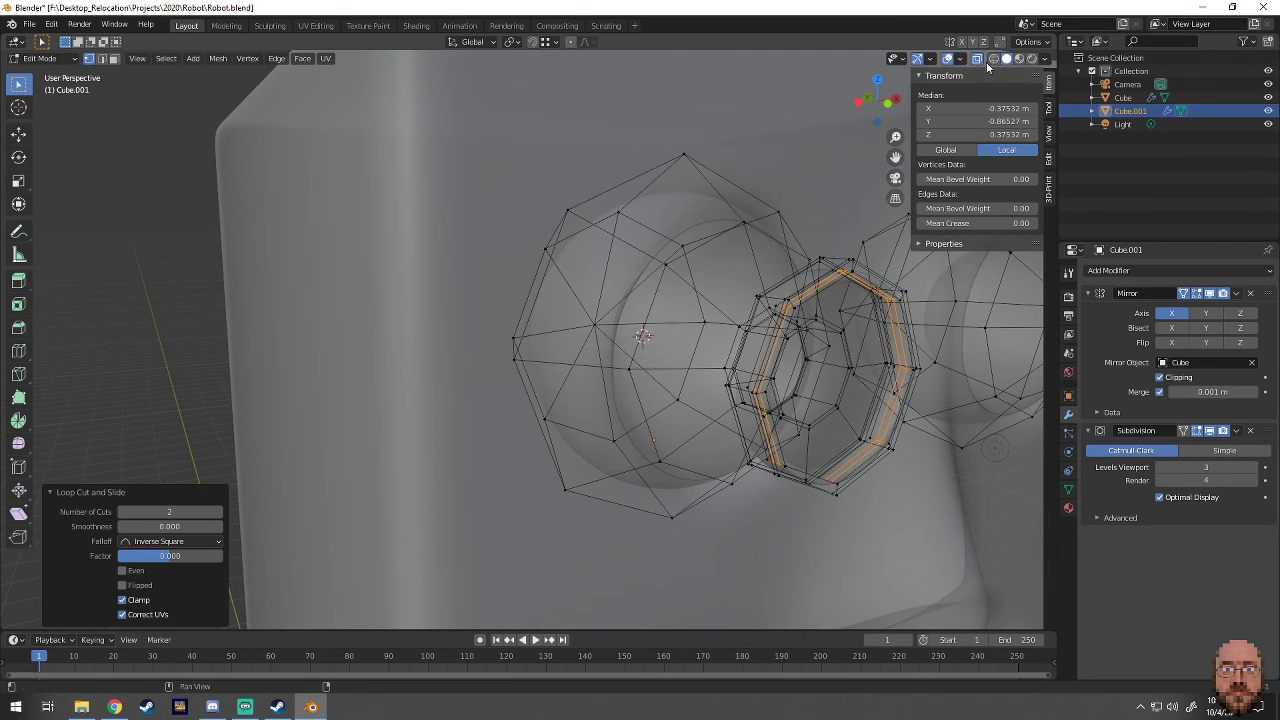
pyautogui.hotkey('alt', 'z')
pyautogui.press('s')
pyautogui.rightClick(985, 393)
# - Move the ring loop along Y to raise the collar
pyautogui.scroll(-5, 900, 405)
pyautogui.moveTo(825, 416)
pyautogui.mouseDown(button='middle')
pyautogui.moveTo(514, 415)
pyautogui.moveTo(396, 439)
pyautogui.moveTo(757, 405)
pyautogui.moveTo(660, 380)
pyautogui.moveTo(590, 380)
pyautogui.mouseUp(button='middle')
pyautogui.scroll(2, 757, 405)
pyautogui.scroll(2, 757, 405)
pyautogui.press('g')
pyautogui.press('y')
pyautogui.click(779, 393)
# - Check the finished eye tubes and return to Object Mode
pyautogui.press('Tab')
pyautogui.scroll(-3, 590, 380)
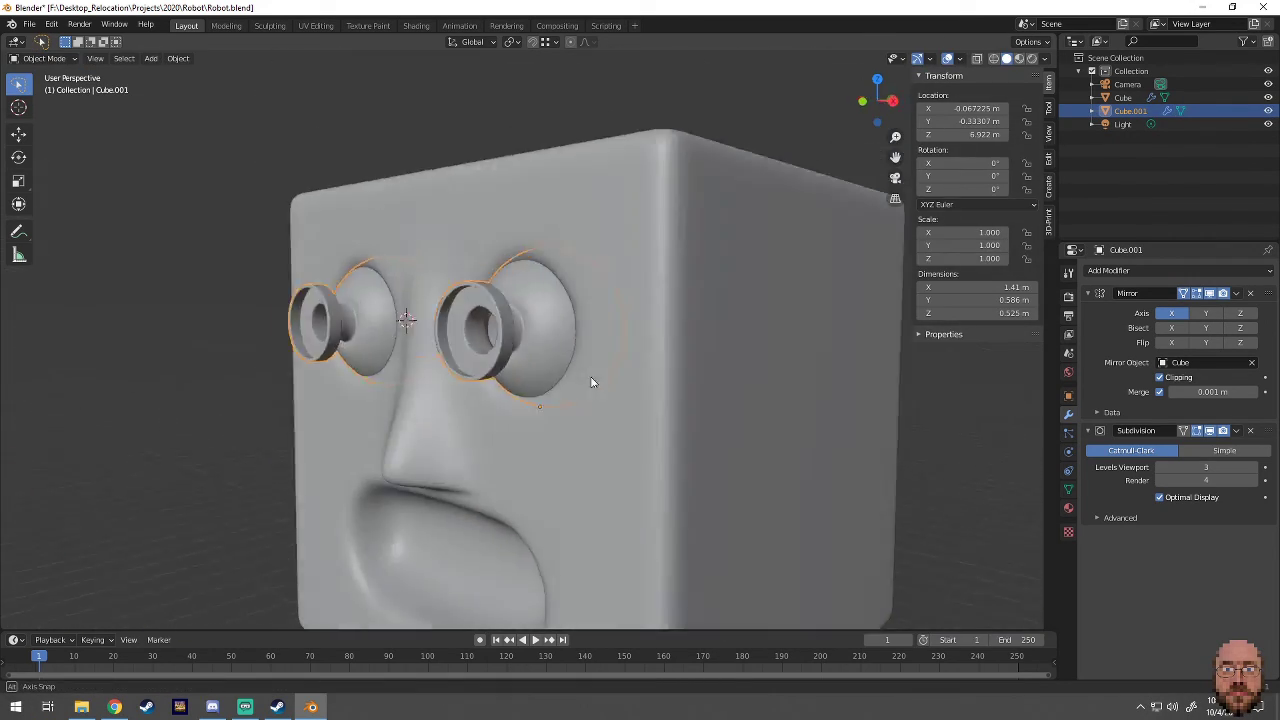
pyautogui.scroll(3, 796, 308)
pyautogui.press('Tab')
pyautogui.moveTo(796, 308); pyautogui.dragTo(770, 320, button='middle')
pyautogui.scroll(3, 762, 331)
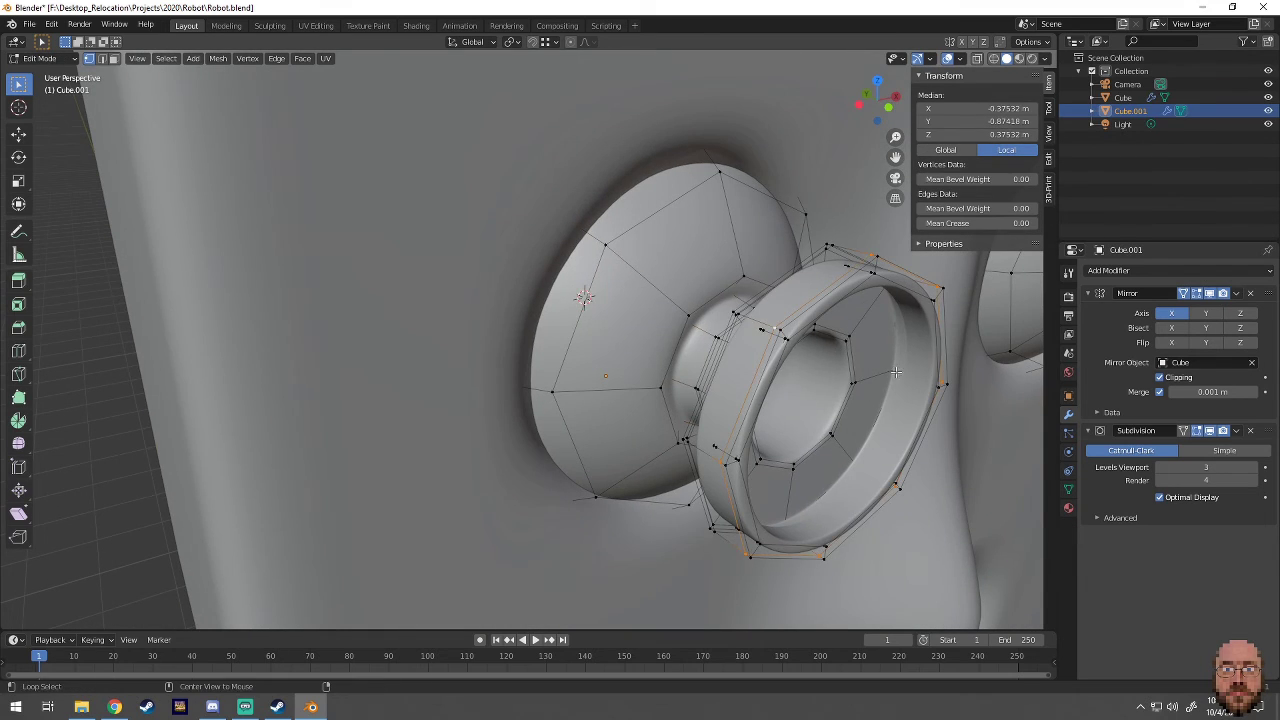
pyautogui.scroll(-3, 895, 372)
pyautogui.hotkey('alt', 'z')
pyautogui.hotkey('alt', 'z')
pyautogui.hotkey('ctrl', 'Tab')
pyautogui.click(791, 417)
pyautogui.scroll(-2, 791, 417)
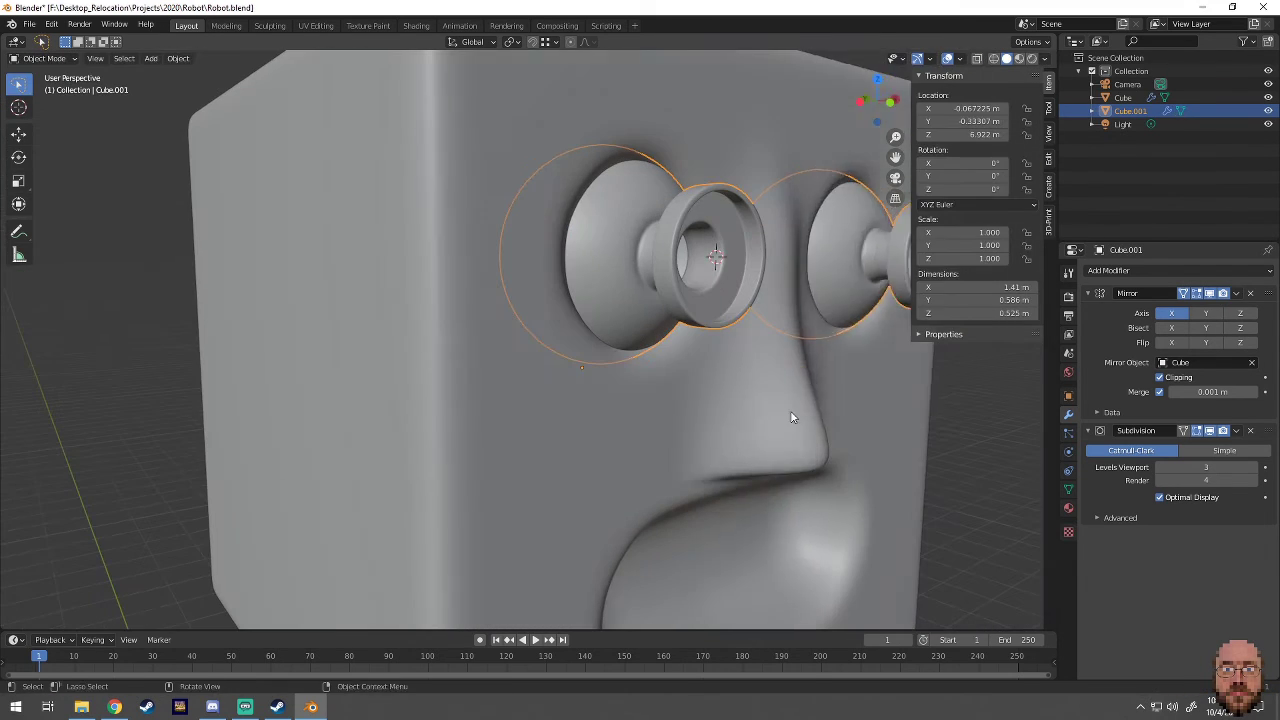
pyautogui.hotkey('shift', 'a')
# - Add a UV sphere and shrink its radius to fit the eye socket
pyautogui.click(856, 85)
pyautogui.scroll(-1, 571, 251)
pyautogui.scroll(-1, 571, 251)
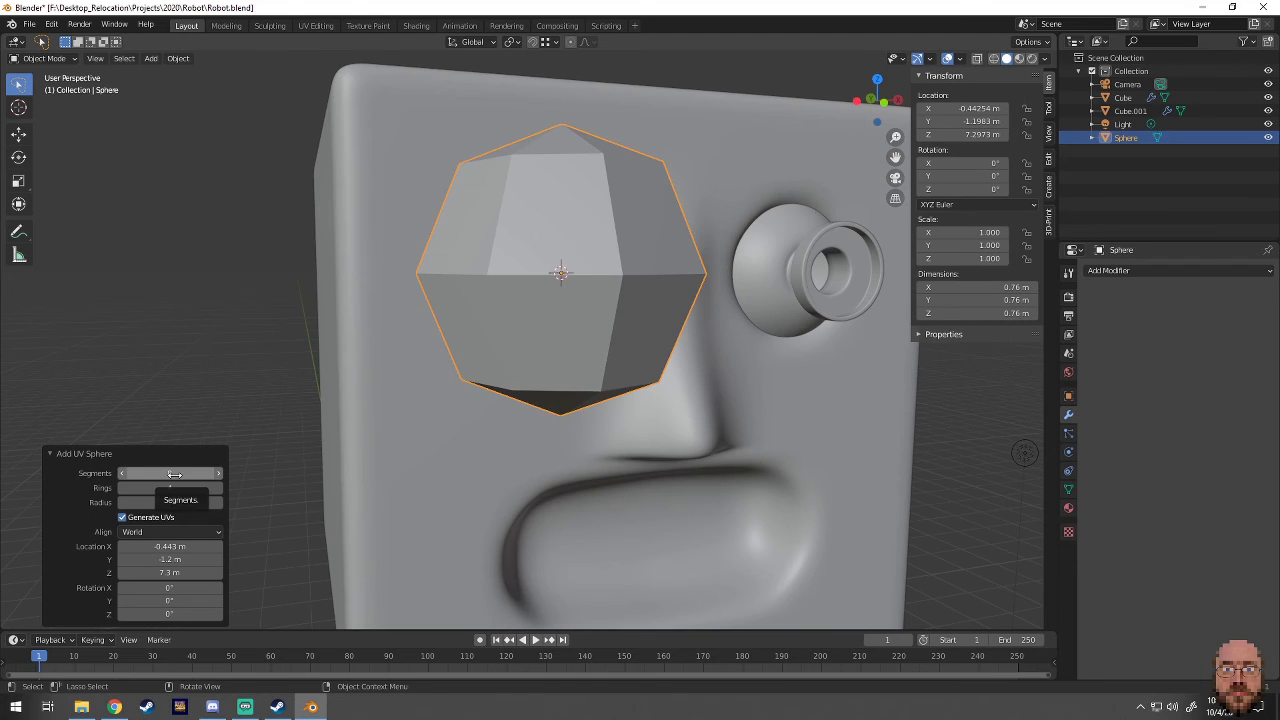
pyautogui.moveTo(170, 502); pyautogui.dragTo(140, 502)
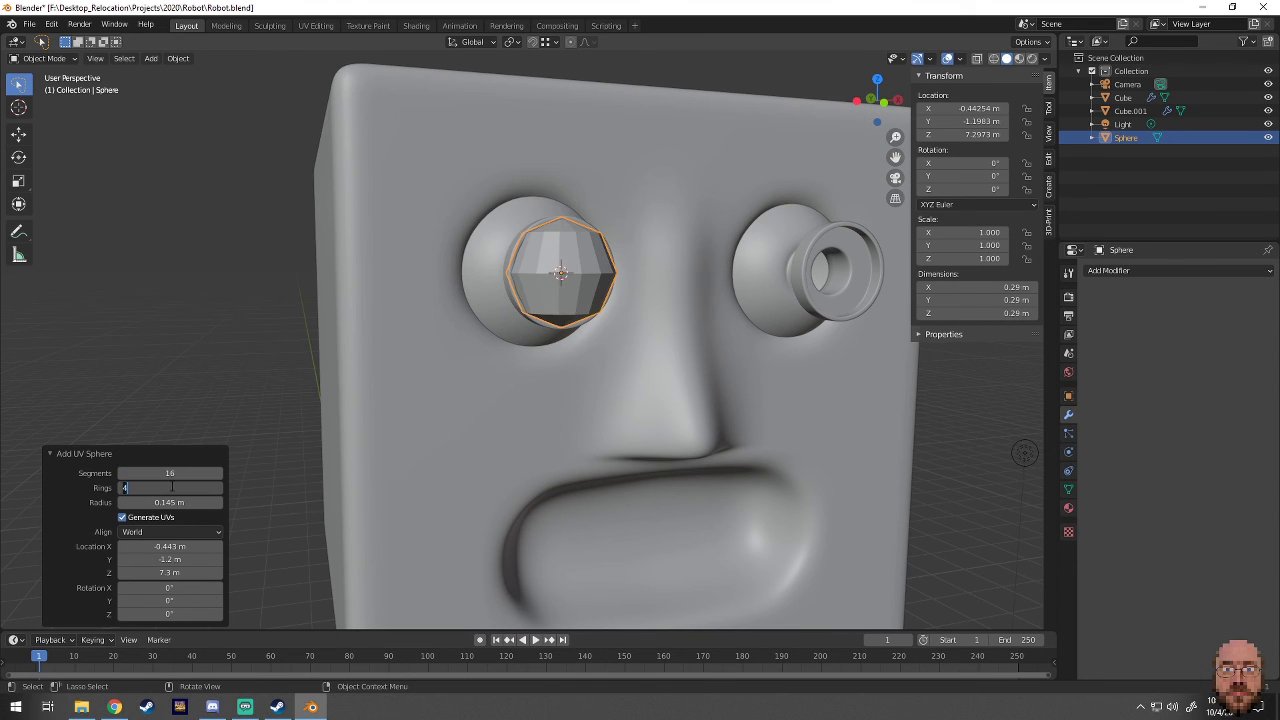
# - Delete the sphere's lower half in Edit Mode, leaving a half-sphere
pyautogui.press('Return')
pyautogui.press('KP_1')
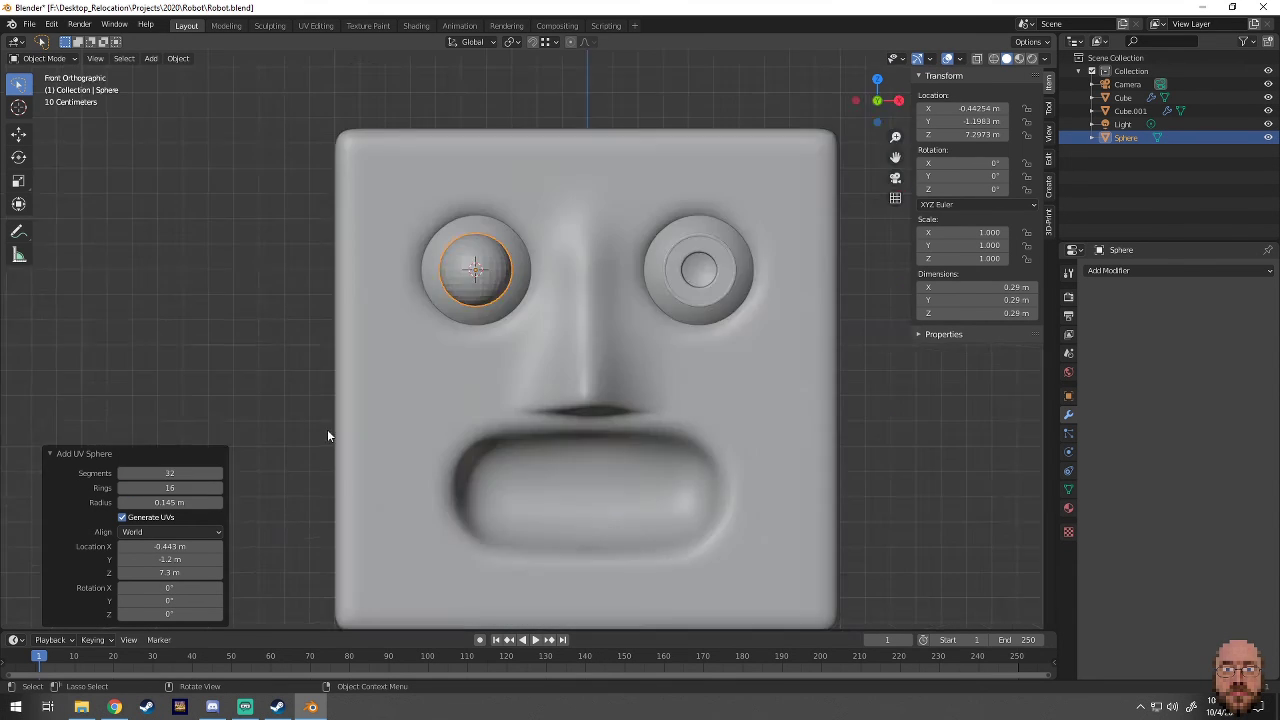
pyautogui.press('KP_Decimal')
pyautogui.press('Tab')
pyautogui.press('Delete')
pyautogui.press('Tab')
# - Rotate the half-sphere 90 degrees around X
pyautogui.moveTo(480, 246); pyautogui.dragTo(590, 326, button='middle')
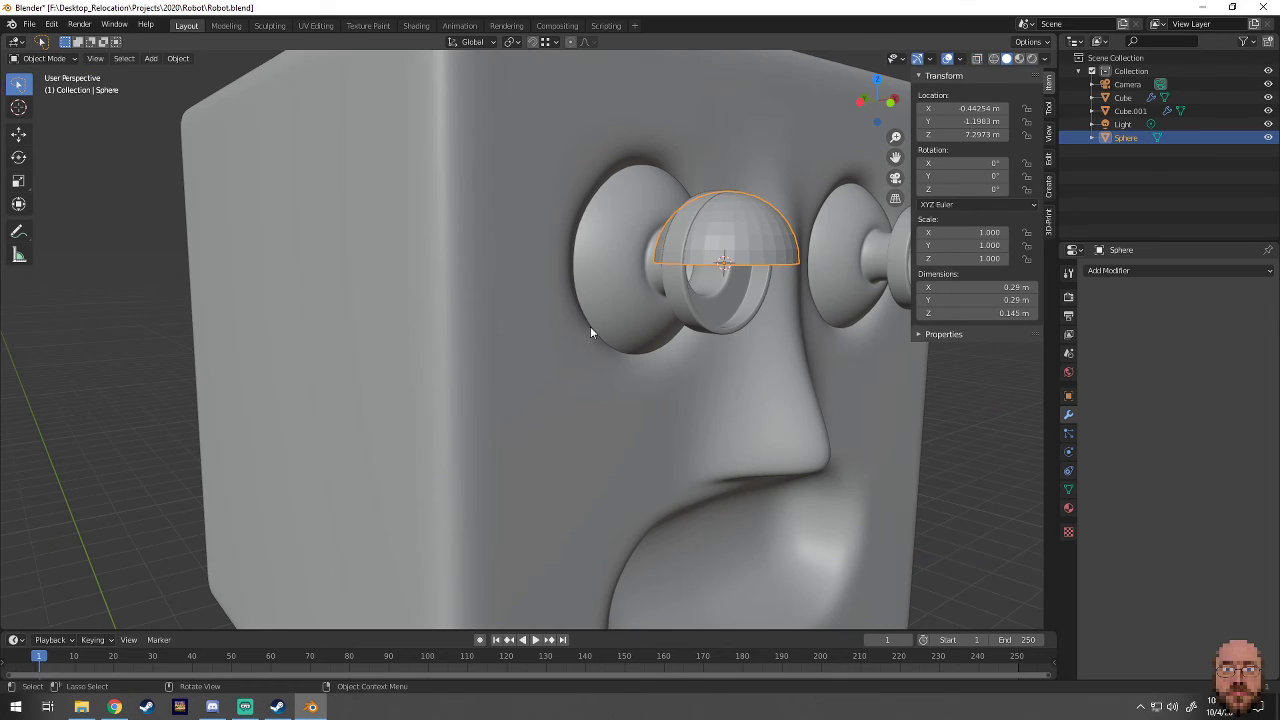
pyautogui.press('r')
pyautogui.press('x')
pyautogui.press('9')
pyautogui.press('0')
pyautogui.press('Return')
pyautogui.press('KP_3')
# - Shrink and flatten the half-sphere along Y into a lens, seated on the eye tube
pyautogui.press('s')
pyautogui.click(401, 394)
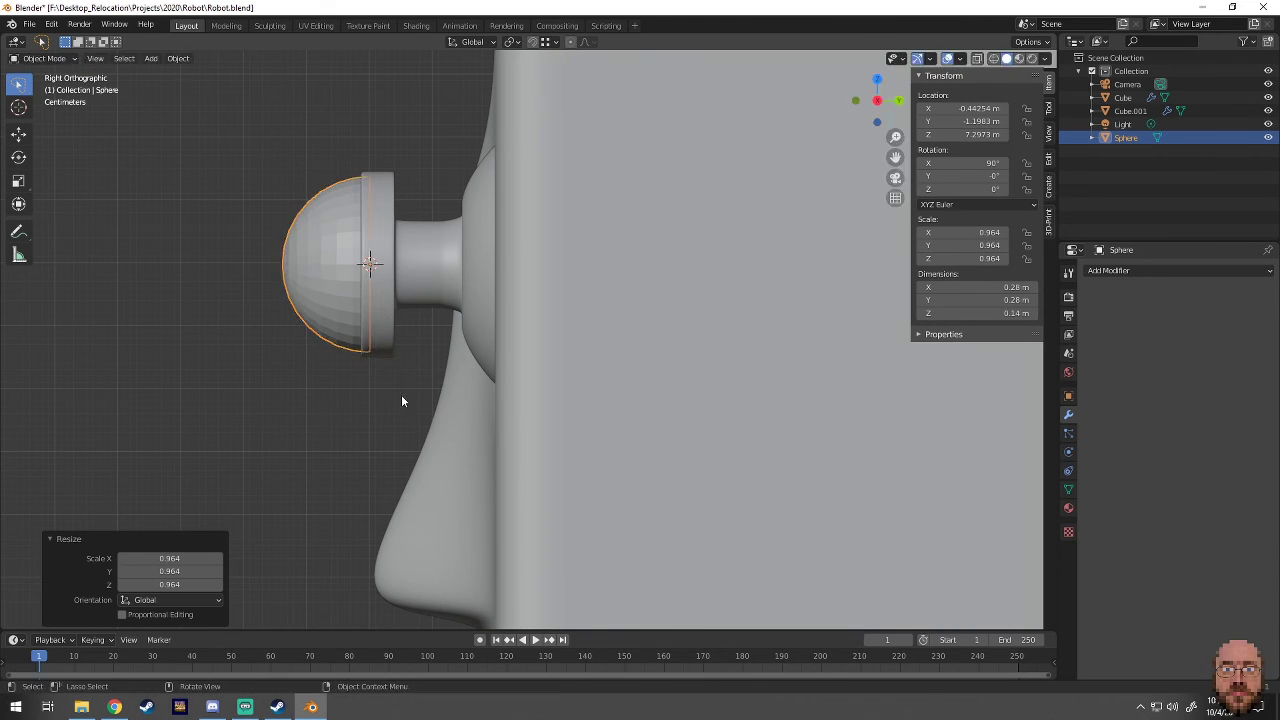
pyautogui.press('s')
pyautogui.press('y')
pyautogui.click(350, 392)
pyautogui.press('g')
pyautogui.press('y')
pyautogui.click(350, 380)
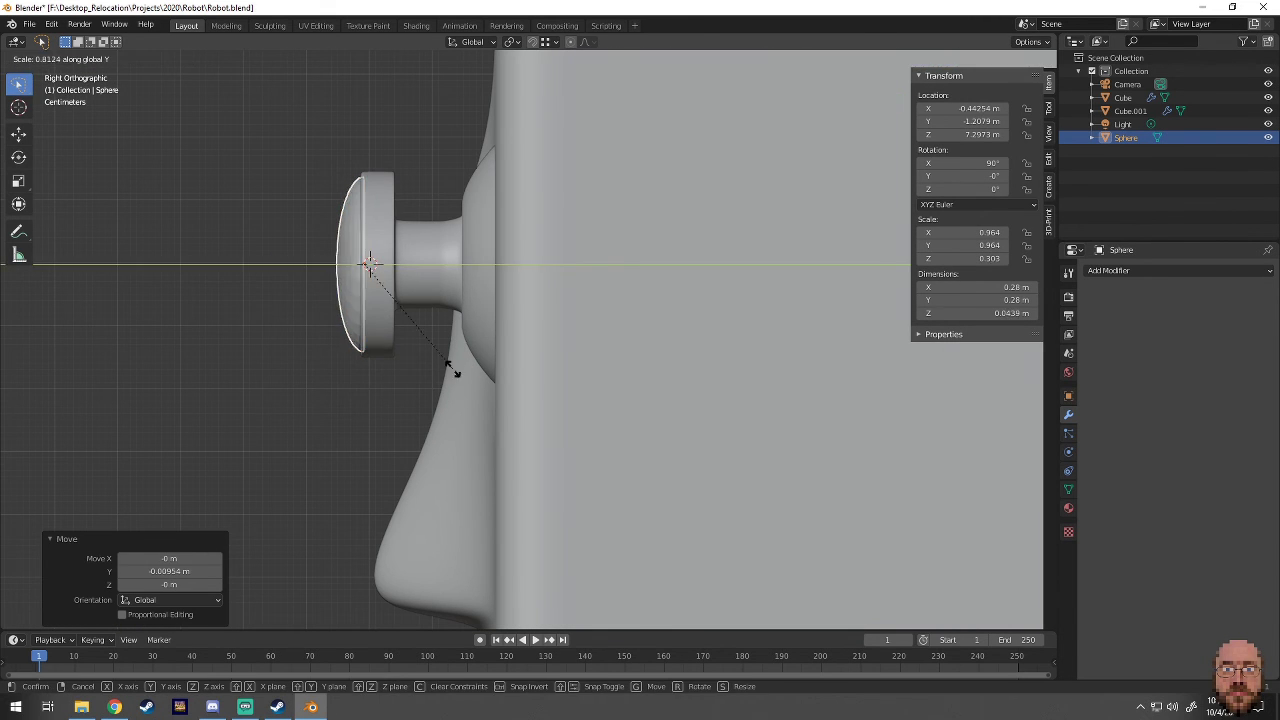
pyautogui.moveTo(350, 380)
pyautogui.mouseDown(button='middle')
pyautogui.moveTo(443, 416)
pyautogui.moveTo(319, 334)
pyautogui.mouseUp(button='middle')
# - Add a Mirror modifier to the lens so both eyes get one
pyautogui.click(1108, 270)
pyautogui.click(1007, 404)
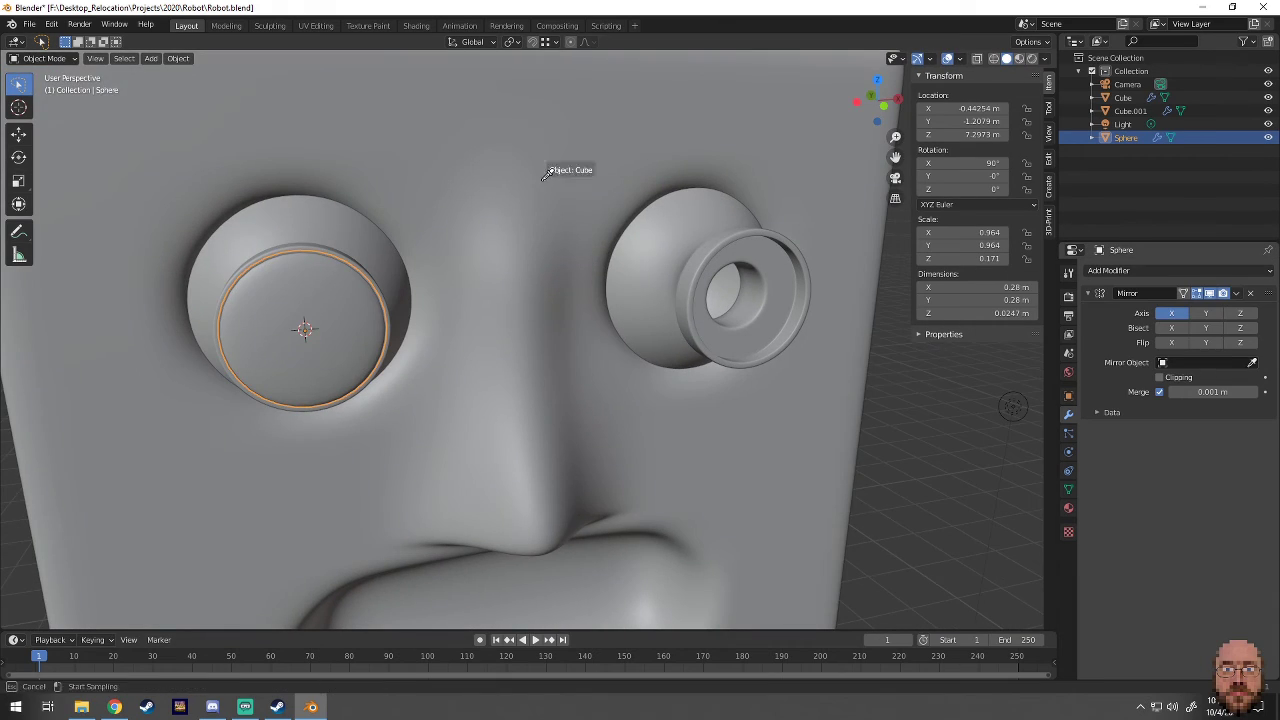
pyautogui.scroll(-3, 500, 350)
pyautogui.moveTo(228, 325)
pyautogui.mouseDown(button='middle')
pyautogui.moveTo(151, 406)
pyautogui.moveTo(211, 422)
pyautogui.mouseUp(button='middle')
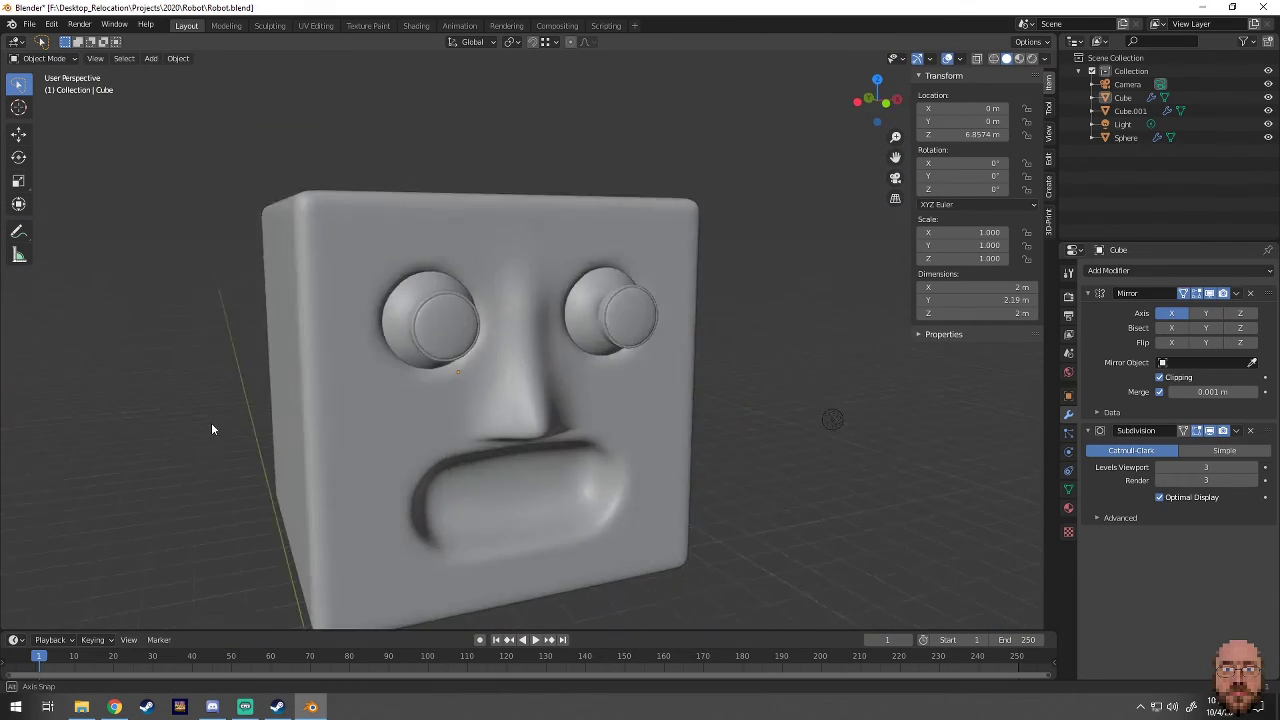
pyautogui.scroll(-3, 211, 422)
# - Separate a copy of the mouth loop into its own object, remove its Mirror and Subdivision modifiers, and grid-fill it
pyautogui.press('Tab')
pyautogui.scroll(5, 215, 242)
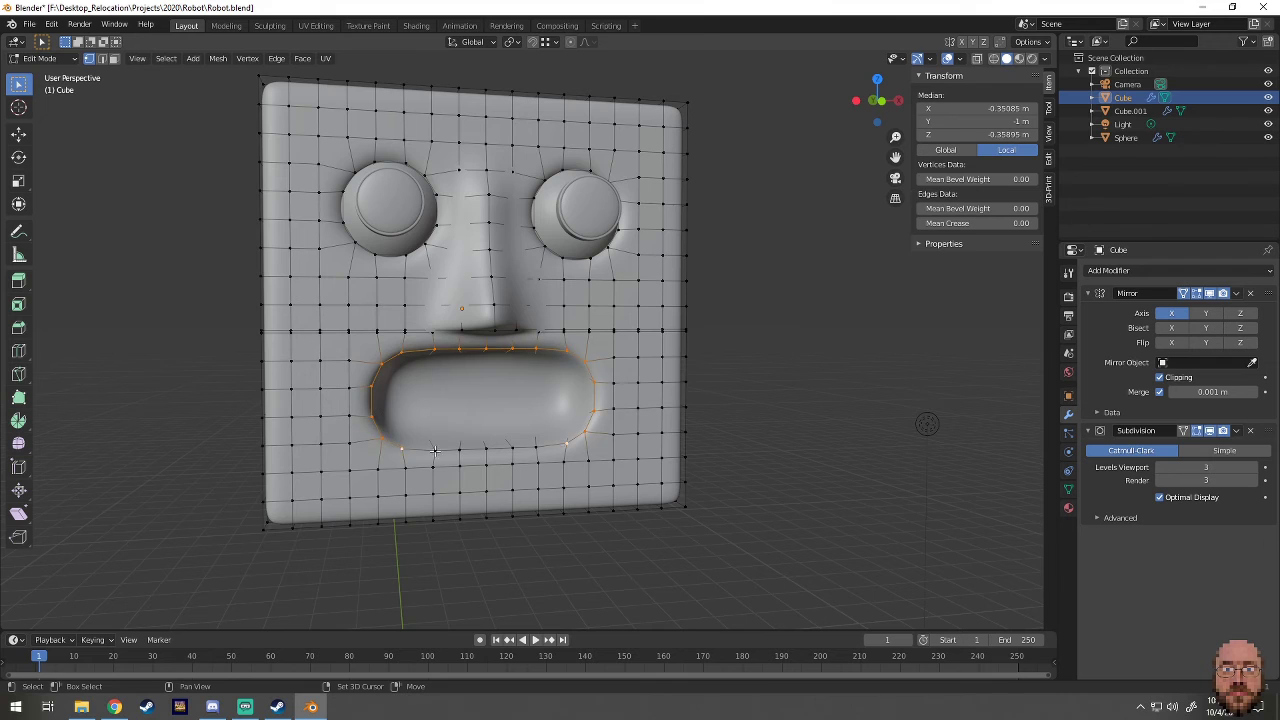
pyautogui.hotkey('shift', 'd')
pyautogui.press('Escape')
pyautogui.press('p')
pyautogui.press('Tab')
pyautogui.click(399, 352)
pyautogui.press('Tab')
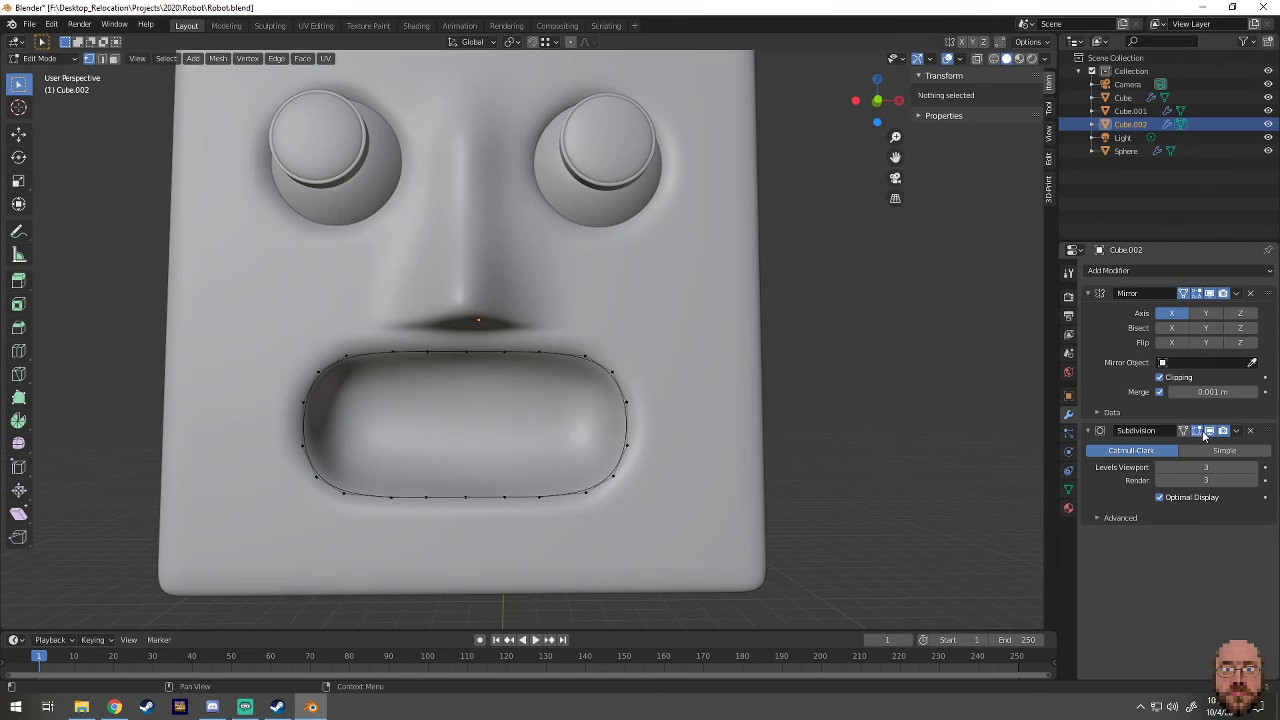
pyautogui.click(1250, 293)
pyautogui.click(1250, 293)
pyautogui.press('a')
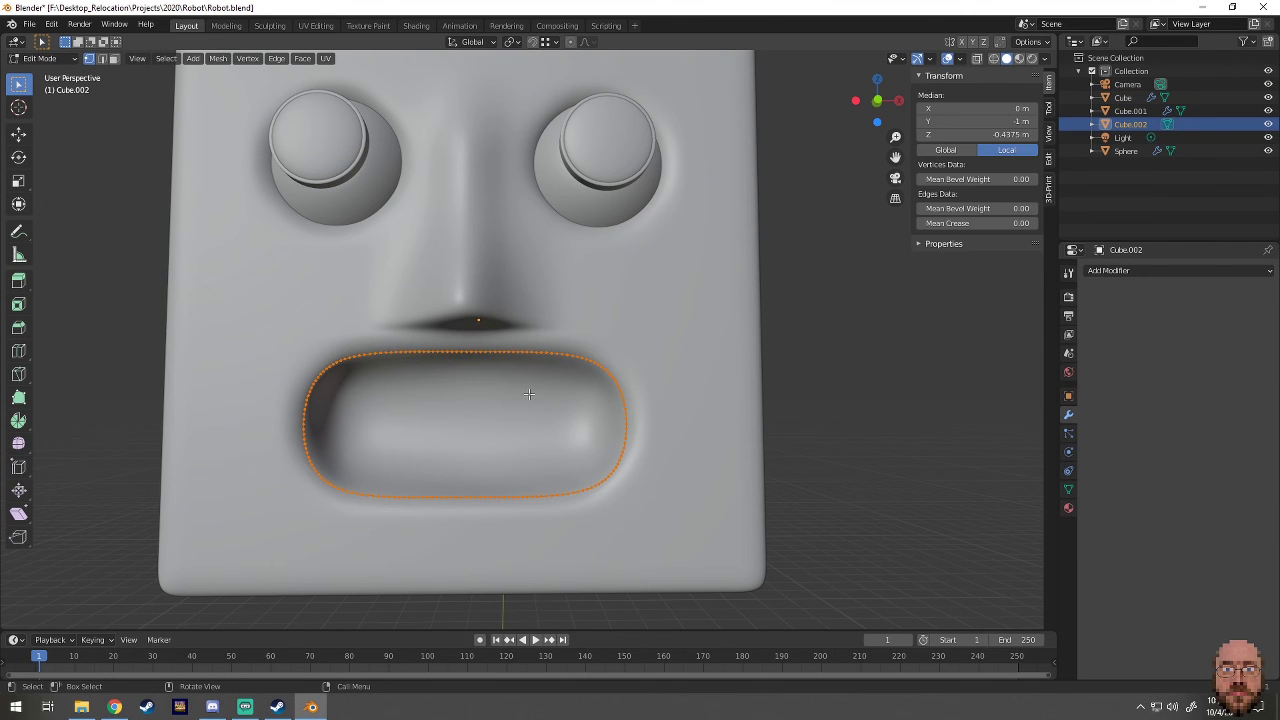
pyautogui.click(302, 58)
pyautogui.click(255, 240)
# - Turn on proportional editing and push the mouth's border loop forward along Y
pyautogui.rightClick(498, 396)
pyautogui.press('Escape')
pyautogui.moveTo(498, 396); pyautogui.dragTo(467, 463, button='middle')
pyautogui.scroll(2, 467, 463)
pyautogui.keyDown('alt'); pyautogui.click(301, 459); pyautogui.keyUp('alt')
pyautogui.scroll(2, 301, 459)
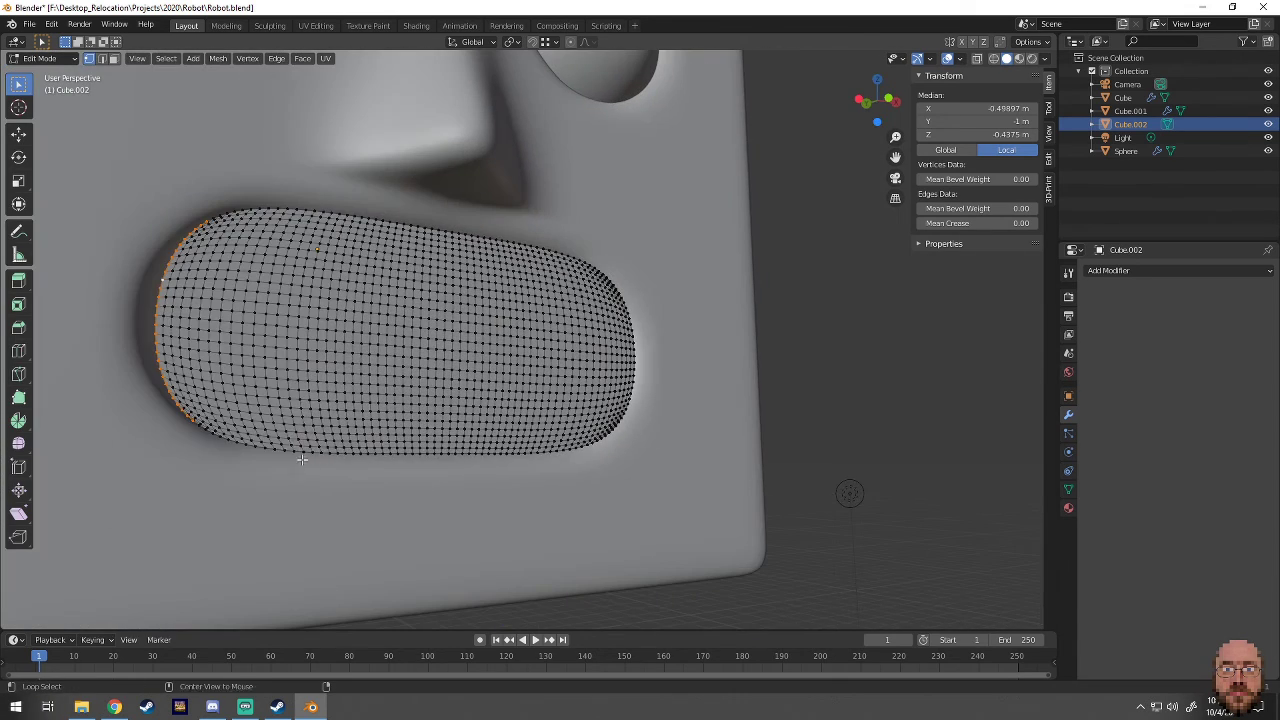
pyautogui.click(570, 41)
pyautogui.scroll(-3, 430, 380)
pyautogui.press('g')
pyautogui.press('y')
pyautogui.scroll(-4, 430, 400)
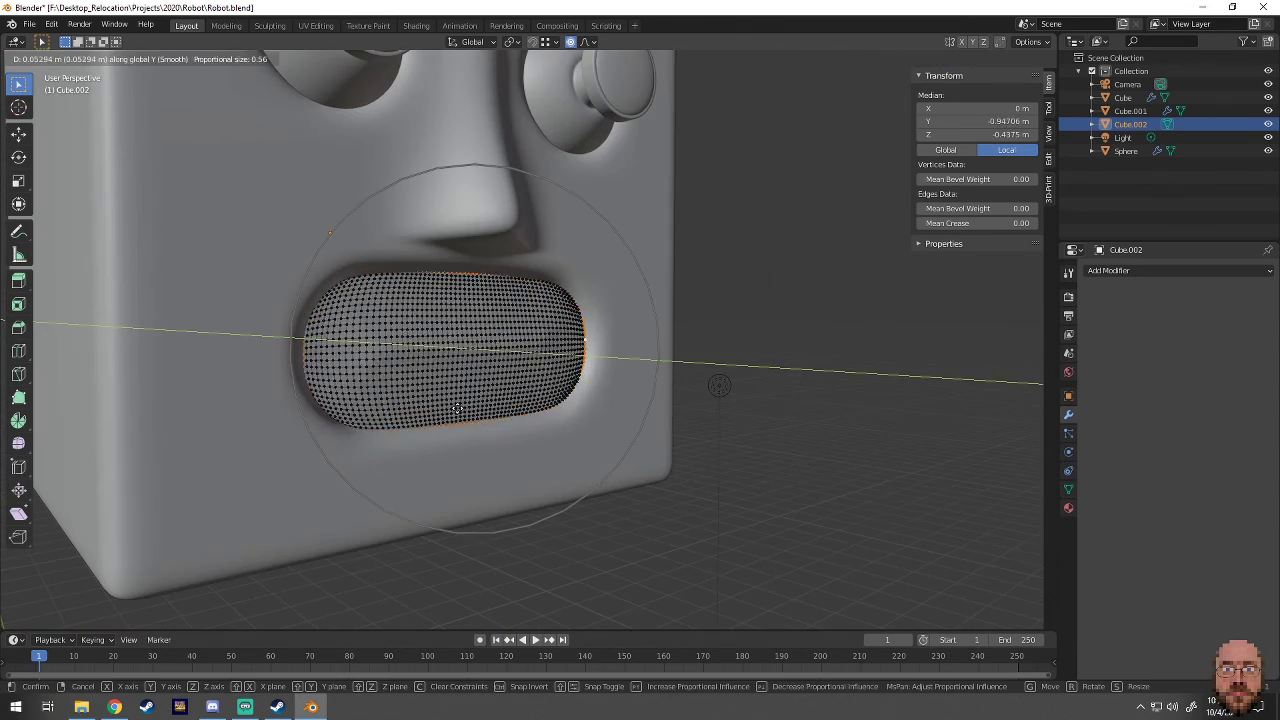
pyautogui.click(424, 410)
pyautogui.moveTo(424, 410)
pyautogui.mouseDown(button='middle')
pyautogui.moveTo(466, 429)
pyautogui.moveTo(441, 437)
pyautogui.mouseUp(button='middle')
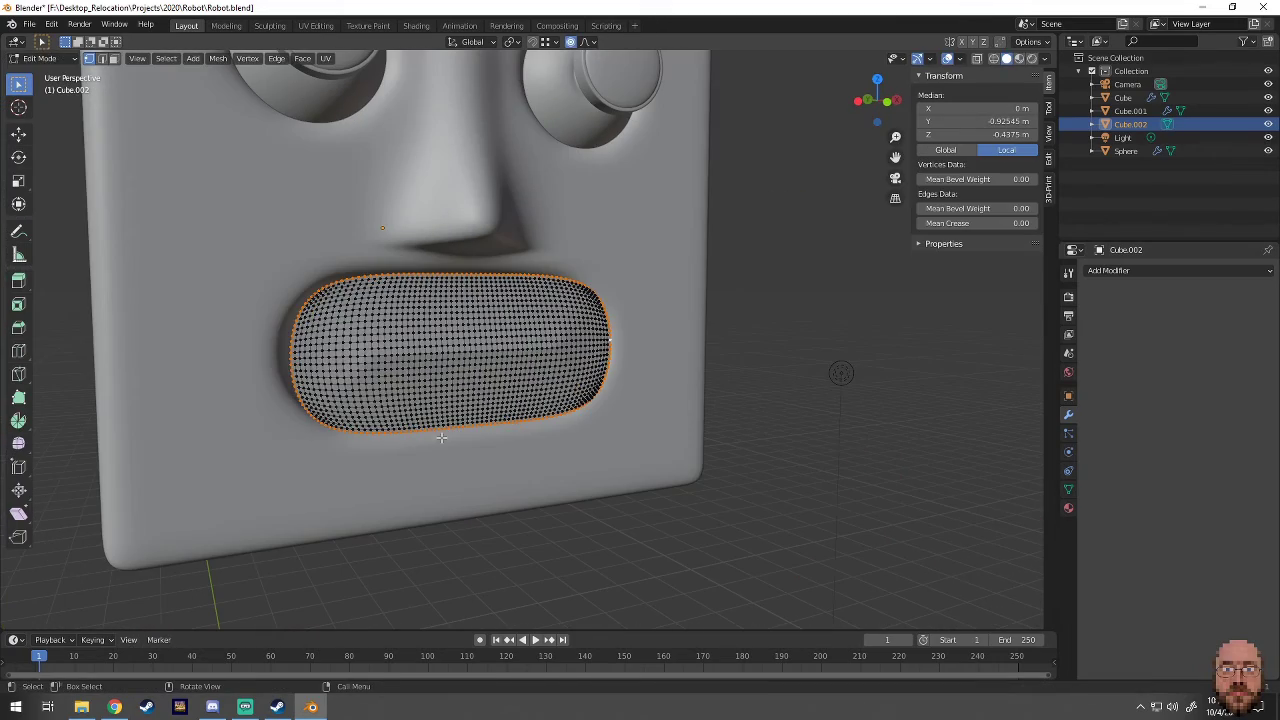
pyautogui.moveTo(483, 380); pyautogui.dragTo(455, 335, button='middle')
# - Bulge the mouth's middle horizontal loop and shift its edge loop along Y
pyautogui.keyDown('alt'); pyautogui.click(455, 340); pyautogui.keyUp('alt')
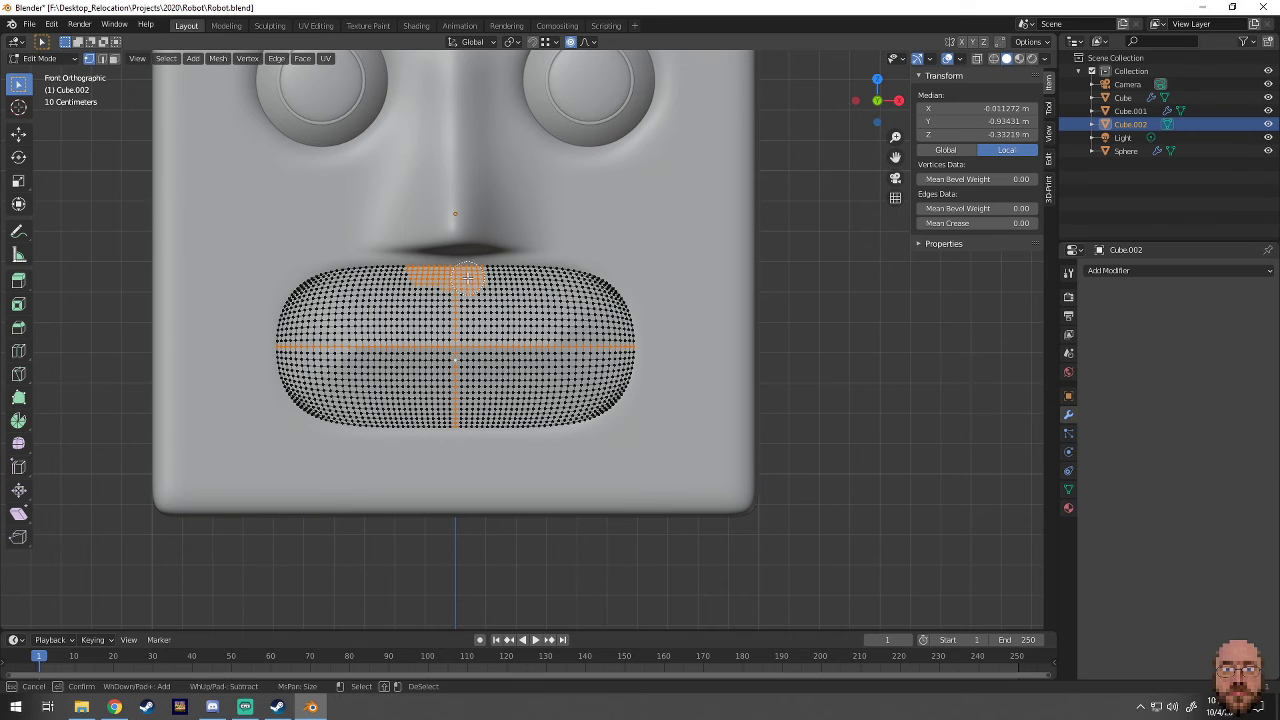
pyautogui.moveTo(352, 410); pyautogui.dragTo(511, 372, button='middle')
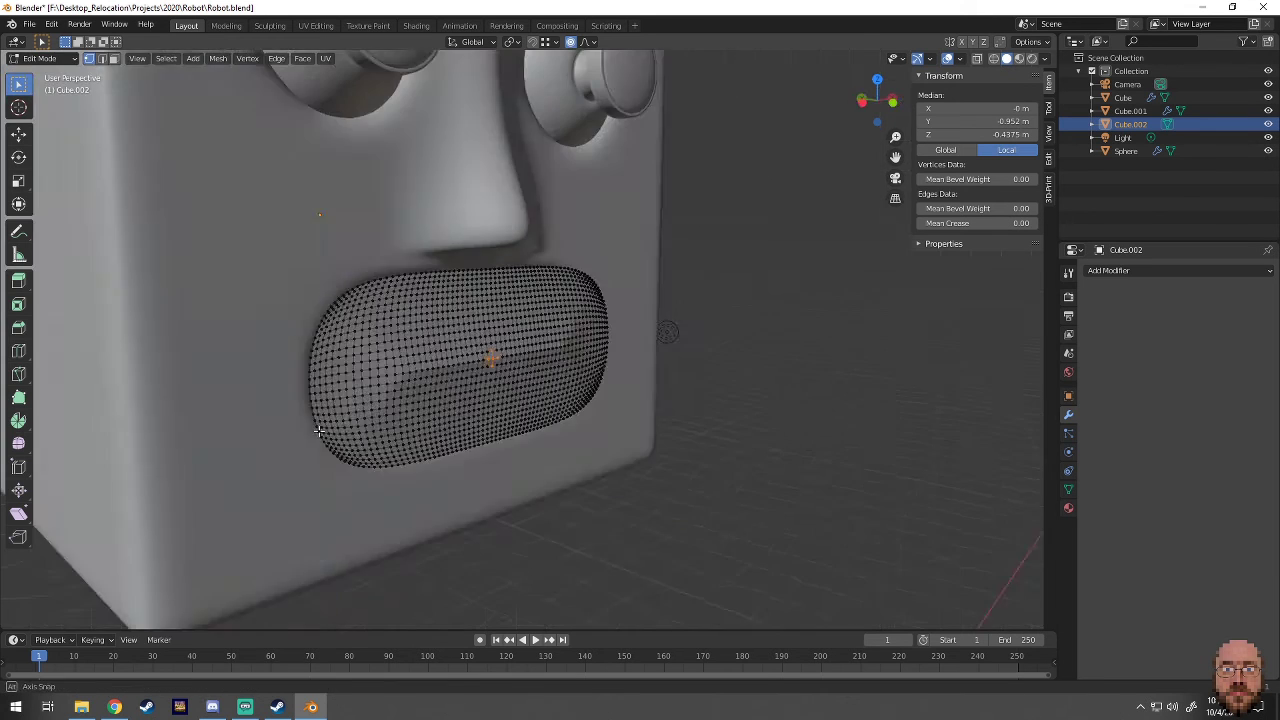
pyautogui.press('g')
pyautogui.press('y')
pyautogui.scroll(3, 511, 372)
pyautogui.click(511, 372)
pyautogui.press('g')
pyautogui.press('y')
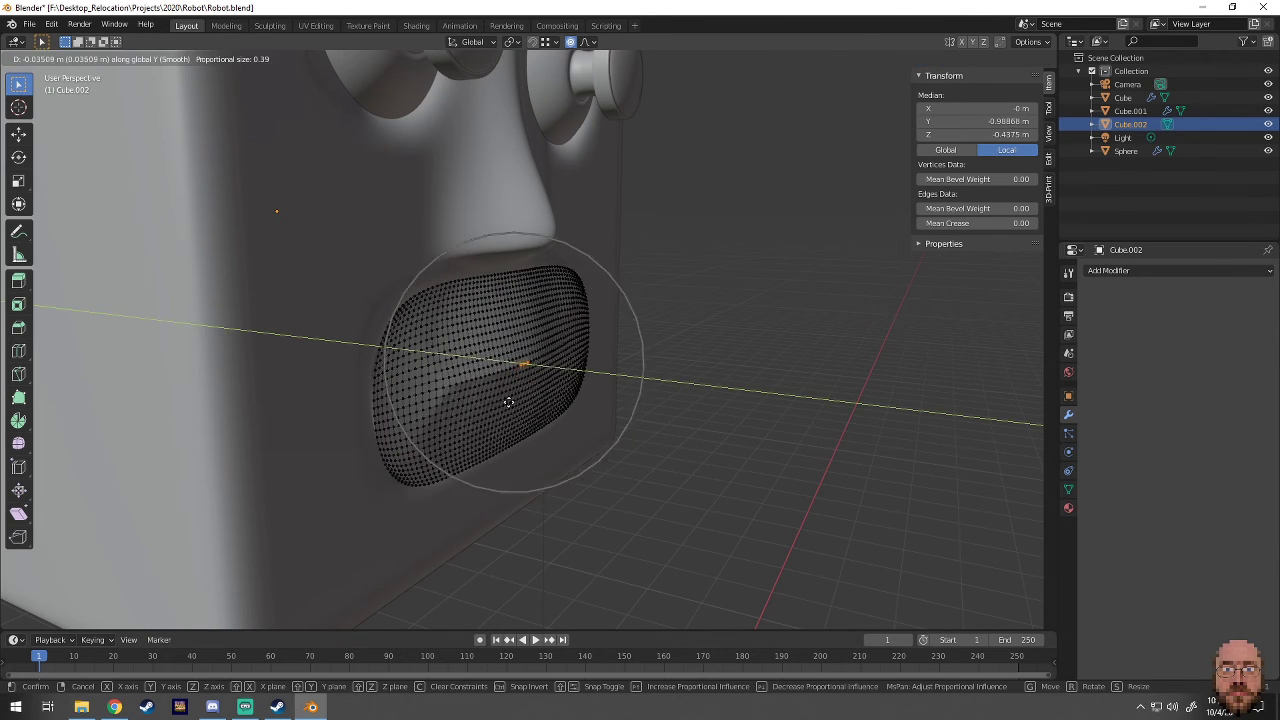
pyautogui.scroll(-5, 508, 400)
pyautogui.scroll(4, 508, 443)
pyautogui.click(514, 457)
pyautogui.moveTo(514, 457); pyautogui.dragTo(362, 379, button='middle')
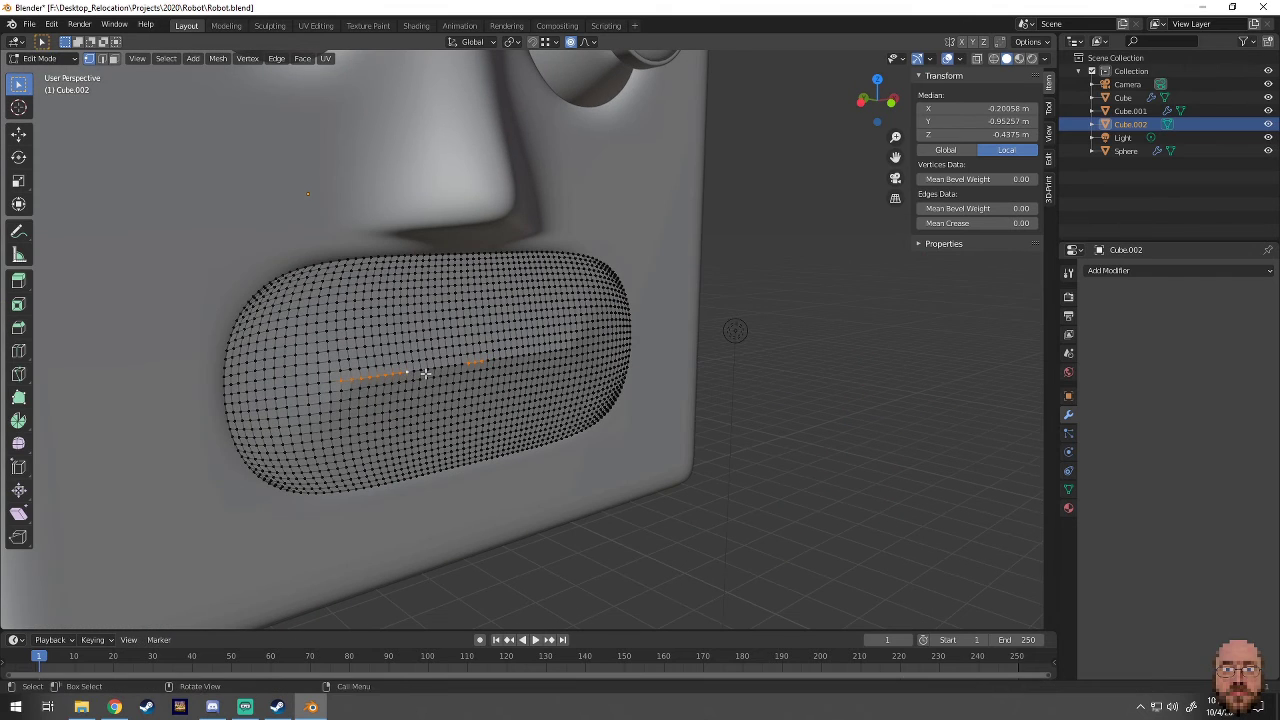
pyautogui.press('KP_1')
# - Give the mouth a level-2 Subdivision modifier (Ctrl+2) and move it along Y to its new depth
pyautogui.press('c')
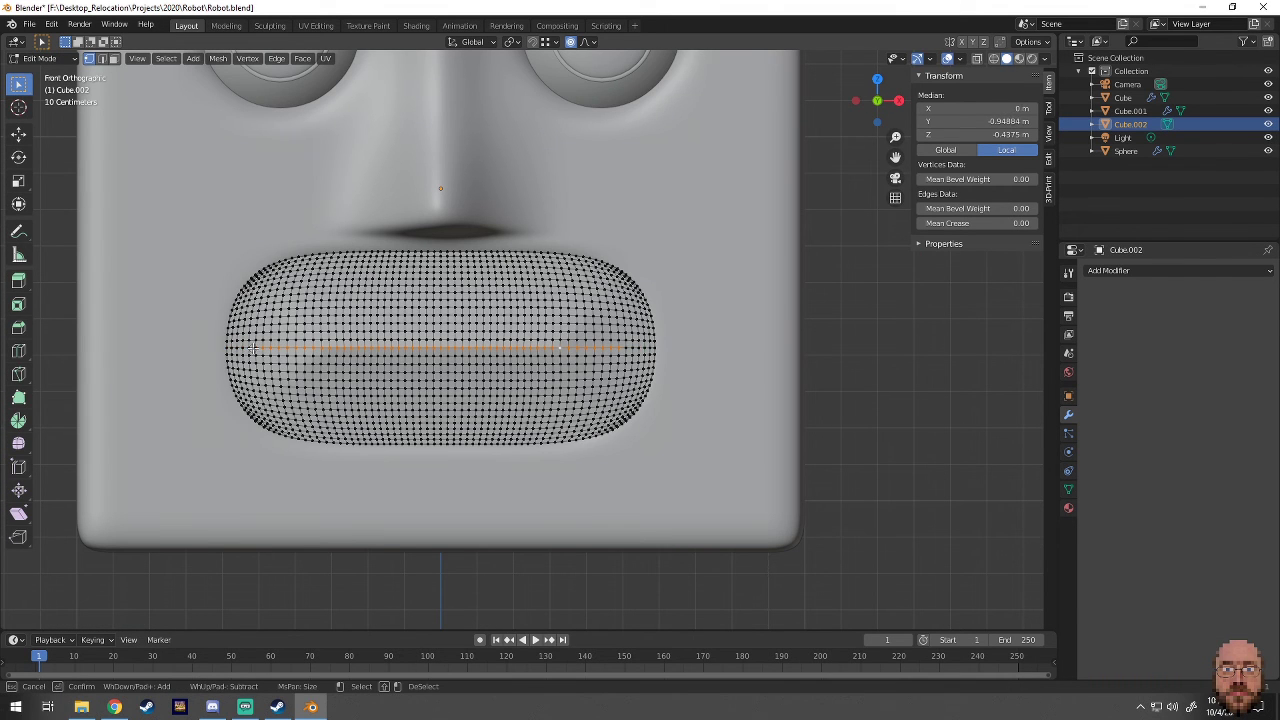
pyautogui.moveTo(599, 374)
pyautogui.mouseDown(button='middle')
pyautogui.moveTo(427, 421)
pyautogui.moveTo(496, 398)
pyautogui.mouseUp(button='middle')
pyautogui.press('Tab')
pyautogui.hotkey('ctrl', '2')
pyautogui.press('g')
pyautogui.press('y')
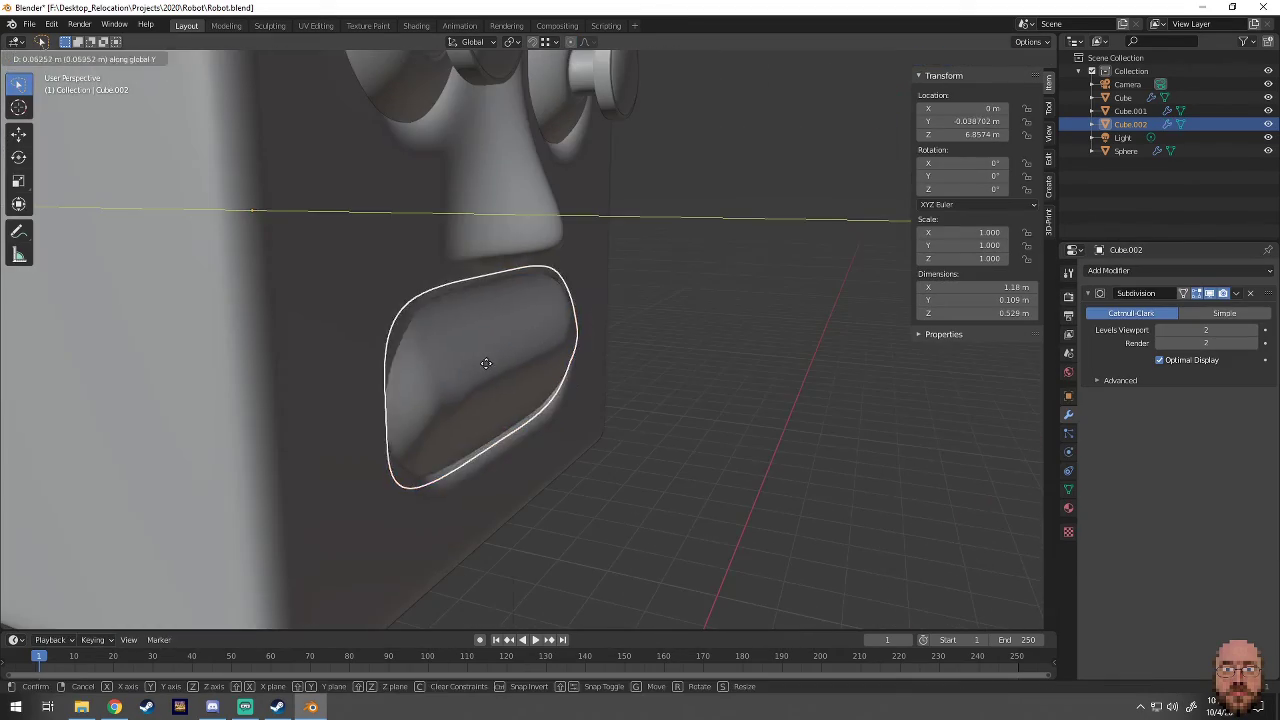
pyautogui.click(358, 376)
pyautogui.scroll(-3, 810, 390)
# - Select the cube face's edge loops around the mouth using see-through circle selection
pyautogui.click(740, 380)
pyautogui.press('Tab')
pyautogui.scroll(3, 580, 300)
pyautogui.keyDown('alt'); pyautogui.click(580, 297); pyautogui.keyUp('alt')
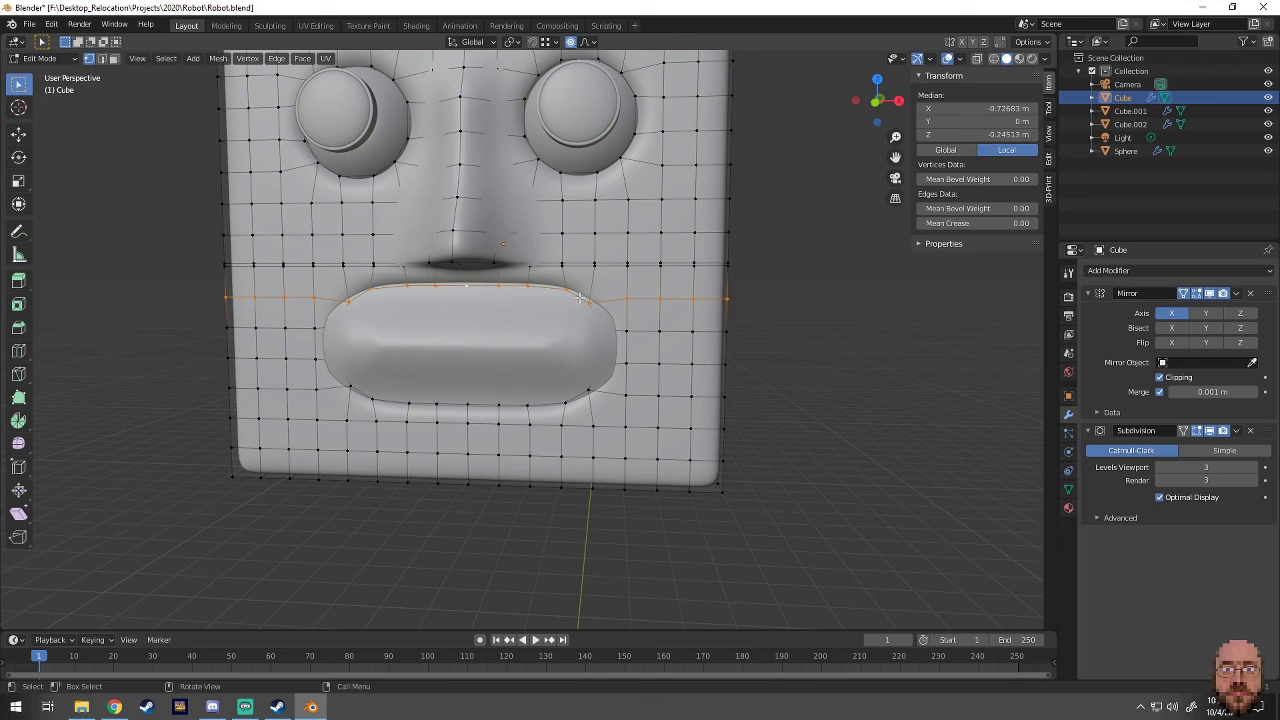
pyautogui.press('KP_1')
pyautogui.hotkey('alt', 'z')
pyautogui.press('c')
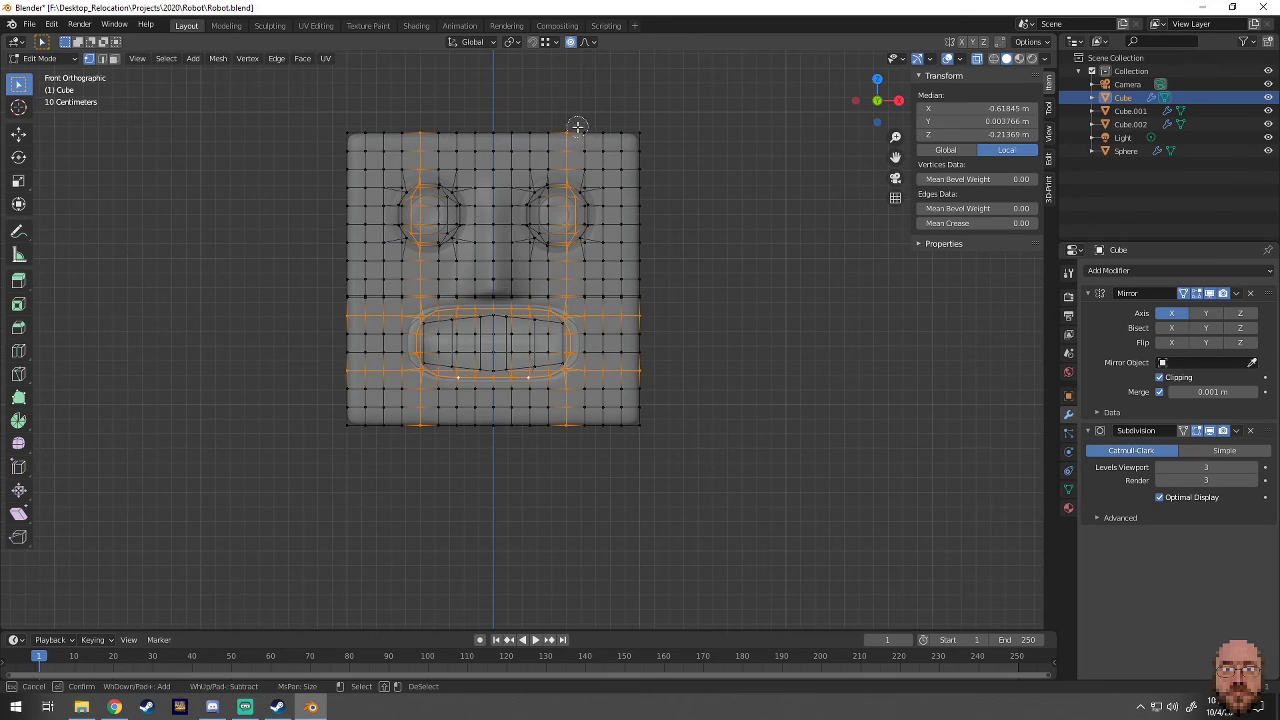
pyautogui.moveTo(363, 430); pyautogui.dragTo(369, 352, button='middle')
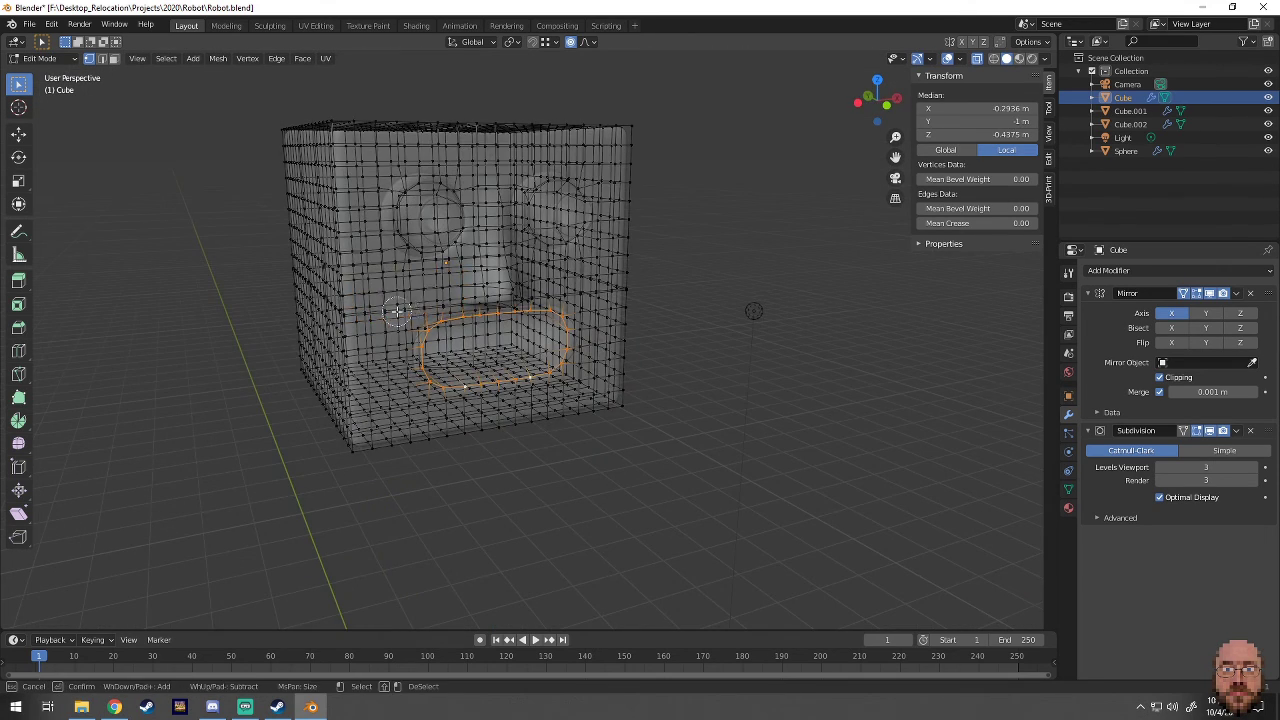
pyautogui.press('Escape')
pyautogui.press('KP_1')
pyautogui.hotkey('alt', 'z')
# - Scale the selected mouth loops along X to widen the recess in the cube face
pyautogui.press('s')
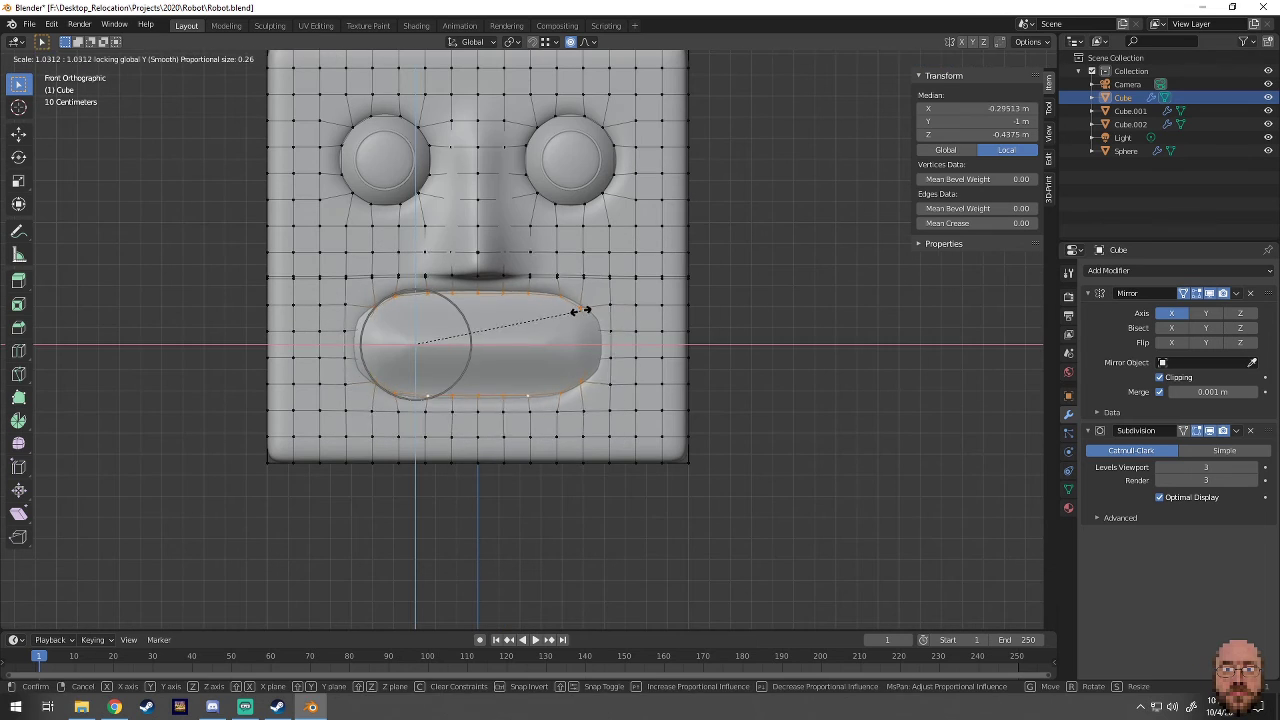
pyautogui.press('x')
pyautogui.click(629, 351)
pyautogui.press('Tab')
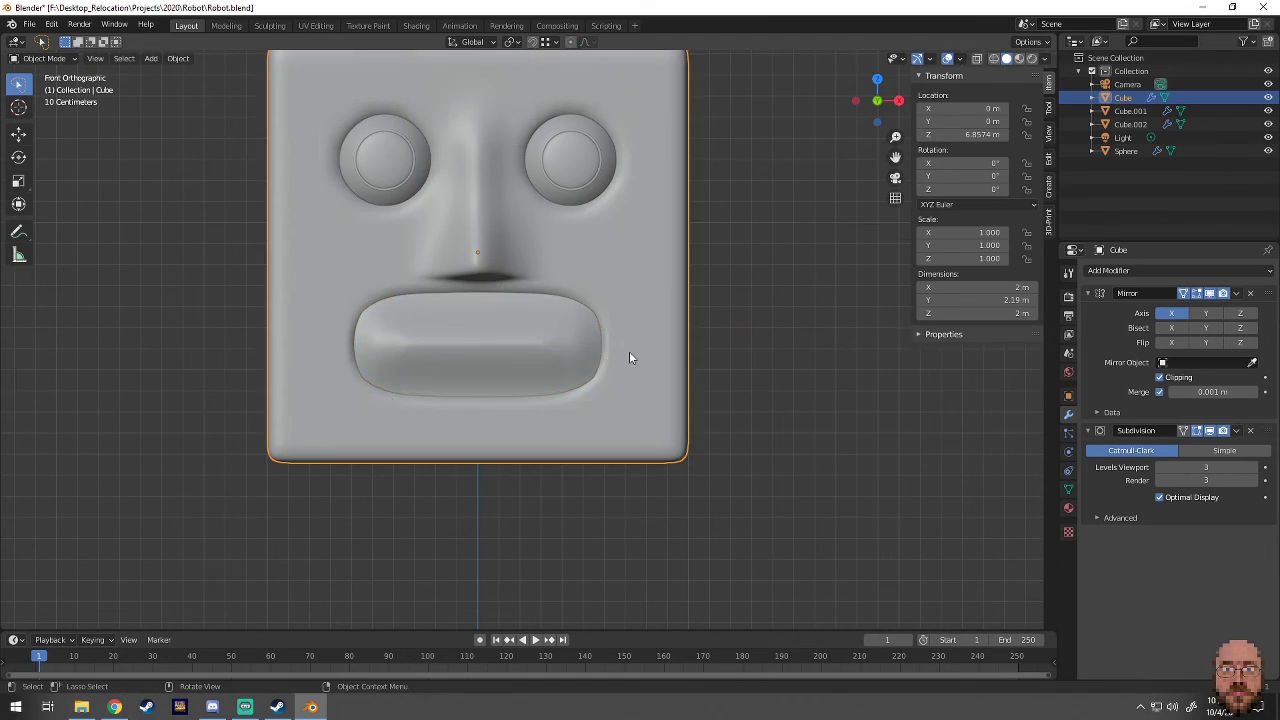
pyautogui.moveTo(629, 351)
pyautogui.mouseDown(button='middle')
pyautogui.moveTo(596, 341)
pyautogui.moveTo(477, 399)
pyautogui.moveTo(587, 354)
pyautogui.moveTo(682, 370)
pyautogui.moveTo(50, 106)
pyautogui.moveTo(484, 289)
pyautogui.mouseUp(button='middle')
# - Make the head's Principled BSDF fully metallic (Metallic 1) with a grey base colour
pyautogui.click(416, 25)
pyautogui.press('KP_Decimal')
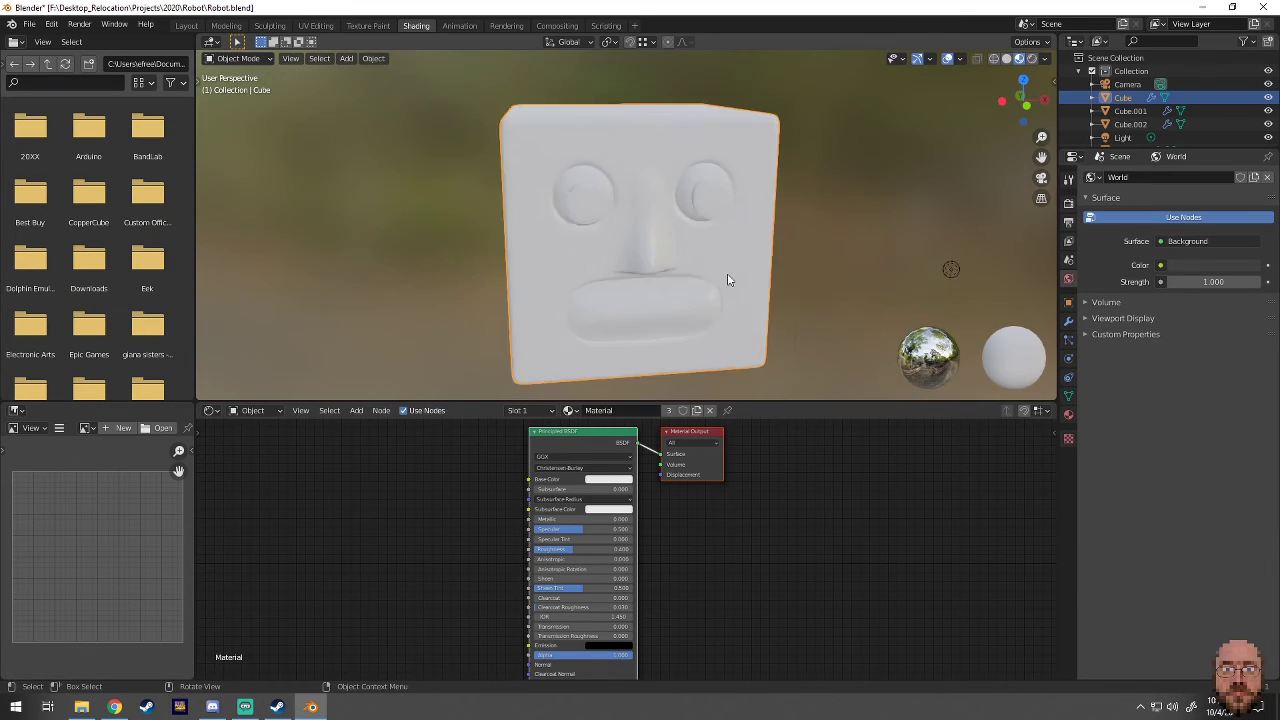
pyautogui.click(608, 479)
pyautogui.click(590, 380)
pyautogui.moveTo(545, 519); pyautogui.dragTo(632, 519)
pyautogui.click(608, 479)
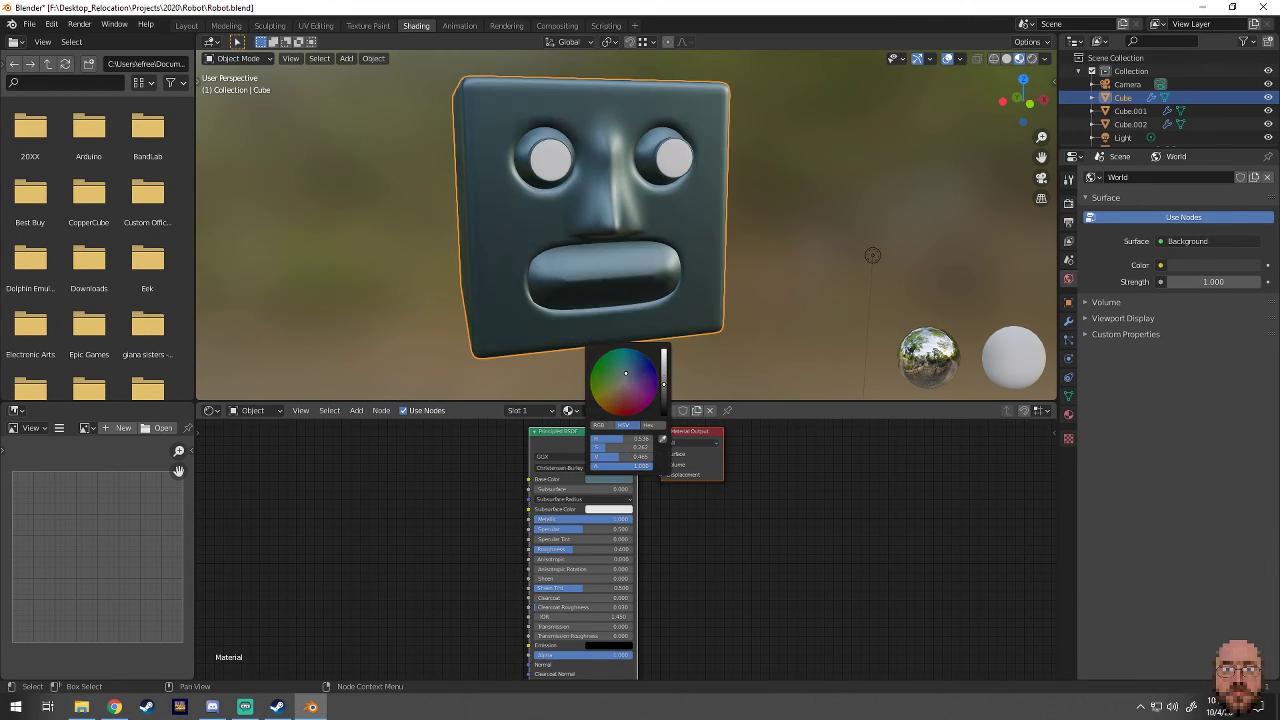
pyautogui.moveTo(660, 370); pyautogui.dragTo(640, 380)
# - Lower the head's Roughness to about 0.145 and name the material Silver
pyautogui.moveTo(640, 300); pyautogui.dragTo(600, 300, button='middle')
pyautogui.moveTo(600, 549); pyautogui.dragTo(560, 549)
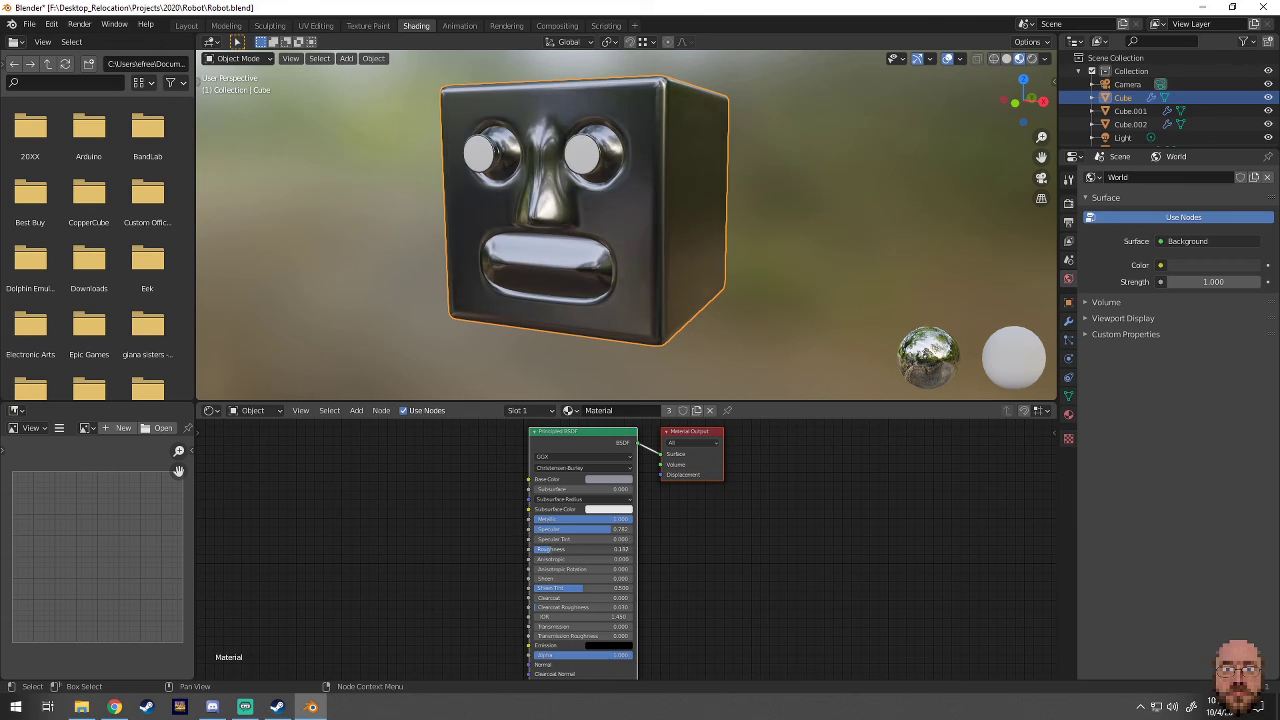
pyautogui.moveTo(542, 270); pyautogui.dragTo(520, 200, button='middle')
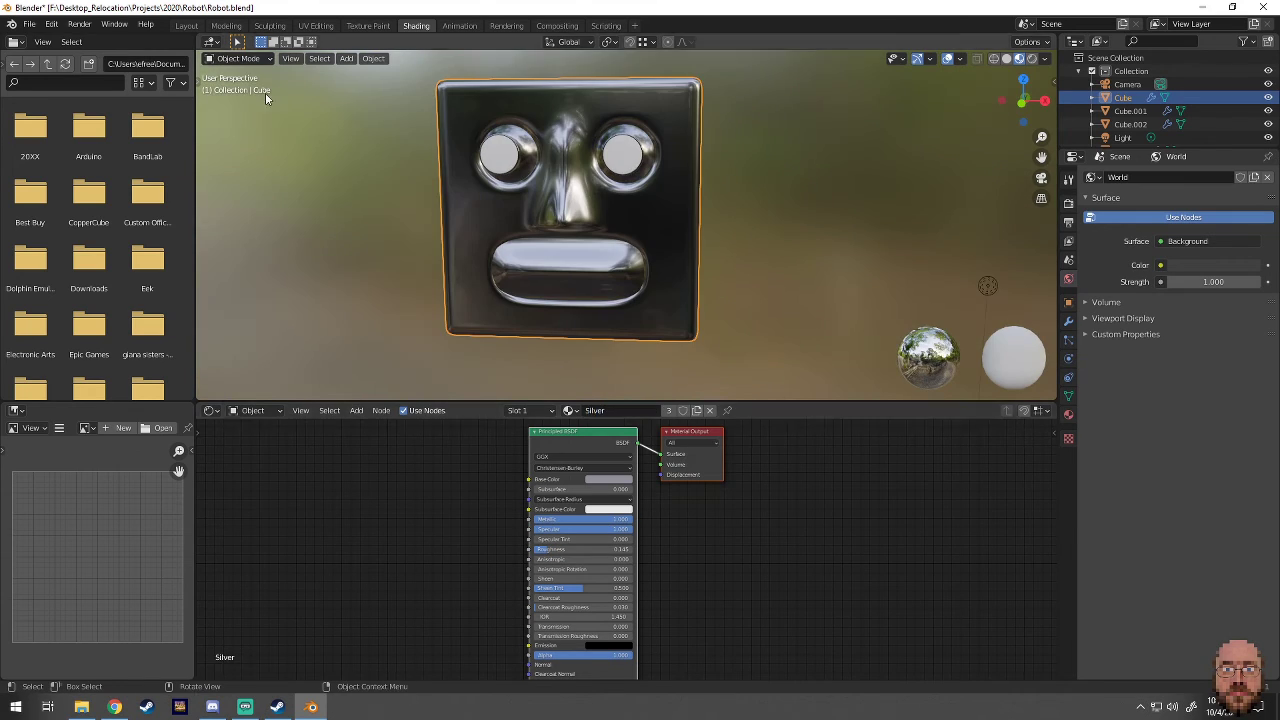
pyautogui.click(186, 25)
pyautogui.moveTo(758, 331)
pyautogui.mouseDown(button='middle')
pyautogui.moveTo(648, 343)
pyautogui.moveTo(580, 330)
pyautogui.mouseUp(button='middle')
pyautogui.click(416, 25)
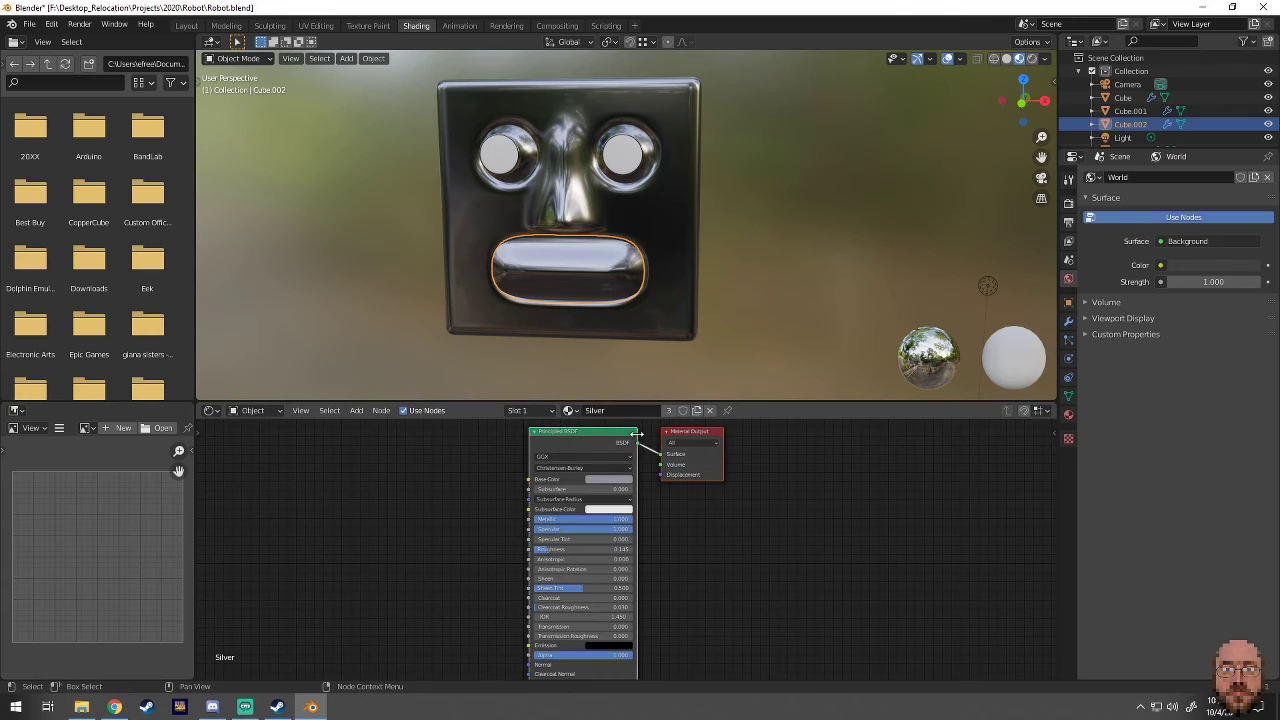
# - Feed a Brick Texture into the mouth's Base Color with mapping nodes and a sphere-projection unwrap
pyautogui.hotkey('shift', 'a')
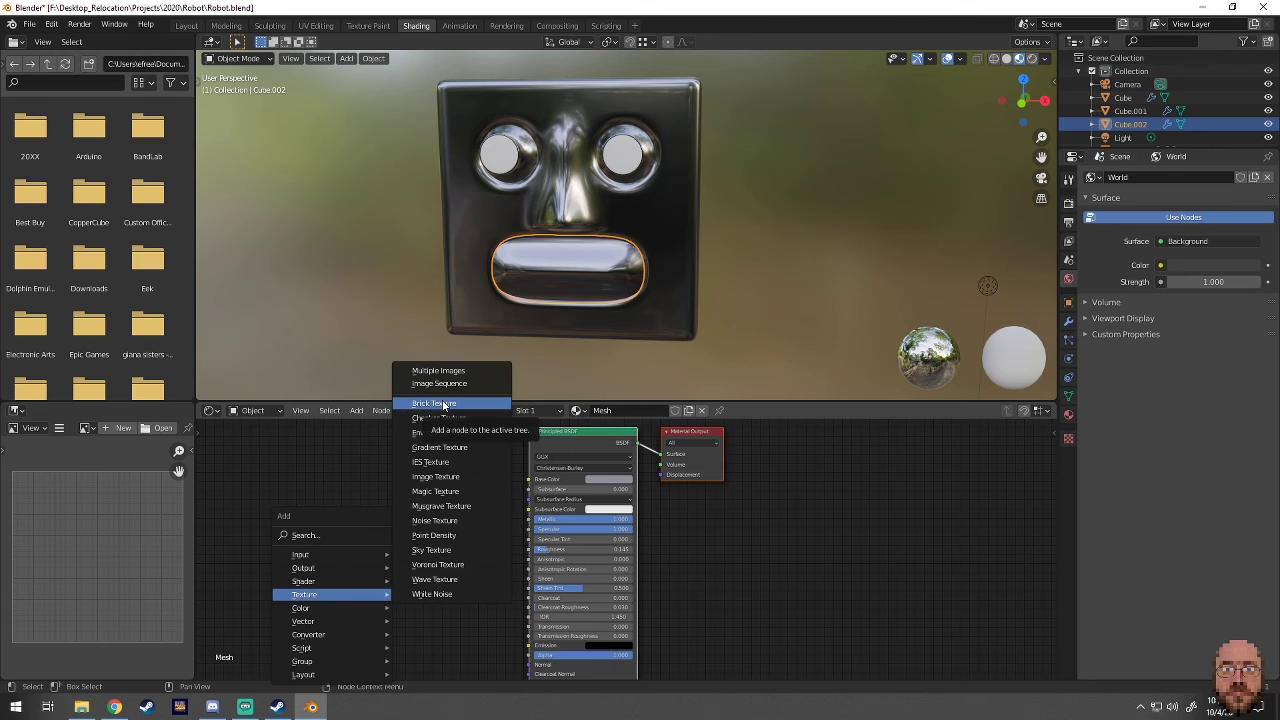
pyautogui.click(443, 404)
pyautogui.moveTo(408, 474); pyautogui.dragTo(528, 479)
pyautogui.scroll(3, 644, 290)
pyautogui.hotkey('ctrl', 't')
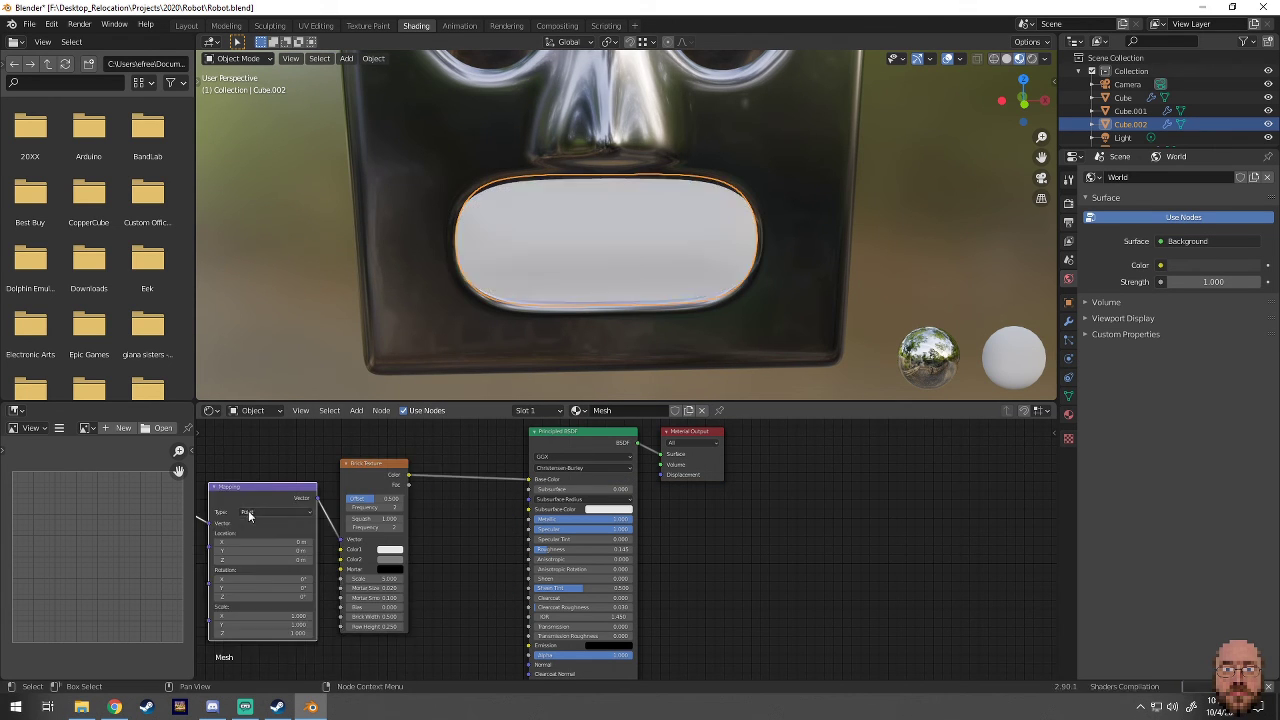
pyautogui.press('Tab')
pyautogui.press('a')
pyautogui.press('KP_1')
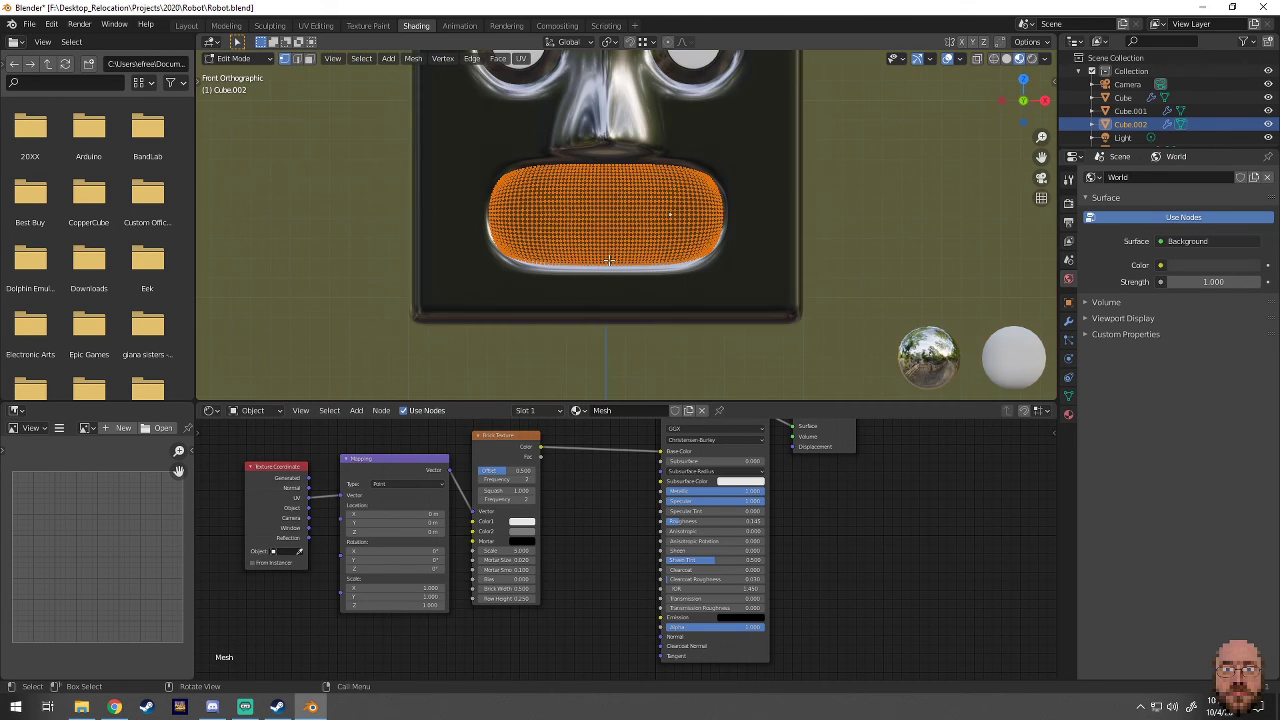
pyautogui.click(590, 367)
pyautogui.press('Tab')
# - Tune the bricks: white first colour, negative Bias, lower Specular, Roughness 0.495, Scale 100.300
pyautogui.scroll(2, 476, 517)
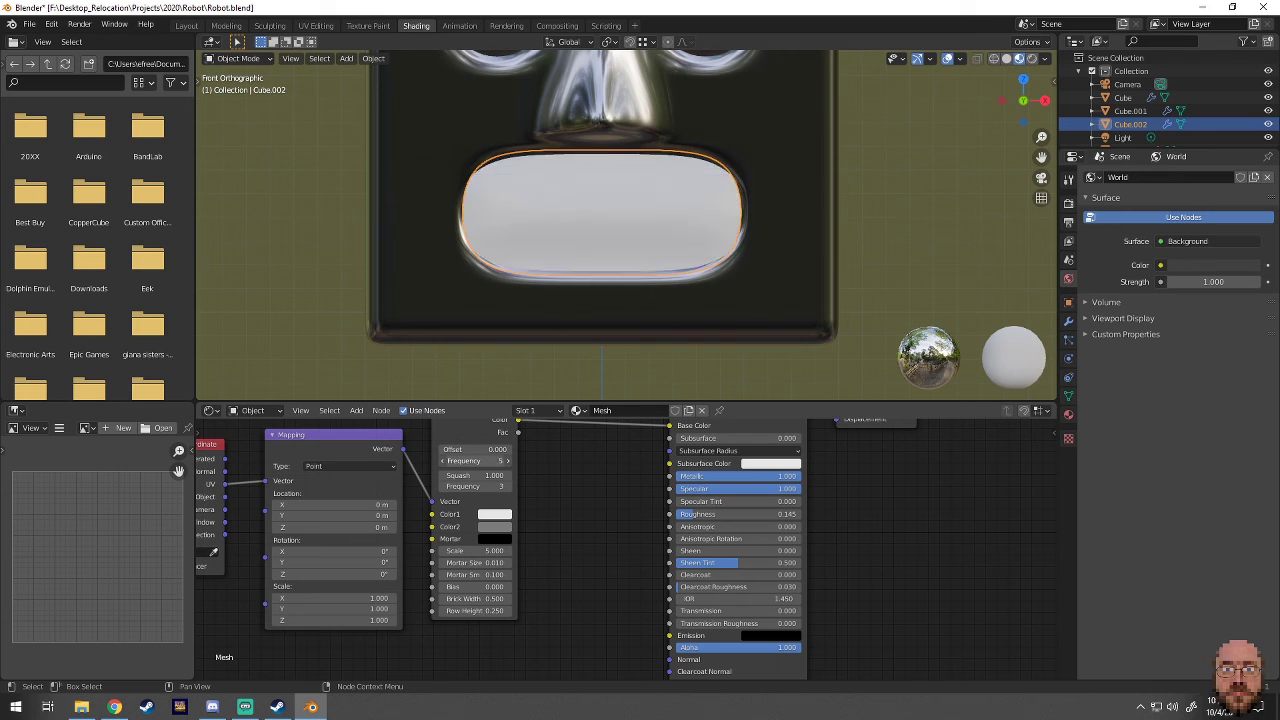
pyautogui.moveTo(478, 551); pyautogui.dragTo(497, 519)
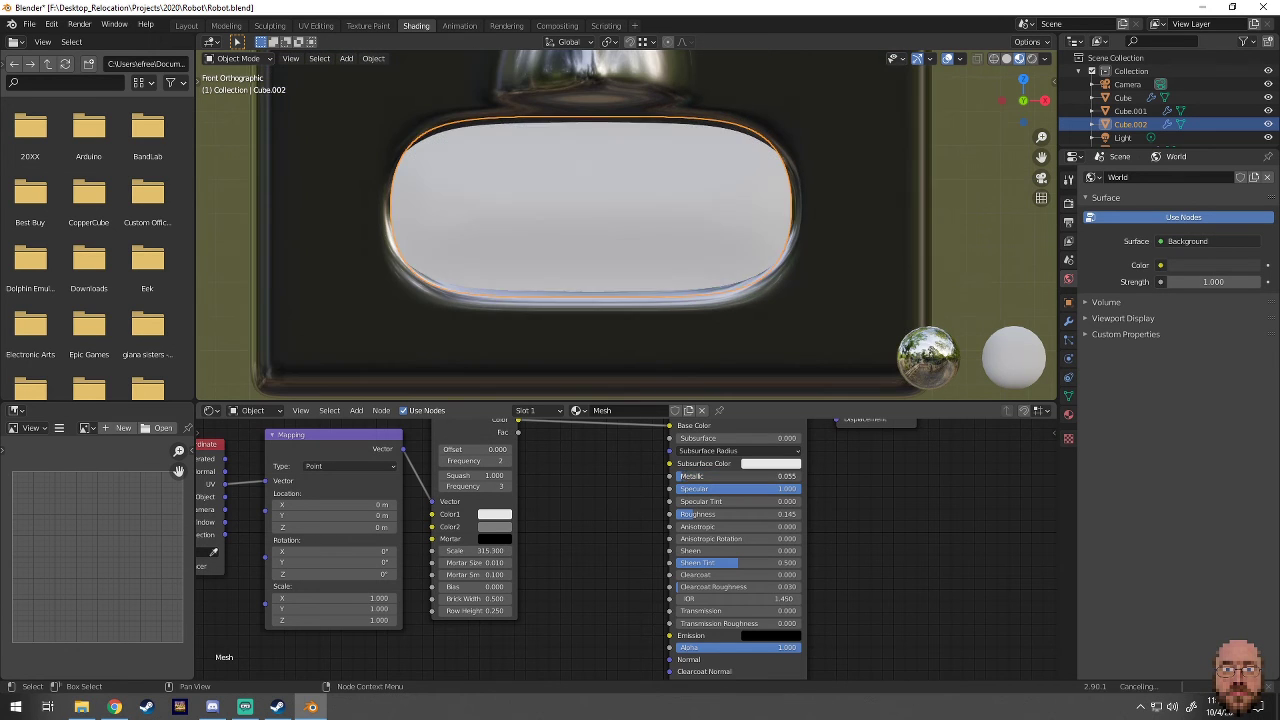
pyautogui.moveTo(578, 381); pyautogui.dragTo(578, 402)
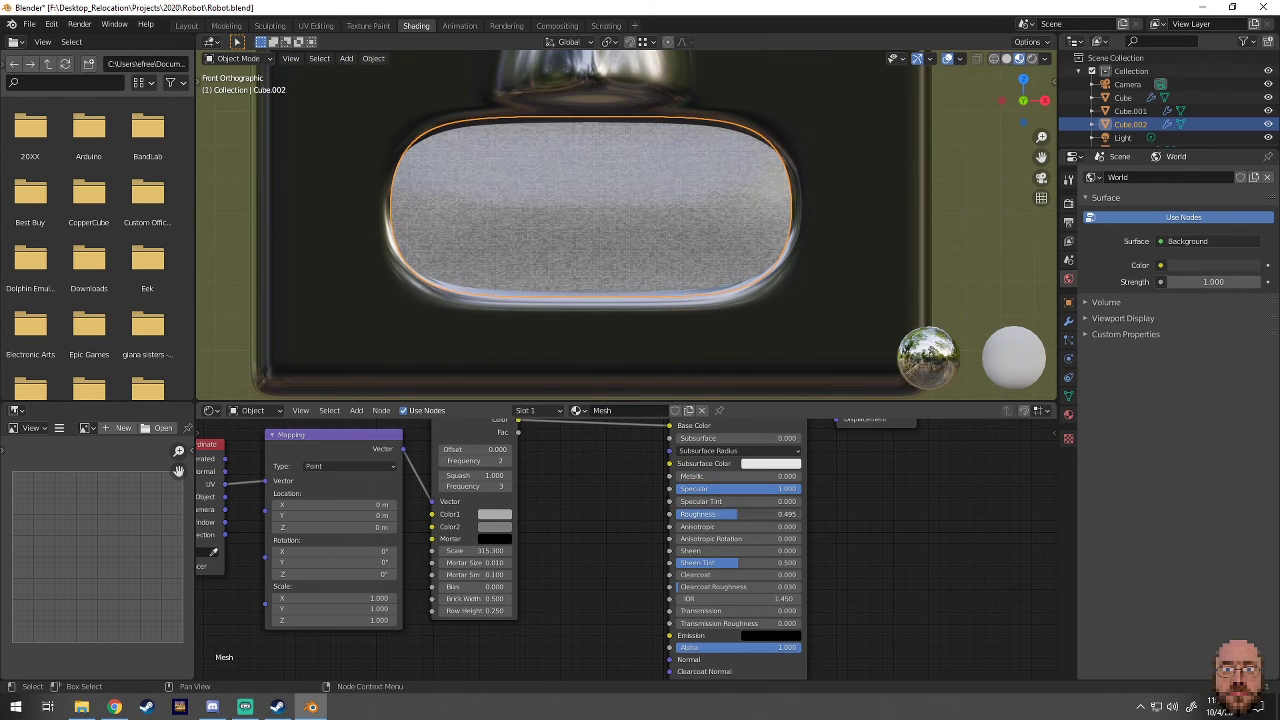
pyautogui.moveTo(740, 488)
pyautogui.mouseDown()
pyautogui.moveTo(700, 488)
pyautogui.moveTo(760, 514)
pyautogui.mouseUp()
pyautogui.click(494, 514)
pyautogui.moveTo(574, 410); pyautogui.dragTo(574, 352)
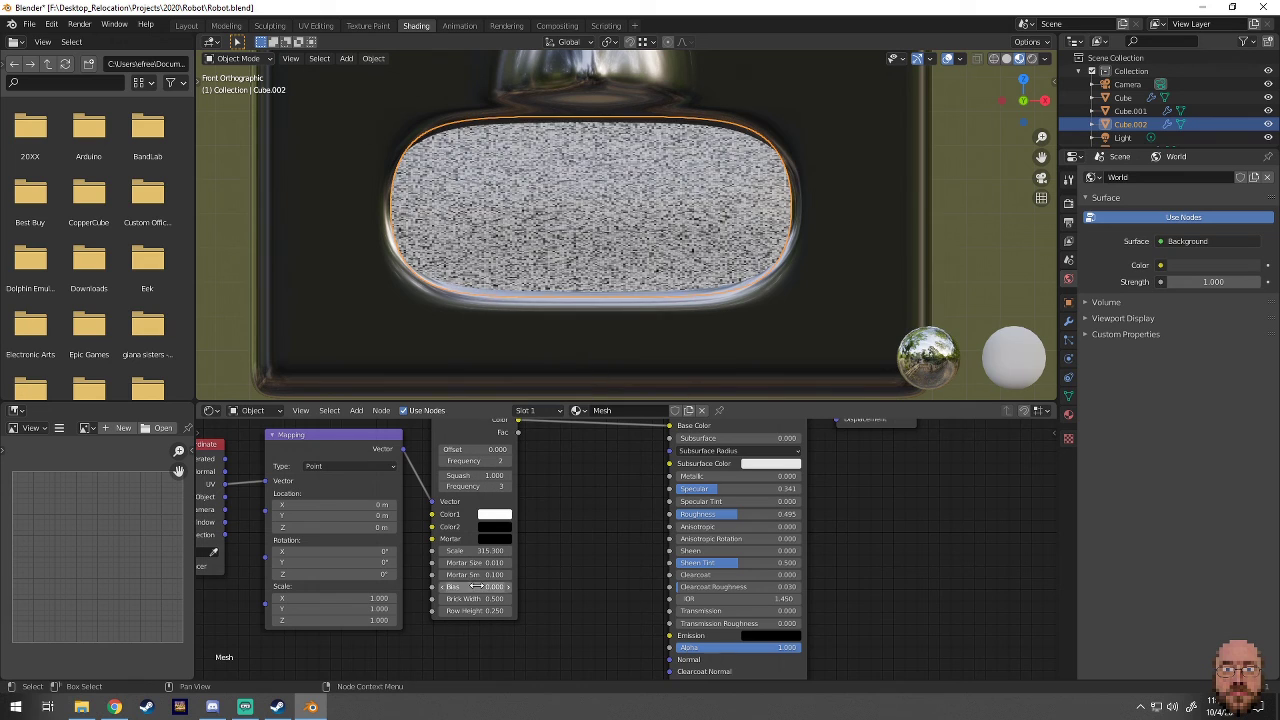
pyautogui.moveTo(478, 586)
pyautogui.mouseDown()
pyautogui.moveTo(445, 586)
pyautogui.moveTo(450, 551)
pyautogui.mouseUp()
pyautogui.scroll(-3, 787, 262)
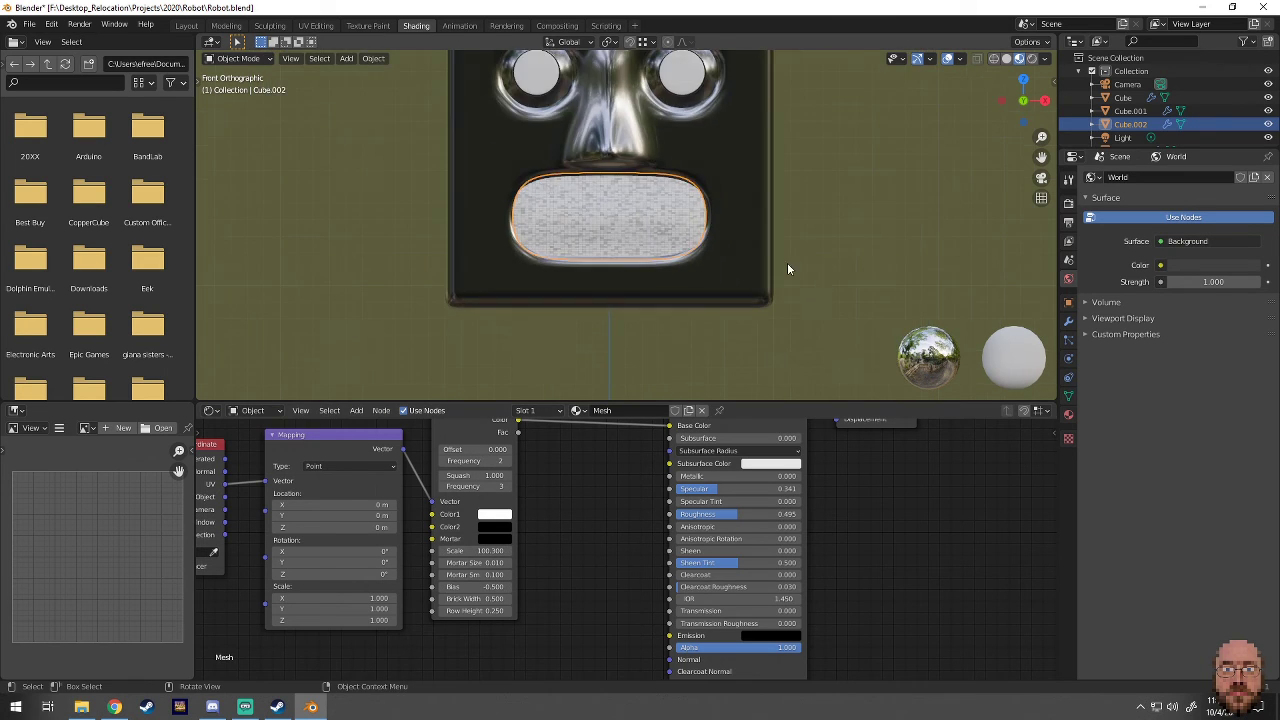
pyautogui.moveTo(787, 262)
pyautogui.mouseDown(button='middle')
pyautogui.moveTo(748, 300)
pyautogui.moveTo(586, 145)
pyautogui.mouseUp(button='middle')
# - Rename the eyes' existing material to EyesWhite
pyautogui.click(586, 145)
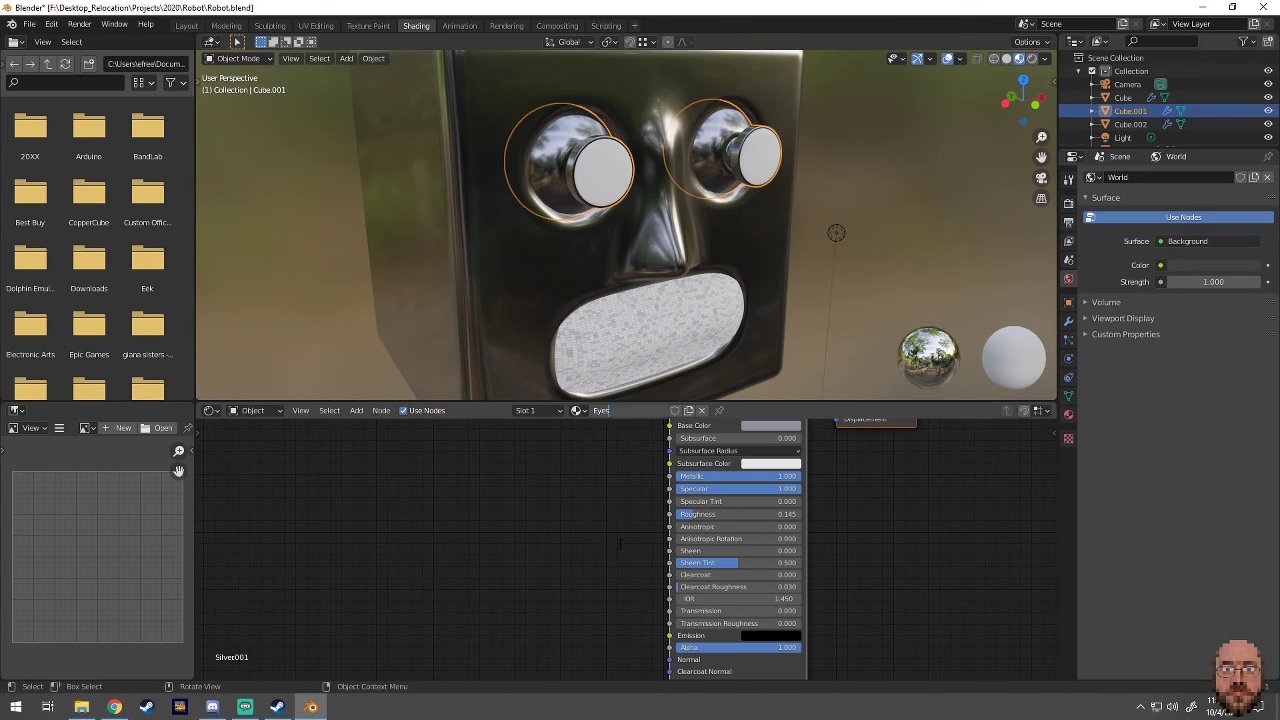
pyautogui.press('Return')
pyautogui.moveTo(806, 431); pyautogui.dragTo(766, 471, button='middle')
pyautogui.moveTo(640, 250); pyautogui.dragTo(700, 240, button='middle')
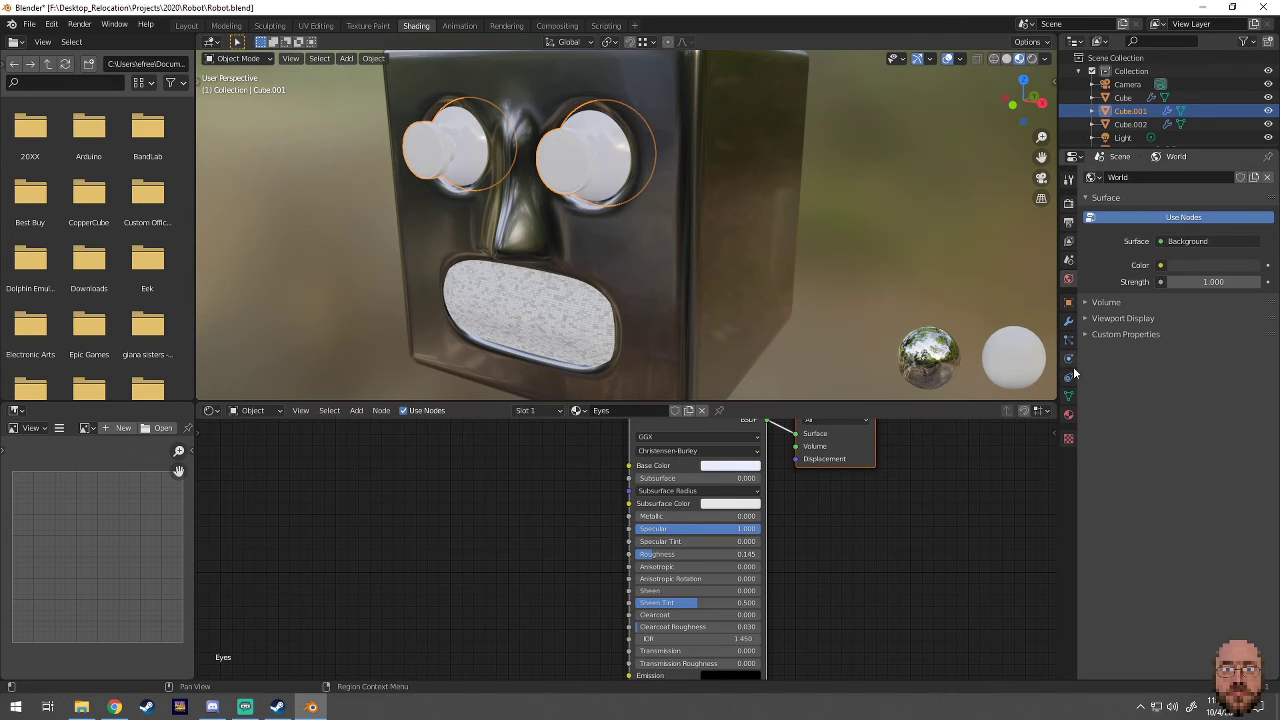
pyautogui.click(1068, 414)
pyautogui.moveTo(600, 200); pyautogui.dragTo(700, 250, button='middle')
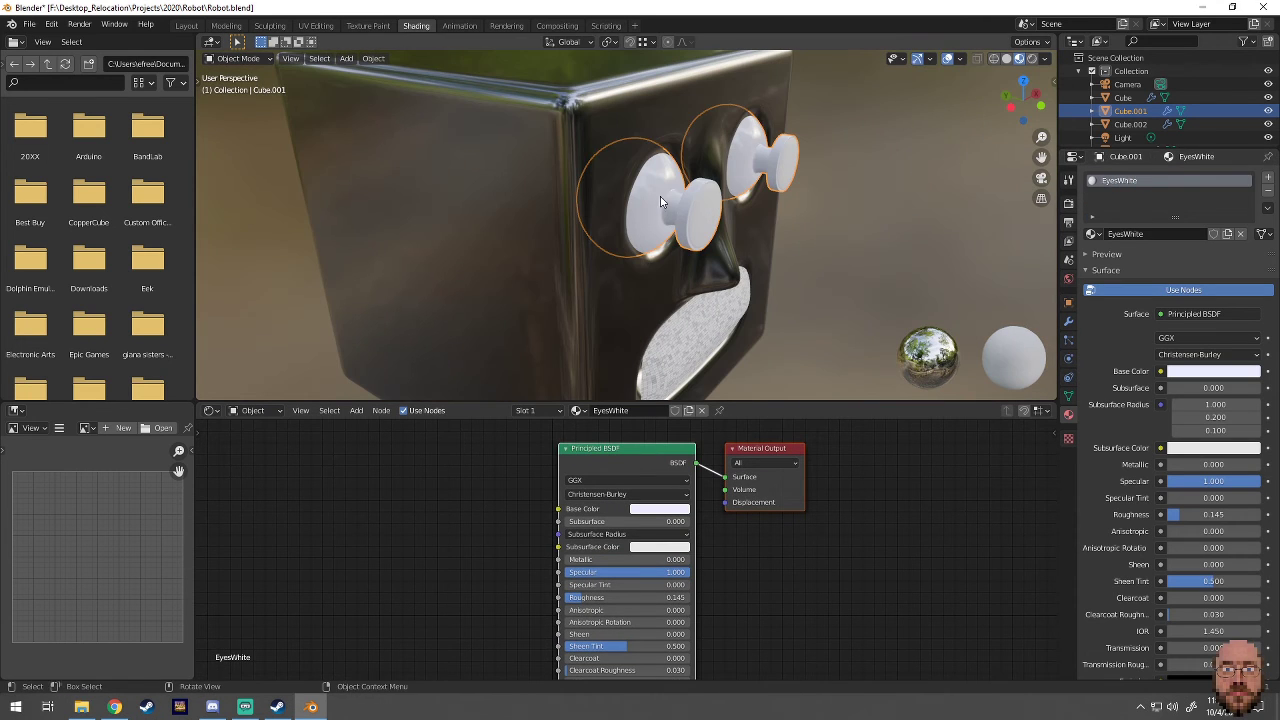
# - Add a second material slot to the eyes with a new black material named EyesBlack
pyautogui.click(1268, 177)
pyautogui.click(1168, 260)
pyautogui.click(660, 509)
pyautogui.moveTo(731, 340); pyautogui.dragTo(731, 428)
pyautogui.doubleClick(607, 410)
pyautogui.write('EyesBlack')
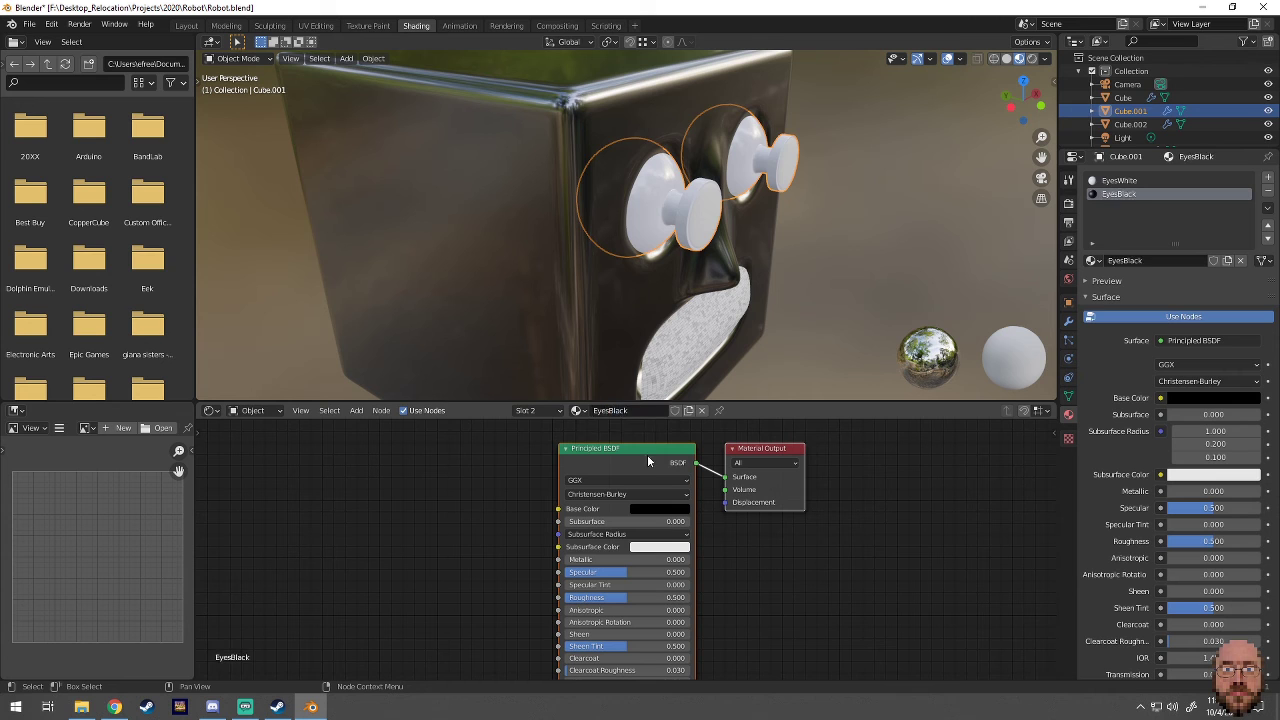
pyautogui.click(1125, 181)
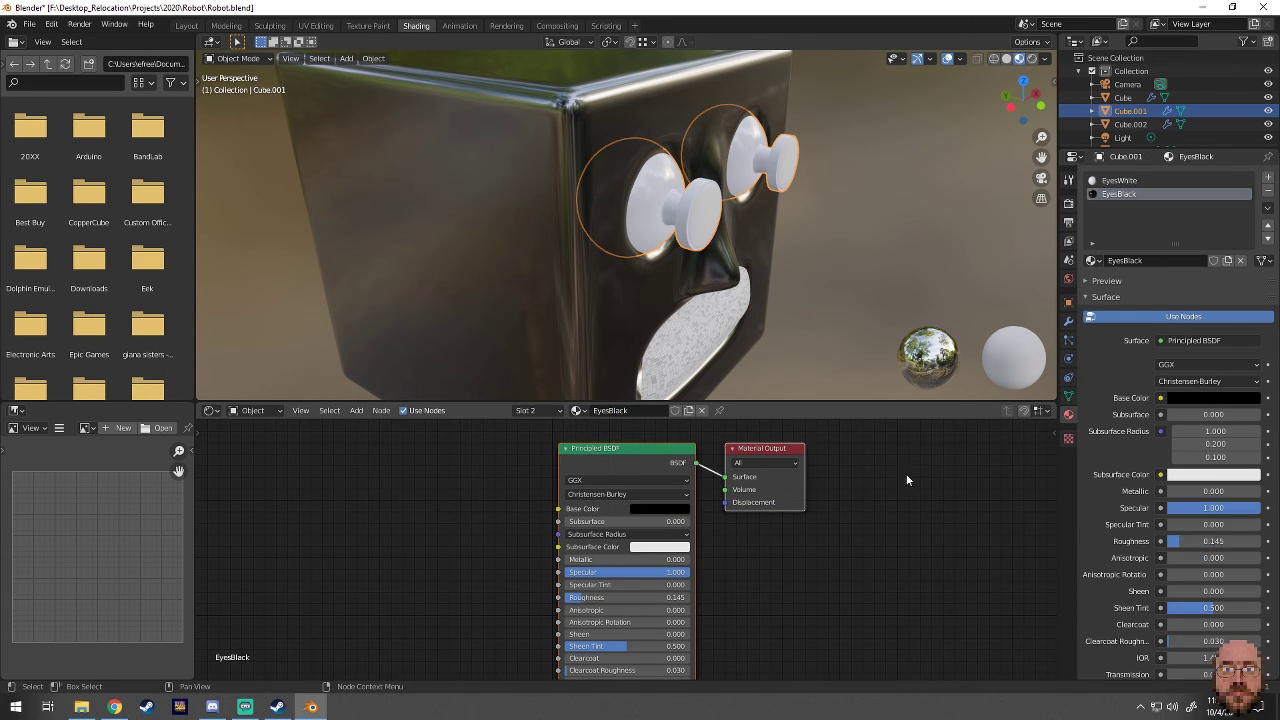
# - Inspect the eyes' mesh in Edit Mode, then assign the Glass material to the lens sphere
pyautogui.press('Tab')
pyautogui.press('KP_Decimal')
pyautogui.press('KP_3')
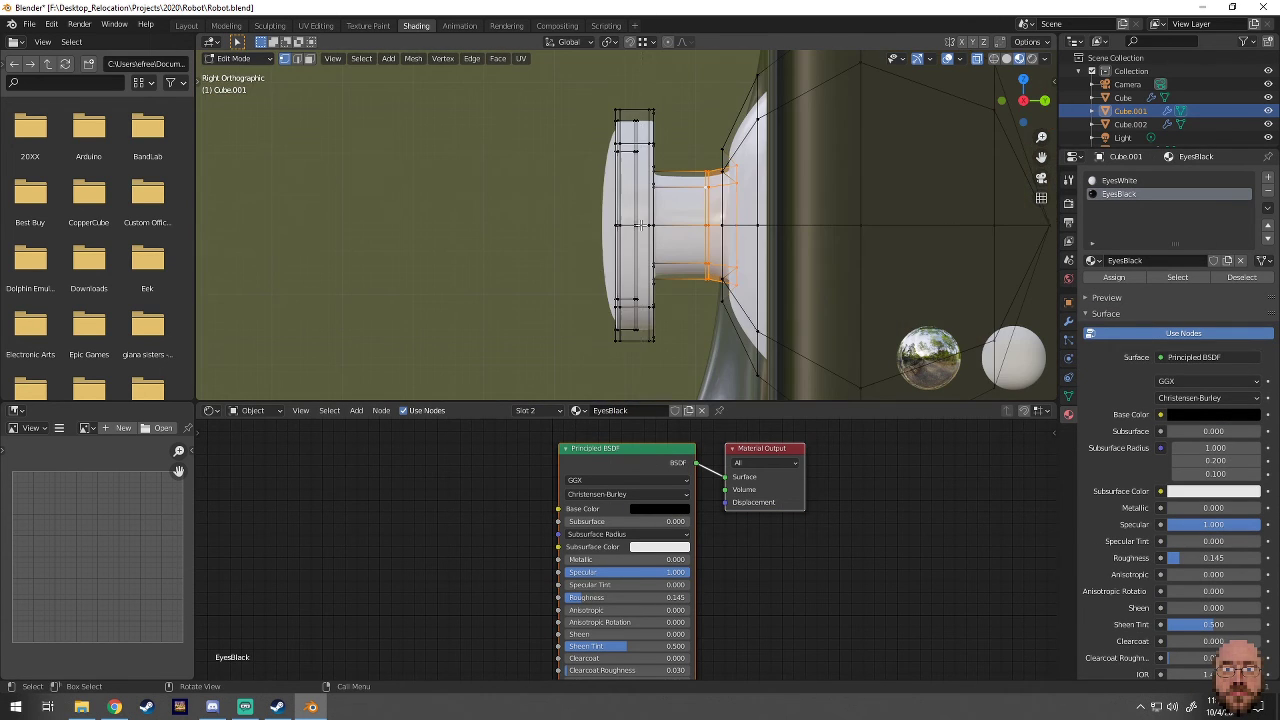
pyautogui.moveTo(665, 360); pyautogui.dragTo(853, 268, button='middle')
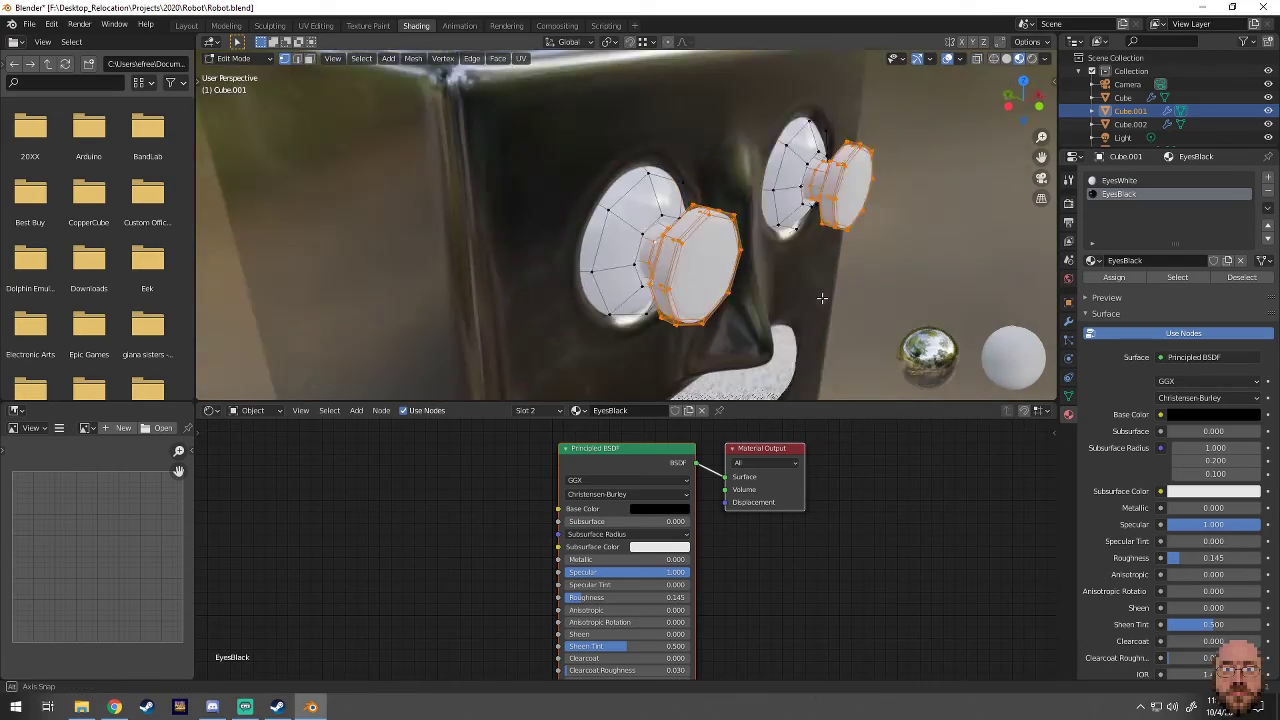
pyautogui.press('Tab')
pyautogui.scroll(-4, 699, 322)
pyautogui.click(707, 292)
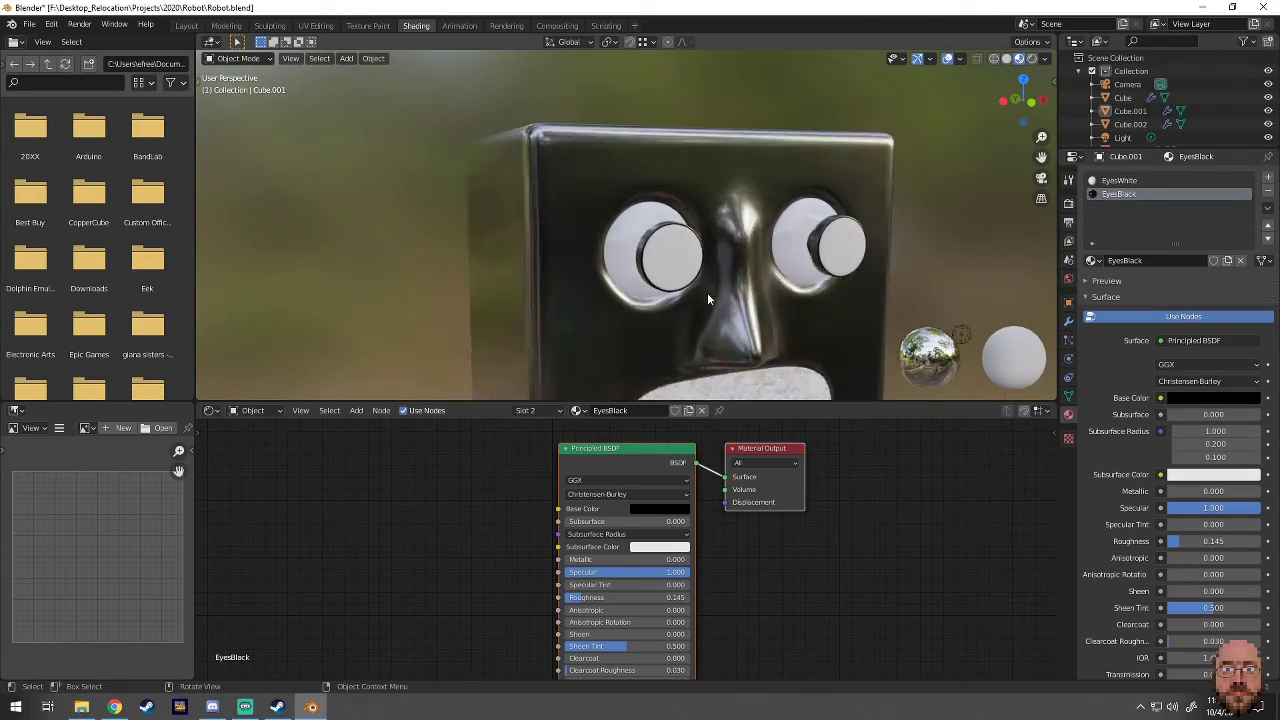
pyautogui.click(597, 410)
pyautogui.click(627, 430)
pyautogui.moveTo(600, 300)
pyautogui.mouseDown(button='middle')
pyautogui.moveTo(656, 319)
pyautogui.moveTo(520, 330)
pyautogui.mouseUp(button='middle')
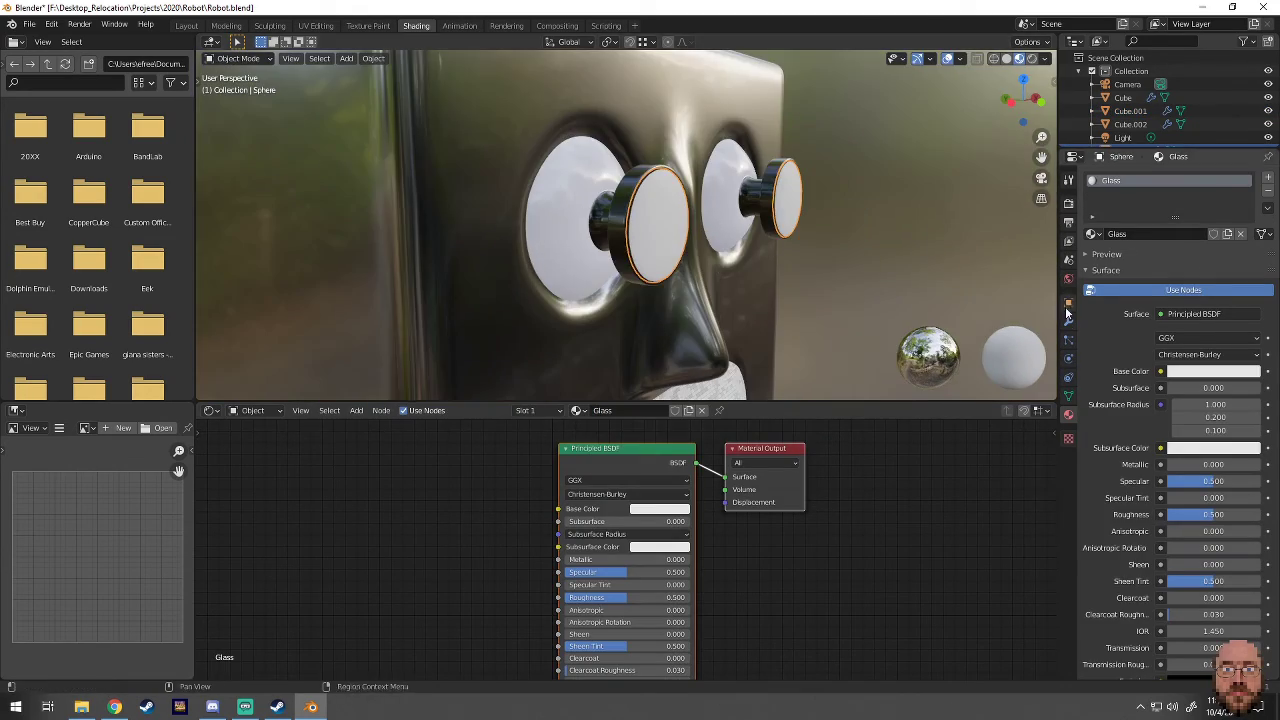
# - Try a Solidify modifier on the lenses, then undo it
pyautogui.click(1068, 320)
pyautogui.click(1178, 177)
pyautogui.click(1022, 382)
pyautogui.scroll(2, 762, 292)
pyautogui.moveTo(762, 292); pyautogui.dragTo(930, 305, button='middle')
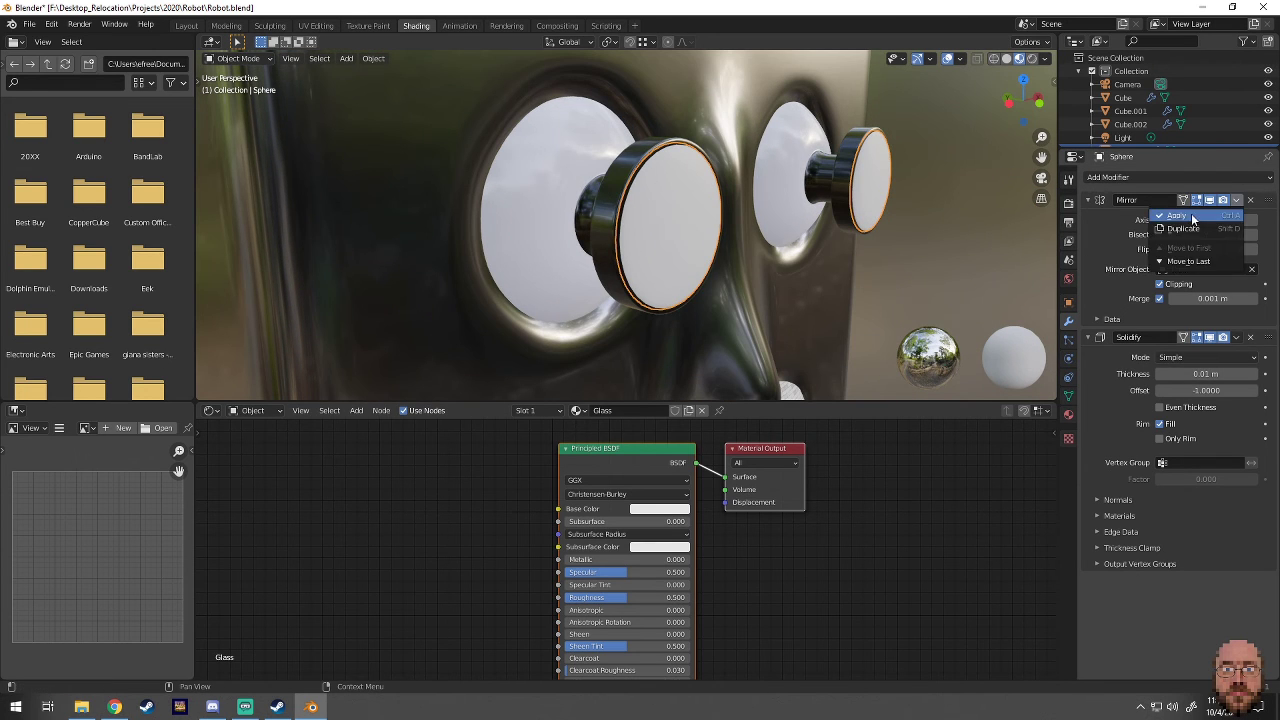
pyautogui.hotkey('ctrl', 'z')
pyautogui.scroll(-1, 487, 625)
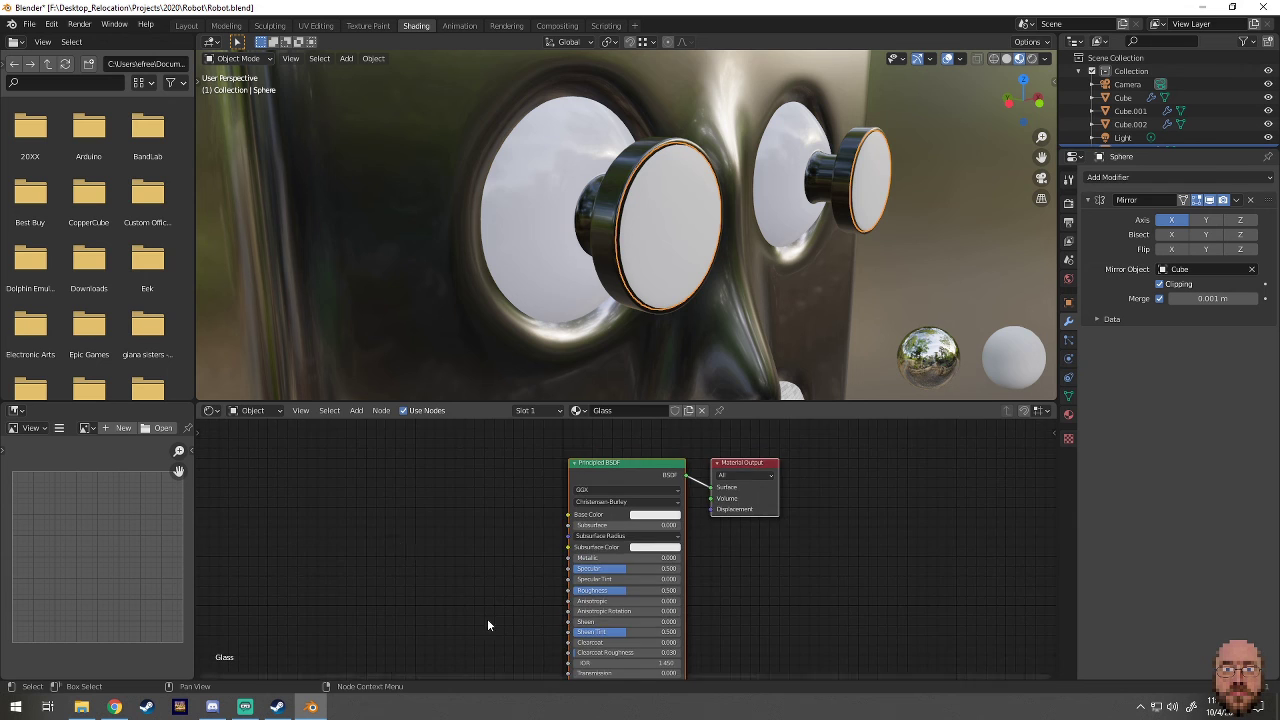
# - Replace the lens material's Principled BSDF with a Glass BSDF linked to the Material Output Surface
pyautogui.hotkey('shift', 'a')
pyautogui.click(772, 396)
pyautogui.click(773, 600)
pyautogui.moveTo(810, 580); pyautogui.dragTo(877, 537)
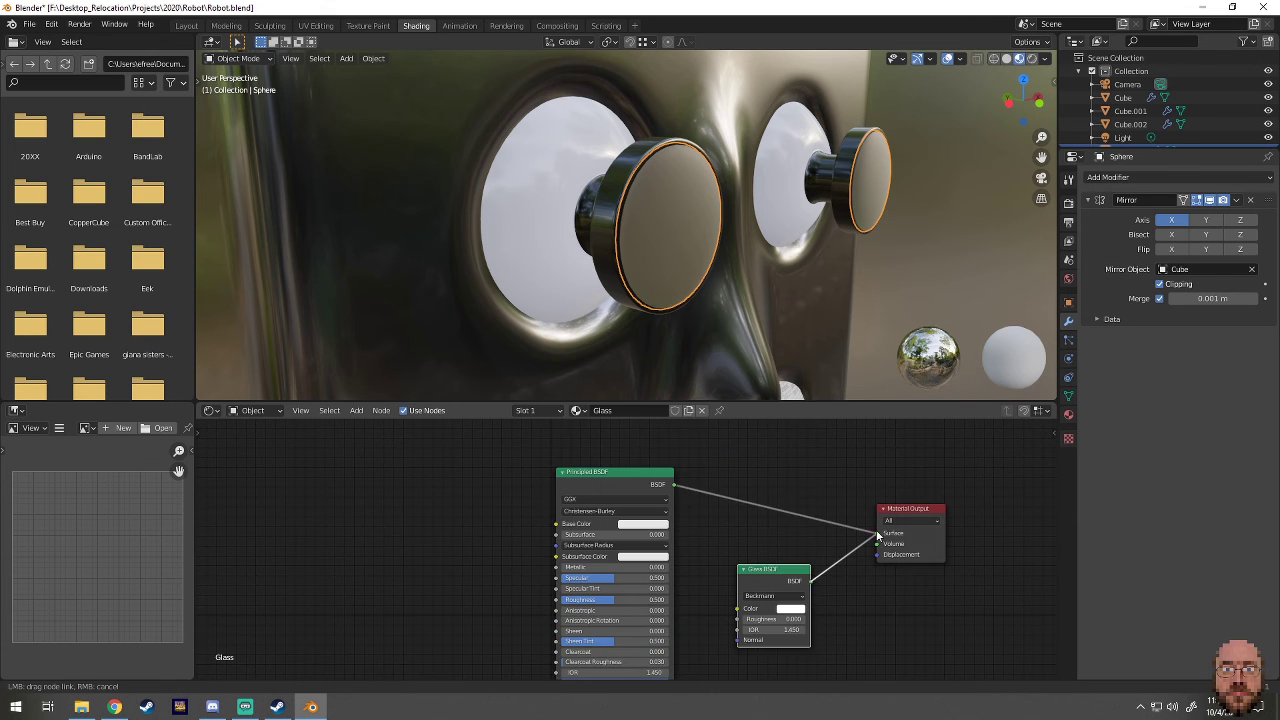
pyautogui.click(614, 472)
pyautogui.press('x')
pyautogui.moveTo(662, 290); pyautogui.dragTo(688, 260, button='middle')
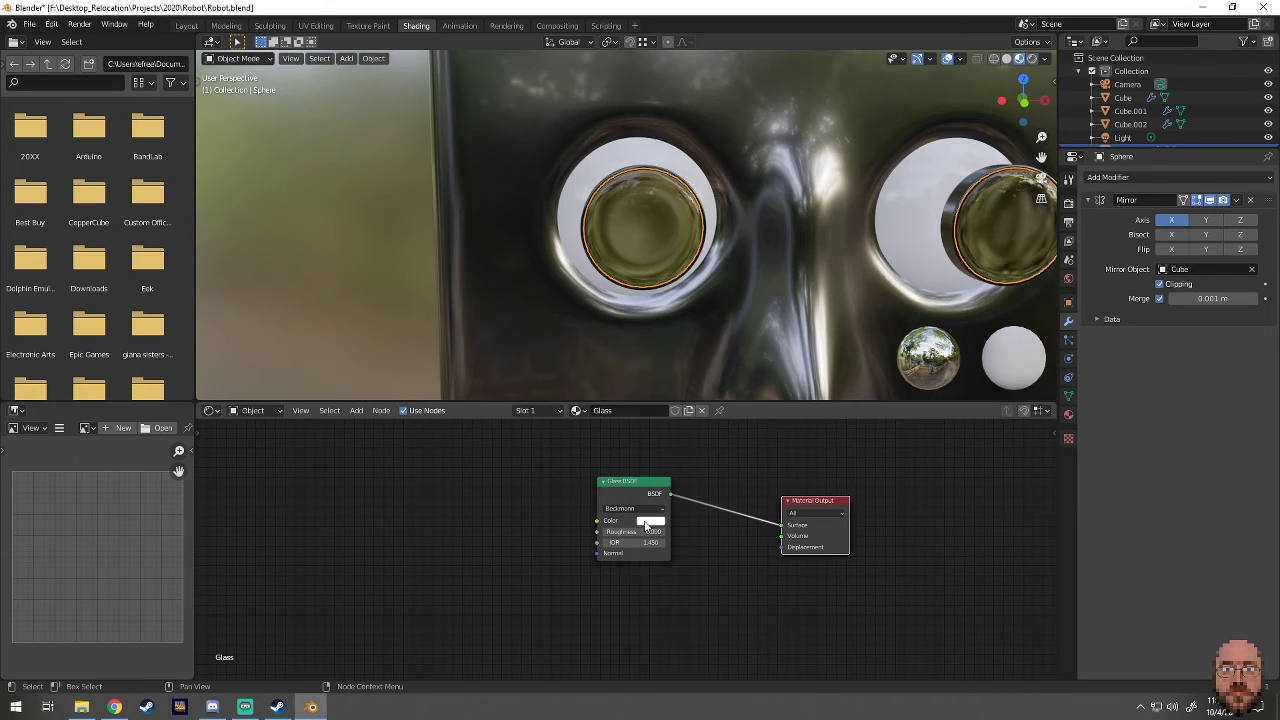
pyautogui.scroll(-5, 544, 314)
# - Round the head cube's side faces with To Sphere and delete them to cut a circular hole
pyautogui.click(186, 25)
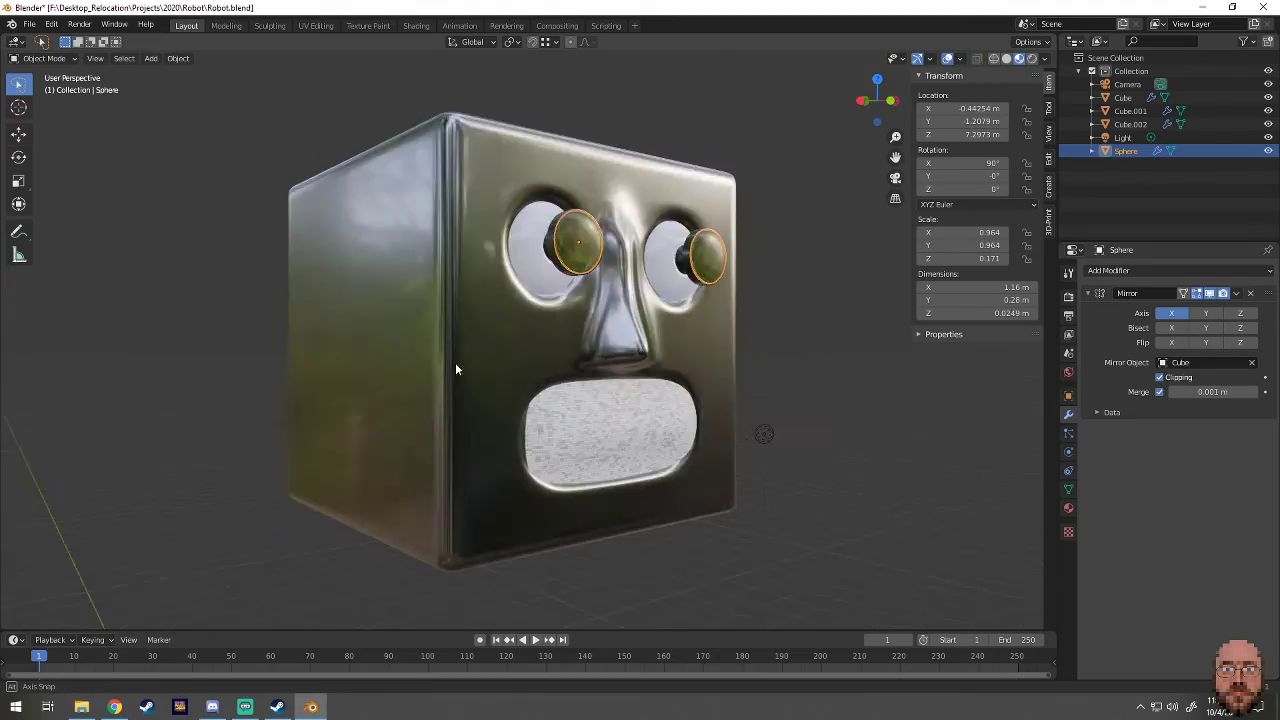
pyautogui.click(455, 362)
pyautogui.moveTo(455, 362)
pyautogui.mouseDown(button='middle')
pyautogui.moveTo(679, 292)
pyautogui.moveTo(614, 318)
pyautogui.moveTo(560, 320)
pyautogui.mouseUp(button='middle')
pyautogui.press('Tab')
pyautogui.click(218, 58)
pyautogui.click(360, 120)
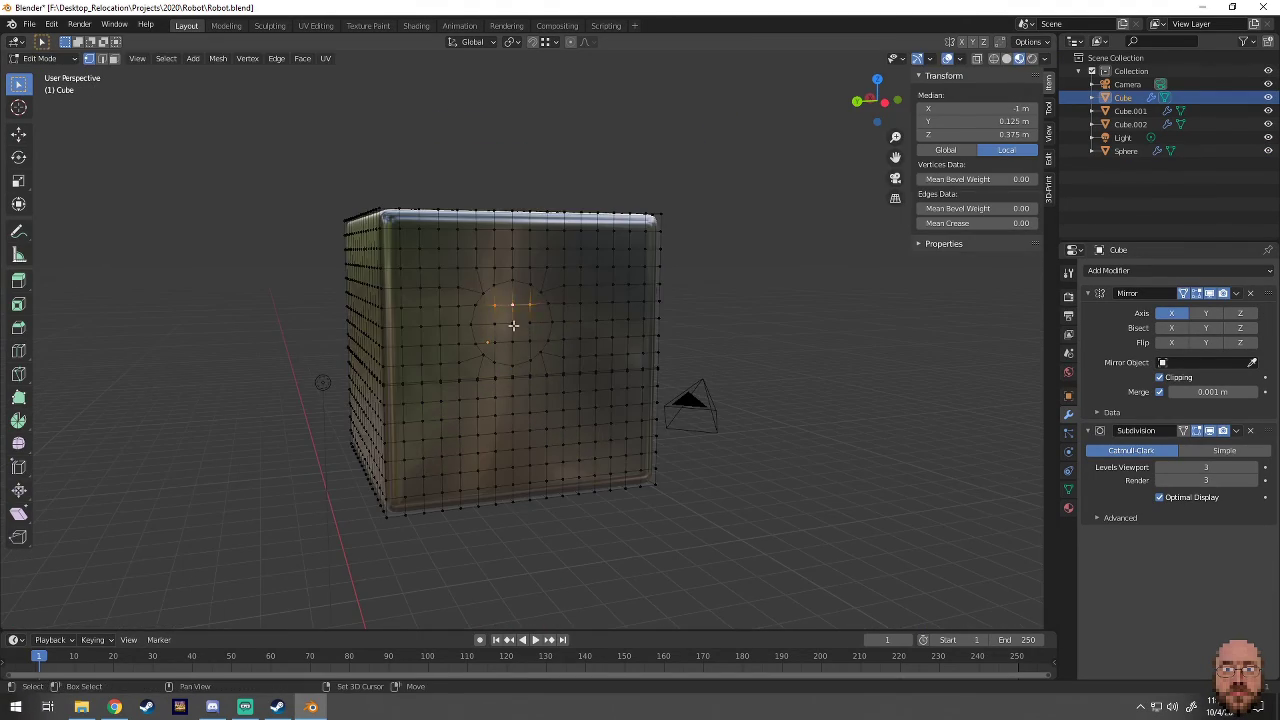
pyautogui.click(512, 378)
# - Extrude the hole's rim and move it outward along the X axis
pyautogui.moveTo(512, 378); pyautogui.dragTo(494, 433, button='middle')
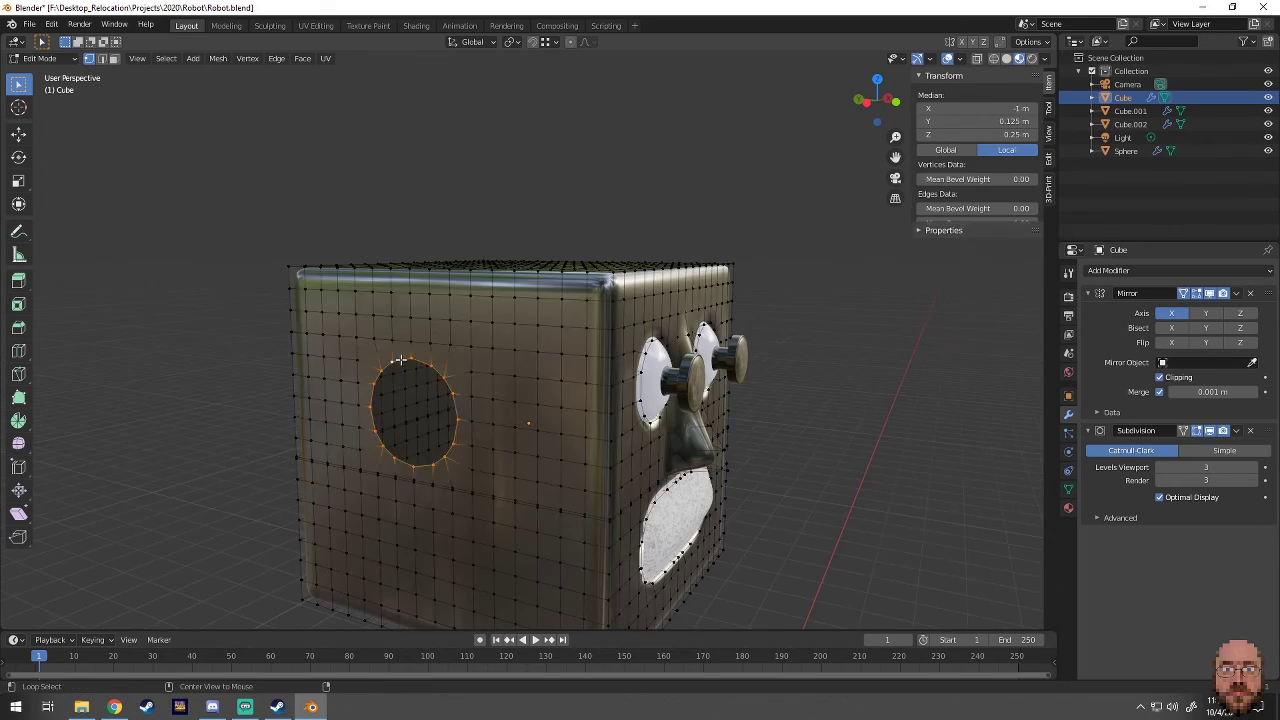
pyautogui.press('KP_1')
pyautogui.click(491, 440)
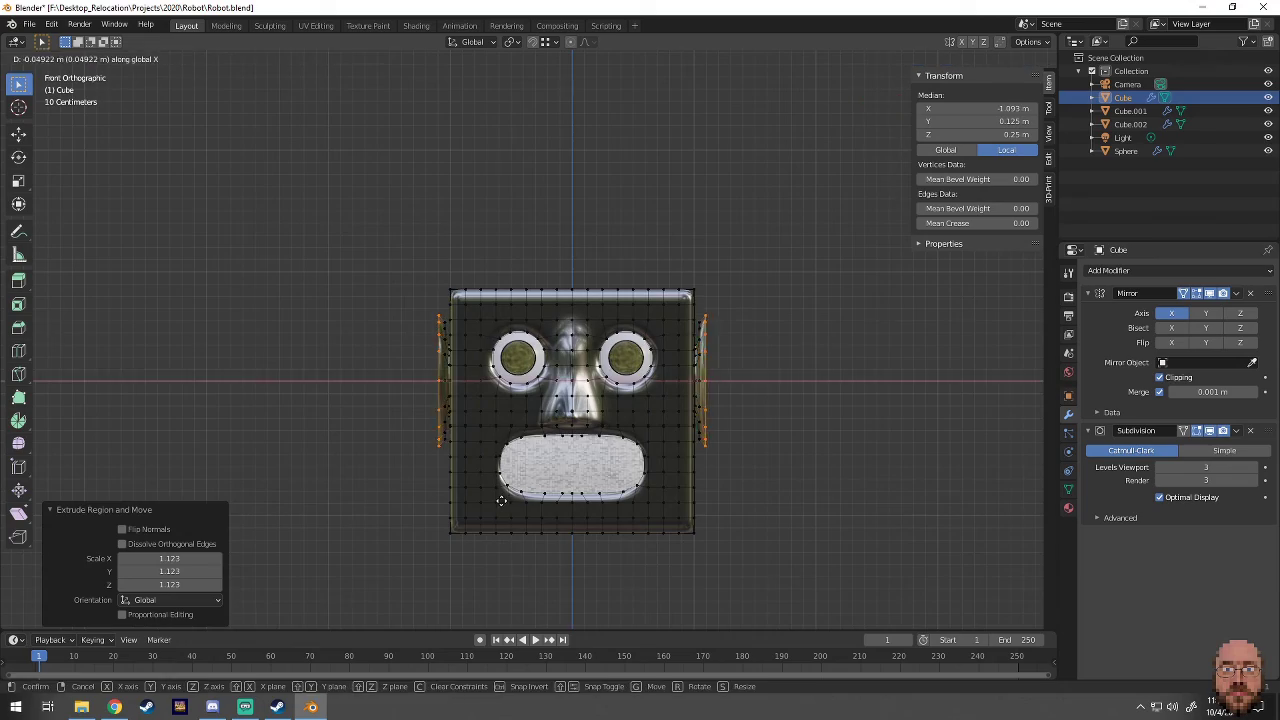
pyautogui.click(501, 501)
pyautogui.moveTo(501, 501)
pyautogui.mouseDown(button='middle')
pyautogui.moveTo(870, 508)
pyautogui.moveTo(700, 480)
pyautogui.mouseUp(button='middle')
pyautogui.press('KP_1')
pyautogui.press('g')
pyautogui.press('x')
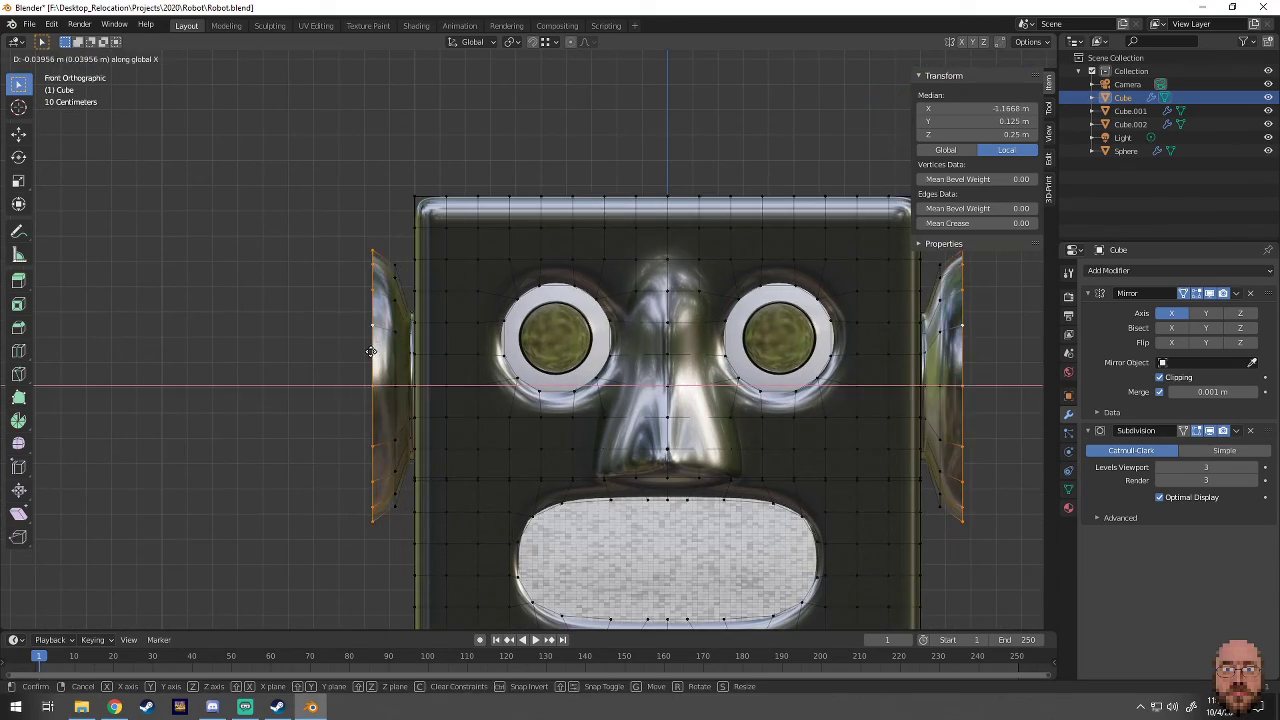
pyautogui.click(371, 351)
# - Reposition the rim and edge-slide the ring to shape the shallow bowl
pyautogui.moveTo(371, 351)
pyautogui.mouseDown(button='middle')
pyautogui.moveTo(527, 401)
pyautogui.moveTo(449, 391)
pyautogui.moveTo(404, 353)
pyautogui.moveTo(362, 407)
pyautogui.moveTo(414, 437)
pyautogui.moveTo(581, 424)
pyautogui.moveTo(450, 400)
pyautogui.mouseUp(button='middle')
pyautogui.press('s')
pyautogui.rightClick(527, 394)
pyautogui.scroll(5, 500, 390)
pyautogui.press('g')
pyautogui.click(362, 407)
pyautogui.scroll(3, 414, 437)
pyautogui.press('Tab')
pyautogui.press('Tab')
pyautogui.scroll(-2, 450, 400)
pyautogui.press('g')
pyautogui.press('g')
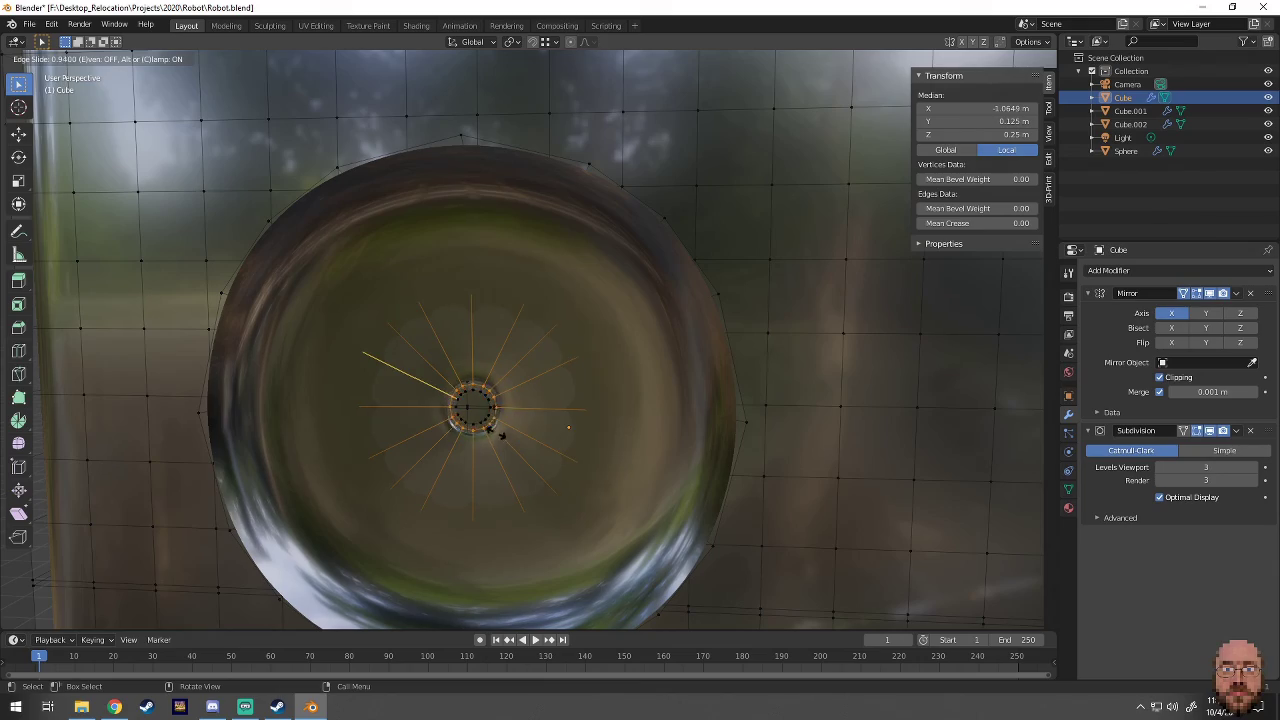
pyautogui.click(501, 434)
# - Inspect the finished side disc from front and side, reselecting its outer rim loop
pyautogui.press('Tab')
pyautogui.scroll(-4, 515, 450)
pyautogui.moveTo(501, 434)
pyautogui.mouseDown(button='middle')
pyautogui.moveTo(531, 467)
pyautogui.moveTo(616, 448)
pyautogui.moveTo(526, 426)
pyautogui.moveTo(570, 492)
pyautogui.mouseUp(button='middle')
pyautogui.press('Tab')
pyautogui.scroll(5, 509, 391)
pyautogui.keyDown('alt'); pyautogui.click(483, 340); pyautogui.keyUp('alt')
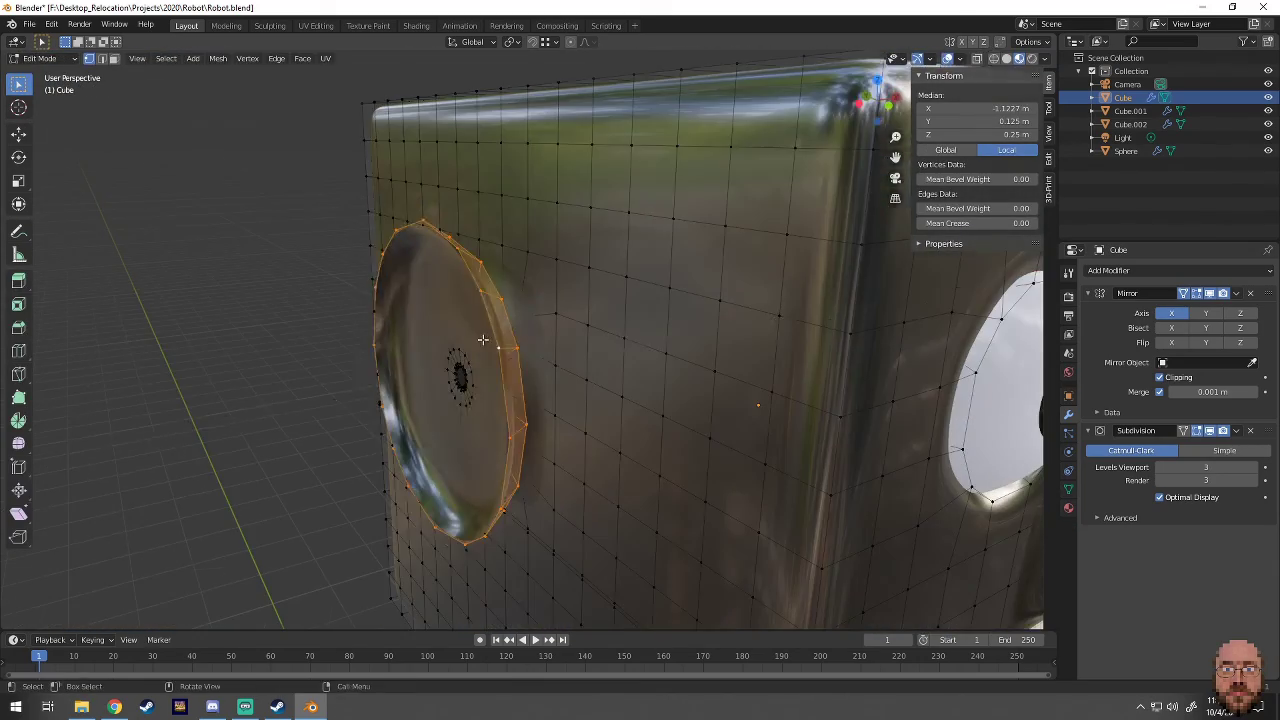
pyautogui.moveTo(483, 340); pyautogui.dragTo(520, 420, button='middle')
pyautogui.press('Tab')
pyautogui.scroll(-4, 549, 486)
pyautogui.moveTo(549, 486)
pyautogui.mouseDown(button='middle')
pyautogui.moveTo(411, 471)
pyautogui.moveTo(763, 338)
pyautogui.mouseUp(button='middle')
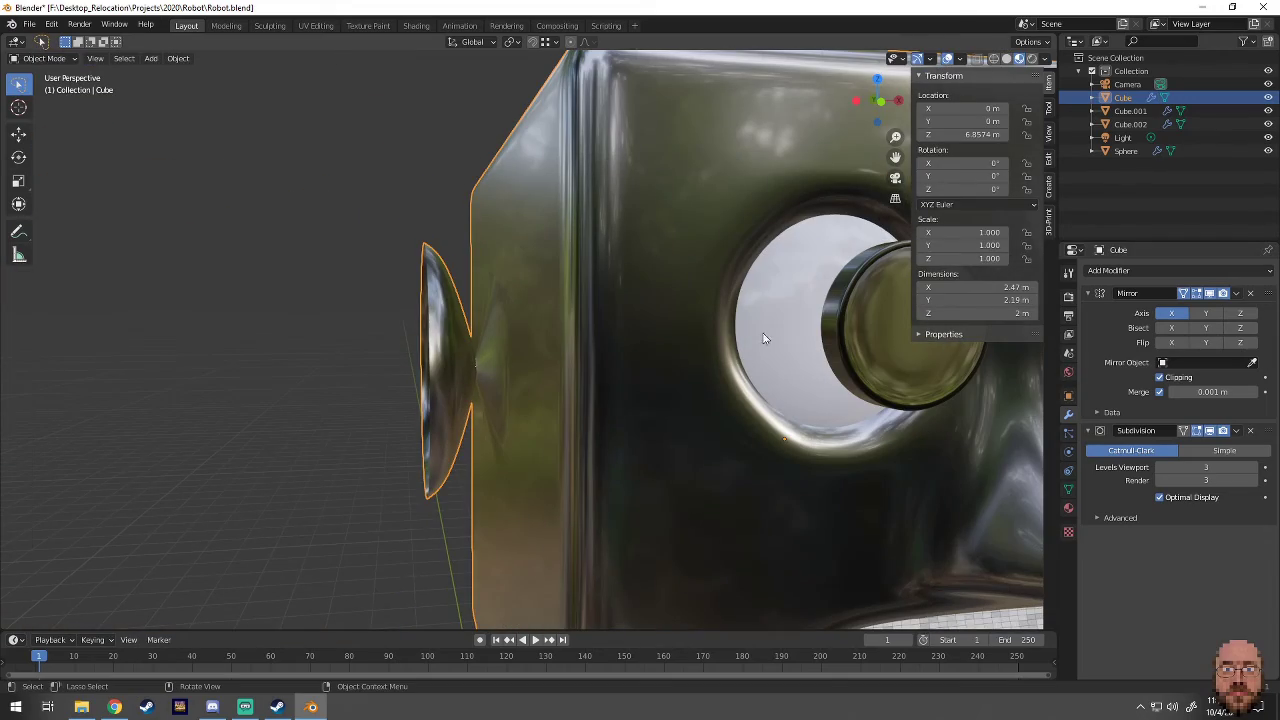
# - Show the head's material settings, with the EyesWhite material, and orbit to the side disc
pyautogui.click(1068, 507)
pyautogui.press('Tab')
pyautogui.scroll(5, 773, 400)
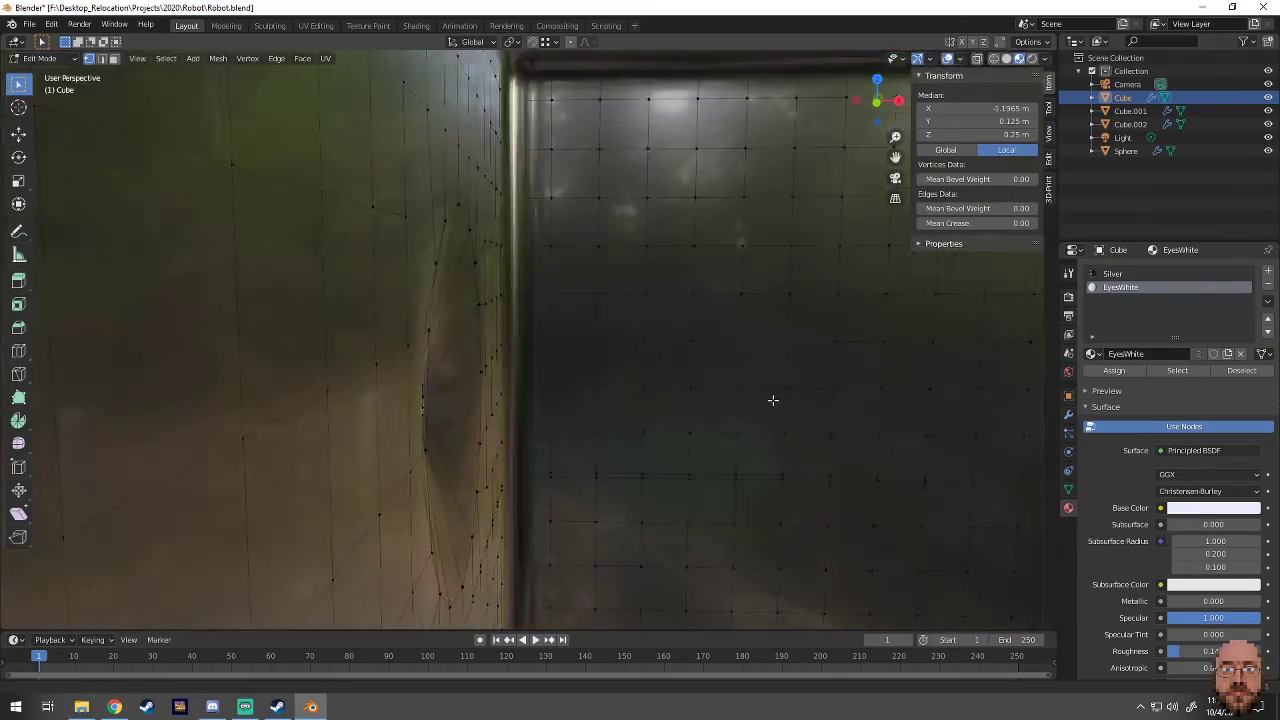
pyautogui.moveTo(773, 400)
pyautogui.mouseDown(button='middle')
pyautogui.moveTo(577, 471)
pyautogui.moveTo(640, 449)
pyautogui.moveTo(808, 459)
pyautogui.moveTo(760, 455)
pyautogui.moveTo(700, 268)
pyautogui.moveTo(671, 434)
pyautogui.moveTo(621, 313)
pyautogui.moveTo(680, 330)
pyautogui.moveTo(465, 365)
pyautogui.mouseUp(button='middle')
pyautogui.press('Tab')
pyautogui.scroll(-3, 700, 268)
pyautogui.scroll(3, 671, 434)
# - Extrude the disc's centre vertices and scale them down into a small centre hole
pyautogui.press('Tab')
pyautogui.press('e')
pyautogui.press('s')
pyautogui.click(706, 341)
pyautogui.click(684, 336)
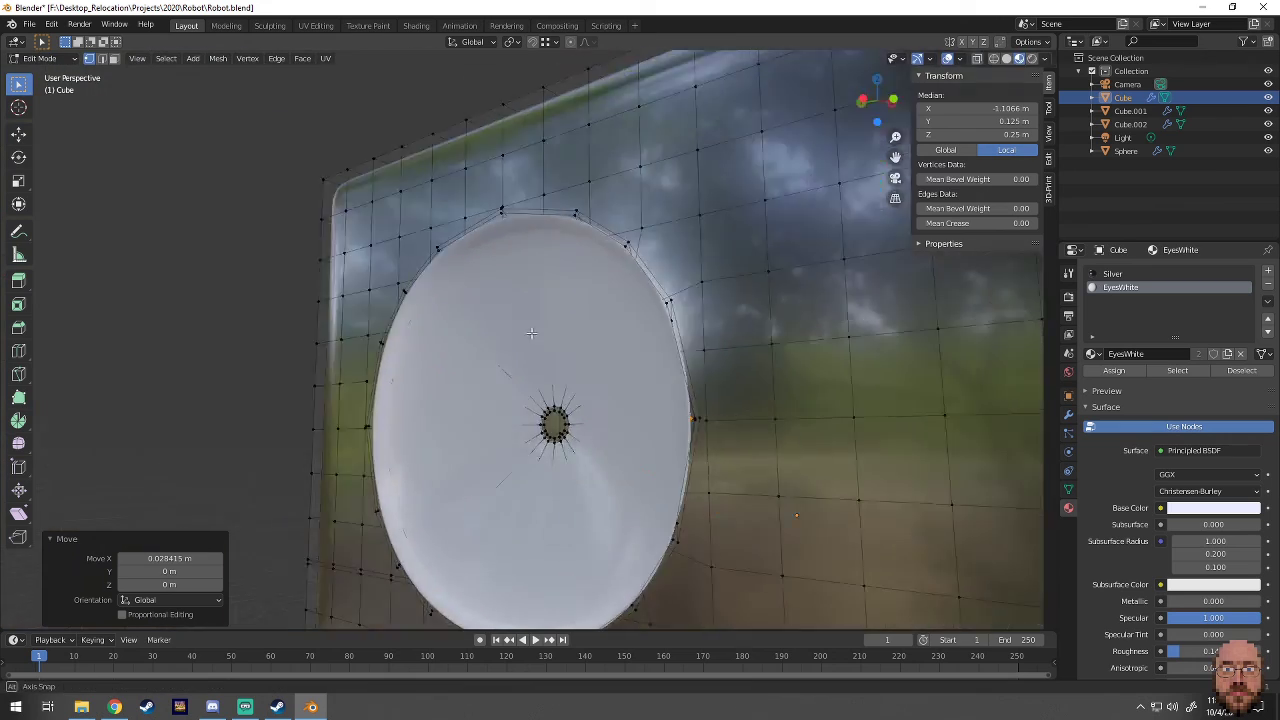
pyautogui.press('s')
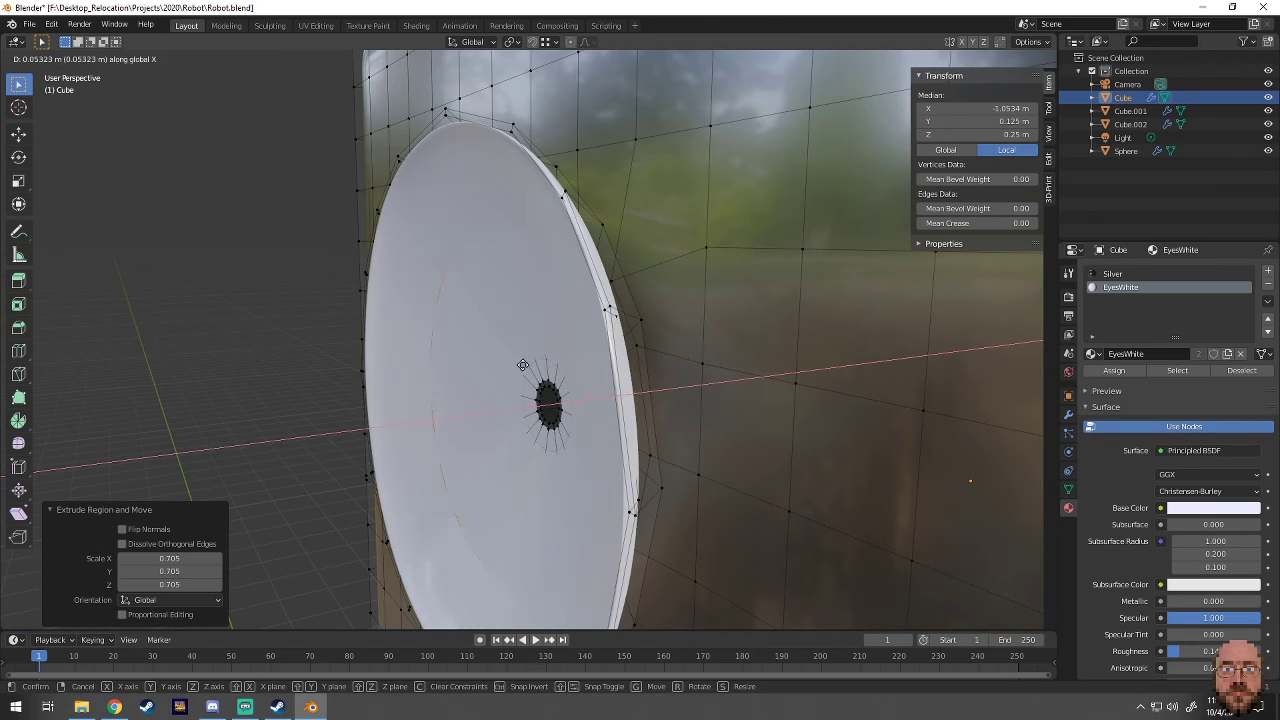
pyautogui.moveTo(527, 363); pyautogui.dragTo(547, 333, button='middle')
pyautogui.press('s')
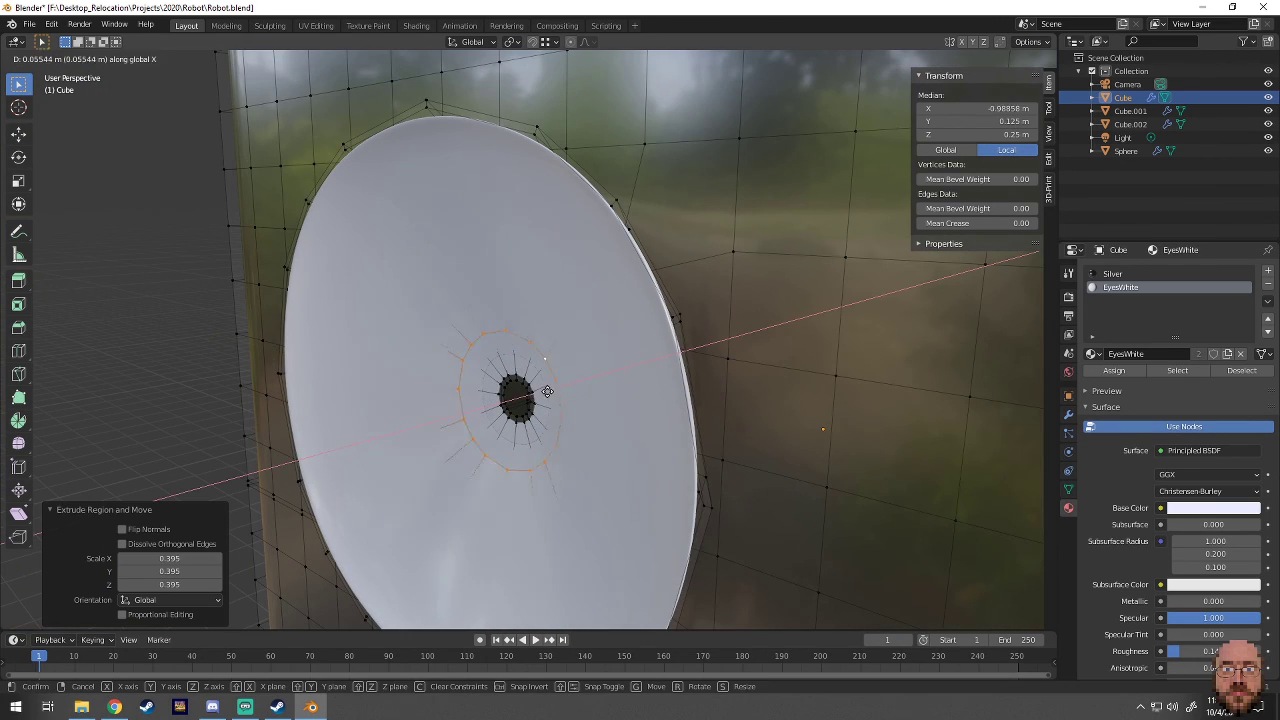
pyautogui.click(523, 415)
# - Leave Edit Mode and view the finished white disc from the side
pyautogui.moveTo(523, 415); pyautogui.dragTo(710, 407, button='middle')
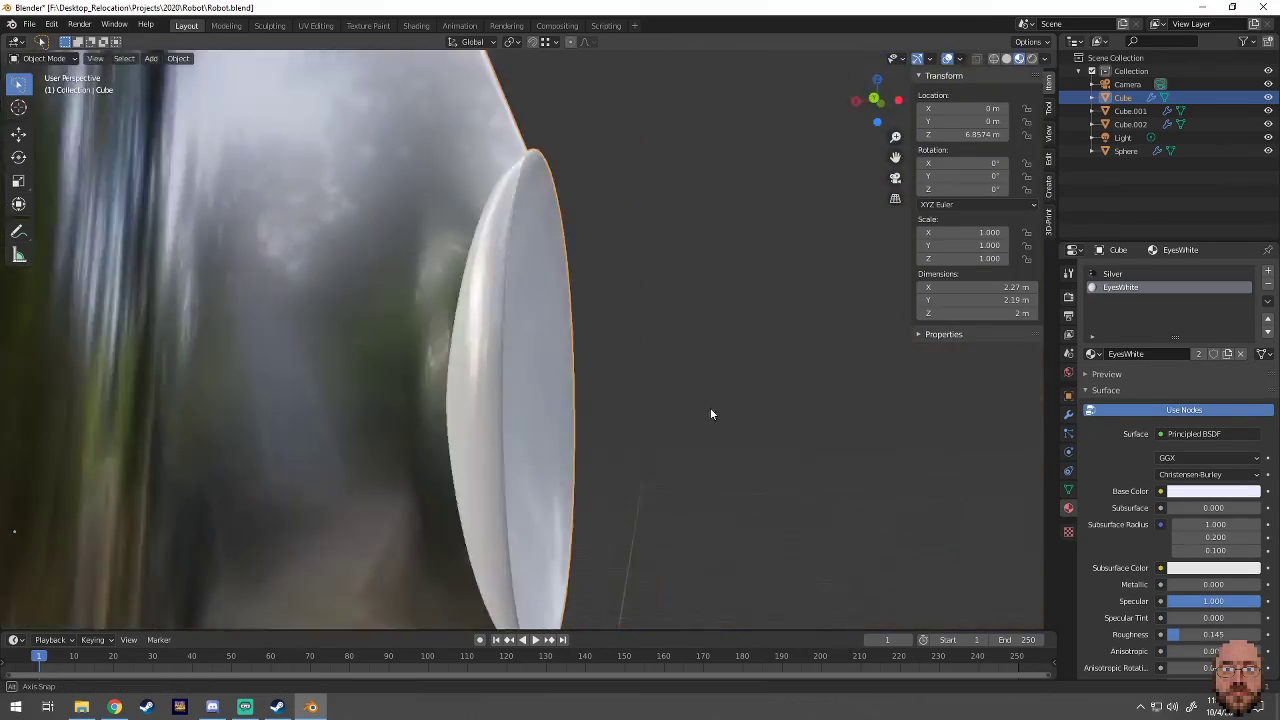
pyautogui.press('Tab')
pyautogui.scroll(-5, 630, 441)
pyautogui.moveTo(630, 441); pyautogui.dragTo(622, 320, button='middle')
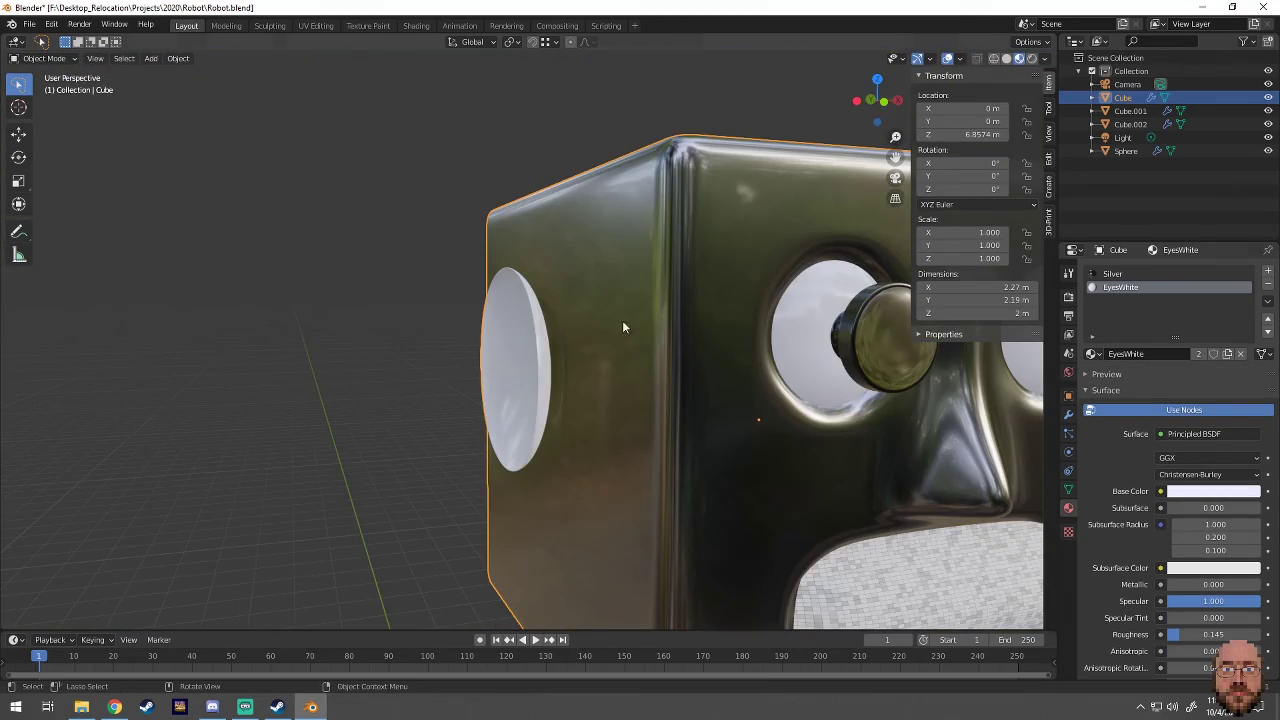
pyautogui.click(416, 25)
# - Raise the disc material's Roughness and Metallic values
pyautogui.moveTo(600, 260)
pyautogui.mouseDown(button='middle')
pyautogui.moveTo(722, 250)
pyautogui.moveTo(700, 300)
pyautogui.mouseUp(button='middle')
pyautogui.moveTo(600, 613); pyautogui.dragTo(640, 613)
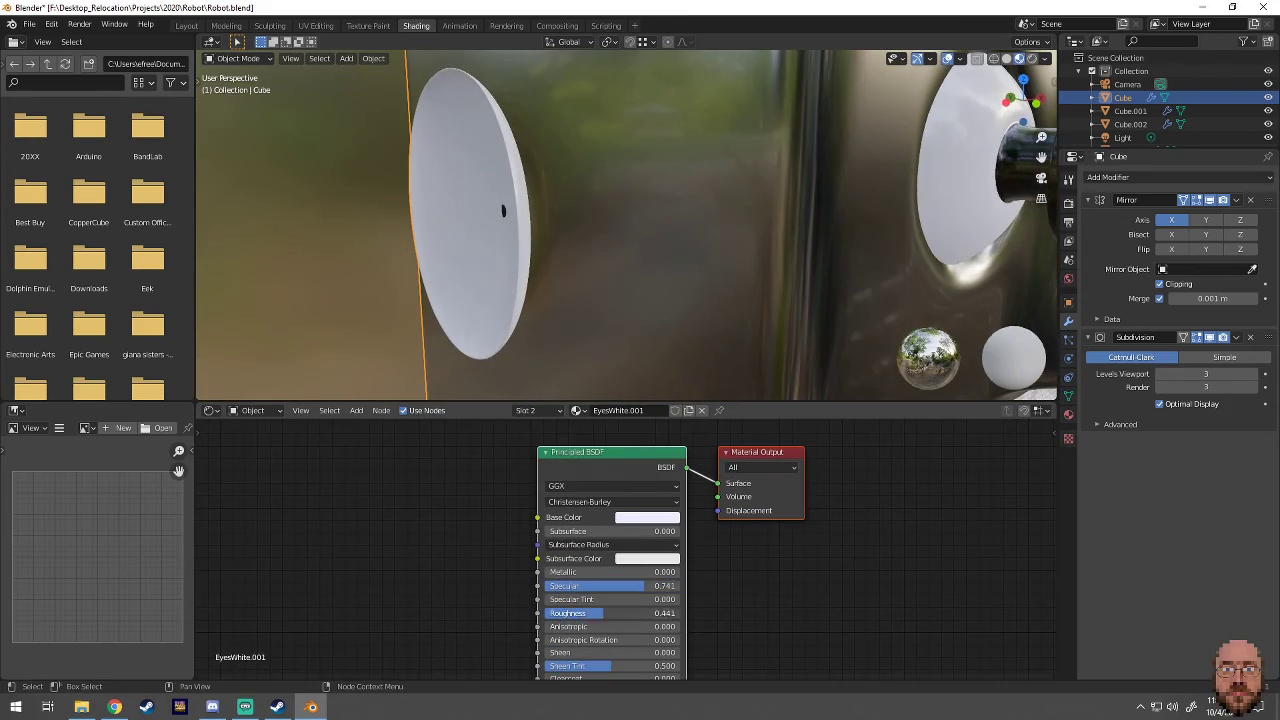
pyautogui.moveTo(600, 572); pyautogui.dragTo(640, 572)
pyautogui.moveTo(560, 330)
pyautogui.mouseDown(button='middle')
pyautogui.moveTo(586, 388)
pyautogui.moveTo(800, 280)
pyautogui.mouseUp(button='middle')
# - Add a Bump node to the mouth's material and link it into the Principled BSDF Normal
pyautogui.moveTo(544, 318); pyautogui.dragTo(622, 290, button='middle')
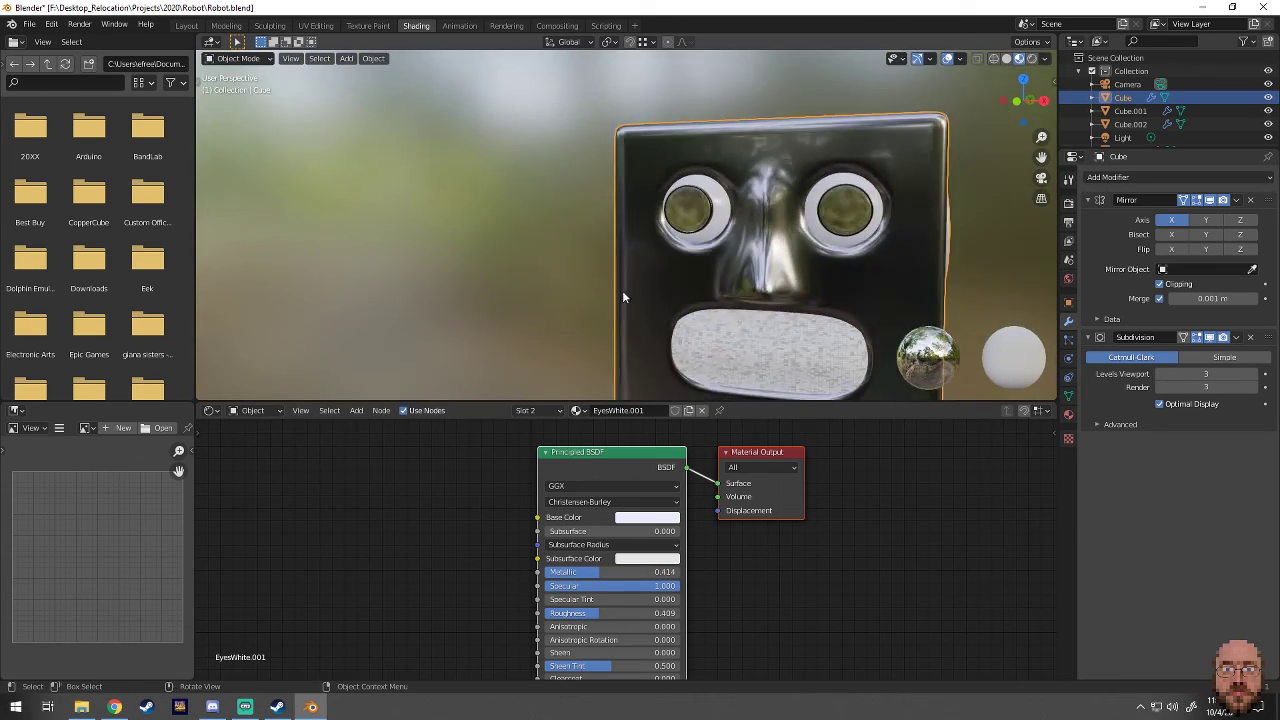
pyautogui.scroll(5, 622, 290)
pyautogui.click(600, 290)
pyautogui.hotkey('shift', 'a')
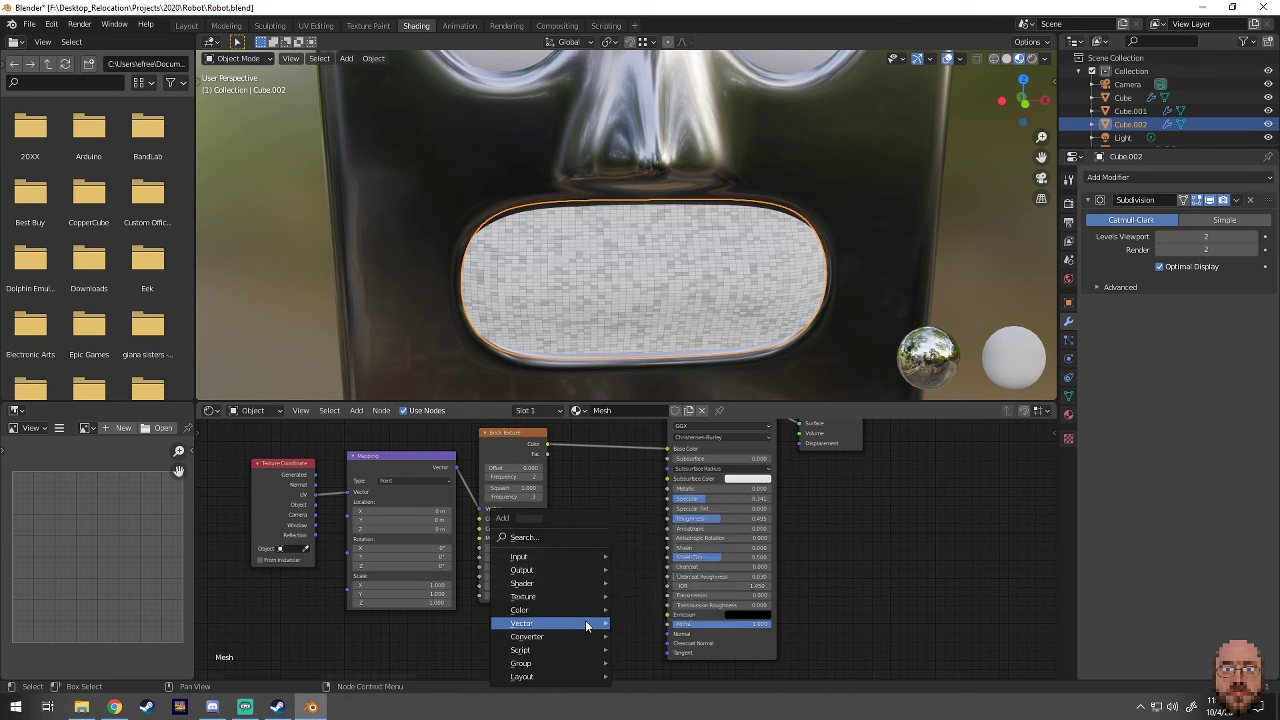
pyautogui.moveTo(548, 623)
pyautogui.click(585, 620)
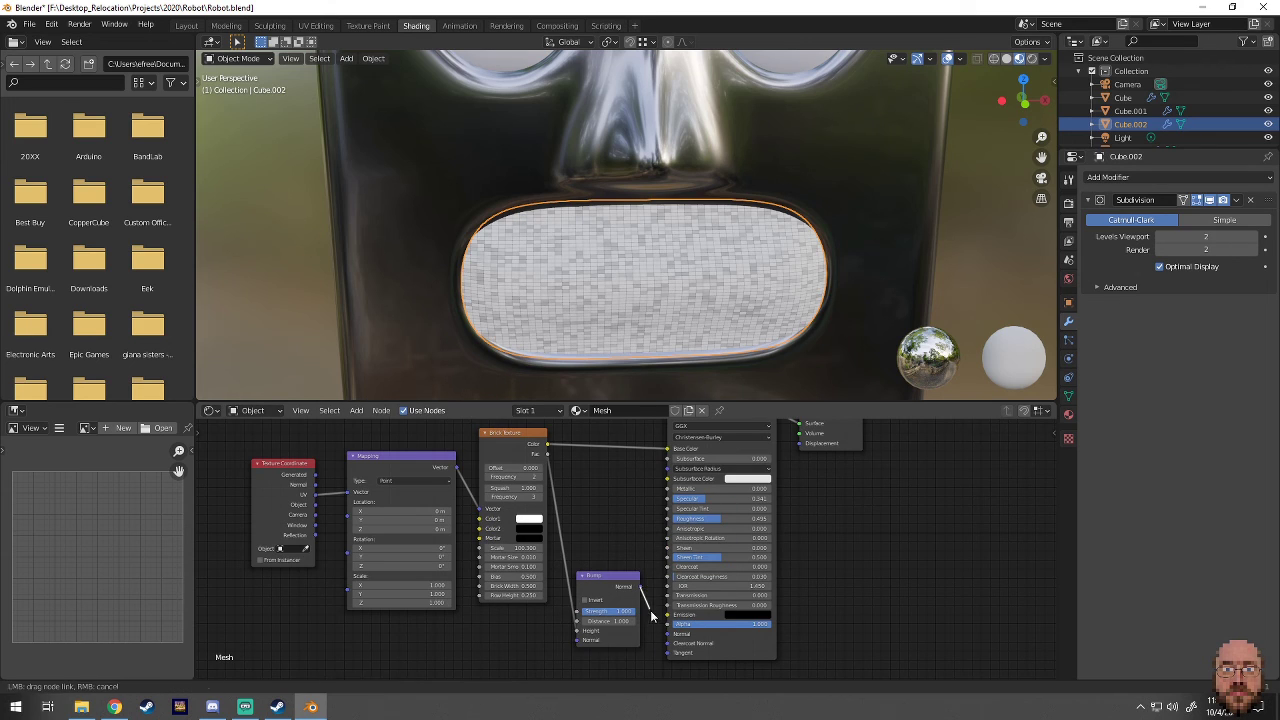
pyautogui.moveTo(651, 615); pyautogui.dragTo(667, 633)
pyautogui.scroll(-4, 629, 300)
pyautogui.moveTo(620, 320)
pyautogui.mouseDown(button='middle')
pyautogui.moveTo(629, 338)
pyautogui.moveTo(724, 267)
pyautogui.mouseUp(button='middle')
pyautogui.scroll(5, 724, 267)
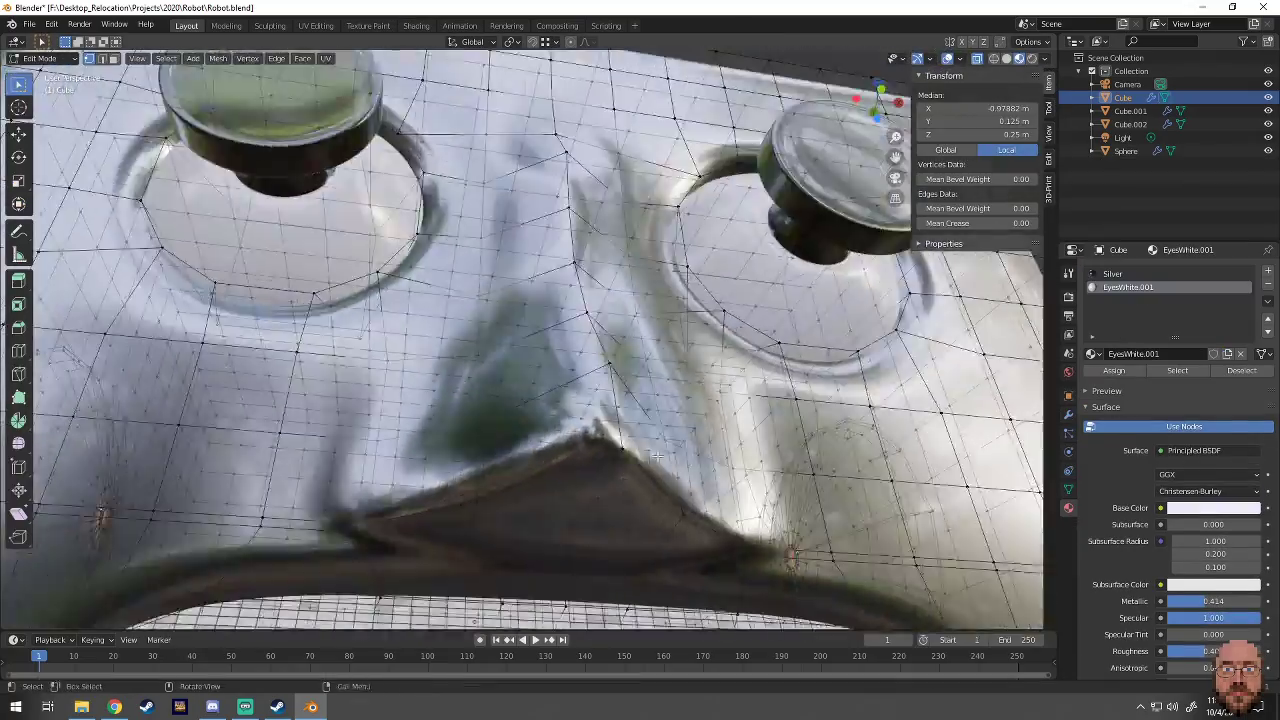
# - Select the disc's centre vertex and grow the selection to its surrounding ring
pyautogui.moveTo(657, 457); pyautogui.dragTo(645, 353, button='middle')
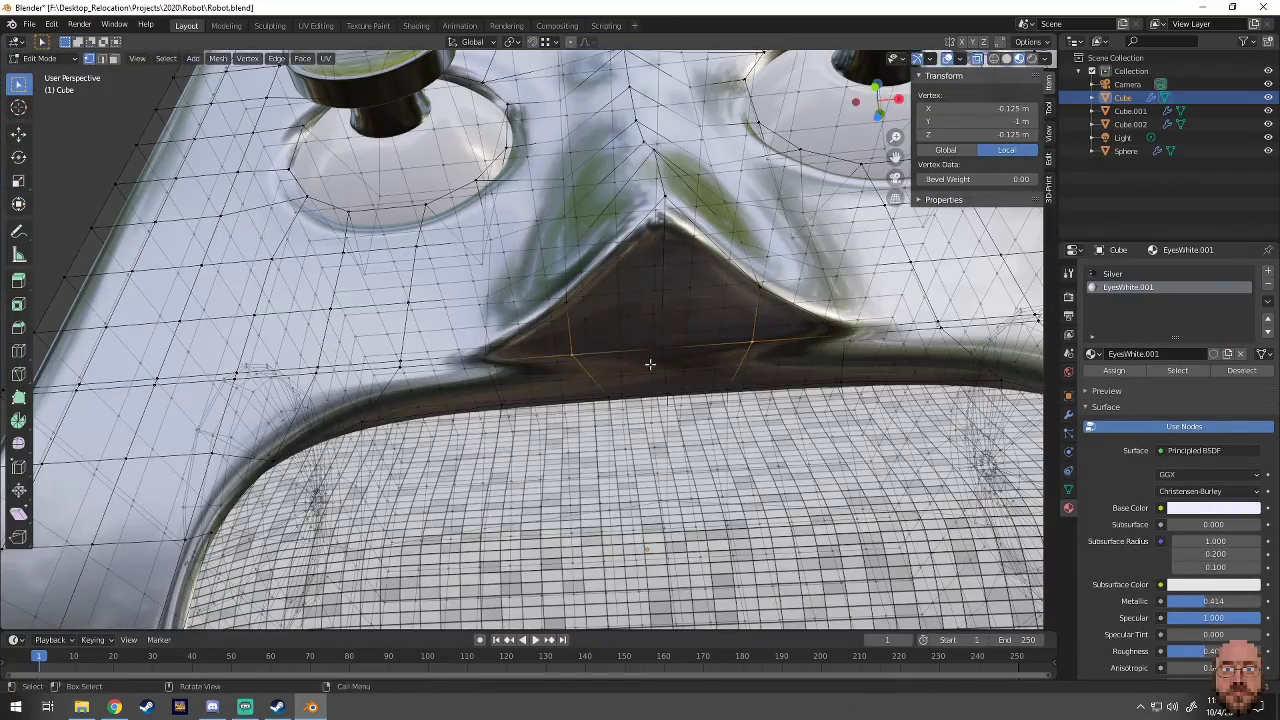
pyautogui.click(630, 355)
pyautogui.press('g')
pyautogui.moveTo(630, 316)
pyautogui.mouseDown(button='middle')
pyautogui.moveTo(637, 391)
pyautogui.moveTo(566, 450)
pyautogui.moveTo(657, 415)
pyautogui.moveTo(619, 491)
pyautogui.mouseUp(button='middle')
pyautogui.scroll(-5, 640, 360)
pyautogui.scroll(-5, 566, 492)
pyautogui.scroll(6, 566, 492)
pyautogui.scroll(5, 657, 415)
pyautogui.press('ctrl+KP_Add')
pyautogui.scroll(-3, 657, 415)
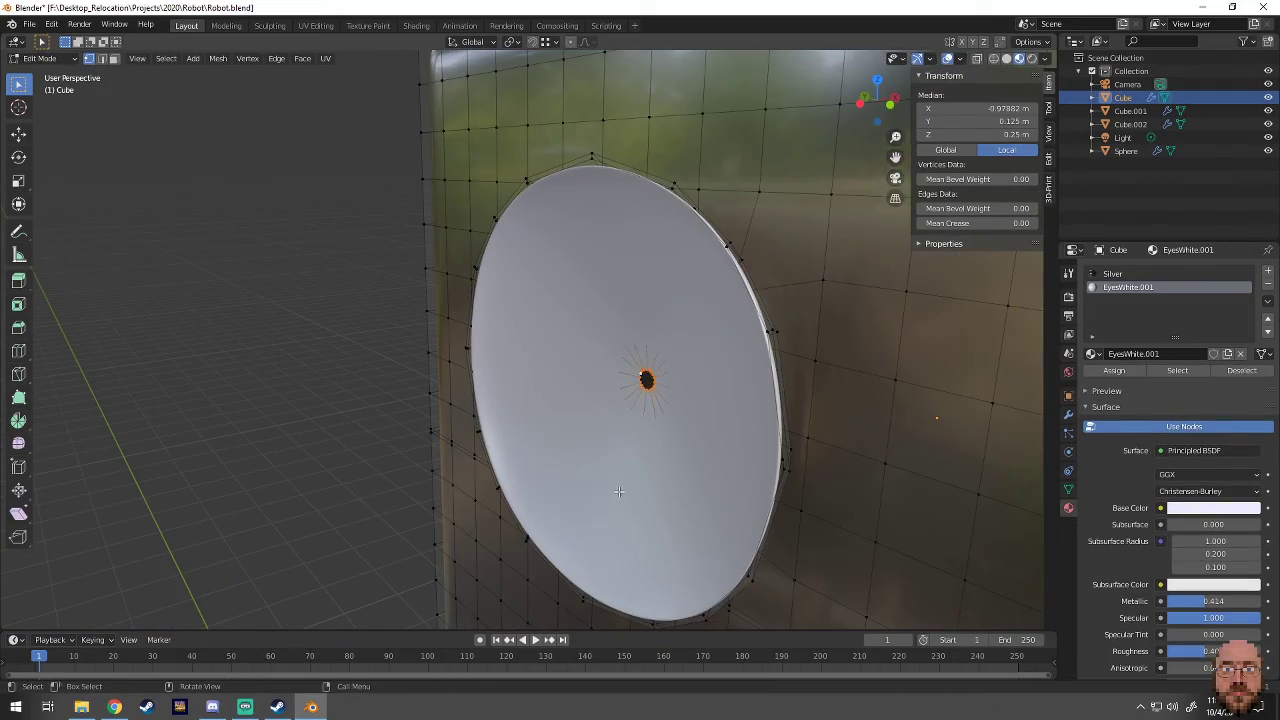
# - Extrude the centre ring into a thin rod, shrinking its end and pushing it out along X
pyautogui.click(462, 512)
pyautogui.press('g')
pyautogui.press('g')
pyautogui.keyDown('alt'); pyautogui.click(497, 488); pyautogui.keyUp('alt')
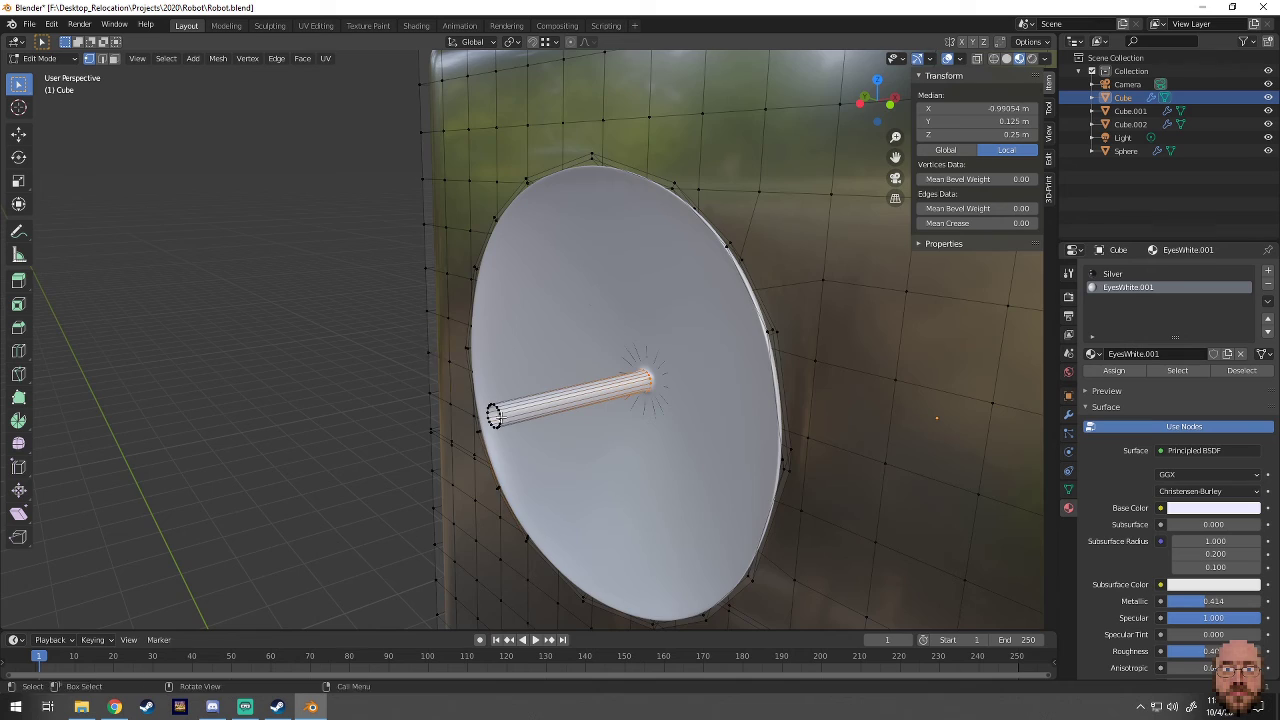
pyautogui.moveTo(540, 480)
pyautogui.mouseDown(button='middle')
pyautogui.moveTo(555, 531)
pyautogui.moveTo(638, 514)
pyautogui.mouseUp(button='middle')
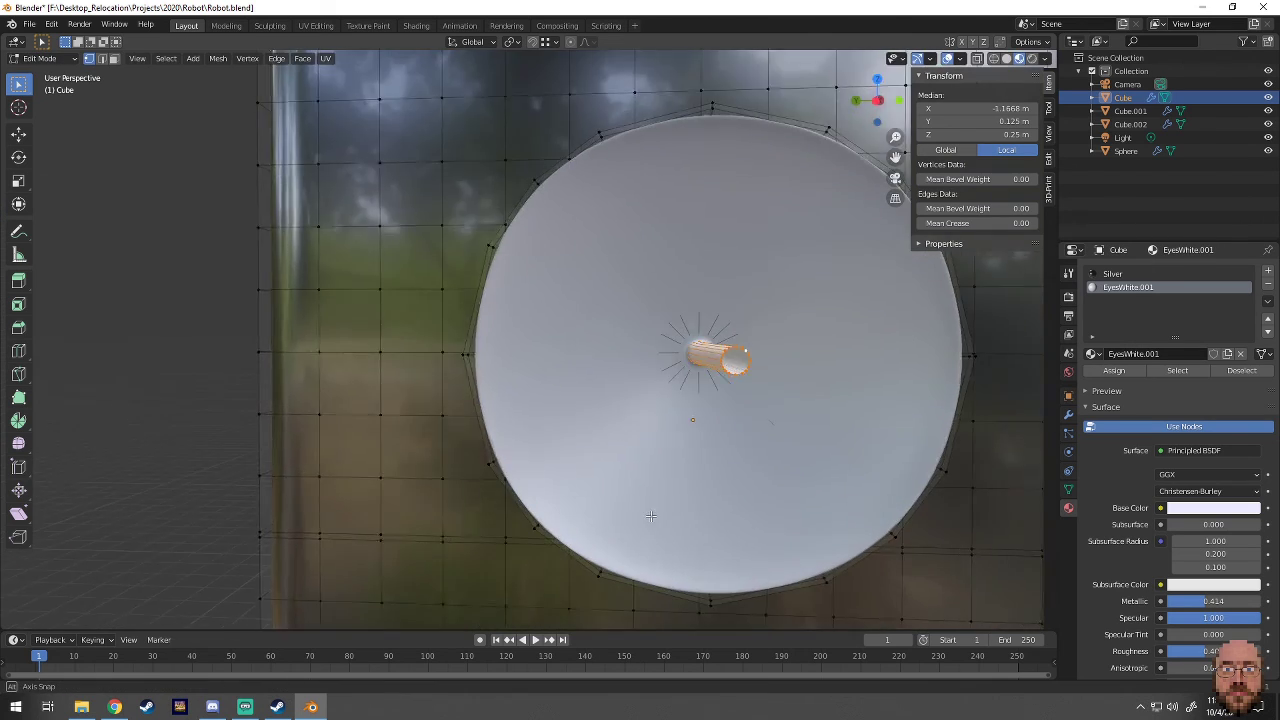
pyautogui.click(673, 452)
pyautogui.moveTo(673, 452); pyautogui.dragTo(565, 488, button='middle')
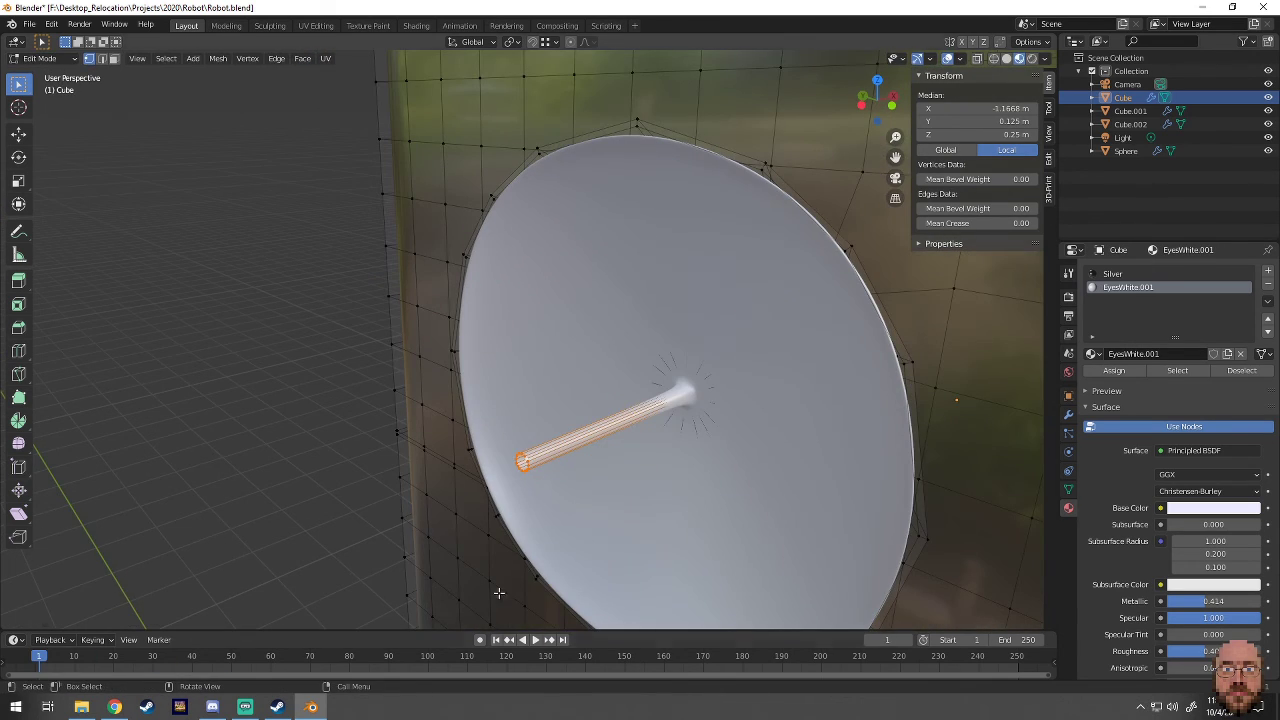
pyautogui.click(562, 490)
pyautogui.scroll(-5, 562, 490)
pyautogui.scroll(10, 753, 406)
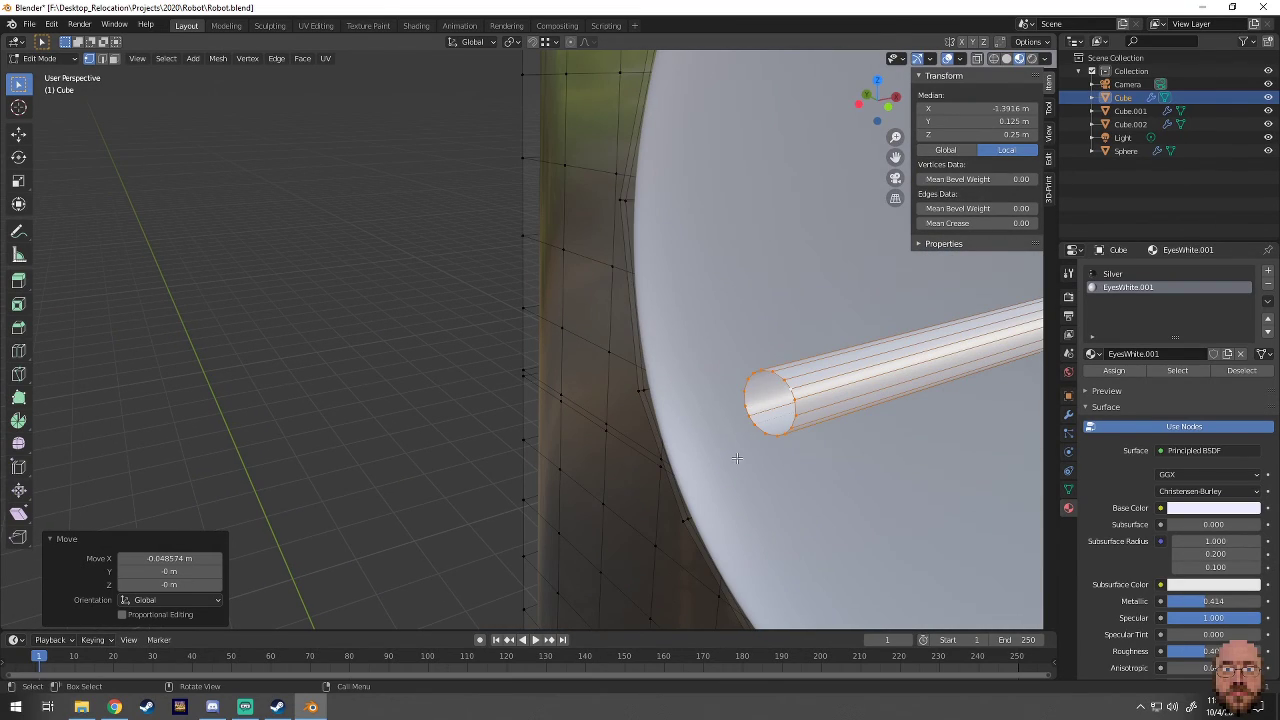
pyautogui.scroll(-4, 736, 458)
pyautogui.scroll(6, 629, 423)
# - Add a UV sphere and scale it down to 0.26
pyautogui.hotkey('shift', 'a')
pyautogui.click(601, 350)
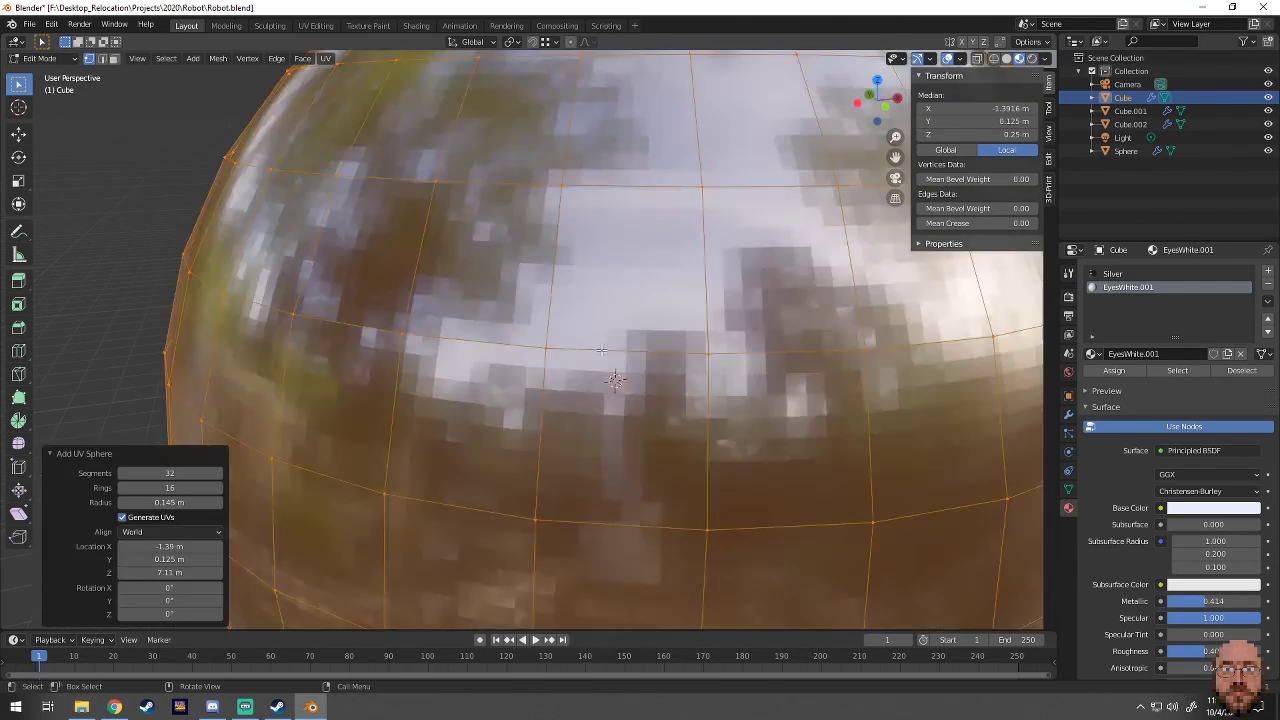
pyautogui.scroll(-7, 507, 363)
pyautogui.press('KP_1')
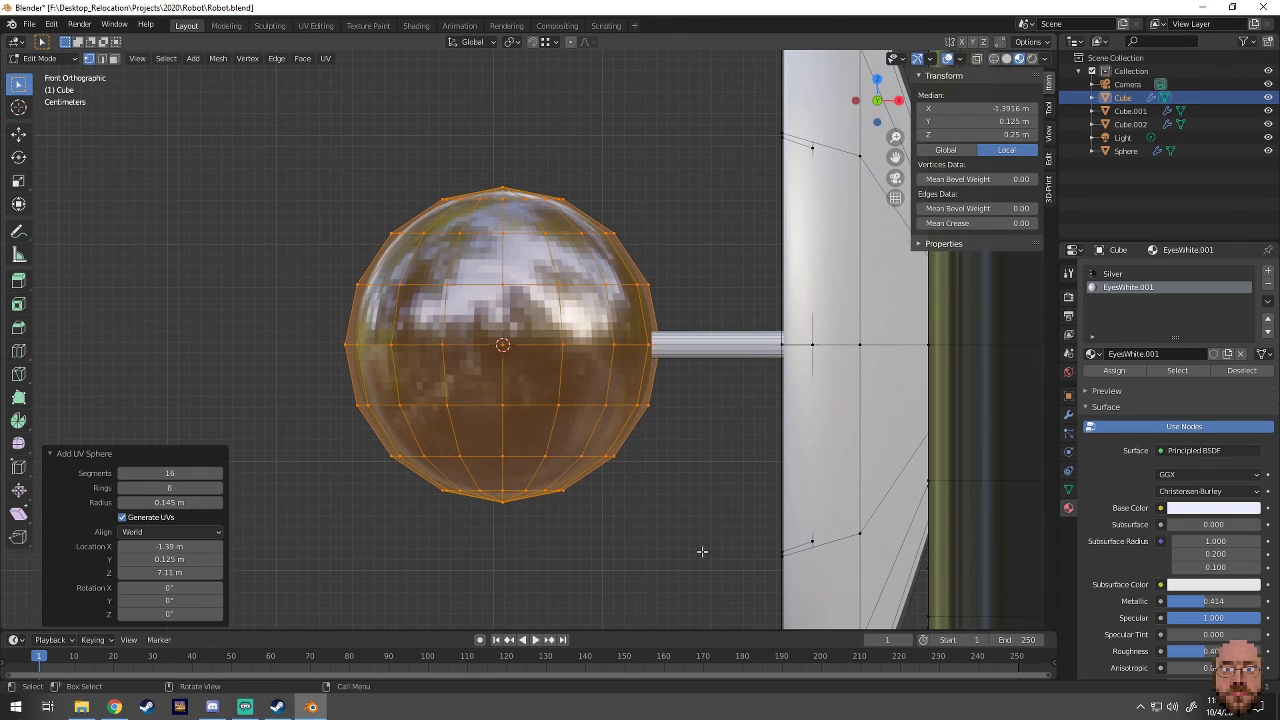
pyautogui.press('s')
pyautogui.click(579, 448)
pyautogui.scroll(-4, 579, 448)
pyautogui.press('g')
pyautogui.press('Escape')
pyautogui.scroll(3, 552, 443)
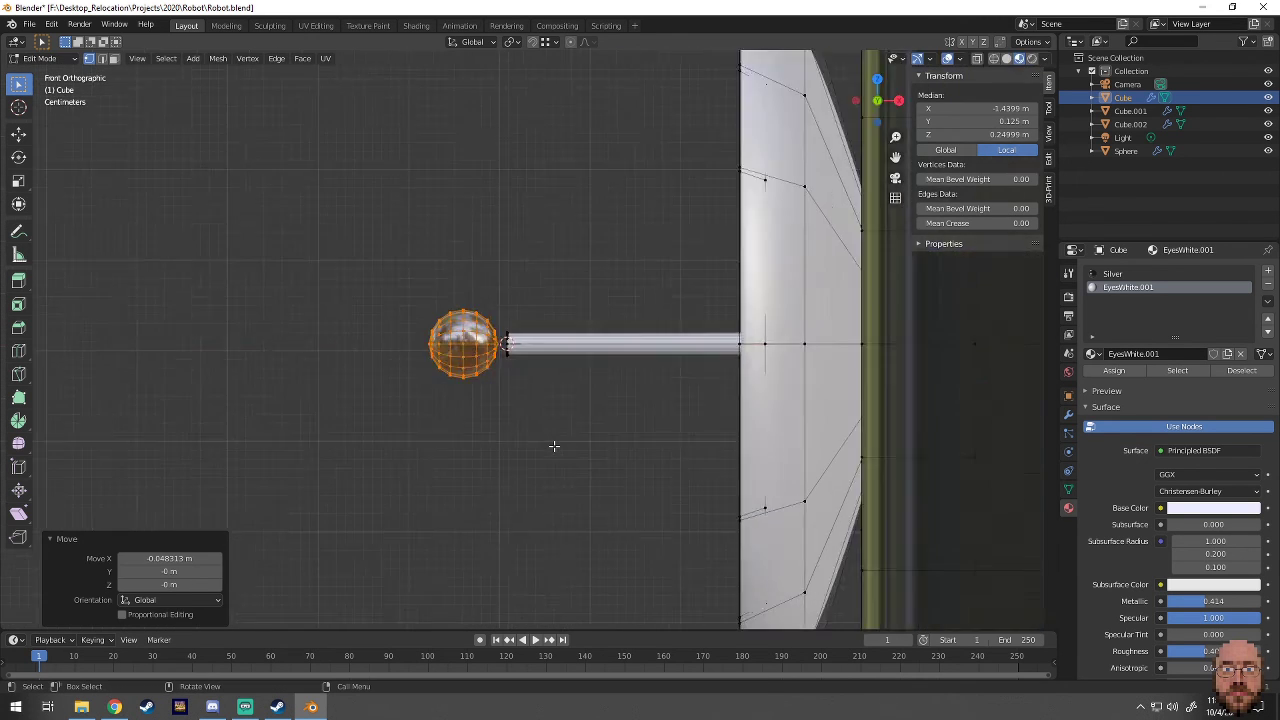
# - Move the sphere along X onto the rod tip and return to Object Mode
pyautogui.scroll(5, 450, 370)
pyautogui.press('l')
pyautogui.press('g')
pyautogui.press('x')
pyautogui.moveTo(424, 373); pyautogui.dragTo(600, 400, button='middle')
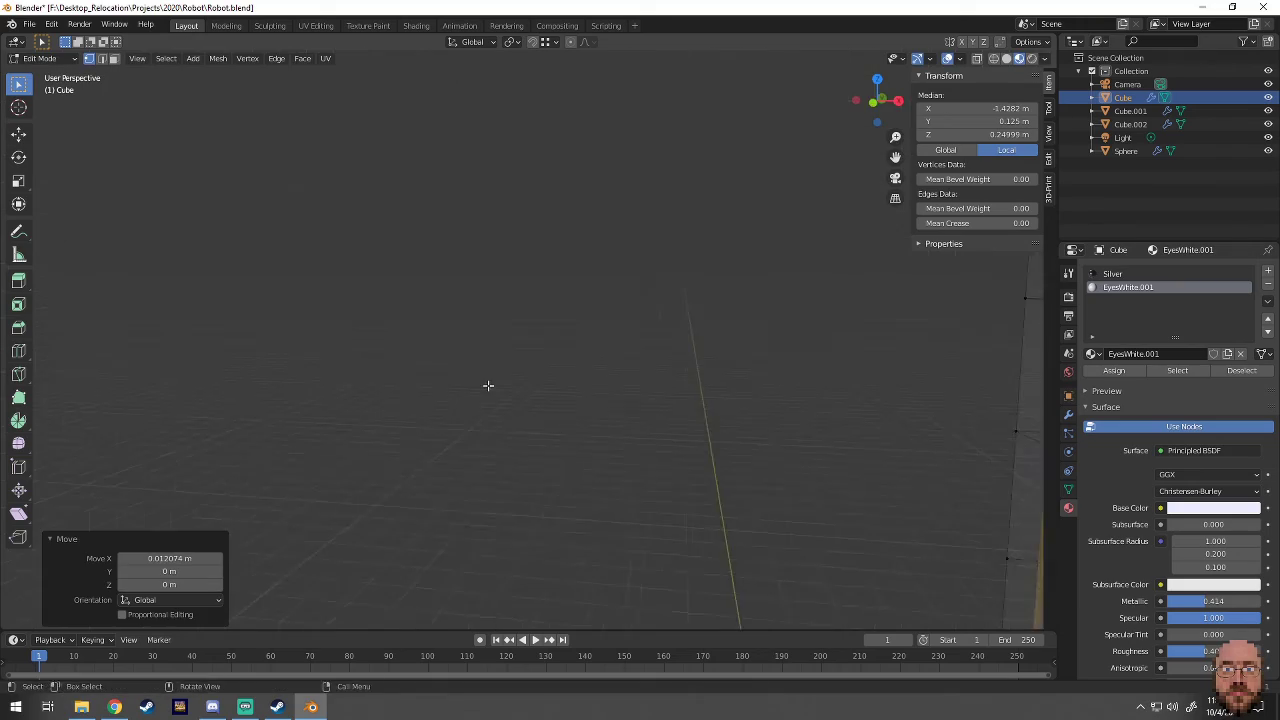
pyautogui.click(600, 400)
pyautogui.press('Tab')
pyautogui.scroll(-3, 797, 471)
# - Set the material slot to Silver in the Shading workspace
pyautogui.scroll(-3, 797, 471)
pyautogui.press('z')
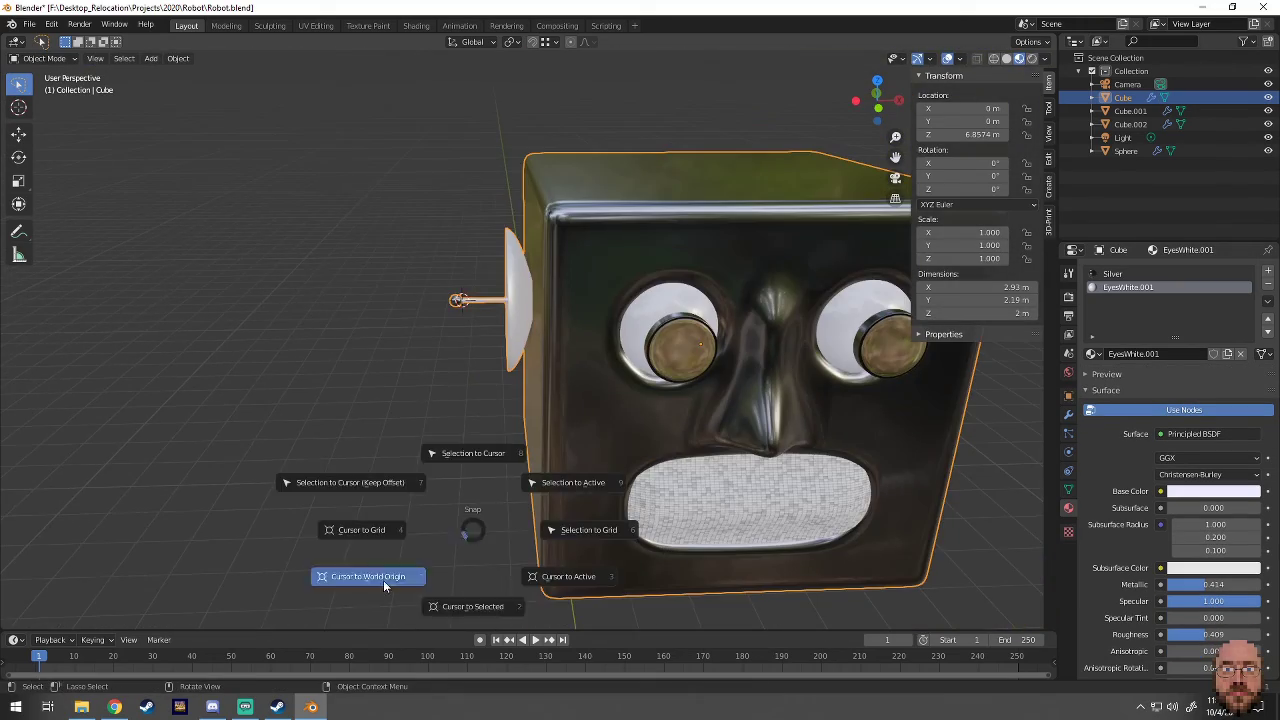
pyautogui.click(416, 25)
pyautogui.click(577, 410)
pyautogui.click(600, 494)
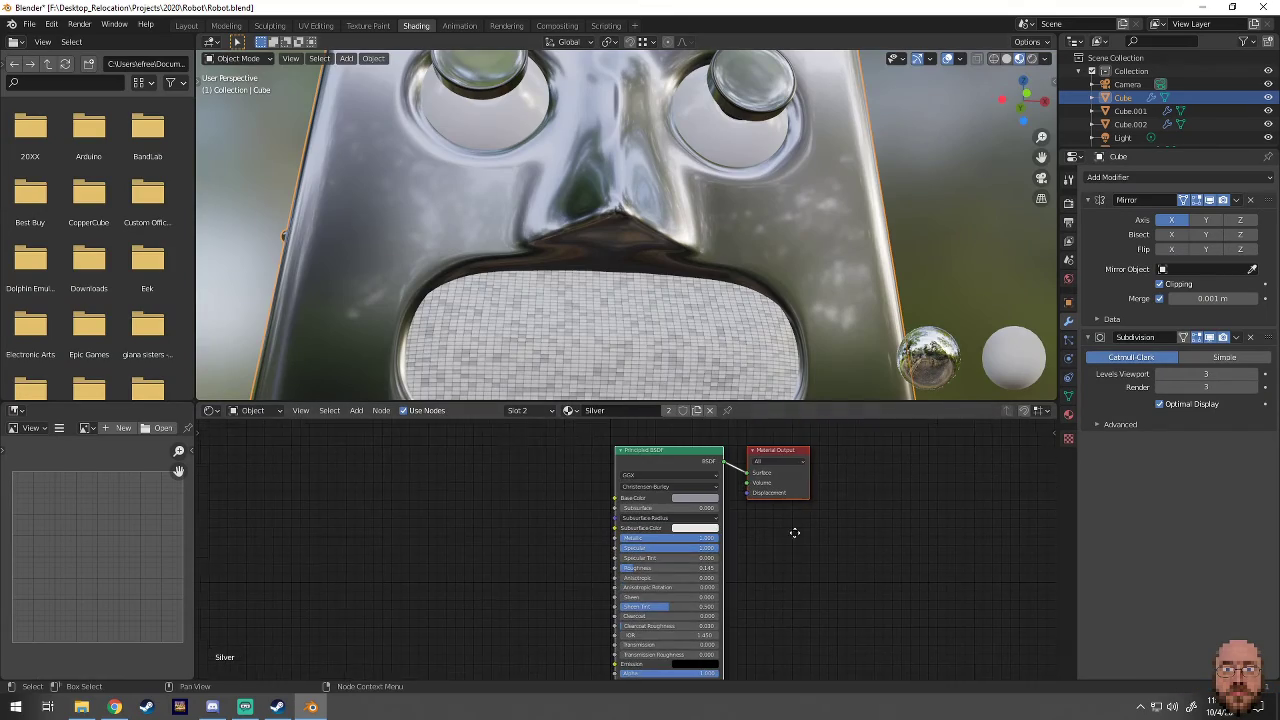
pyautogui.scroll(-5, 809, 263)
pyautogui.scroll(-2, 809, 263)
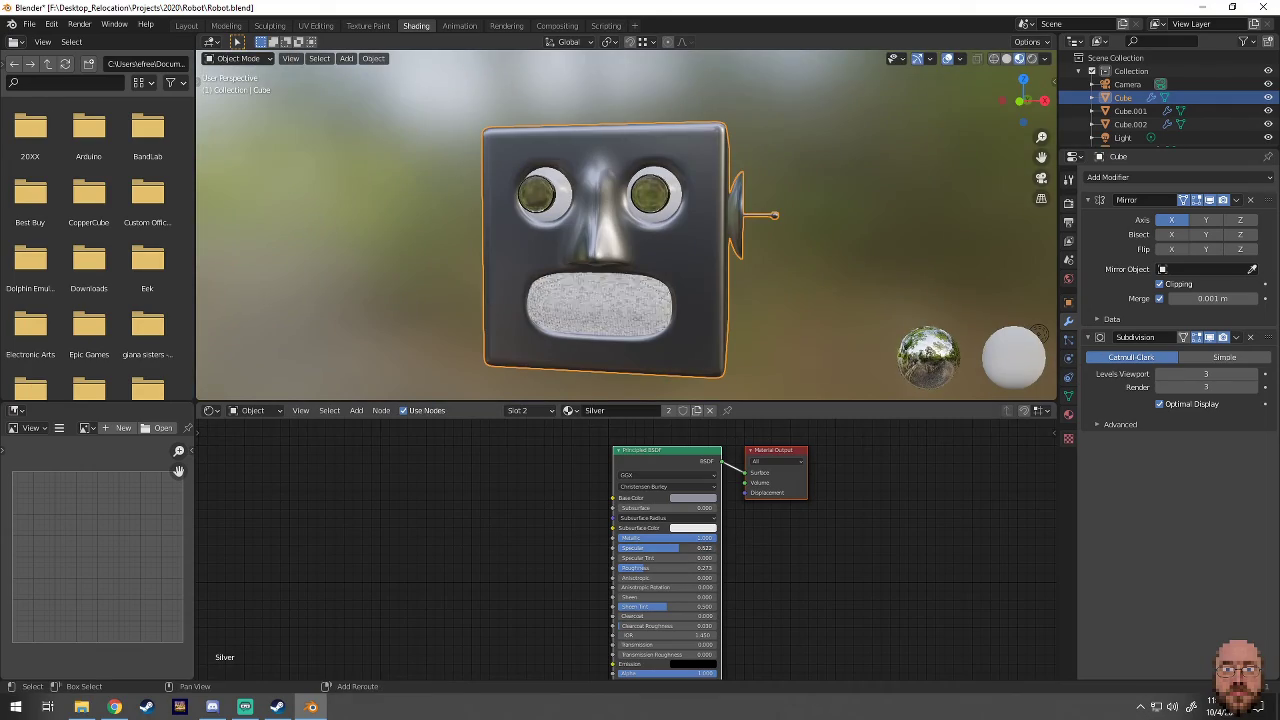
pyautogui.moveTo(600, 300); pyautogui.dragTo(550, 263, button='middle')
# - Back in Layout, view the rod and ball up close and select their geometry
pyautogui.click(186, 25)
pyautogui.scroll(5, 594, 301)
pyautogui.press('KP_1')
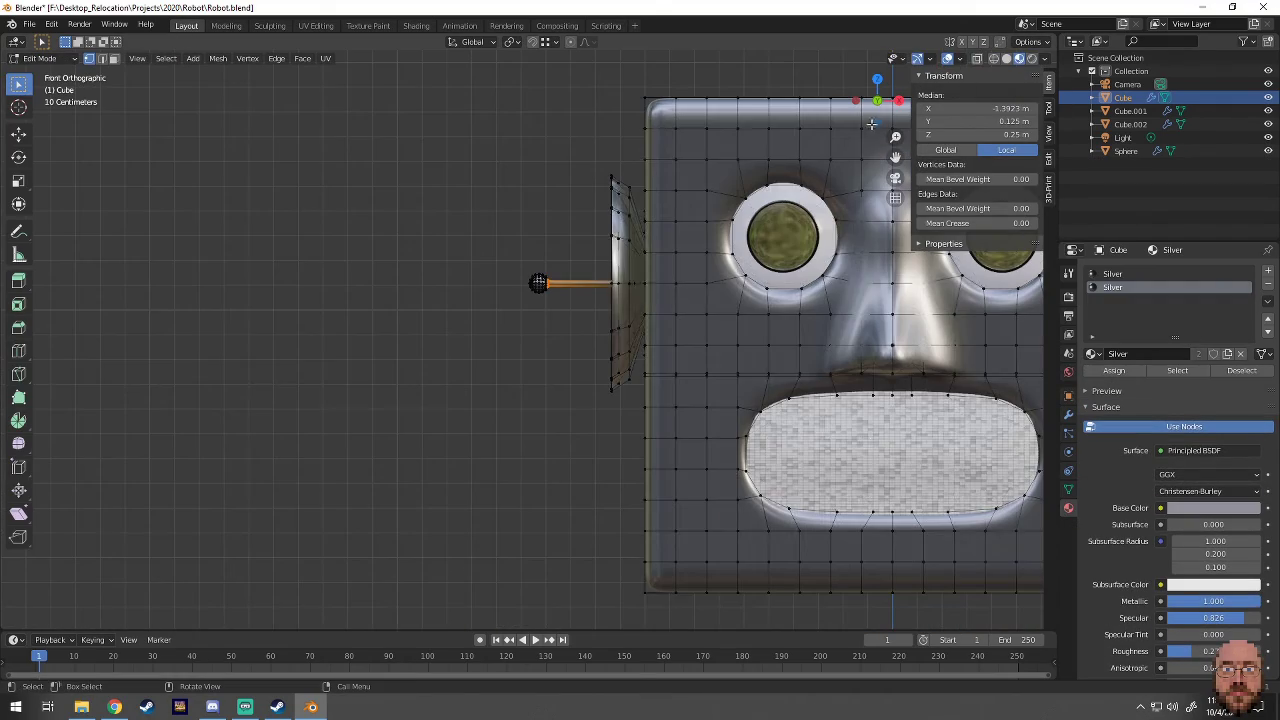
pyautogui.moveTo(618, 419); pyautogui.dragTo(985, 416, button='middle')
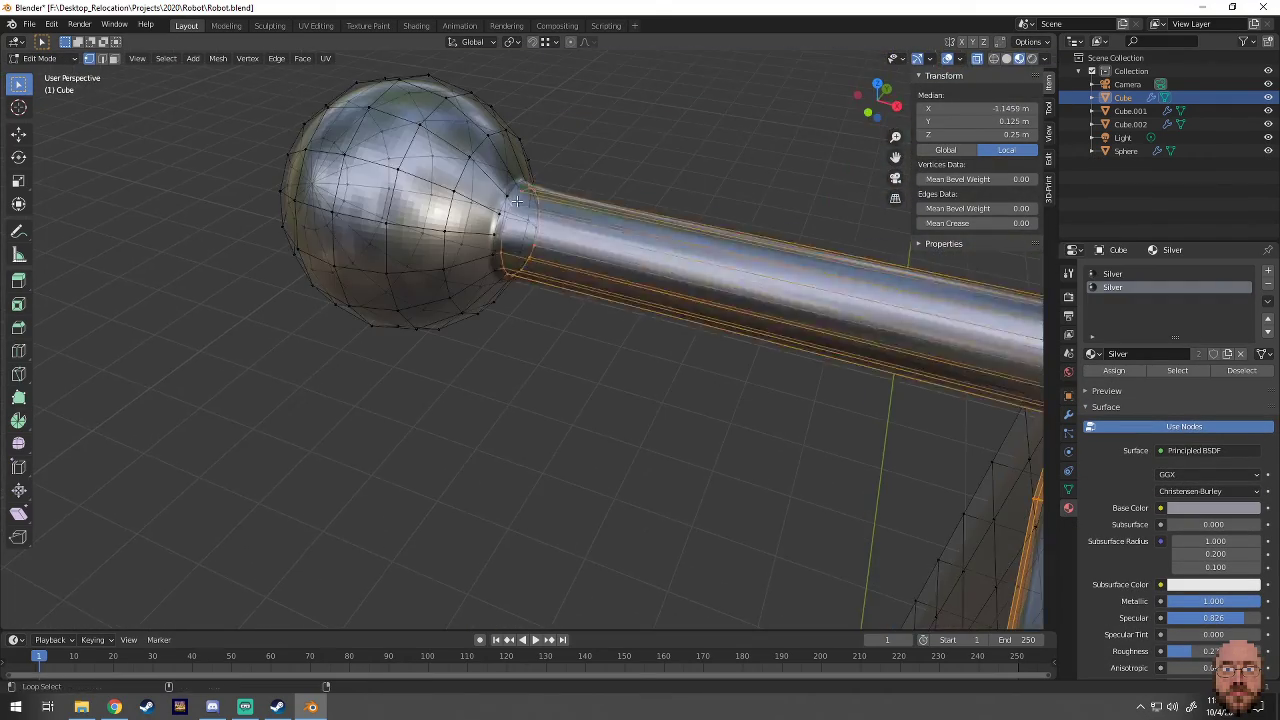
pyautogui.hotkey('ctrl', 'z')
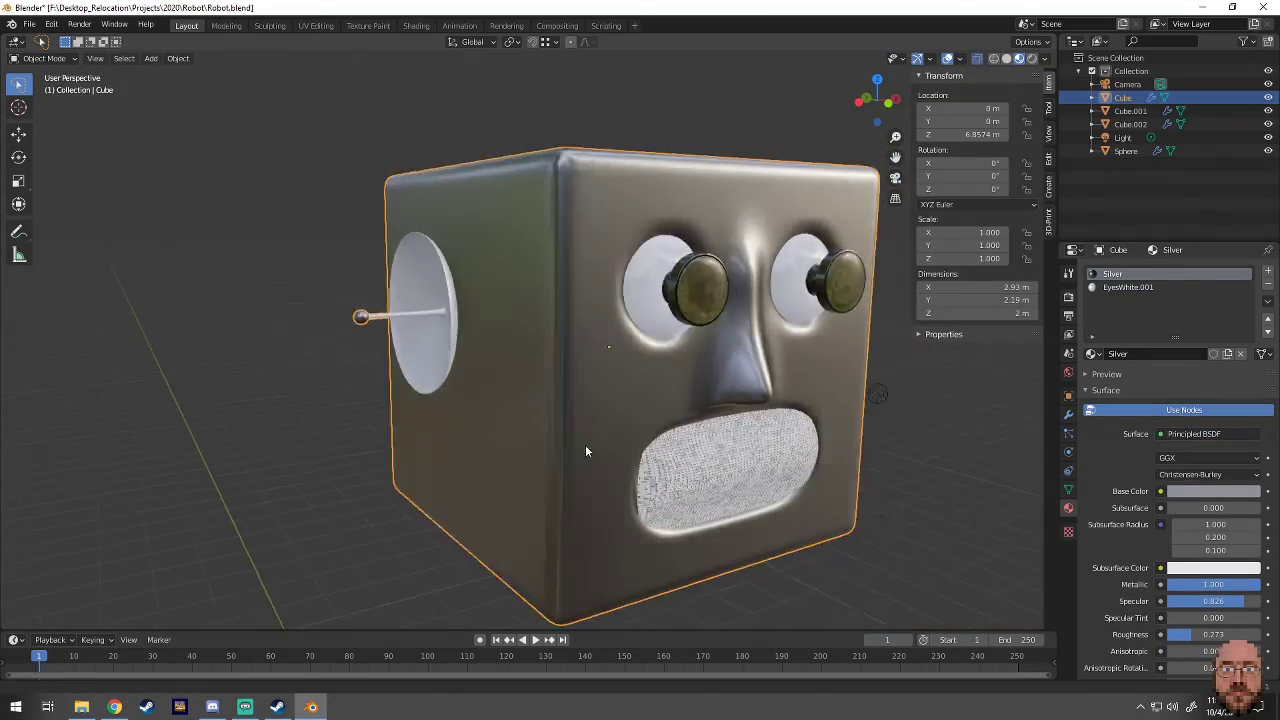
# - View the head from below and select the square patch on its underside
pyautogui.press('g')
pyautogui.press('g')
pyautogui.press('Escape')
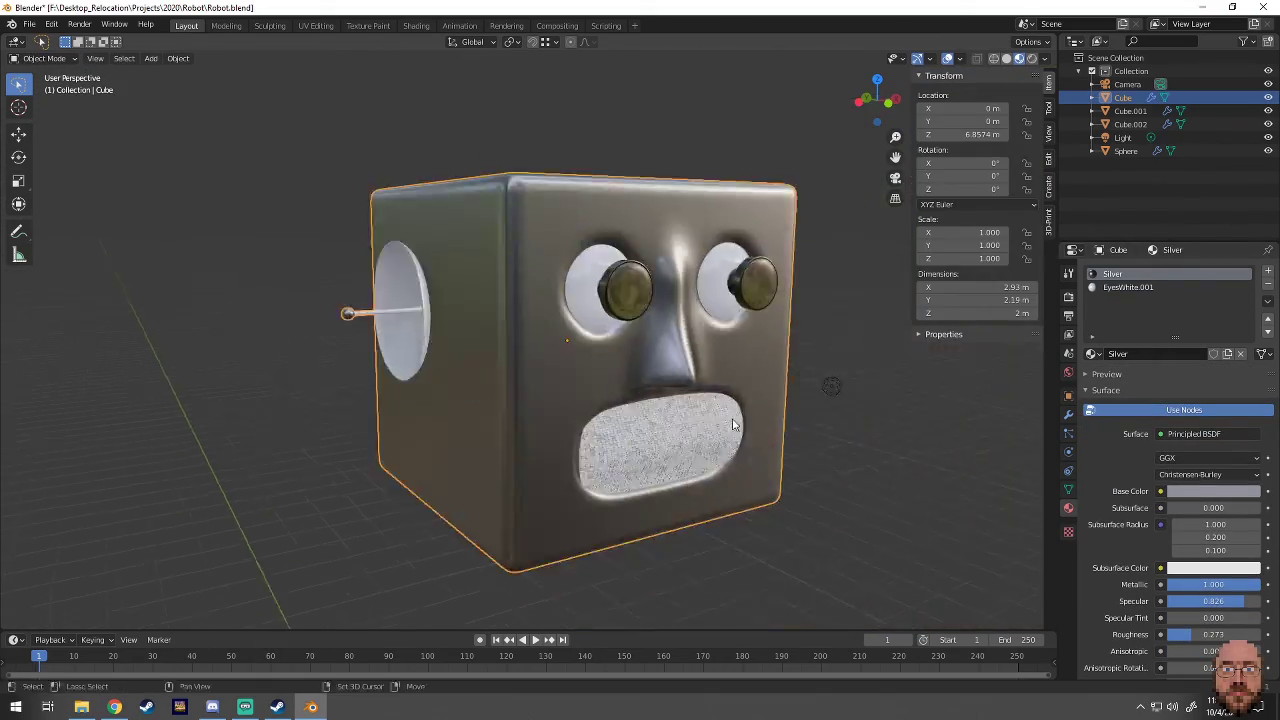
pyautogui.moveTo(600, 400); pyautogui.dragTo(536, 436, button='middle')
pyautogui.press('ctrl+KP_7')
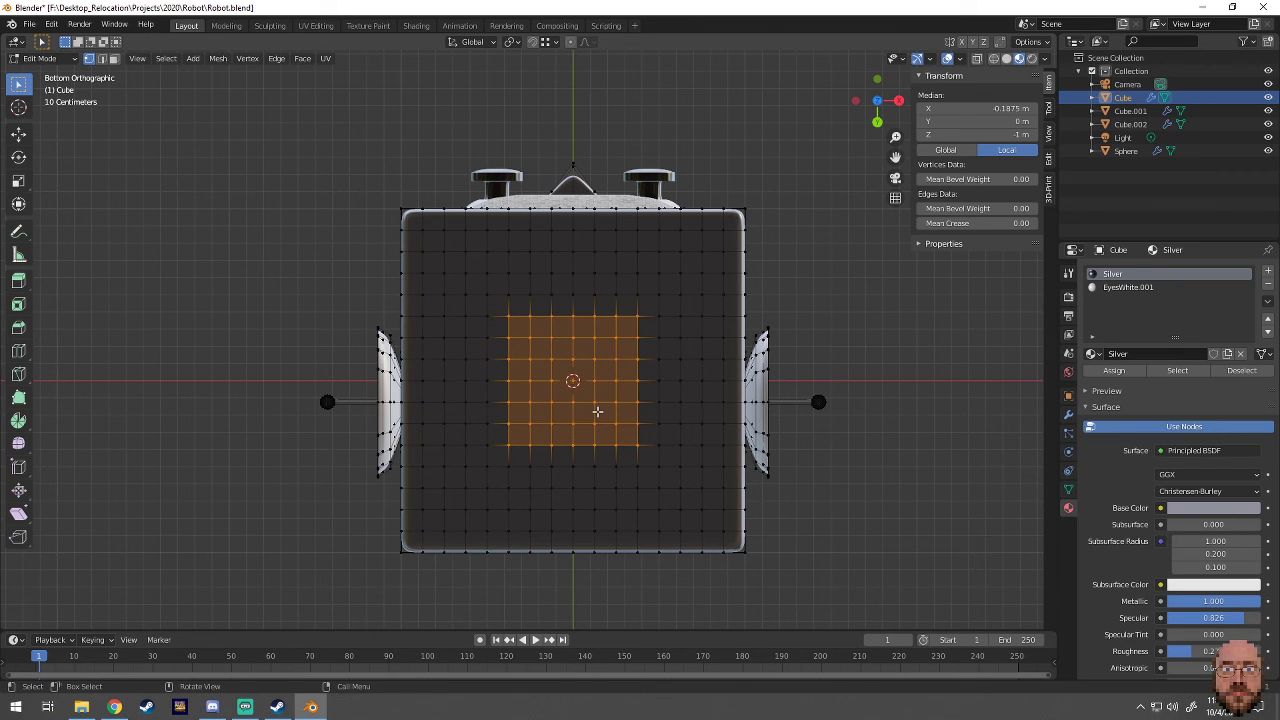
pyautogui.press('Escape')
pyautogui.click(218, 58)
pyautogui.click(371, 110)
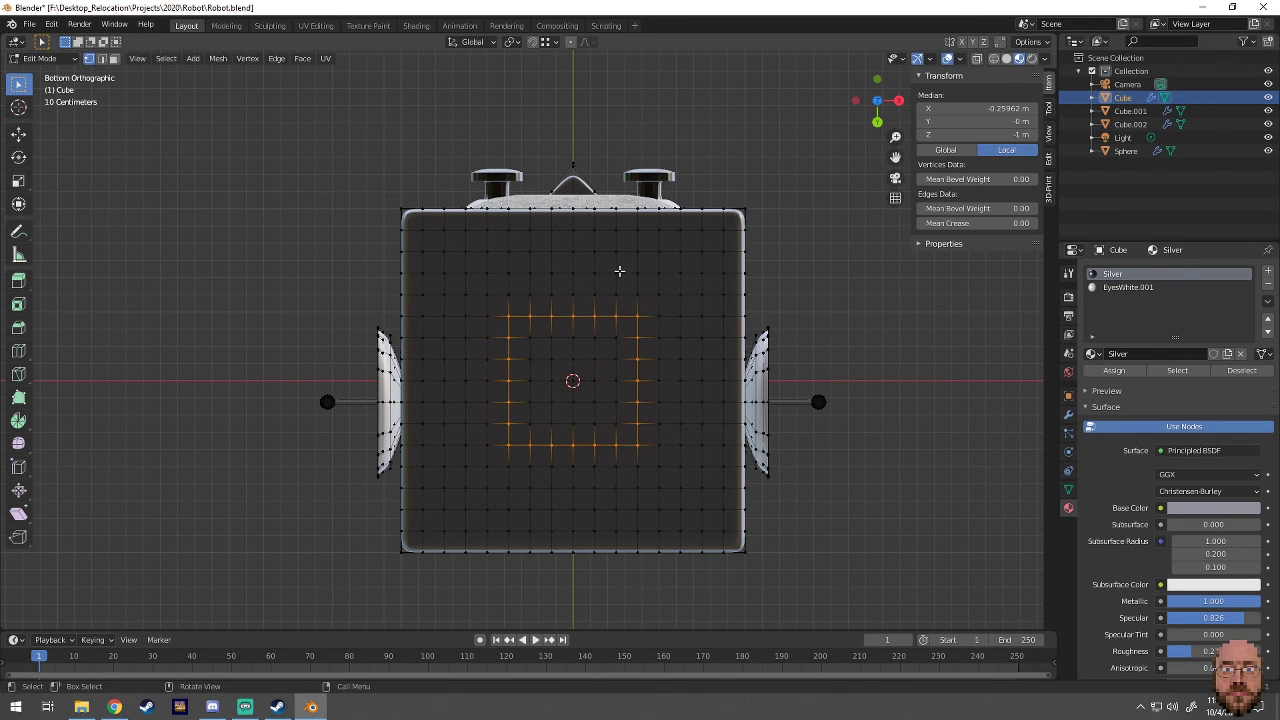
# - Apply the head's Mirror modifier and round the underside patch with To Sphere factor 1
pyautogui.press('Tab')
pyautogui.click(1200, 316)
pyautogui.press('Tab')
pyautogui.click(218, 58)
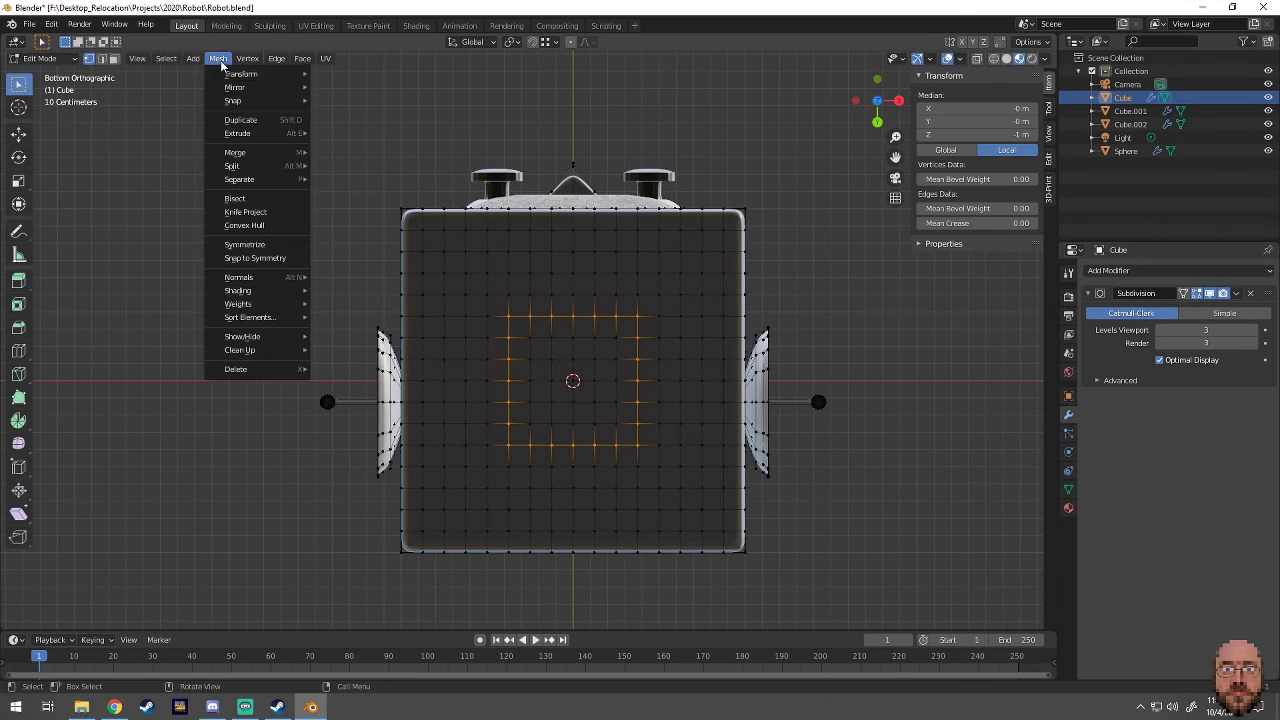
pyautogui.click(371, 110)
pyautogui.write('1')
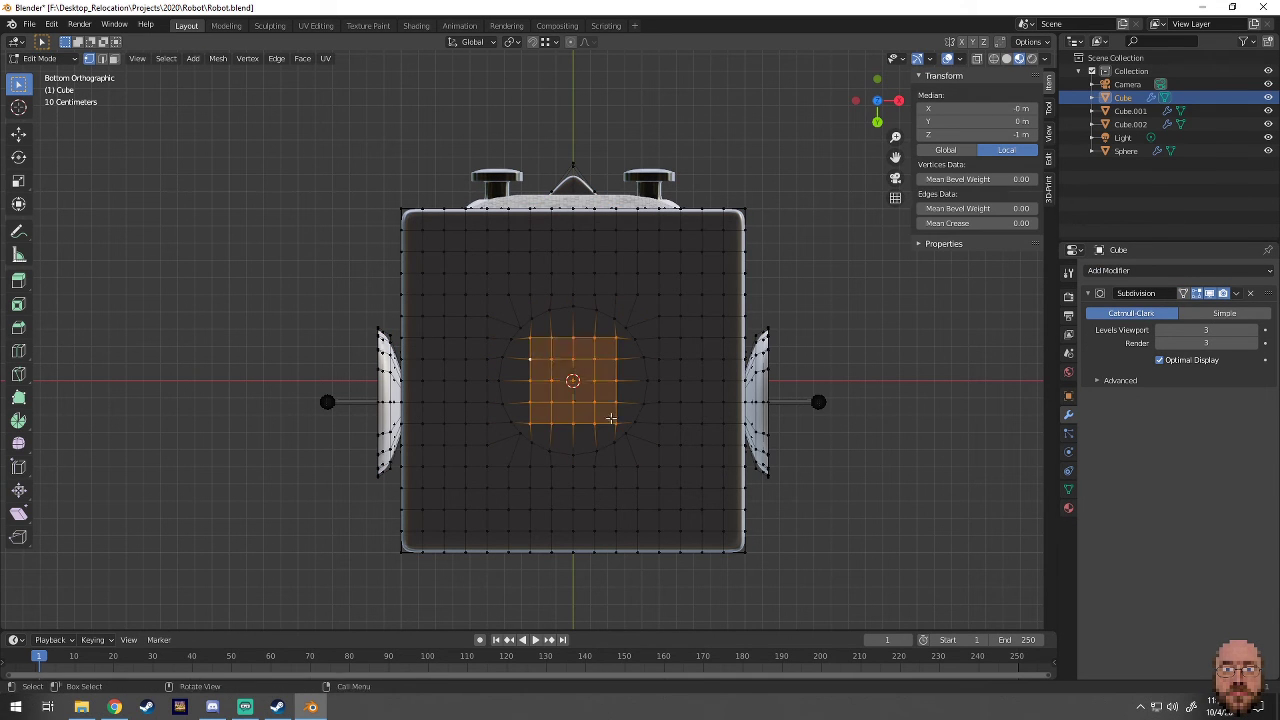
pyautogui.click(218, 58)
pyautogui.click(371, 110)
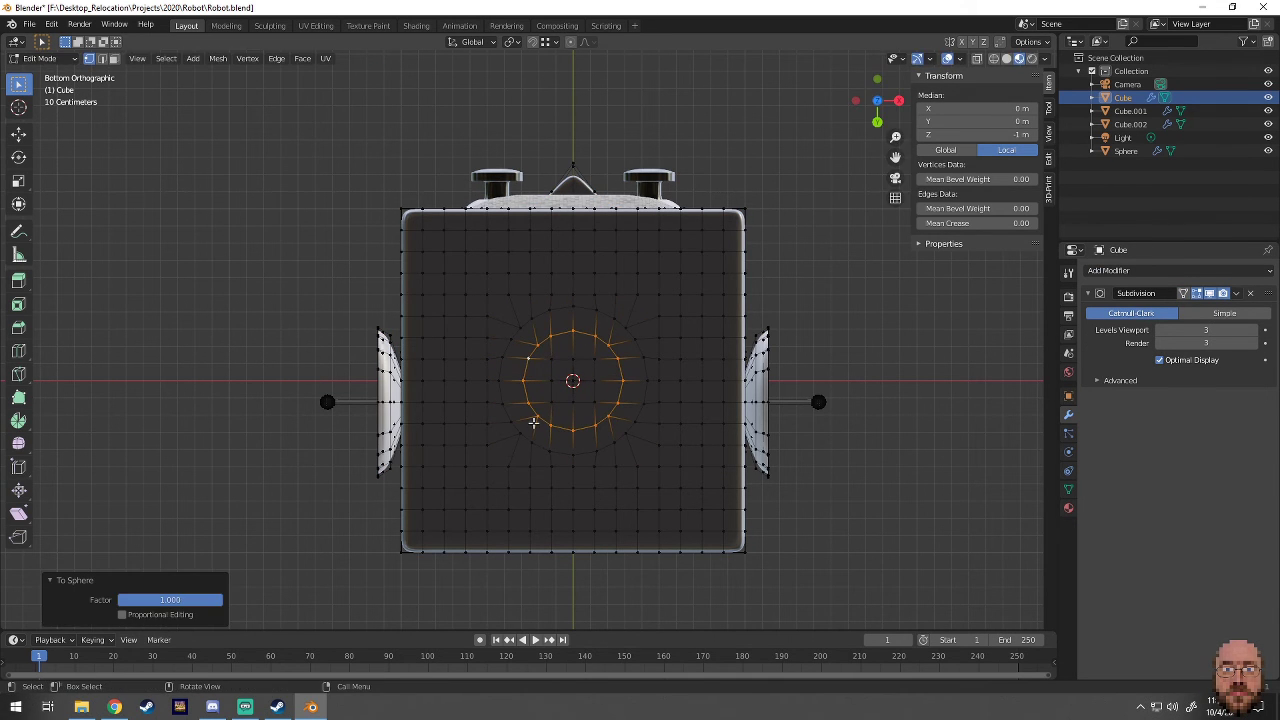
# - Extrude the circle slightly downward and scale it out into a wider rim
pyautogui.rightClick(547, 353)
pyautogui.moveTo(547, 353)
pyautogui.mouseDown(button='middle')
pyautogui.moveTo(720, 378)
pyautogui.moveTo(729, 351)
pyautogui.moveTo(642, 387)
pyautogui.moveTo(578, 478)
pyautogui.mouseUp(button='middle')
pyautogui.press('Tab')
pyautogui.press('Tab')
pyautogui.click(585, 479)
pyautogui.press('s')
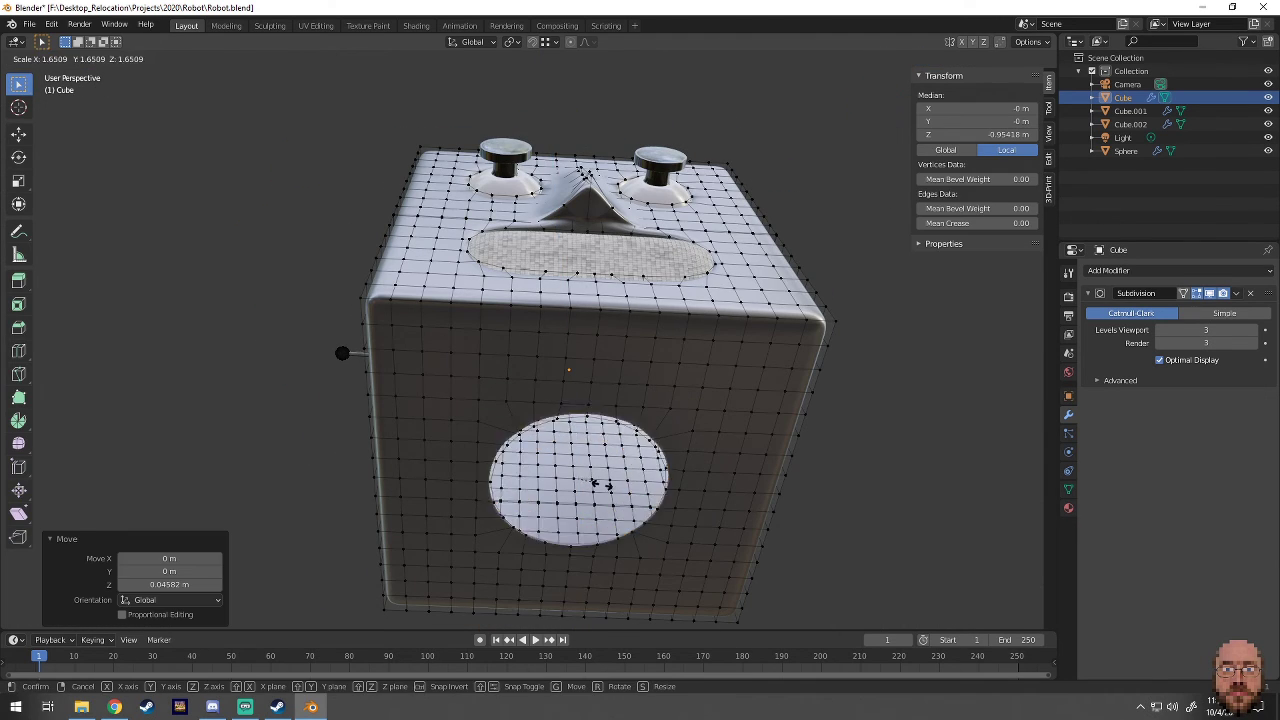
pyautogui.click(595, 488)
pyautogui.moveTo(598, 485); pyautogui.dragTo(613, 512, button='middle')
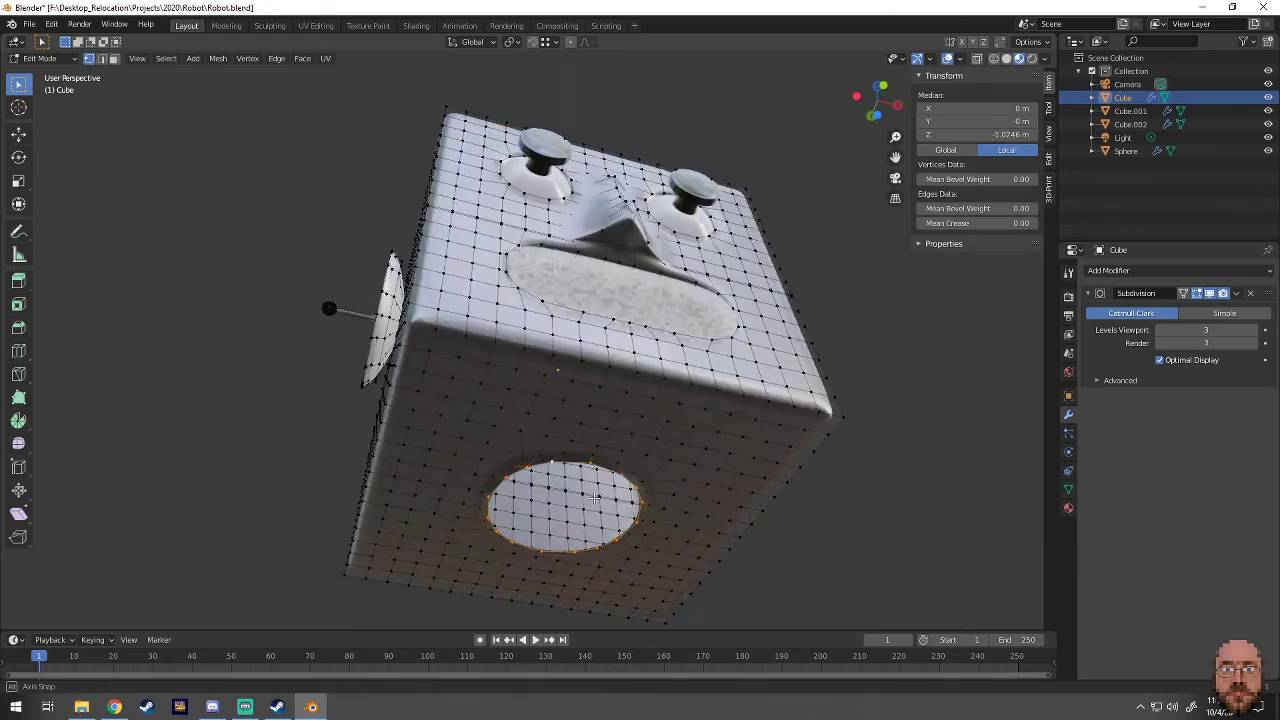
pyautogui.click(631, 621)
# - Extrude the neck further down and flare its bottom ring outward
pyautogui.moveTo(631, 621); pyautogui.dragTo(627, 447, button='middle')
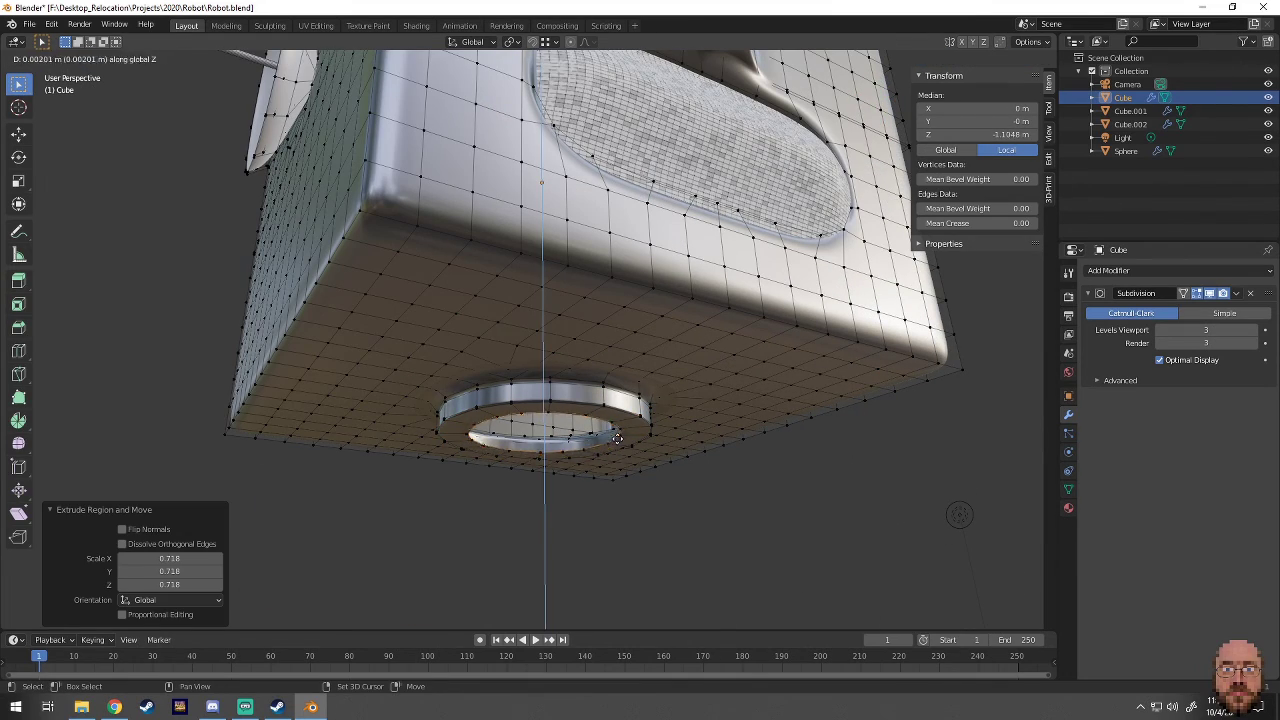
pyautogui.click(618, 558)
pyautogui.moveTo(618, 558); pyautogui.dragTo(611, 457, button='middle')
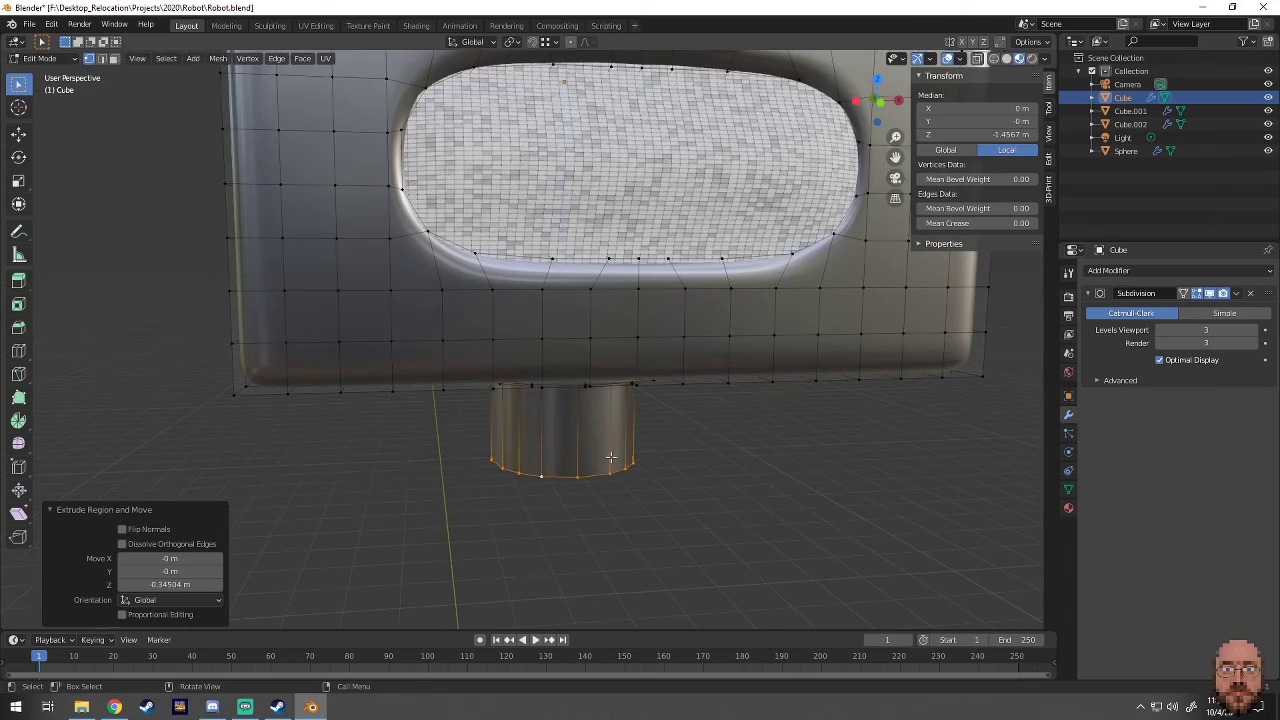
pyautogui.press('s')
pyautogui.click(610, 481)
pyautogui.press('KP_1')
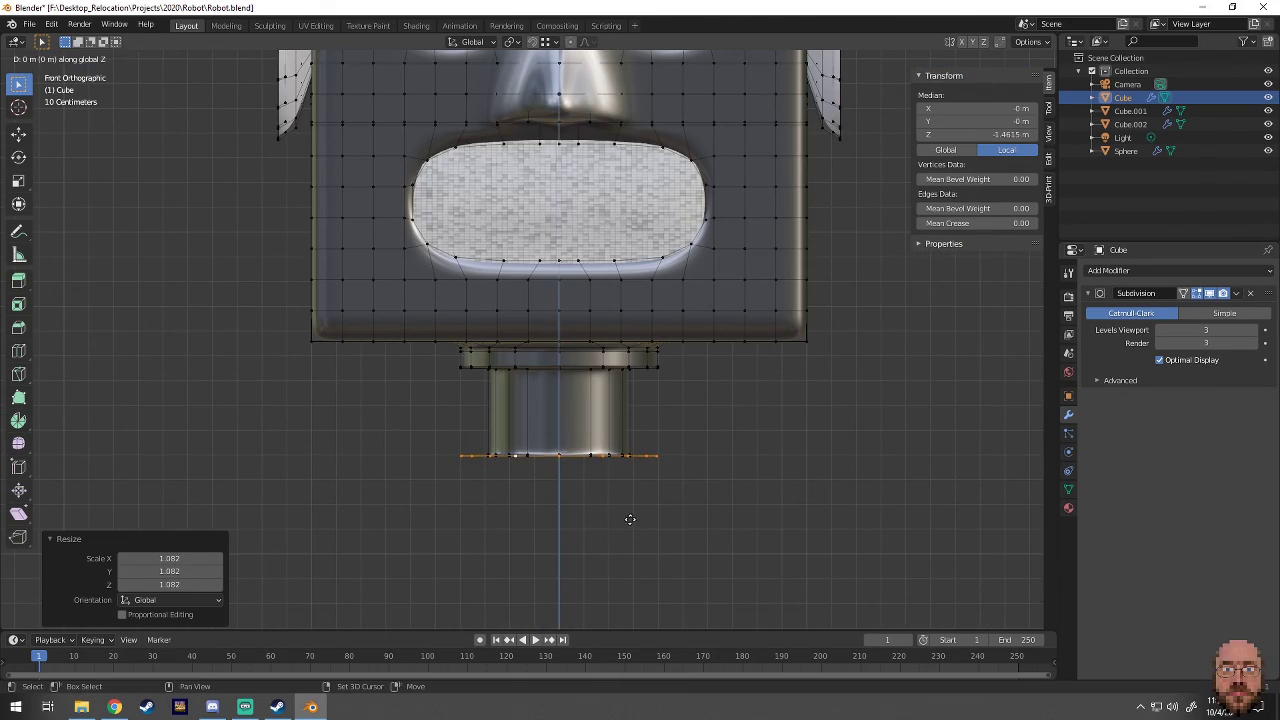
pyautogui.click(631, 549)
pyautogui.moveTo(631, 549)
pyautogui.mouseDown(button='middle')
pyautogui.moveTo(363, 477)
pyautogui.moveTo(551, 526)
pyautogui.mouseUp(button='middle')
# - Nudge the eye lens along the Y axis, then orbit to a front view of the robot
pyautogui.press('Tab')
pyautogui.click(580, 400)
pyautogui.scroll(3, 580, 400)
pyautogui.press('g')
pyautogui.press('y')
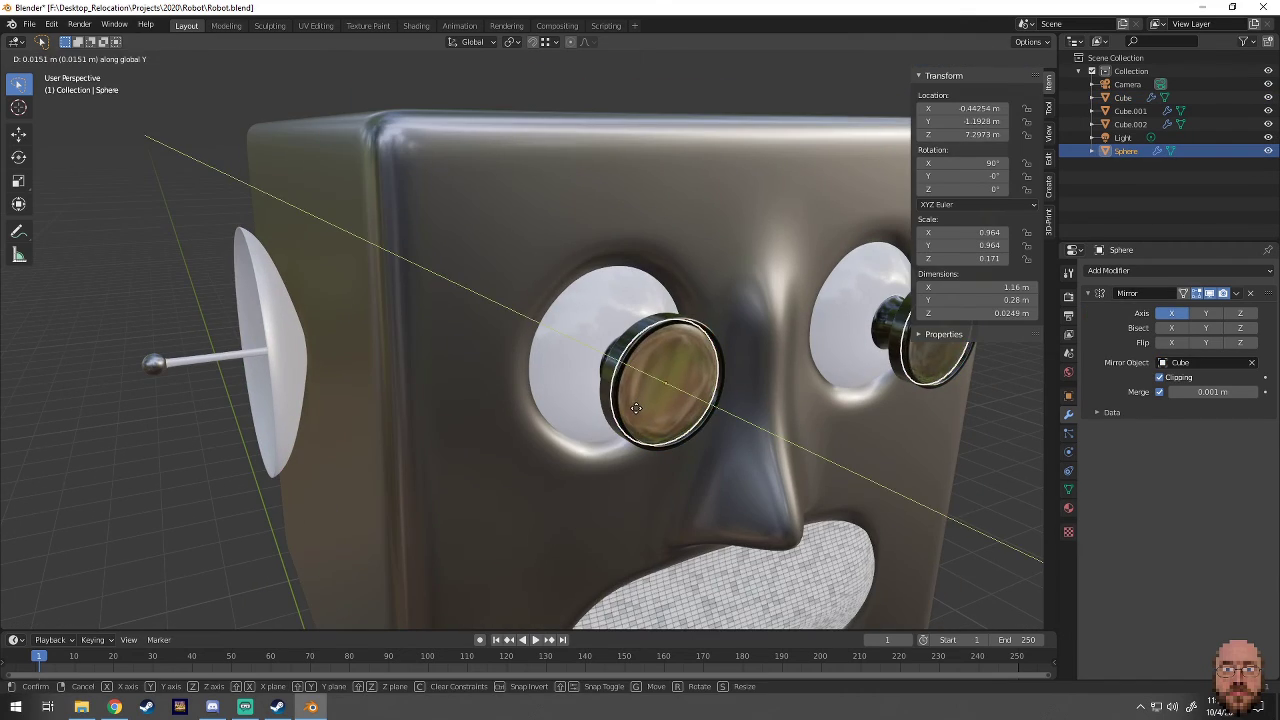
pyautogui.click(636, 408)
pyautogui.scroll(-5, 636, 408)
pyautogui.moveTo(933, 499); pyautogui.dragTo(86, 117, button='middle')
pyautogui.scroll(-3, 326, 463)
pyautogui.moveTo(326, 463); pyautogui.dragTo(493, 402, button='middle')
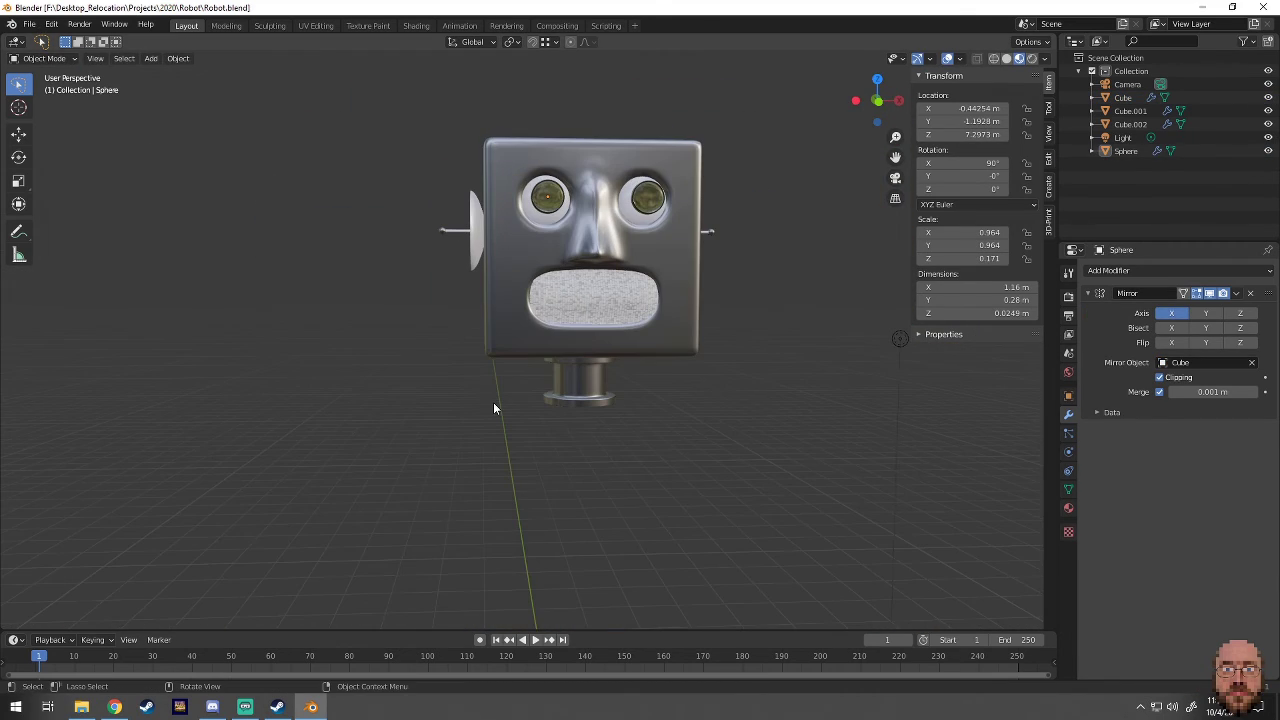
# - Snap the 3D cursor to the selected neck of the head
pyautogui.click(590, 412)
pyautogui.moveTo(590, 412)
pyautogui.mouseDown(button='middle')
pyautogui.moveTo(580, 424)
pyautogui.moveTo(583, 395)
pyautogui.mouseUp(button='middle')
pyautogui.press('Tab')
pyautogui.hotkey('shift', 's')
pyautogui.click(582, 435)
pyautogui.press('KP_1')
# - Add a new cube at the cursor and move it down along Z below the neck
pyautogui.hotkey('shift', 'a')
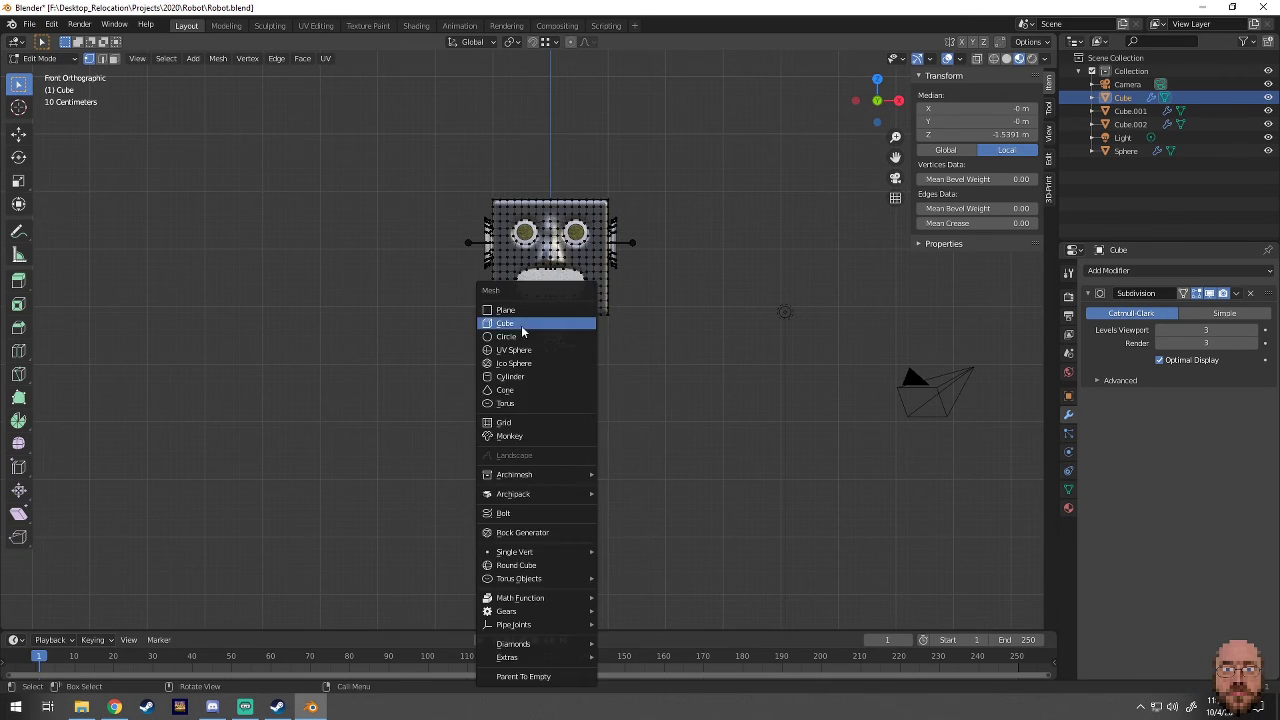
pyautogui.click(523, 329)
pyautogui.hotkey('ctrl', 'z')
pyautogui.hotkey('shift', 'a')
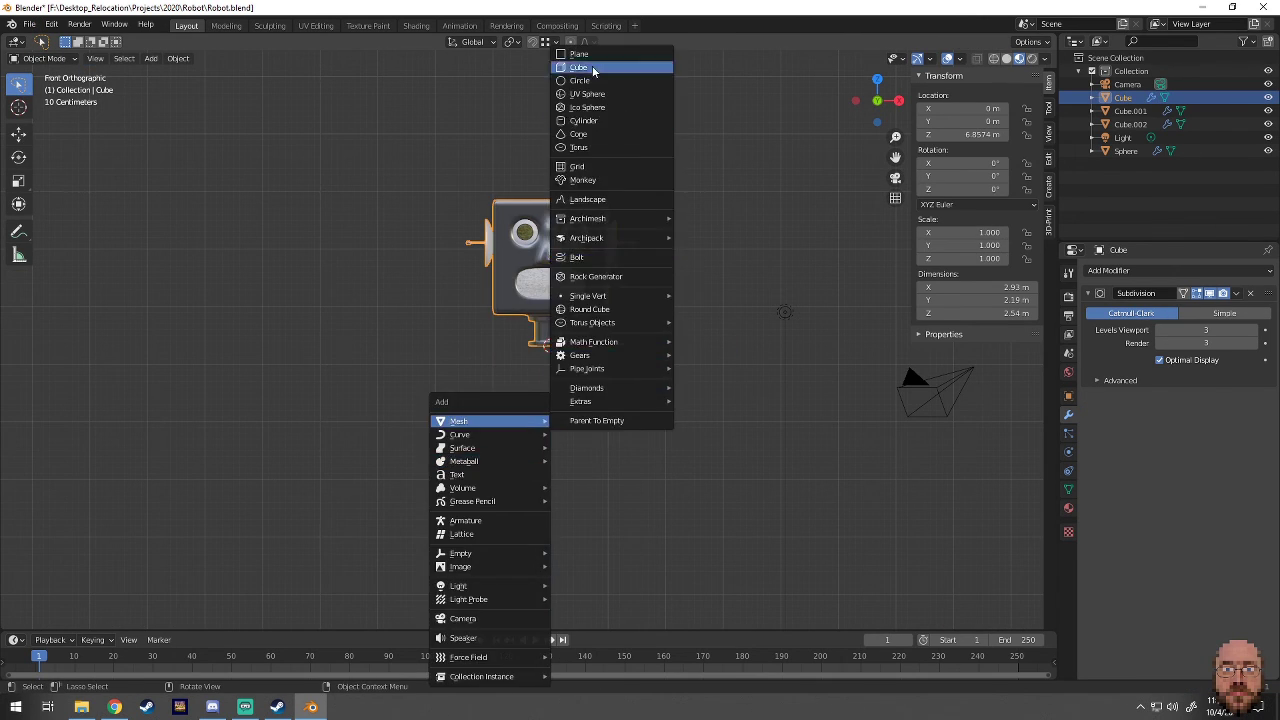
pyautogui.click(571, 63)
pyautogui.press('g')
pyautogui.press('z')
pyautogui.click(594, 487)
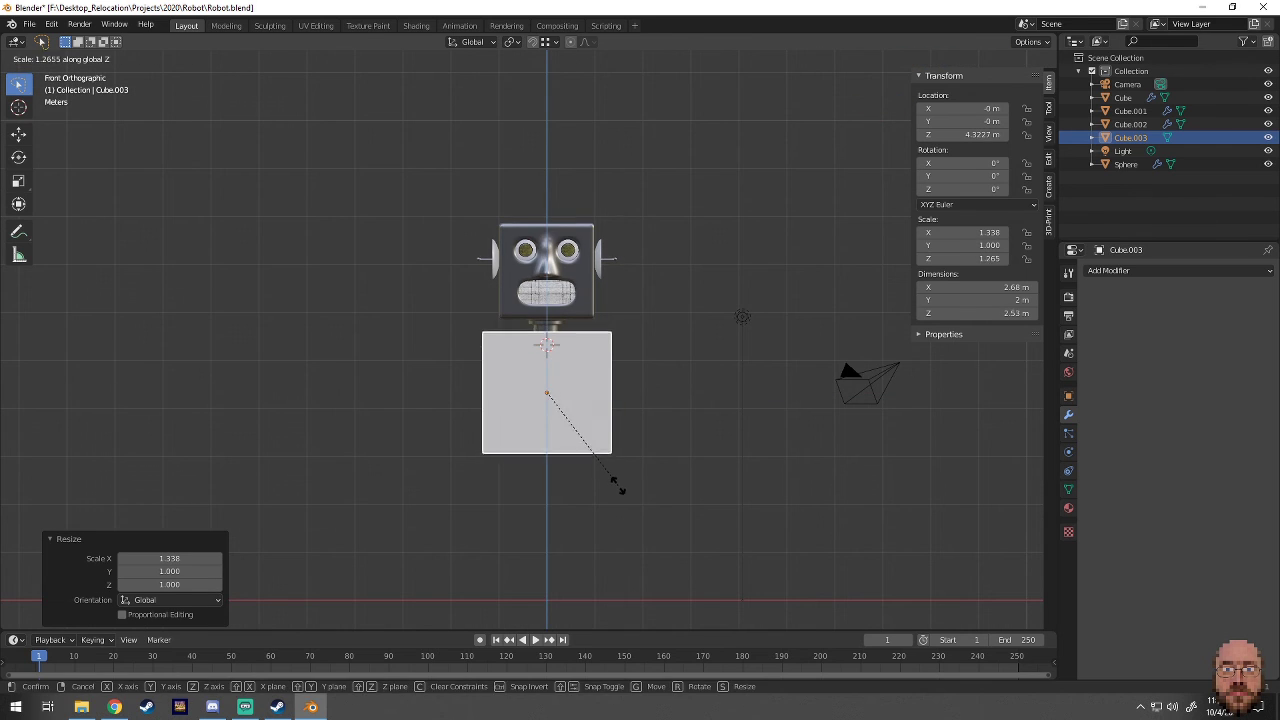
pyautogui.click(619, 530)
# - Scale the body cube along Y to make it deeper
pyautogui.press('KP_3')
pyautogui.press('s')
pyautogui.press('y')
pyautogui.press('Escape')
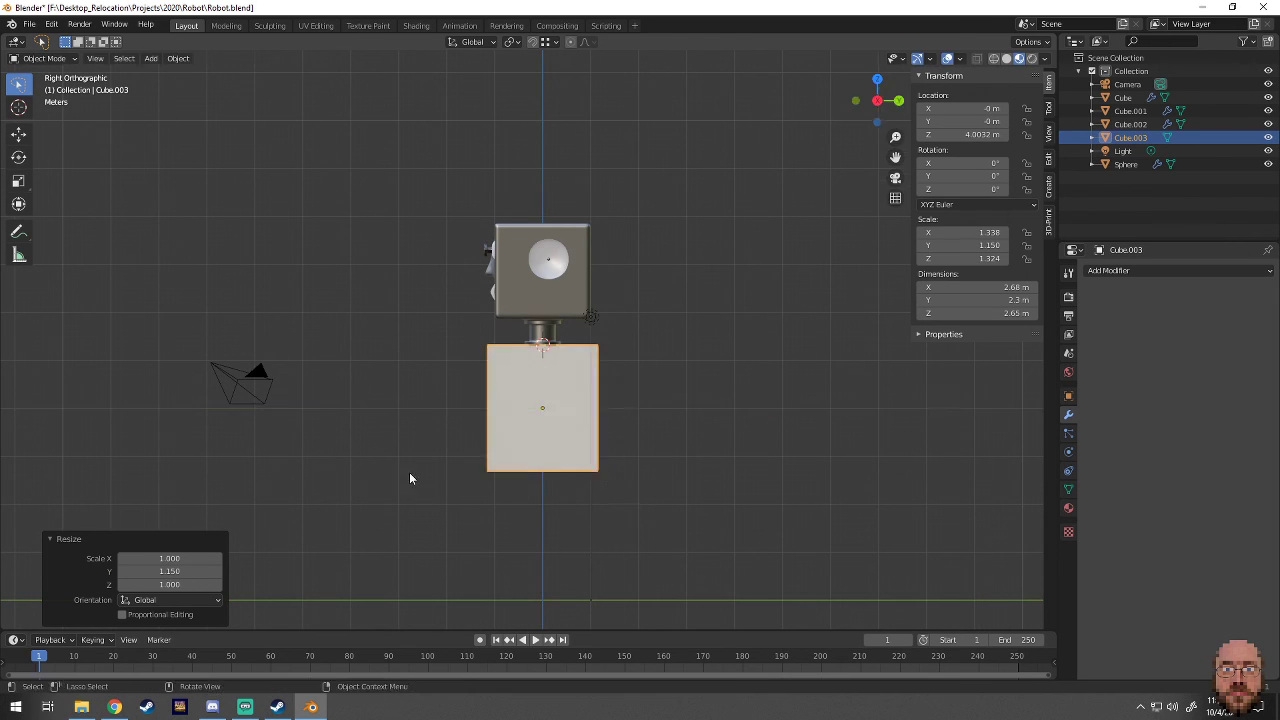
pyautogui.moveTo(409, 472); pyautogui.dragTo(547, 202, button='middle')
pyautogui.click(547, 202)
# - Add a Subdivision modifier to the body cube and apply it
pyautogui.click(600, 420)
pyautogui.click(1180, 270)
pyautogui.click(1010, 488)
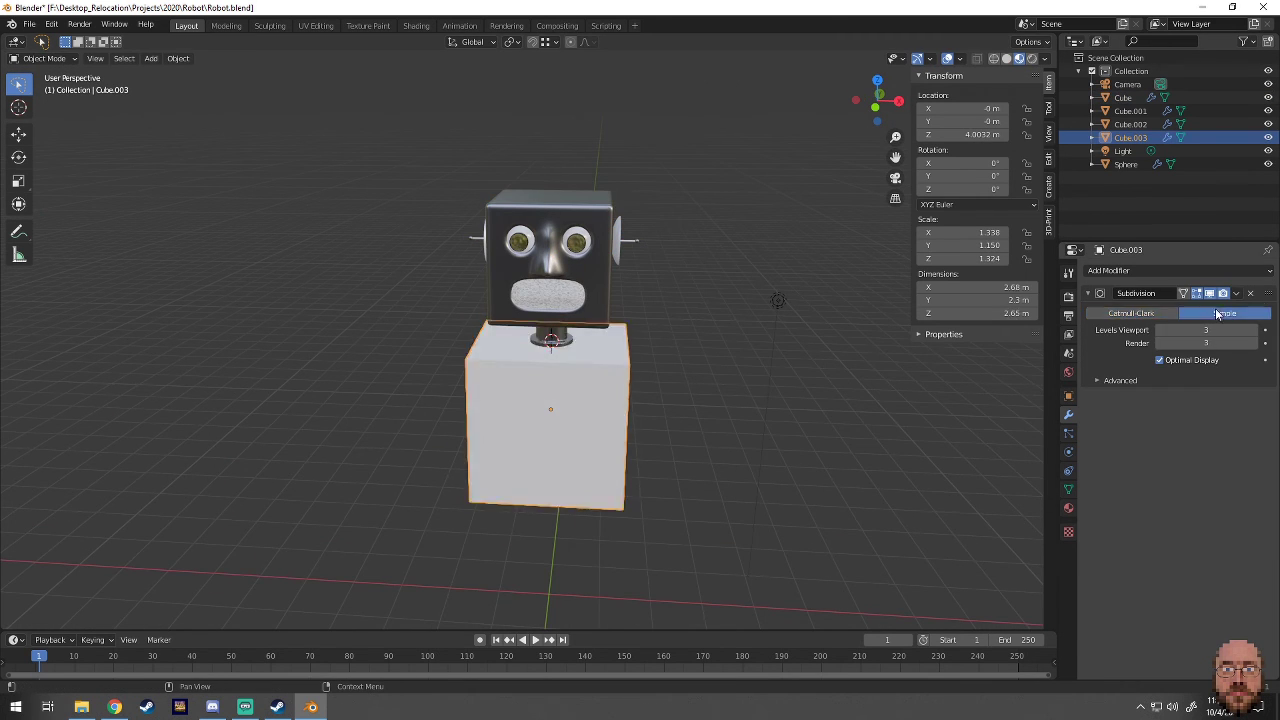
pyautogui.hotkey('ctrl', 'a')
pyautogui.press('Tab')
# - Select the torso's top faces beneath the neck and round them into a circle
pyautogui.scroll(5, 697, 443)
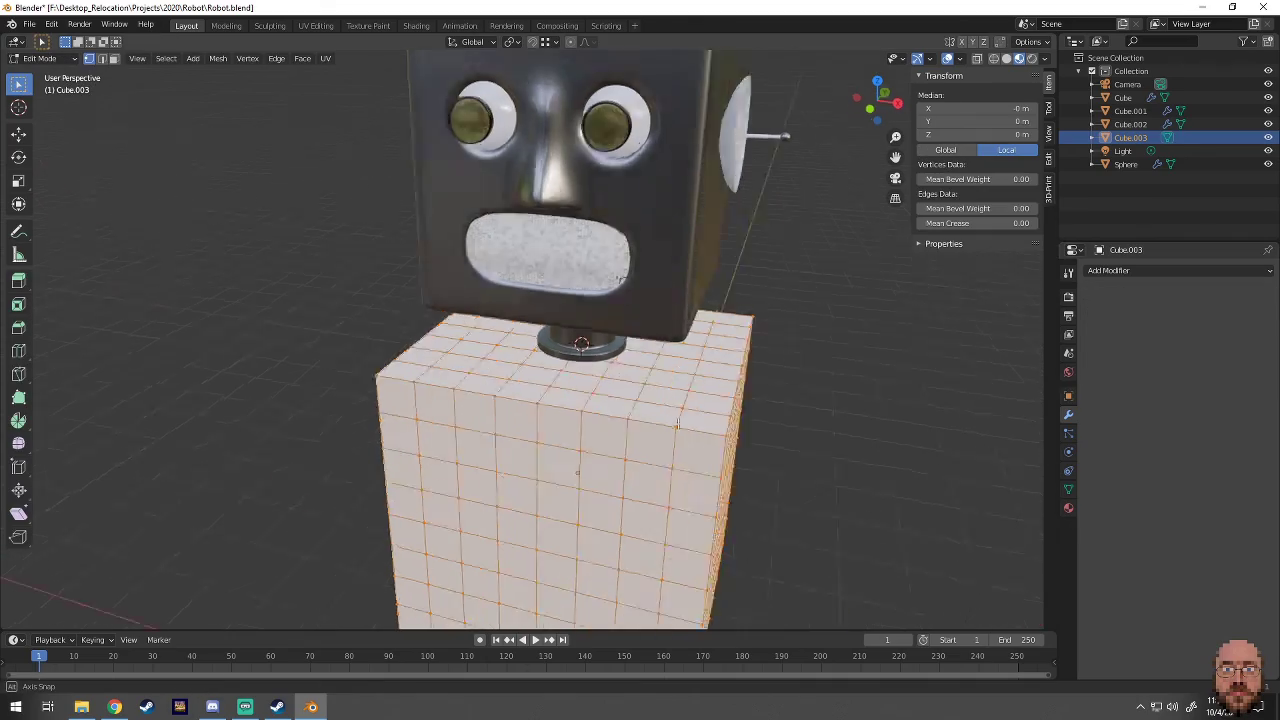
pyautogui.hotkey('alt', 'a')
pyautogui.moveTo(600, 420)
pyautogui.mouseDown(button='middle')
pyautogui.moveTo(577, 462)
pyautogui.moveTo(663, 357)
pyautogui.mouseUp(button='middle')
pyautogui.keyDown('shift'); pyautogui.click(577, 462); pyautogui.keyUp('shift')
pyautogui.press('Return')
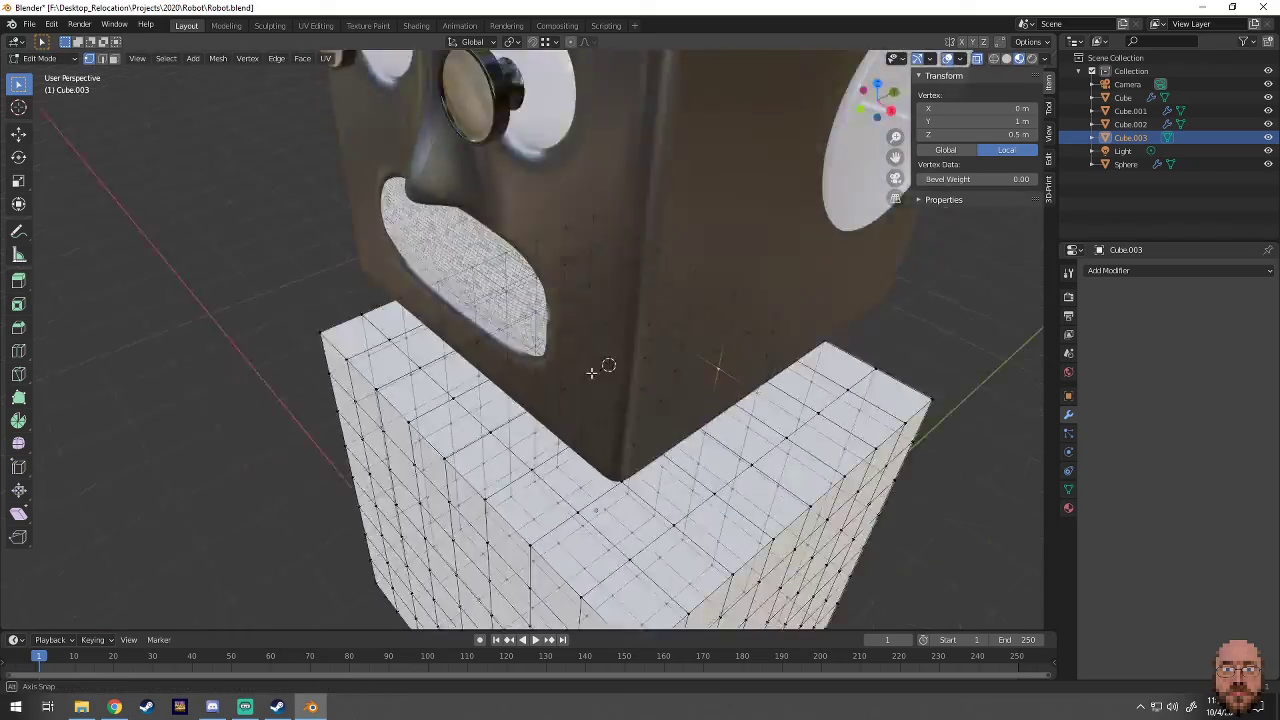
pyautogui.moveTo(640, 400); pyautogui.dragTo(674, 432, button='middle')
pyautogui.press('KP_7')
# - Resize the circle of vertices on the torso top
pyautogui.click(556, 240)
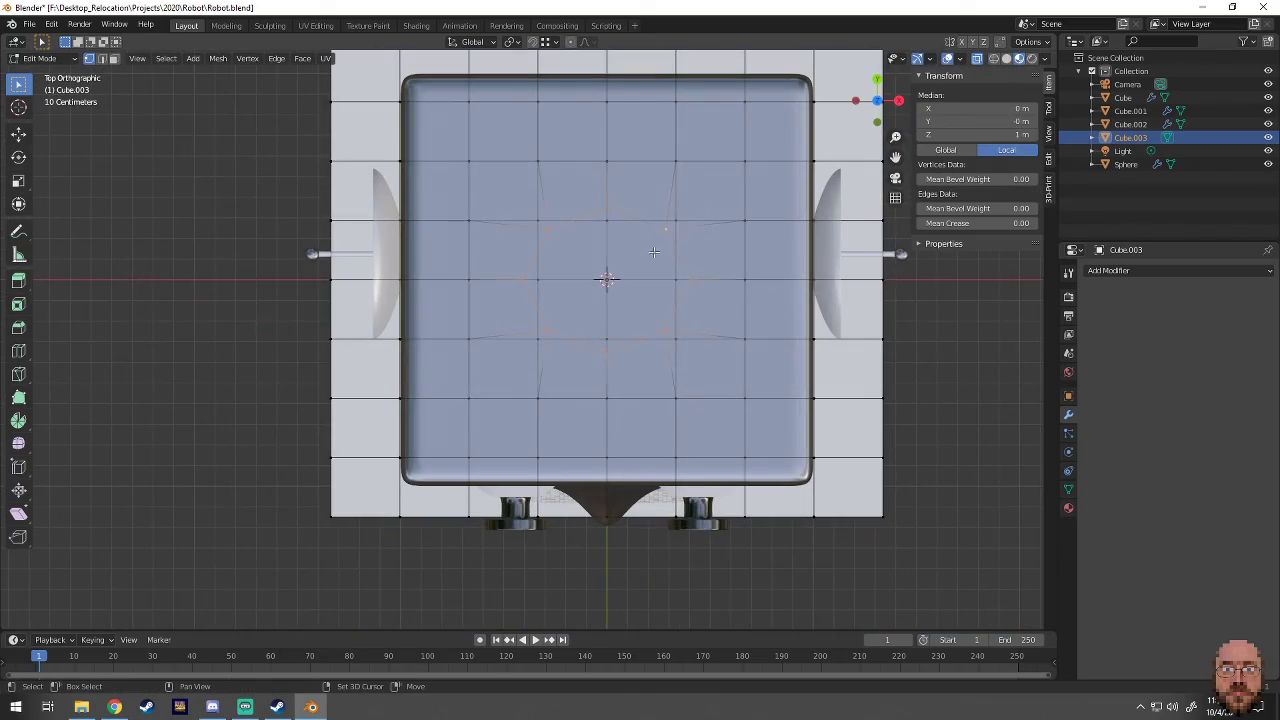
pyautogui.click(628, 268)
pyautogui.moveTo(628, 268); pyautogui.dragTo(700, 300, button='middle')
pyautogui.press('s')
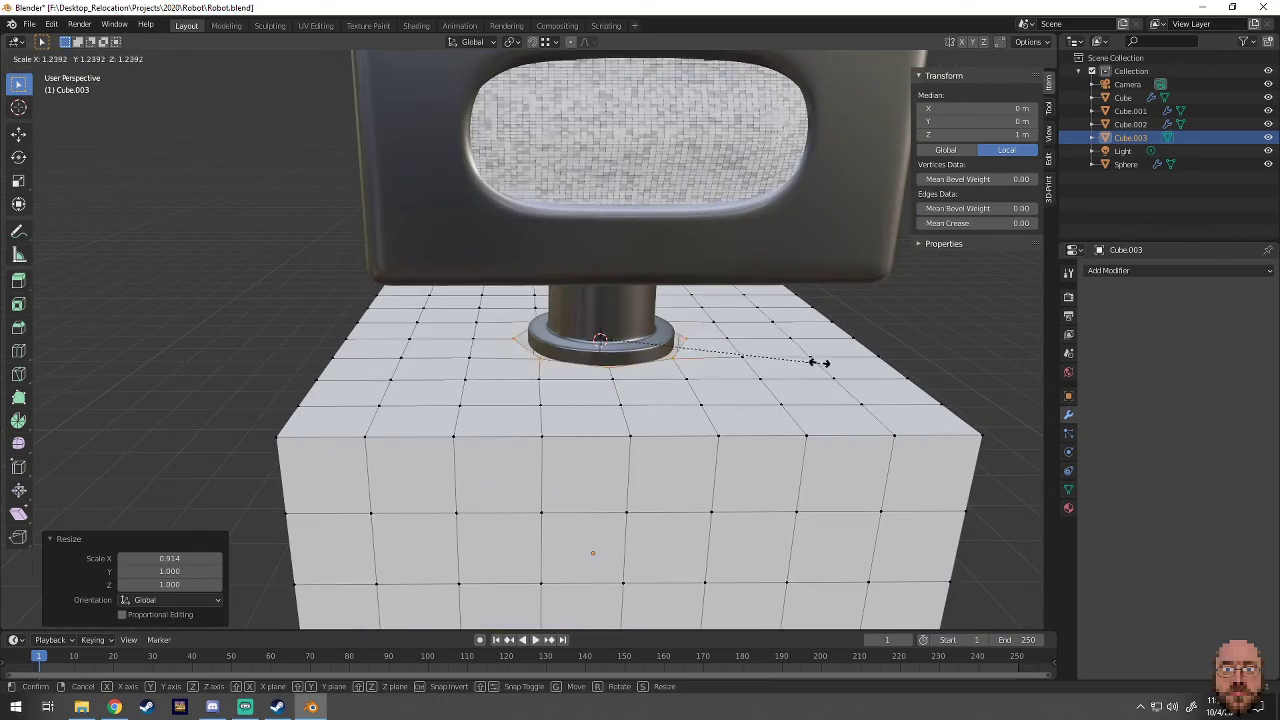
pyautogui.click(818, 362)
pyautogui.moveTo(818, 362); pyautogui.dragTo(842, 411, button='middle')
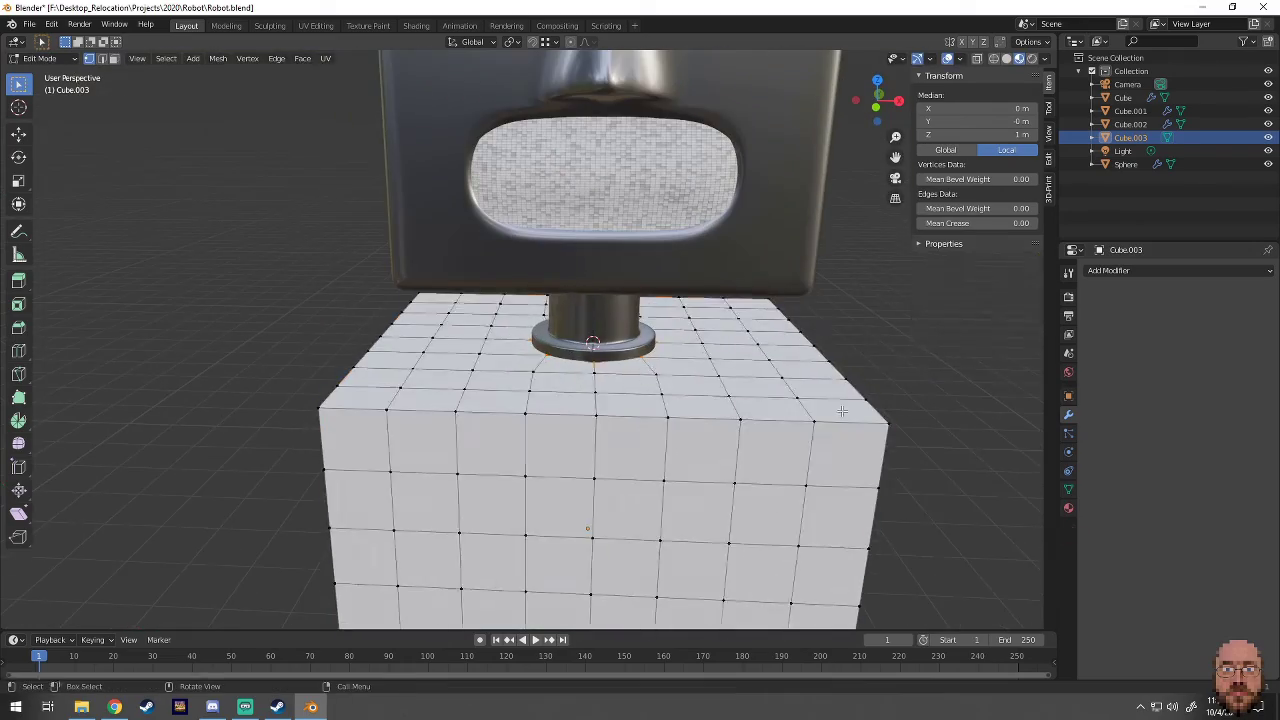
# - Smooth the torso with a level-3 Subdivision (Ctrl+3) and check the shape
pyautogui.hotkey('ctrl', '3')
pyautogui.scroll(-5, 643, 429)
pyautogui.moveTo(643, 429)
pyautogui.mouseDown(button='middle')
pyautogui.moveTo(563, 434)
pyautogui.moveTo(586, 337)
pyautogui.mouseUp(button='middle')
pyautogui.scroll(5, 591, 416)
pyautogui.press('Tab')
pyautogui.scroll(-3, 591, 416)
pyautogui.scroll(3, 586, 337)
pyautogui.press('Tab')
pyautogui.scroll(2, 640, 378)
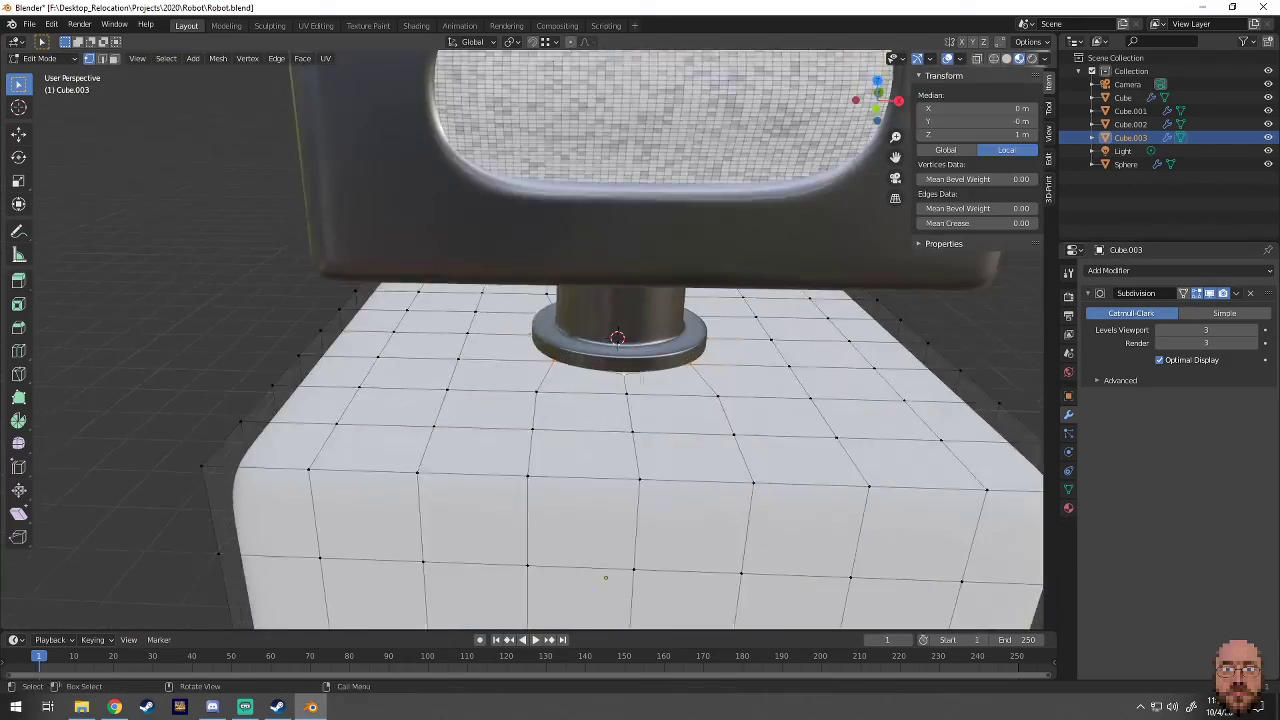
pyautogui.moveTo(640, 378); pyautogui.dragTo(855, 338, button='middle')
pyautogui.click(833, 336)
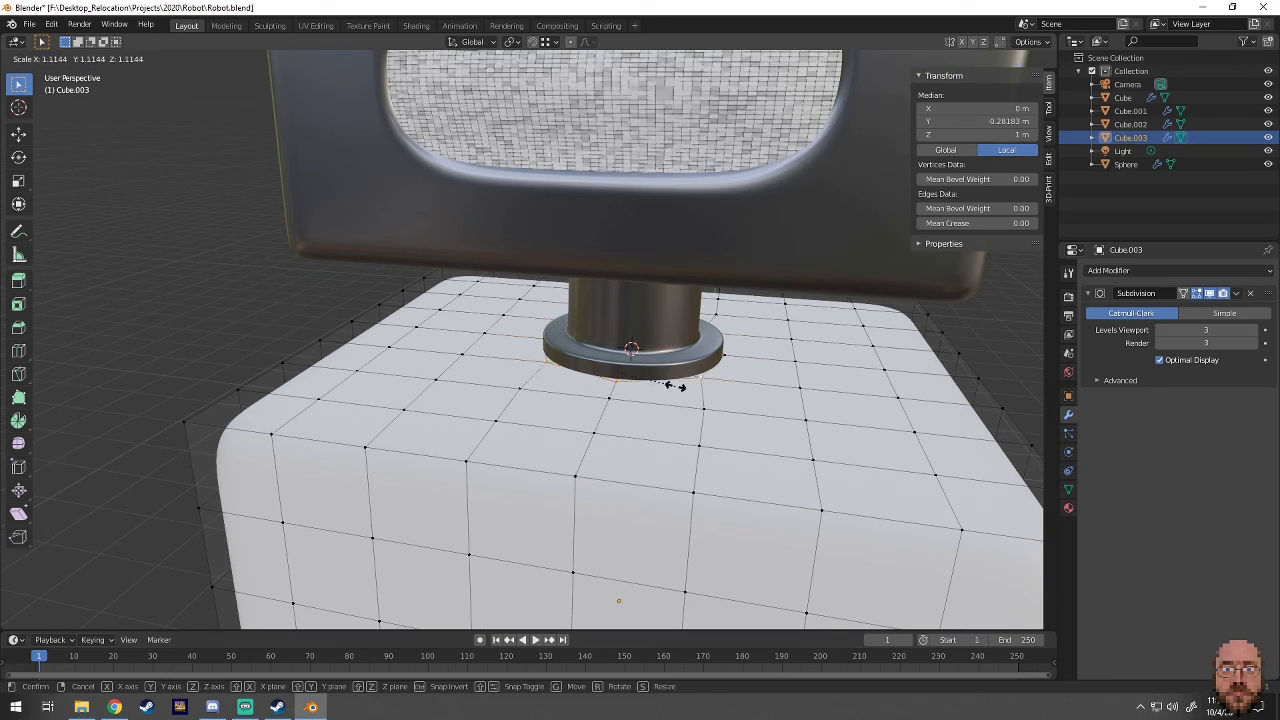
# - Select the edge loop around the neck flange and enlarge it
pyautogui.moveTo(674, 380); pyautogui.dragTo(711, 407, button='middle')
pyautogui.keyDown('alt'); pyautogui.click(711, 407); pyautogui.keyUp('alt')
pyautogui.scroll(-3, 591, 446)
pyautogui.press('s')
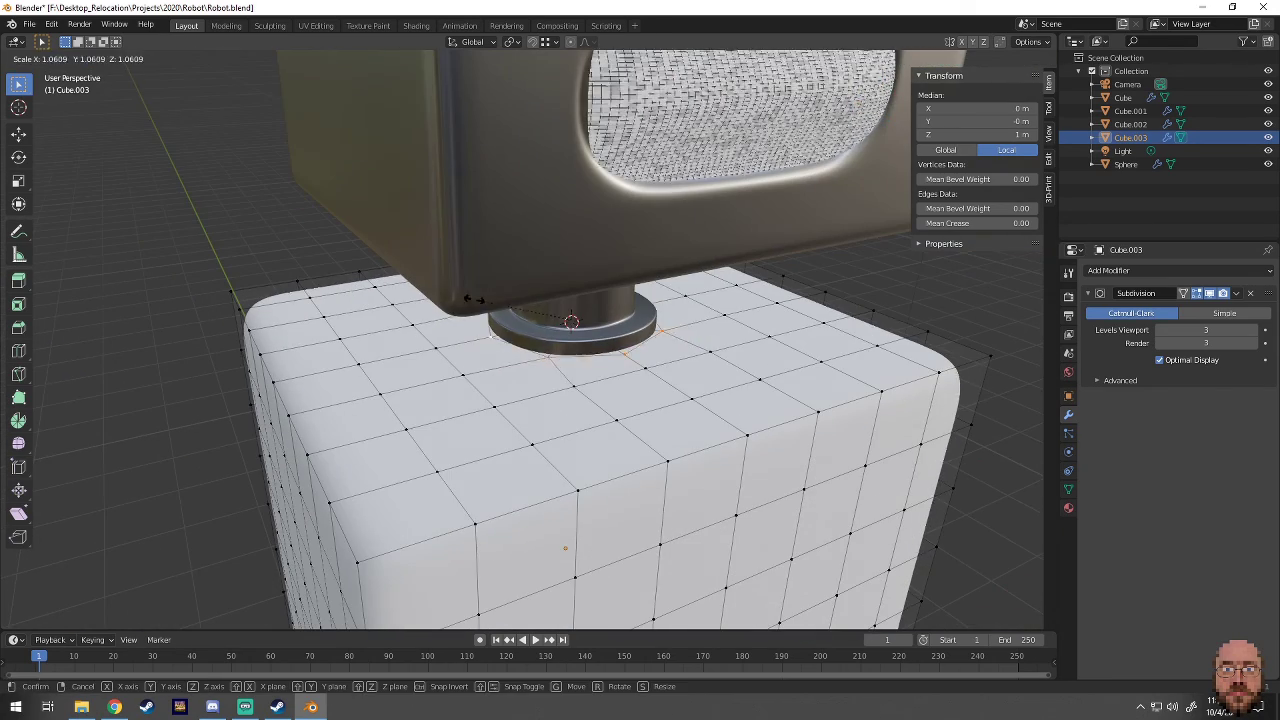
pyautogui.click(700, 470)
pyautogui.scroll(3, 640, 400)
pyautogui.hotkey('alt', 'a')
pyautogui.click(935, 77)
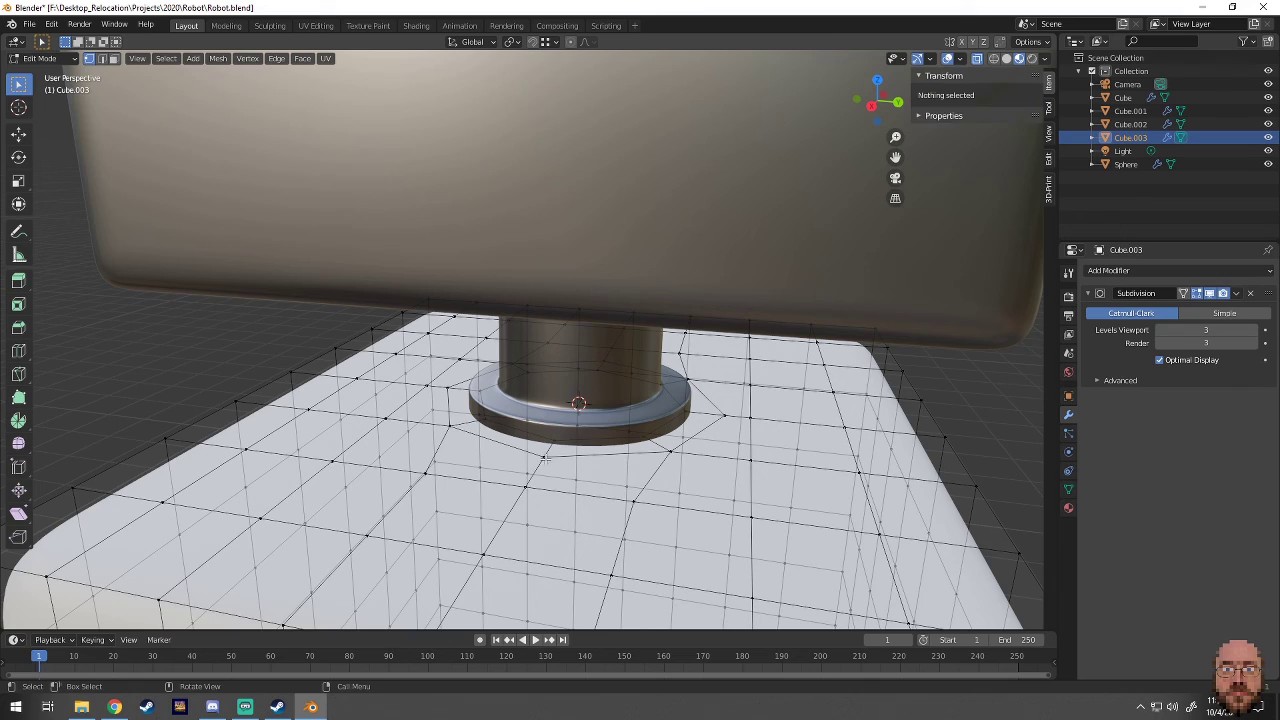
# - Add a new edge loop on the flange and raise it slightly
pyautogui.press('KP_7')
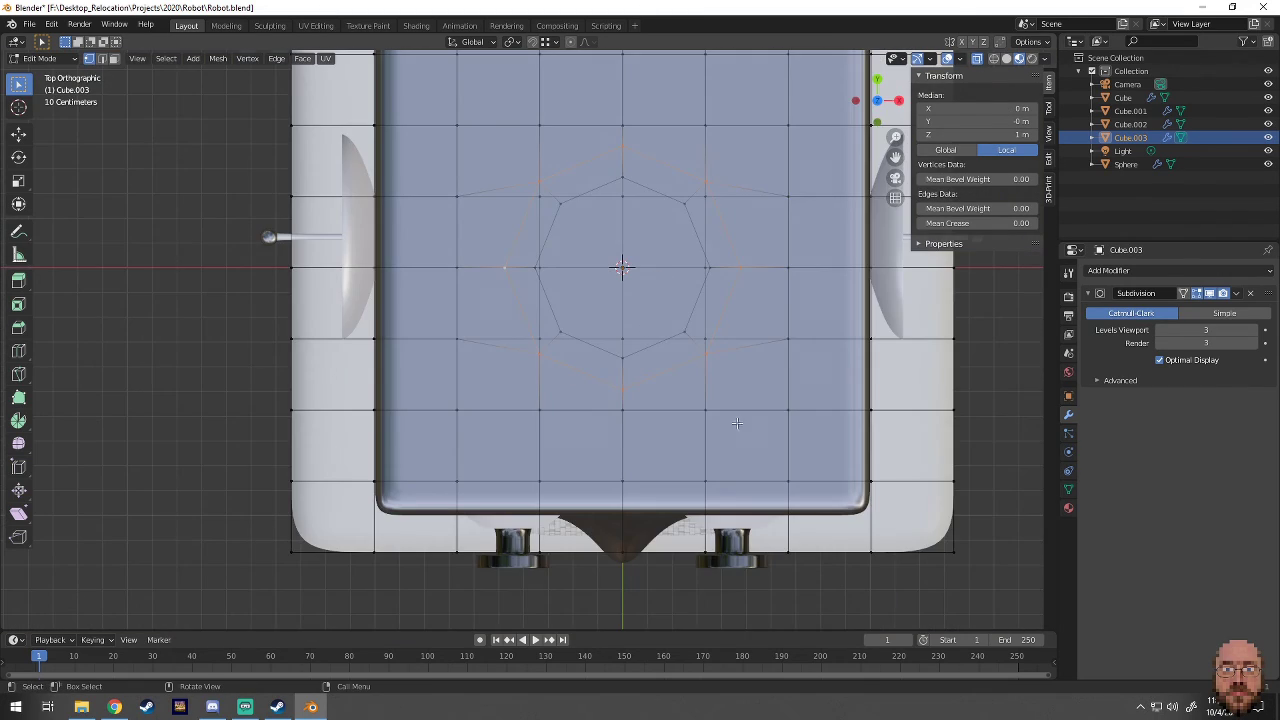
pyautogui.moveTo(737, 423); pyautogui.dragTo(757, 436, button='middle')
pyautogui.click(645, 415)
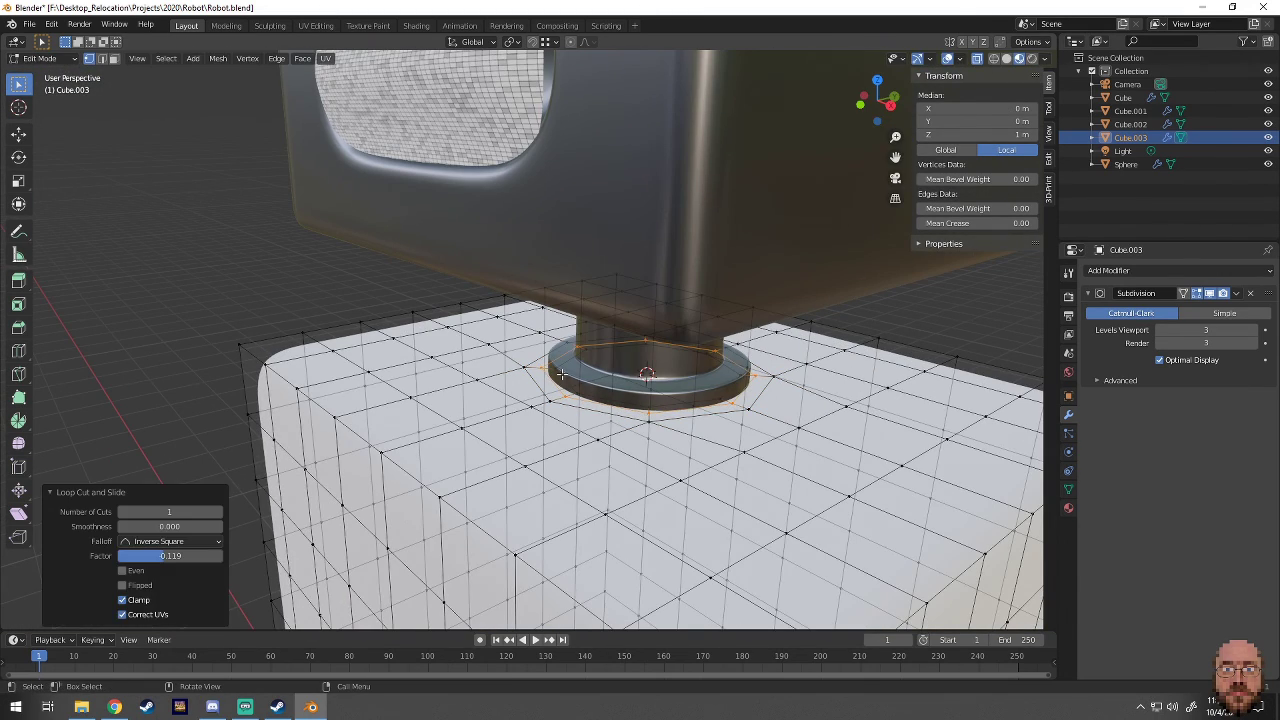
pyautogui.keyDown('alt'); pyautogui.click(562, 374); pyautogui.keyUp('alt')
pyautogui.click(578, 388)
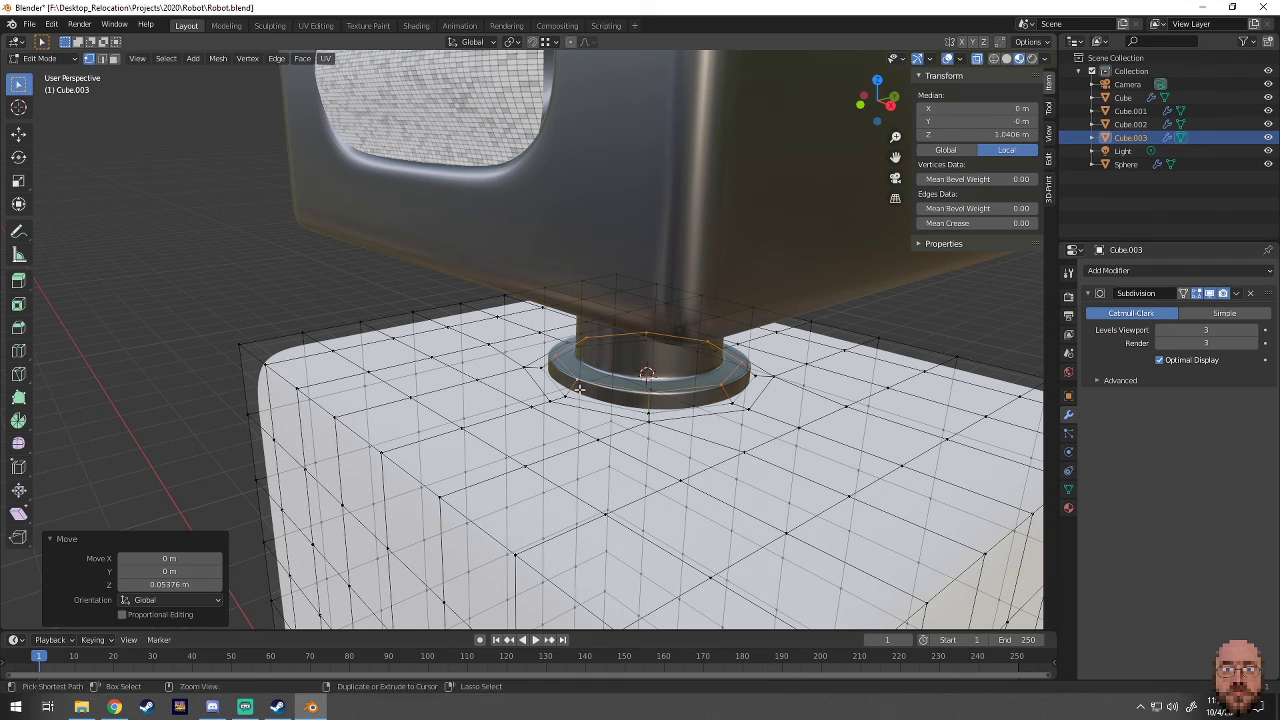
pyautogui.click(565, 393)
# - Delete the bottom-centre faces of the torso to open a gap between the legs
pyautogui.press('Tab')
pyautogui.scroll(-5, 643, 437)
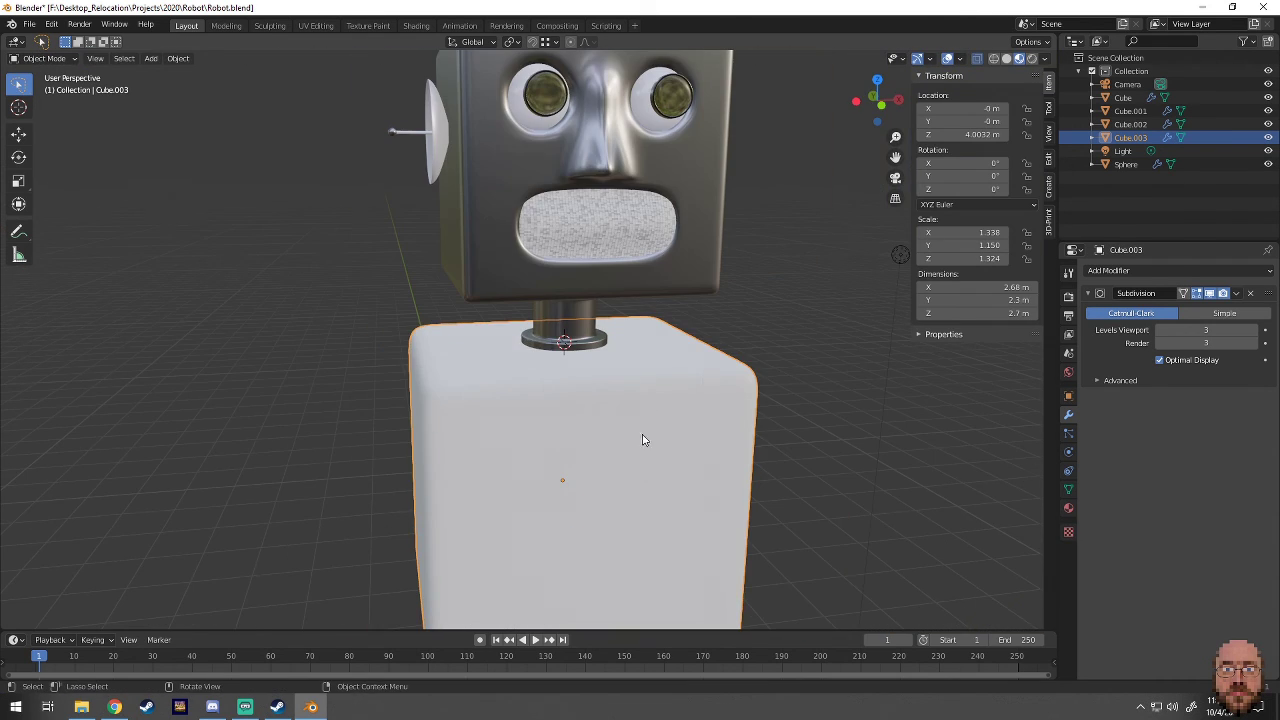
pyautogui.click(1068, 507)
pyautogui.moveTo(632, 459)
pyautogui.mouseDown(button='middle')
pyautogui.moveTo(152, 476)
pyautogui.moveTo(432, 525)
pyautogui.mouseUp(button='middle')
pyautogui.press('Tab')
pyautogui.press('x')
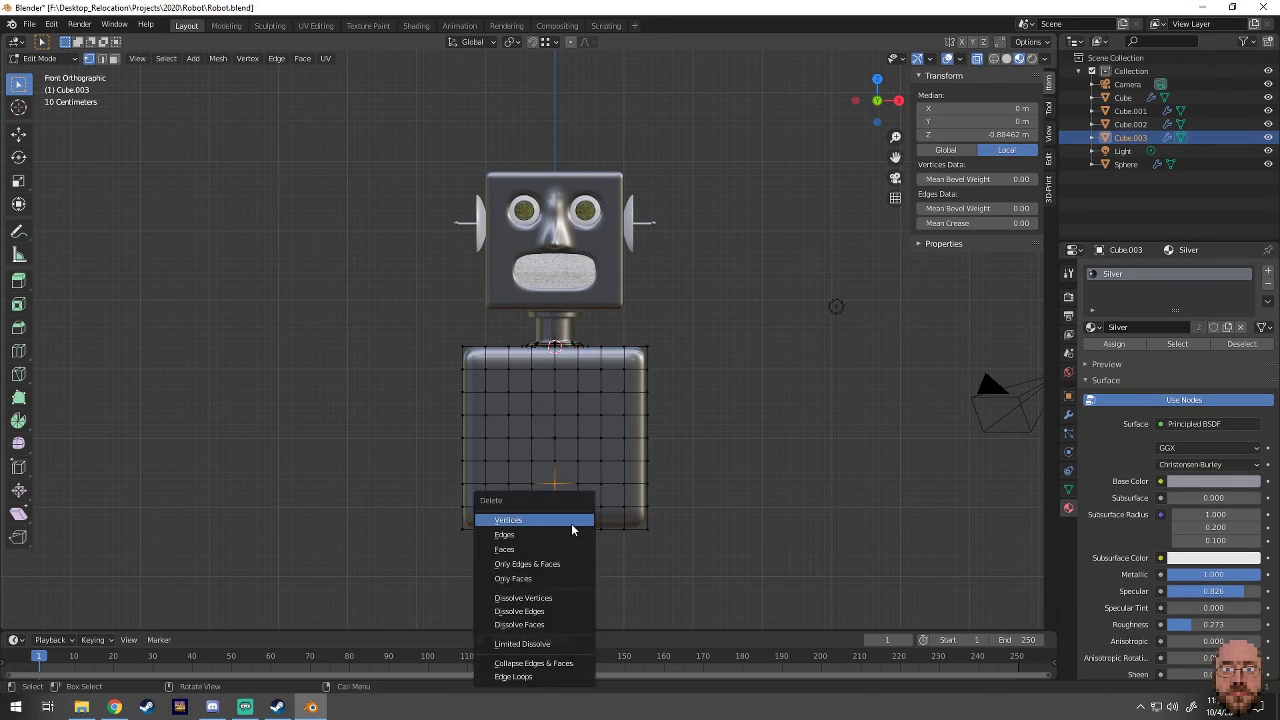
pyautogui.click(565, 545)
# - Select and delete the right half of the torso mesh
pyautogui.scroll(4, 571, 495)
pyautogui.scroll(-4, 681, 491)
pyautogui.moveTo(681, 491); pyautogui.dragTo(558, 250)
pyautogui.press('x')
pyautogui.click(574, 517)
pyautogui.moveTo(574, 517); pyautogui.dragTo(580, 451, button='middle')
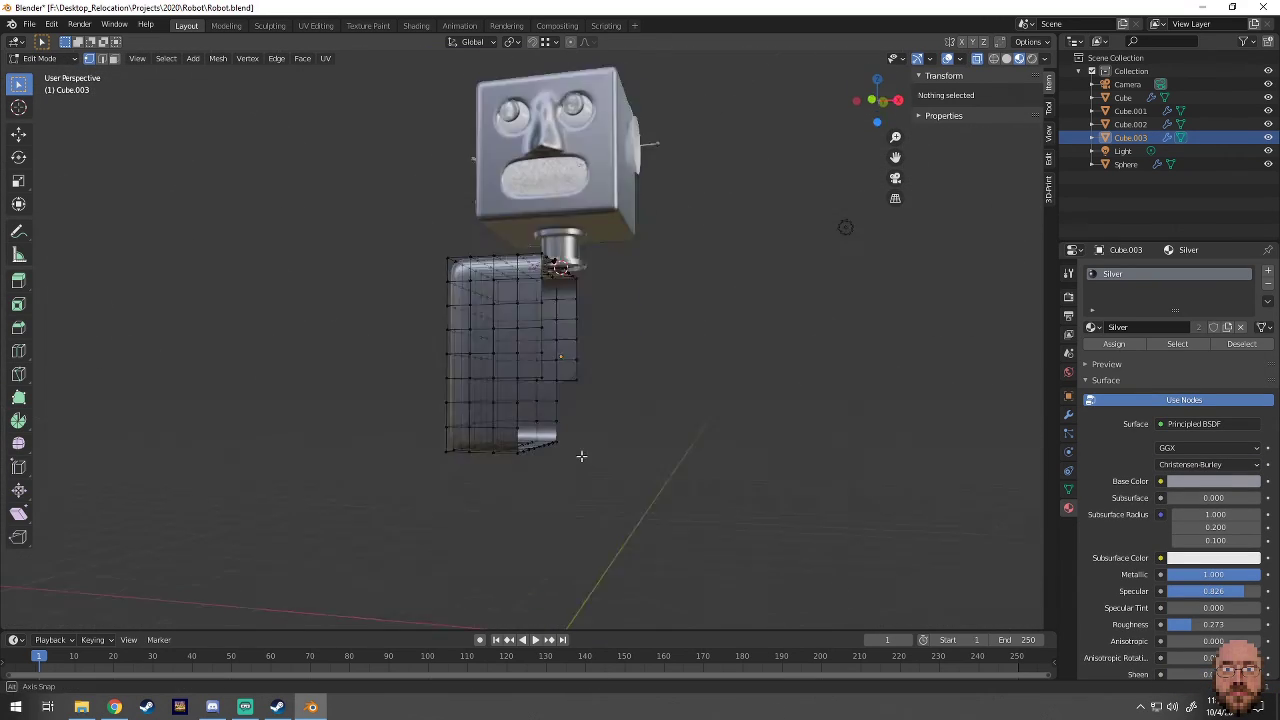
# - Add a Mirror modifier and move it above the Subdivision modifier
pyautogui.click(1180, 270)
pyautogui.click(945, 434)
pyautogui.moveTo(1268, 293); pyautogui.dragTo(1268, 420)
pyautogui.moveTo(700, 420); pyautogui.dragTo(711, 491, button='middle')
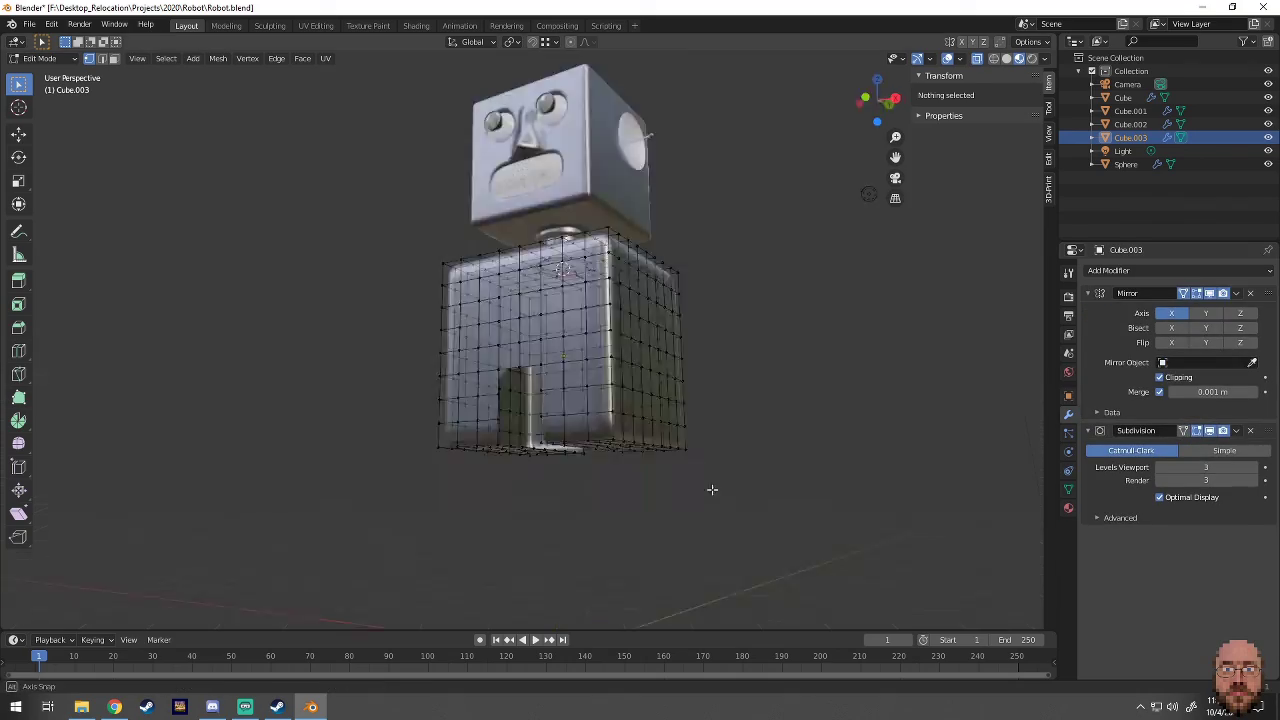
pyautogui.scroll(3, 634, 537)
pyautogui.scroll(-3, 599, 555)
# - Extrude the gap edges upward into the torso
pyautogui.press('Tab')
pyautogui.scroll(4, 600, 555)
pyautogui.press('Tab')
pyautogui.moveTo(582, 476); pyautogui.dragTo(519, 588, button='middle')
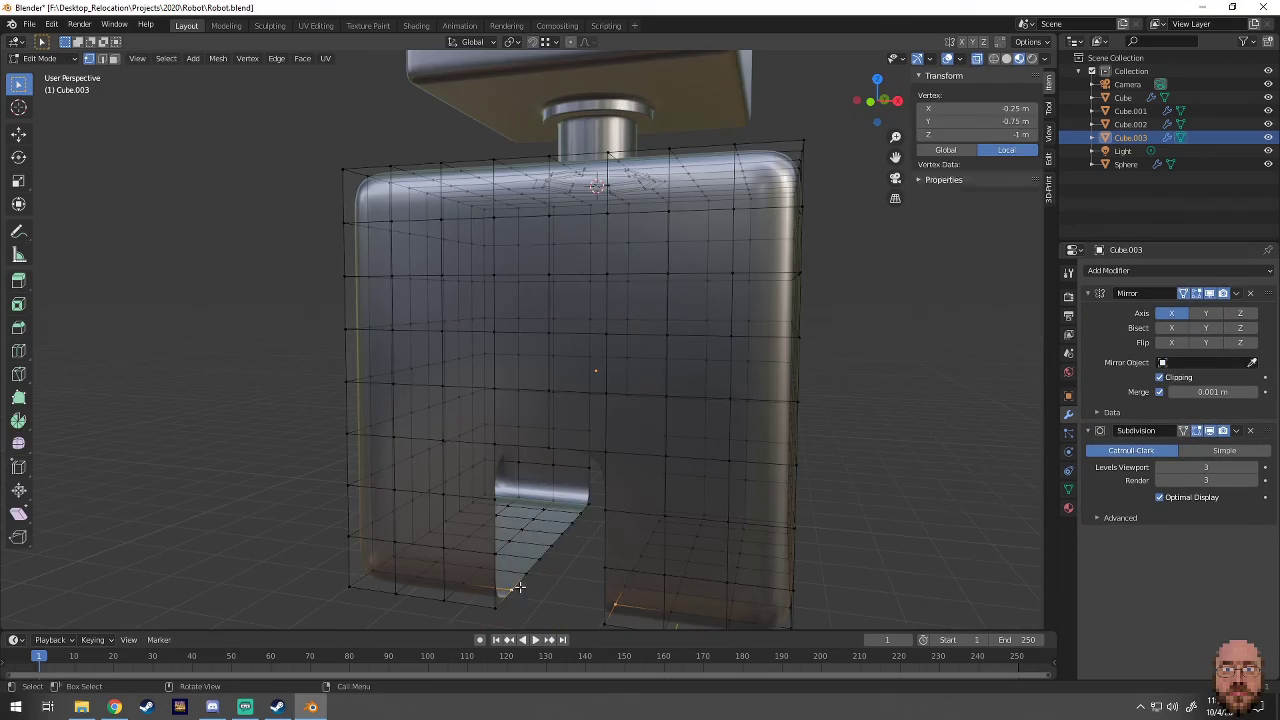
pyautogui.press('e')
pyautogui.click(539, 505)
pyautogui.moveTo(539, 505)
pyautogui.mouseDown(button='middle')
pyautogui.moveTo(545, 480)
pyautogui.moveTo(539, 497)
pyautogui.moveTo(578, 480)
pyautogui.mouseUp(button='middle')
pyautogui.moveTo(579, 415)
pyautogui.mouseDown(button='middle')
pyautogui.moveTo(486, 523)
pyautogui.moveTo(453, 622)
pyautogui.mouseUp(button='middle')
# - Undo and redo the gap extrusion, keeping it with the top edges selected
pyautogui.hotkey('ctrl', 'z')
pyautogui.hotkey('ctrl', 'shift', 'z')
pyautogui.moveTo(460, 490)
pyautogui.mouseDown(button='middle')
pyautogui.moveTo(470, 470)
pyautogui.moveTo(450, 480)
pyautogui.moveTo(464, 489)
pyautogui.moveTo(477, 443)
pyautogui.moveTo(494, 166)
pyautogui.moveTo(641, 604)
pyautogui.mouseUp(button='middle')
pyautogui.hotkey('ctrl', 'z')
pyautogui.moveTo(680, 453)
pyautogui.mouseDown(button='middle')
pyautogui.moveTo(608, 460)
pyautogui.moveTo(528, 525)
pyautogui.moveTo(520, 420)
pyautogui.mouseUp(button='middle')
pyautogui.hotkey('ctrl', 'shift', 'z')
# - In X-ray view, select the whole mesh and Merge by Distance to remove overlapping vertices
pyautogui.hotkey('alt', 'z')
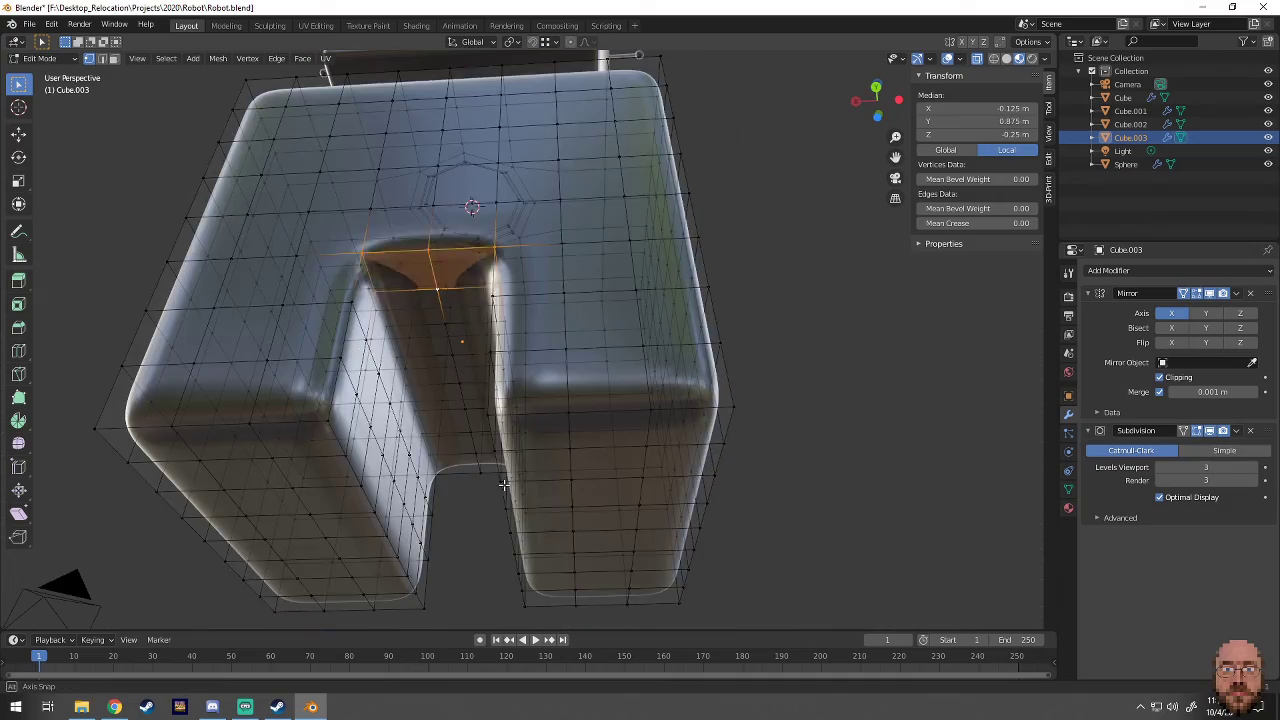
pyautogui.press('a')
pyautogui.click(218, 58)
pyautogui.click(405, 451)
pyautogui.moveTo(415, 438)
pyautogui.mouseDown(button='middle')
pyautogui.moveTo(528, 387)
pyautogui.moveTo(480, 488)
pyautogui.moveTo(600, 470)
pyautogui.moveTo(486, 491)
pyautogui.moveTo(756, 443)
pyautogui.moveTo(443, 429)
pyautogui.moveTo(500, 500)
pyautogui.mouseUp(button='middle')
pyautogui.scroll(3, 528, 387)
pyautogui.click(480, 488)
pyautogui.hotkey('alt', 'a')
# - Add a loop cut slid lower across the body
pyautogui.scroll(2, 500, 500)
pyautogui.hotkey('ctrl', 'r')
pyautogui.moveTo(457, 387)
pyautogui.mouseDown(button='middle')
pyautogui.moveTo(591, 414)
pyautogui.moveTo(367, 511)
pyautogui.moveTo(380, 480)
pyautogui.moveTo(643, 523)
pyautogui.mouseUp(button='middle')
pyautogui.click(514, 406)
pyautogui.click(563, 441)
pyautogui.click(540, 435)
# - Place another loop cut and view the torso straight from the front
pyautogui.scroll(5, 361, 472)
pyautogui.press('Tab')
pyautogui.scroll(-5, 396, 509)
pyautogui.press('Tab')
pyautogui.click(487, 475)
pyautogui.press('KP_1')
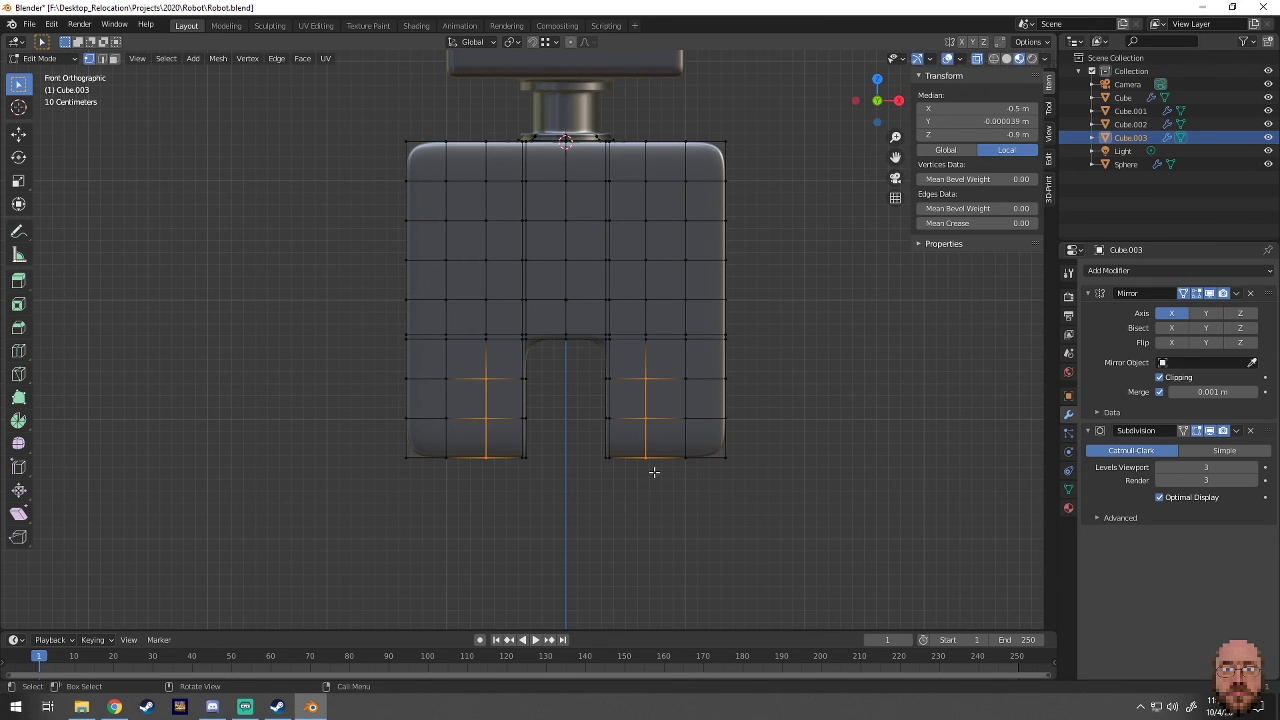
# - Shift the leg edges sideways on X twice to taper the legs
pyautogui.press('g')
pyautogui.press('x')
pyautogui.click(659, 420)
pyautogui.click(637, 478)
pyautogui.press('g')
pyautogui.press('x')
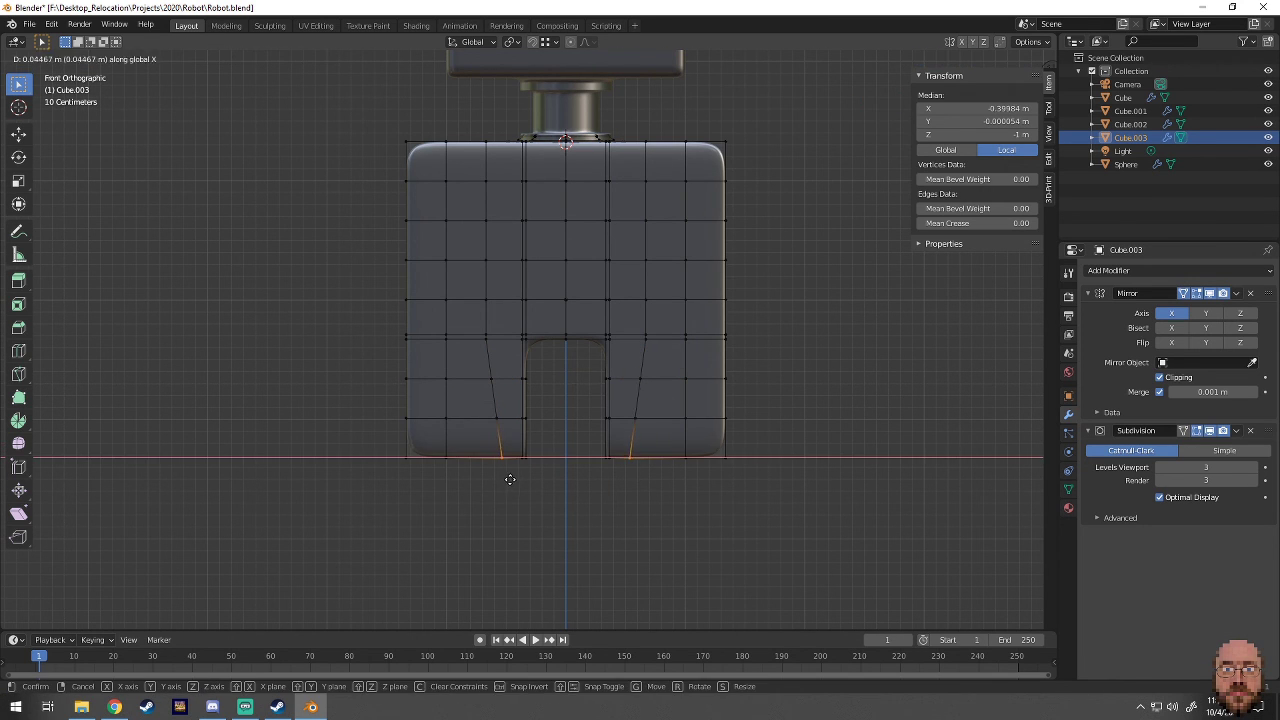
pyautogui.click(511, 472)
# - Lower the horizontal edge loop across the legs
pyautogui.keyDown('alt'); pyautogui.click(407, 370); pyautogui.keyUp('alt')
pyautogui.press('g')
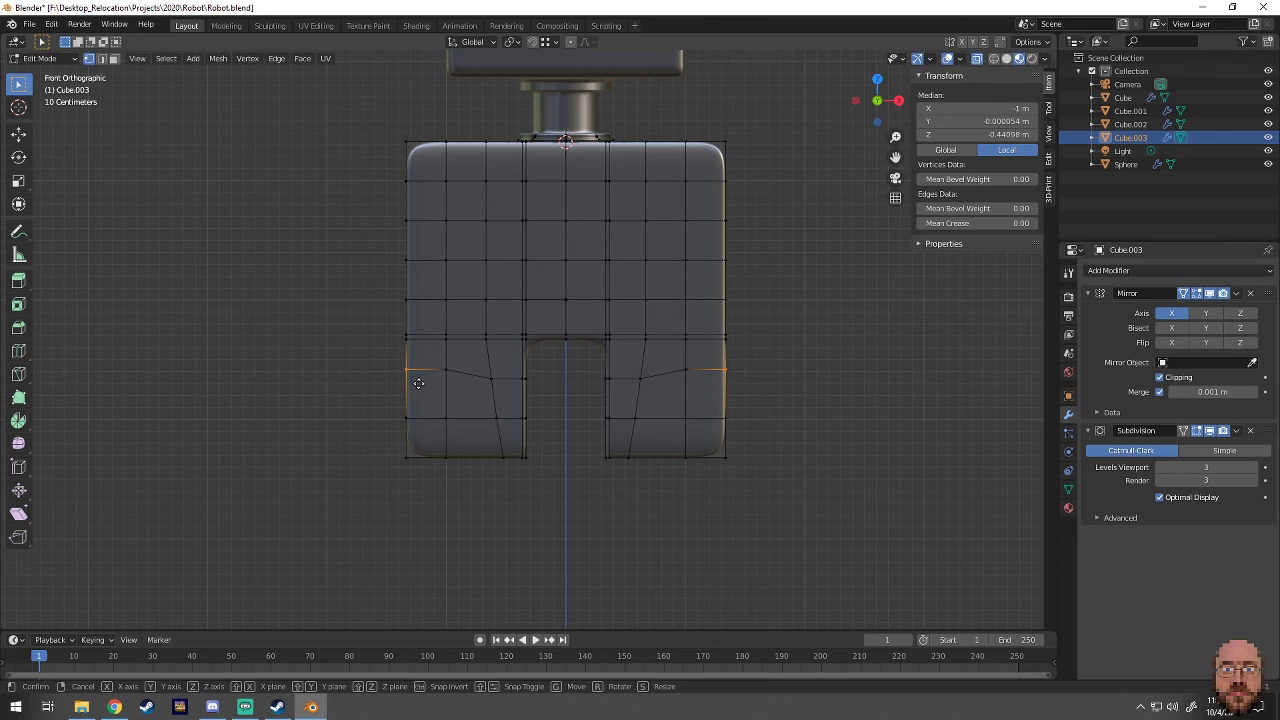
pyautogui.click(460, 474)
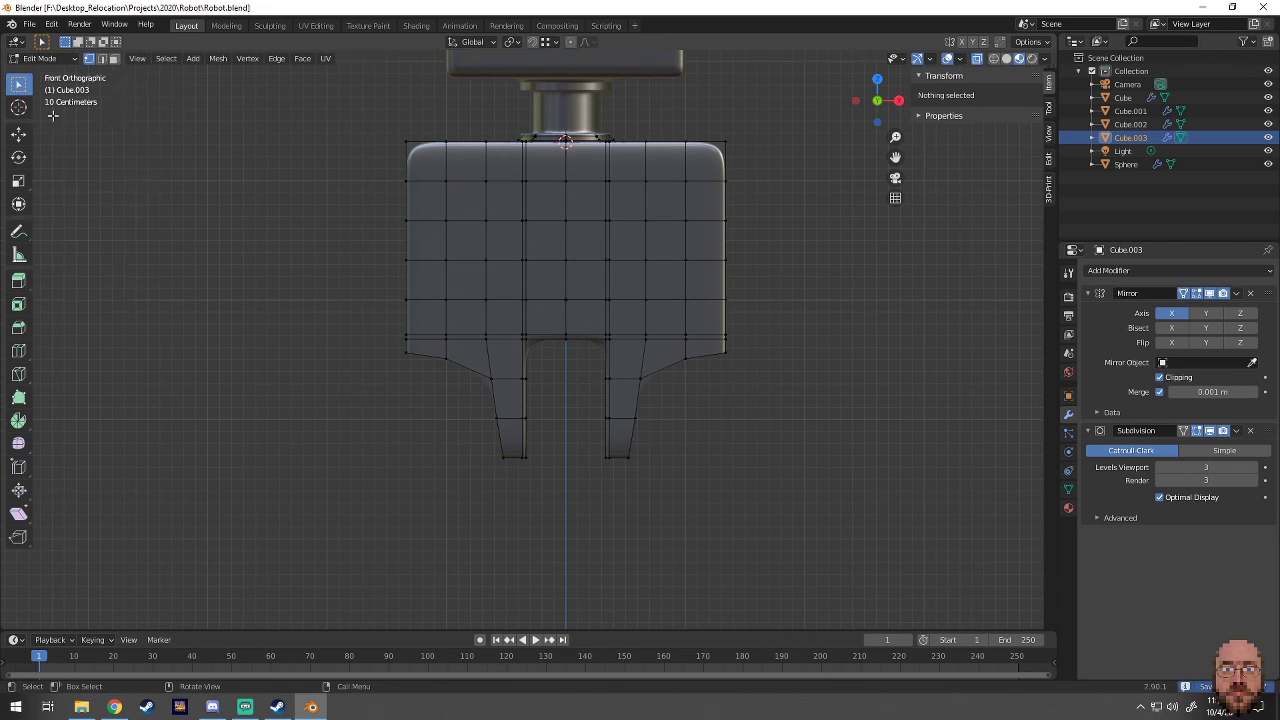
pyautogui.moveTo(460, 474); pyautogui.dragTo(355, 521, button='middle')
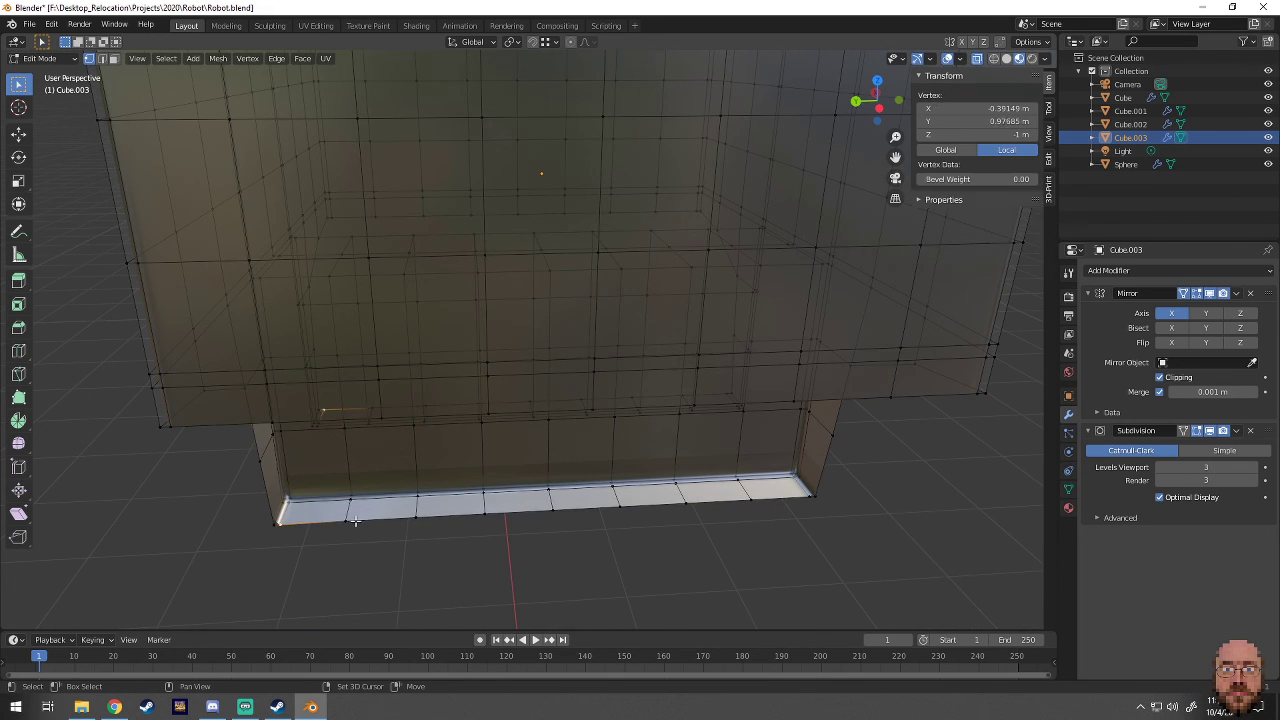
pyautogui.click(721, 546)
pyautogui.moveTo(721, 546)
pyautogui.mouseDown(button='middle')
pyautogui.moveTo(640, 470)
pyautogui.moveTo(771, 314)
pyautogui.mouseUp(button='middle')
pyautogui.hotkey('ctrl', 'z')
pyautogui.hotkey('ctrl', 'z')
pyautogui.scroll(3, 698, 406)
pyautogui.scroll(-4, 666, 412)
# - Lower an underside edge loop straight down on Z
pyautogui.press('g')
pyautogui.press('x')
pyautogui.press('Escape')
pyautogui.moveTo(786, 245)
pyautogui.mouseDown(button='middle')
pyautogui.moveTo(700, 330)
pyautogui.moveTo(285, 330)
pyautogui.mouseUp(button='middle')
pyautogui.keyDown('alt'); pyautogui.click(697, 340); pyautogui.keyUp('alt')
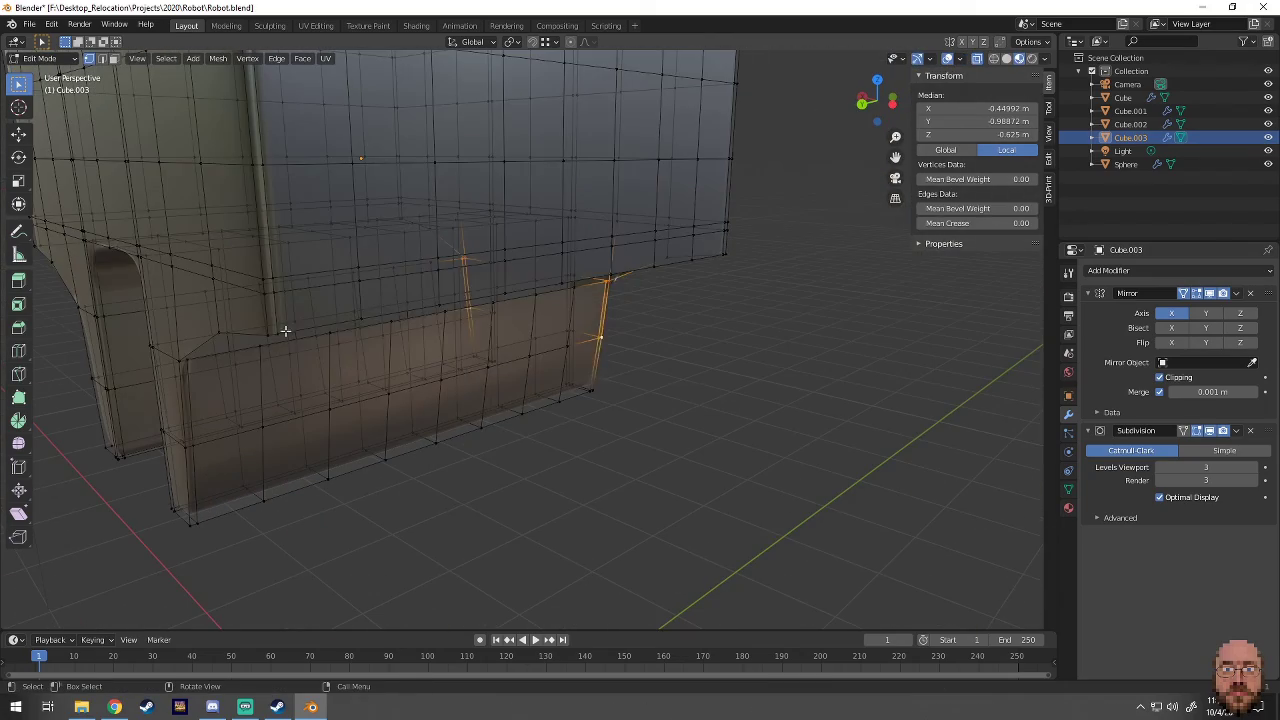
pyautogui.moveTo(659, 279)
pyautogui.mouseDown(button='middle')
pyautogui.moveTo(560, 385)
pyautogui.moveTo(390, 391)
pyautogui.mouseUp(button='middle')
pyautogui.keyDown('alt'); pyautogui.click(560, 385); pyautogui.keyUp('alt')
pyautogui.press('g')
pyautogui.press('z')
pyautogui.click(563, 381)
# - Lower a second underside edge loop on Z
pyautogui.click(390, 391)
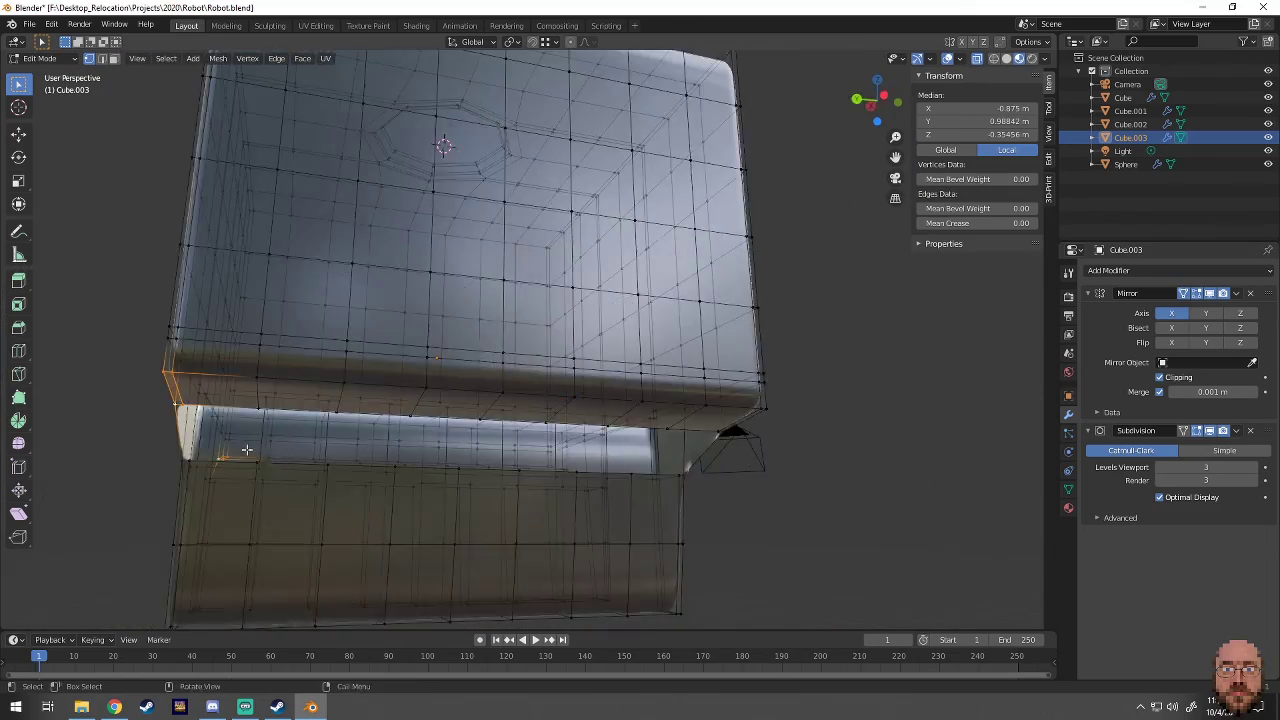
pyautogui.moveTo(335, 432)
pyautogui.mouseDown(button='middle')
pyautogui.moveTo(657, 394)
pyautogui.moveTo(443, 393)
pyautogui.moveTo(553, 487)
pyautogui.mouseUp(button='middle')
pyautogui.keyDown('alt'); pyautogui.click(545, 470); pyautogui.keyUp('alt')
pyautogui.press('g')
pyautogui.press('z')
pyautogui.click(548, 480)
# - Return to a straight front view of the robot
pyautogui.press('a')
pyautogui.click(312, 384)
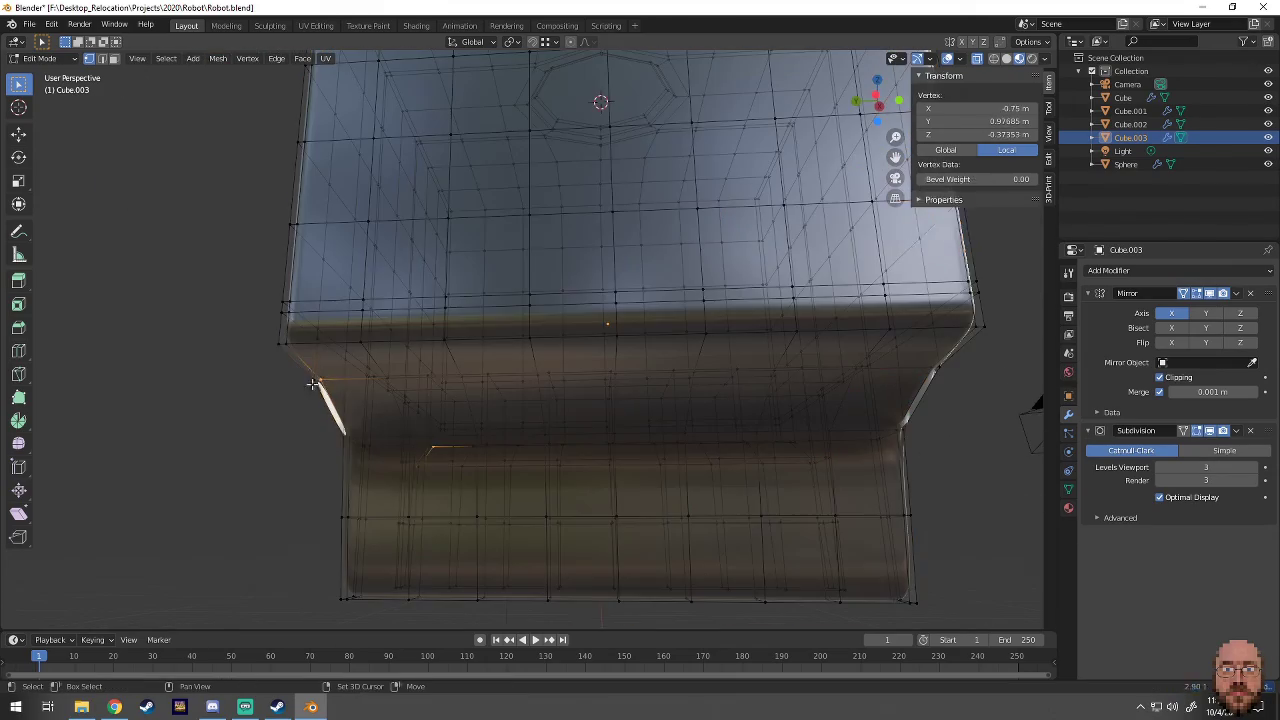
pyautogui.moveTo(683, 478)
pyautogui.mouseDown(button='middle')
pyautogui.moveTo(740, 482)
pyautogui.moveTo(754, 393)
pyautogui.mouseUp(button='middle')
pyautogui.scroll(-3, 792, 484)
pyautogui.press('KP_1')
pyautogui.scroll(-2, 716, 442)
# - Scale the whole torso mesh 1.225 on Z and raise it vertically
pyautogui.press('KP_1')
pyautogui.press('a')
pyautogui.press('s')
pyautogui.press('z')
pyautogui.click(700, 455)
pyautogui.press('g')
pyautogui.press('z')
pyautogui.click(696, 458)
pyautogui.press('KP_1')
pyautogui.scroll(1, 754, 393)
# - Widen the torso's top corner vertices along X with proportional editing on
pyautogui.moveTo(427, 165); pyautogui.dragTo(491, 214)
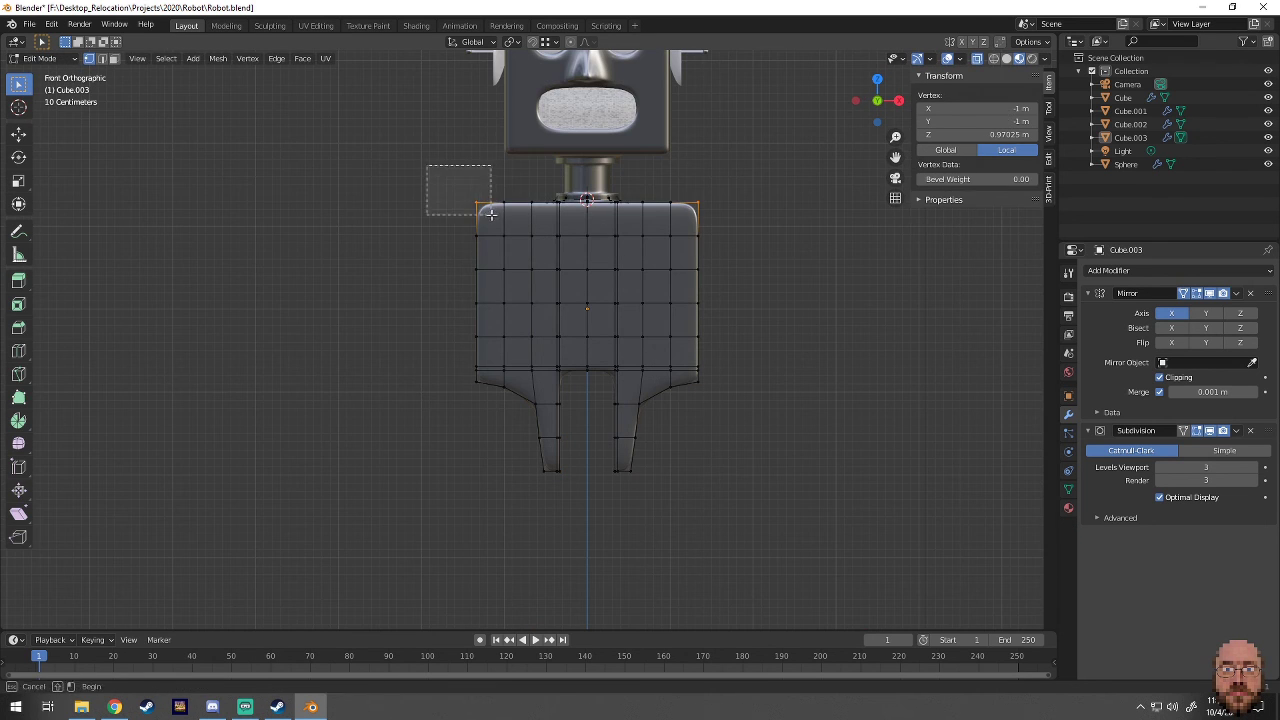
pyautogui.press('o')
pyautogui.click(585, 41)
pyautogui.press('g')
pyautogui.press('x')
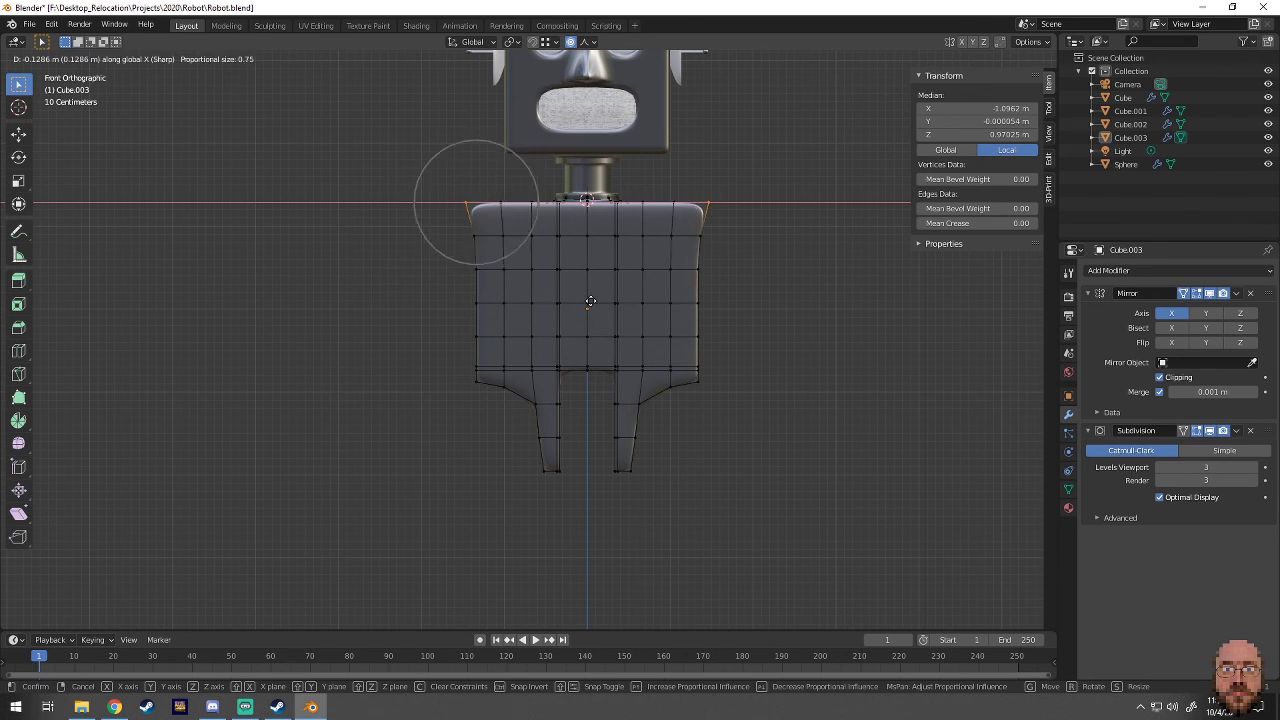
pyautogui.click(570, 333)
# - Reduce the torso's depth by adjusting a horizontal edge loop in side view
pyautogui.press('KP_3')
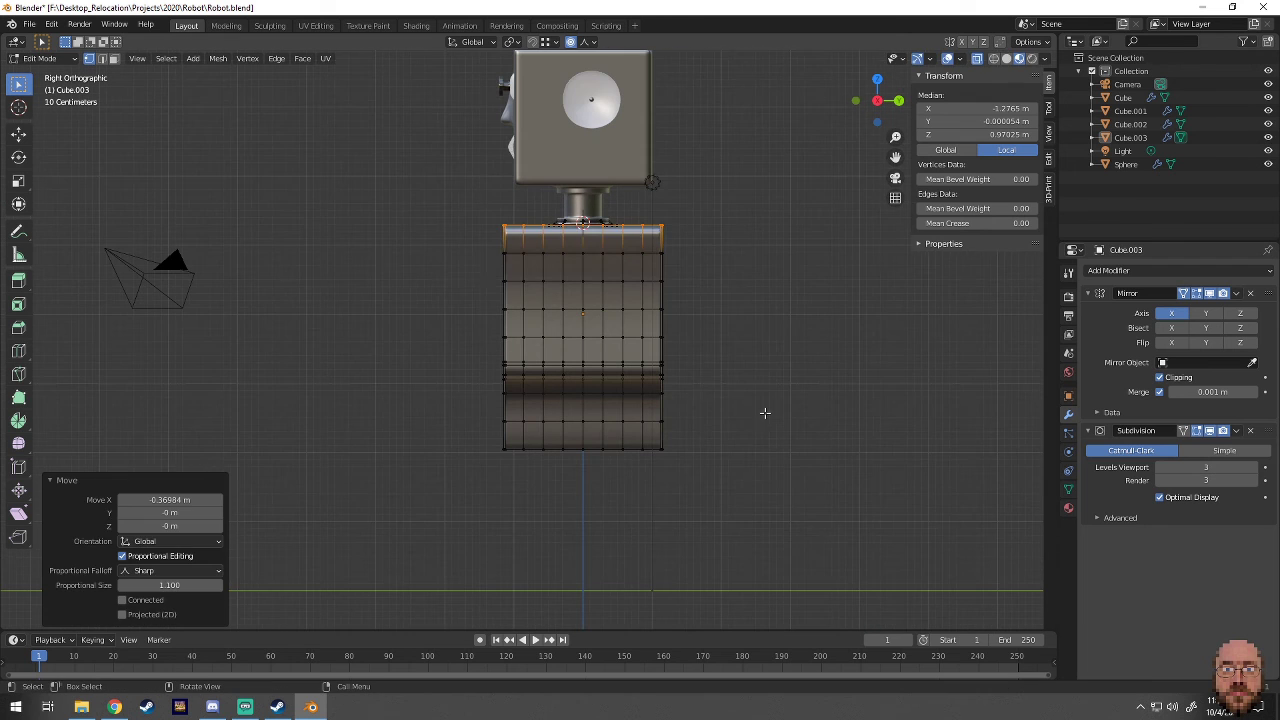
pyautogui.keyDown('alt'); pyautogui.click(695, 299); pyautogui.keyUp('alt')
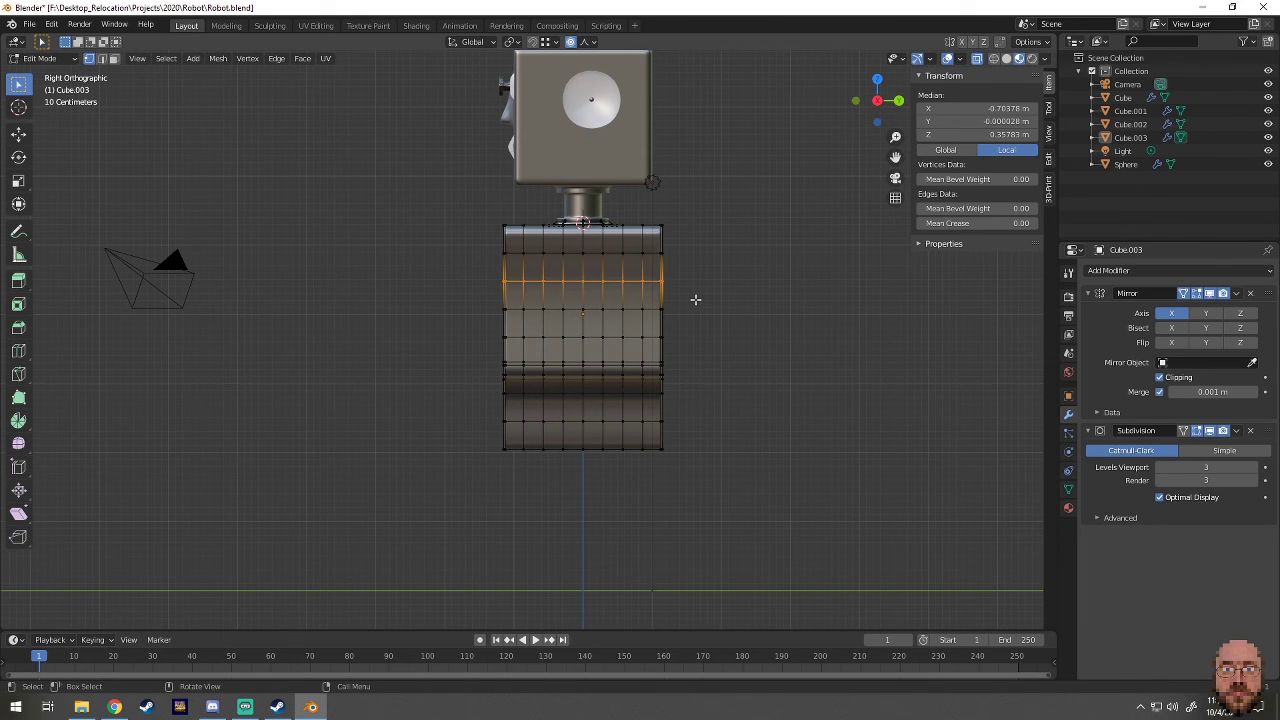
pyautogui.click(703, 371)
pyautogui.moveTo(703, 371)
pyautogui.mouseDown(button='middle')
pyautogui.moveTo(528, 455)
pyautogui.moveTo(610, 352)
pyautogui.moveTo(660, 357)
pyautogui.mouseUp(button='middle')
pyautogui.press('Tab')
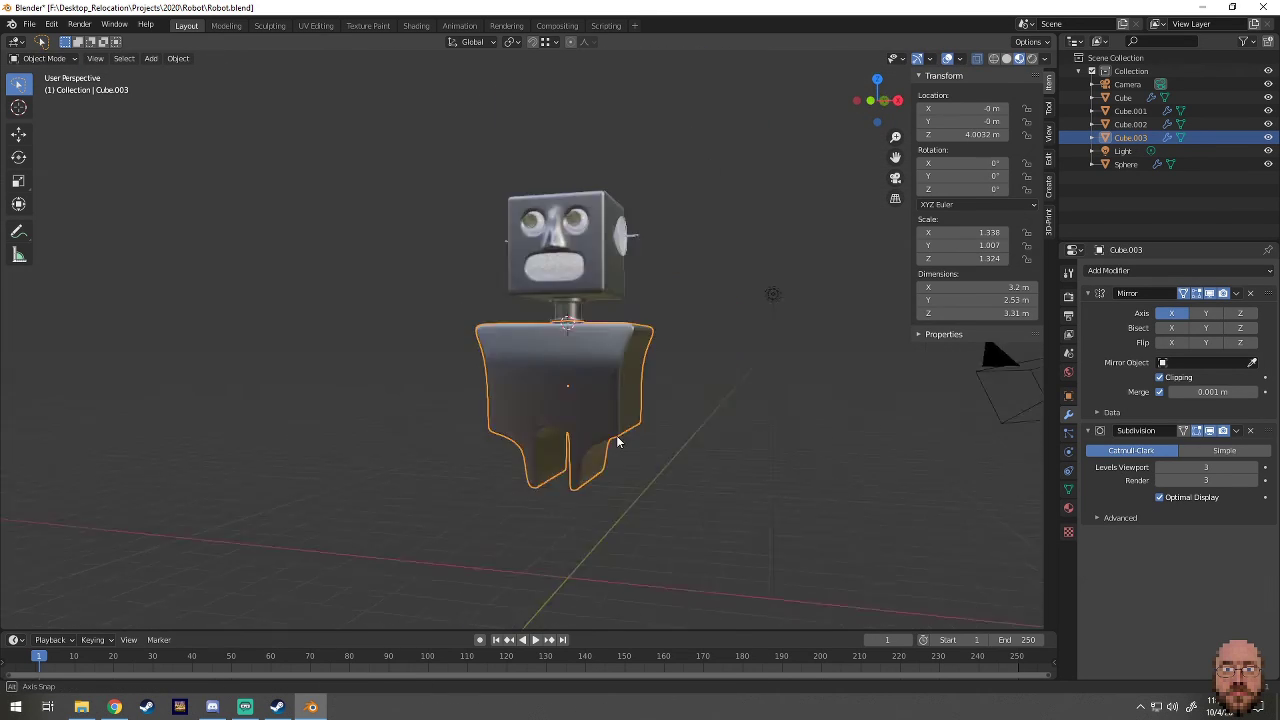
# - Scale the chest loop along X and inset the chest faces between two loops
pyautogui.press('Tab')
pyautogui.press('KP_1')
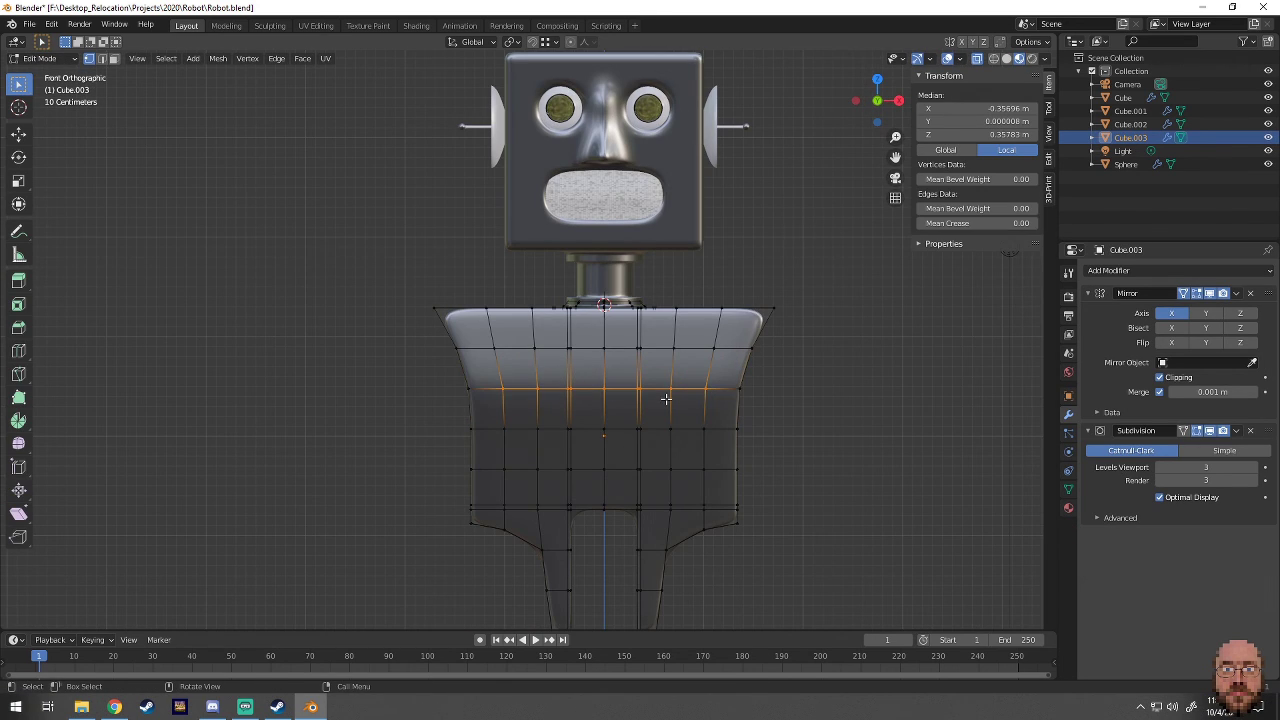
pyautogui.press('s')
pyautogui.press('x')
pyautogui.click(668, 400)
pyautogui.moveTo(586, 395); pyautogui.dragTo(587, 395)
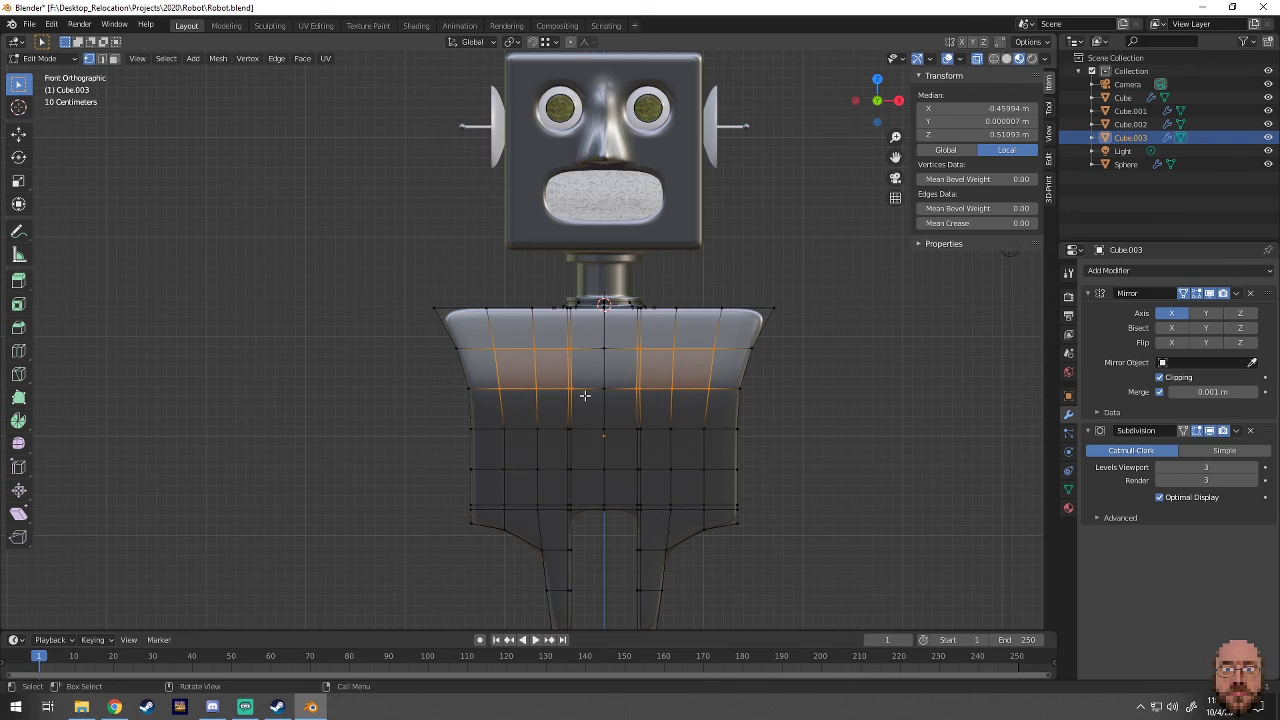
pyautogui.scroll(3, 590, 412)
pyautogui.click(302, 58)
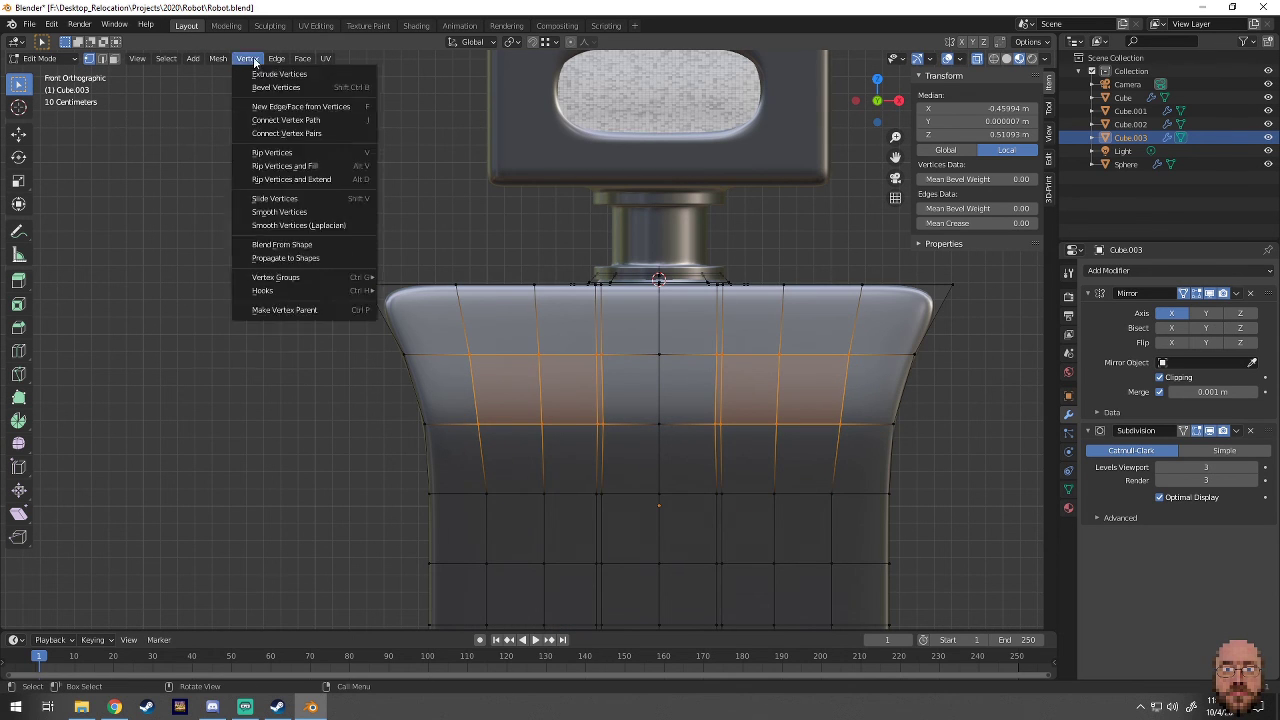
pyautogui.click(322, 126)
pyautogui.click(314, 135)
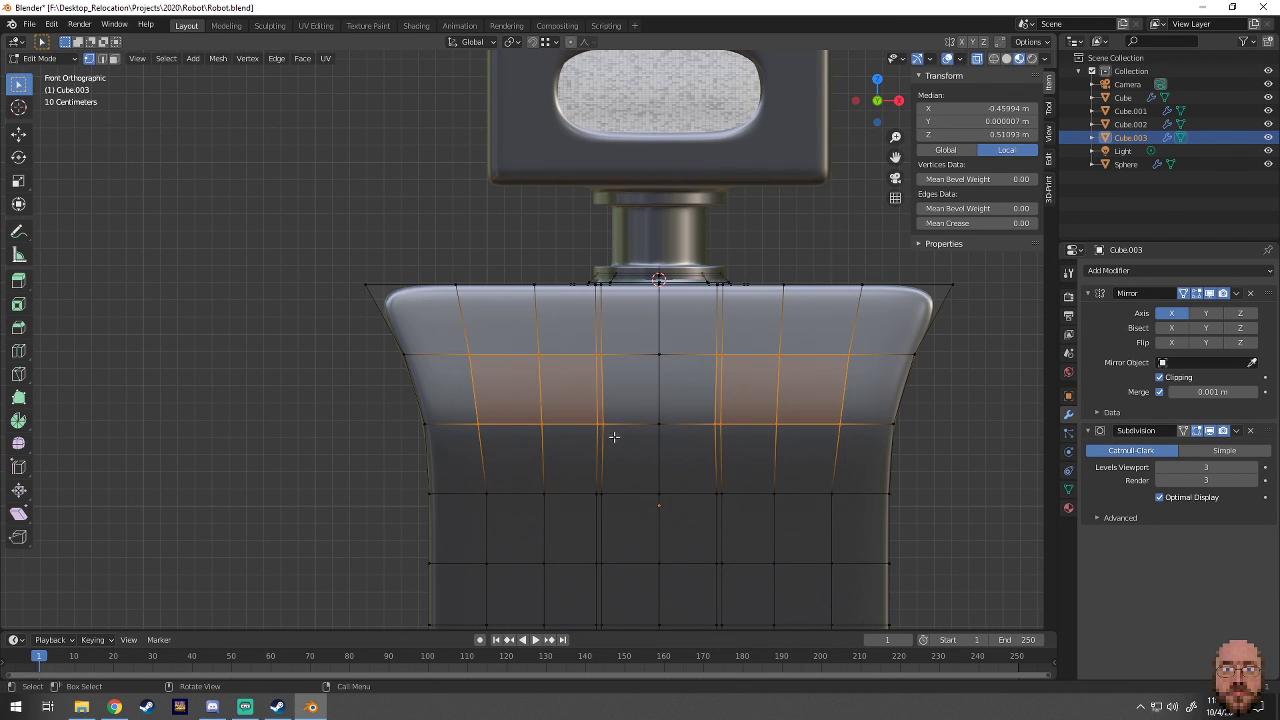
pyautogui.click(302, 58)
# - Slide a chest edge and push a block of chest faces back in depth
pyautogui.moveTo(457, 329); pyautogui.dragTo(623, 498)
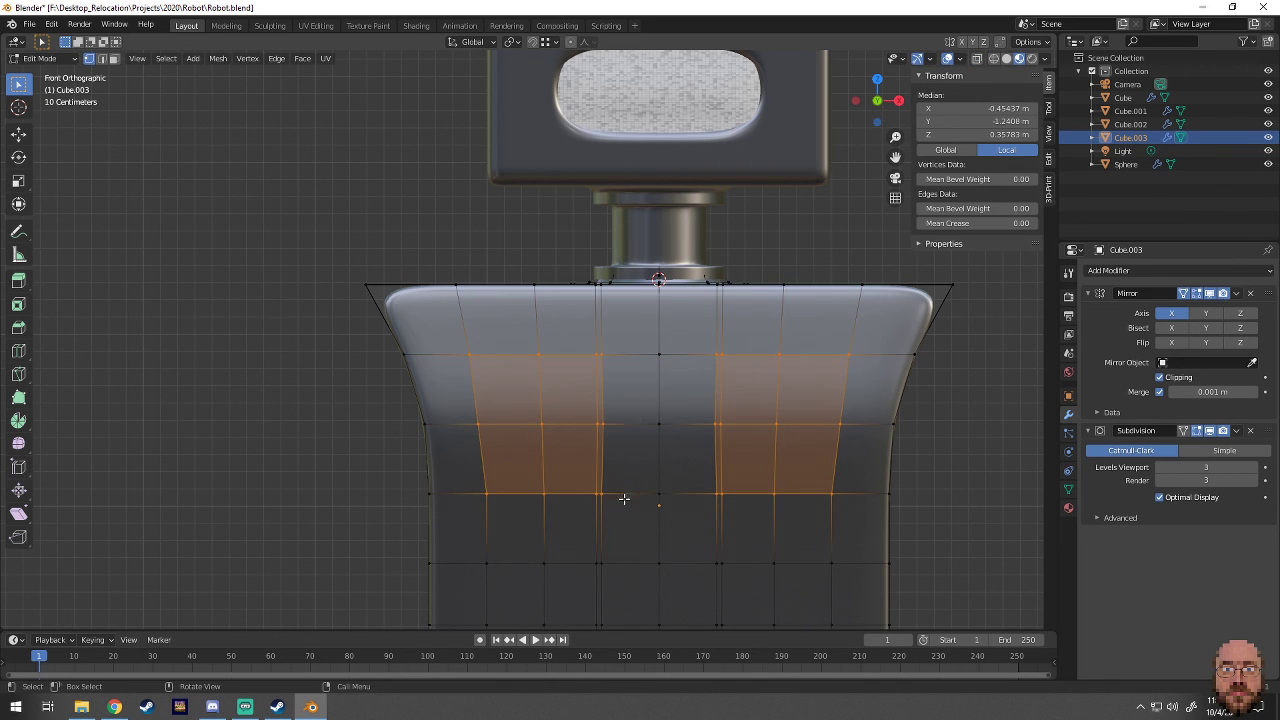
pyautogui.click(606, 368)
pyautogui.click(630, 458)
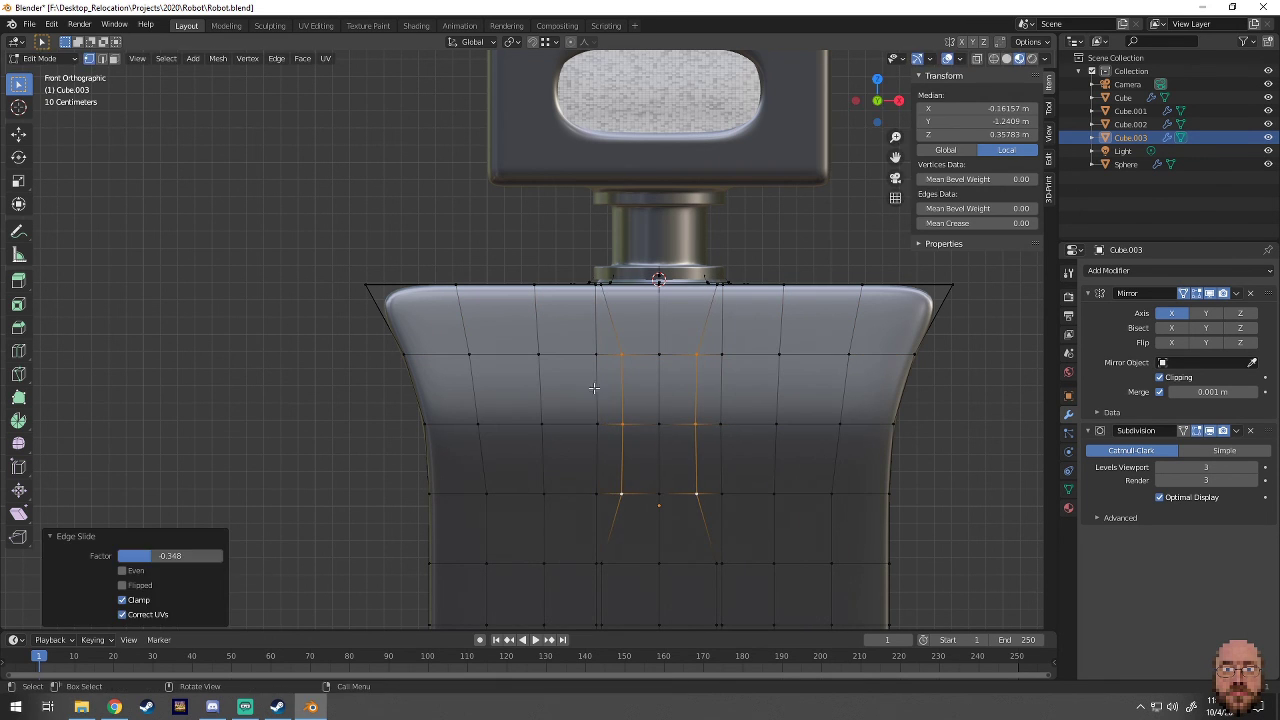
pyautogui.moveTo(638, 380); pyautogui.dragTo(478, 500)
pyautogui.moveTo(478, 500)
pyautogui.mouseDown(button='middle')
pyautogui.moveTo(600, 457)
pyautogui.moveTo(524, 360)
pyautogui.mouseUp(button='middle')
pyautogui.click(591, 450)
# - Add a loop across the torso top and push the chest faces inward along Y
pyautogui.moveTo(482, 343); pyautogui.dragTo(454, 430)
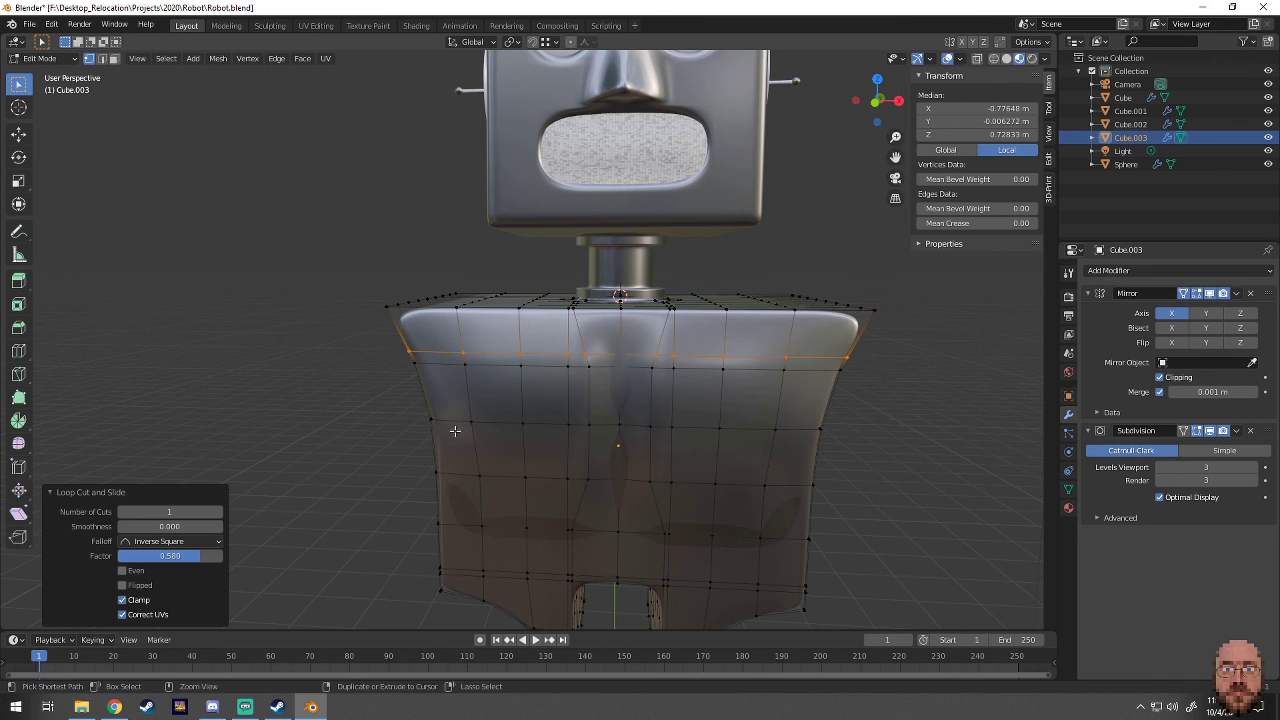
pyautogui.click(441, 484)
pyautogui.press('KP_1')
pyautogui.click(489, 349)
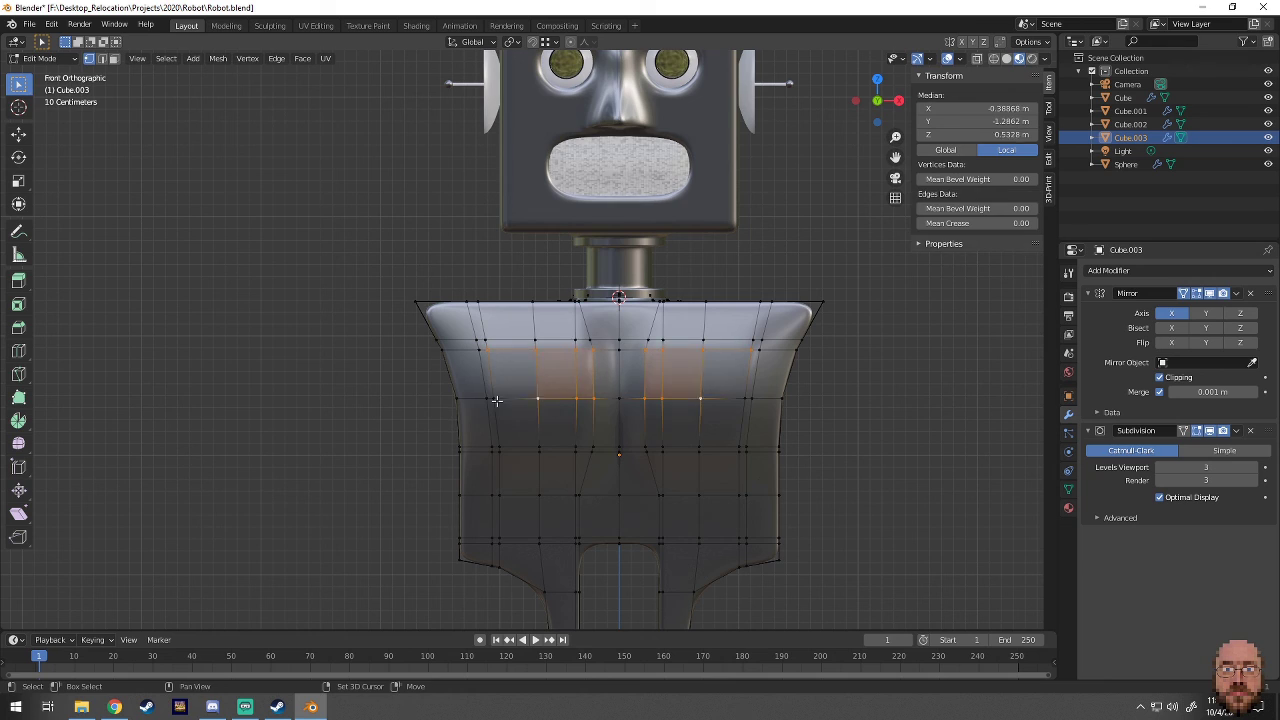
pyautogui.moveTo(496, 400)
pyautogui.mouseDown(button='middle')
pyautogui.moveTo(586, 494)
pyautogui.moveTo(669, 514)
pyautogui.mouseUp(button='middle')
pyautogui.press('g')
pyautogui.press('y')
pyautogui.click(586, 505)
pyautogui.press('Tab')
# - Loop-cut the lower torso and scale the selected loops inward into horizontal ribs
pyautogui.press('KP_1')
pyautogui.press('Tab')
pyautogui.hotkey('ctrl', 'r')
pyautogui.click(649, 410)
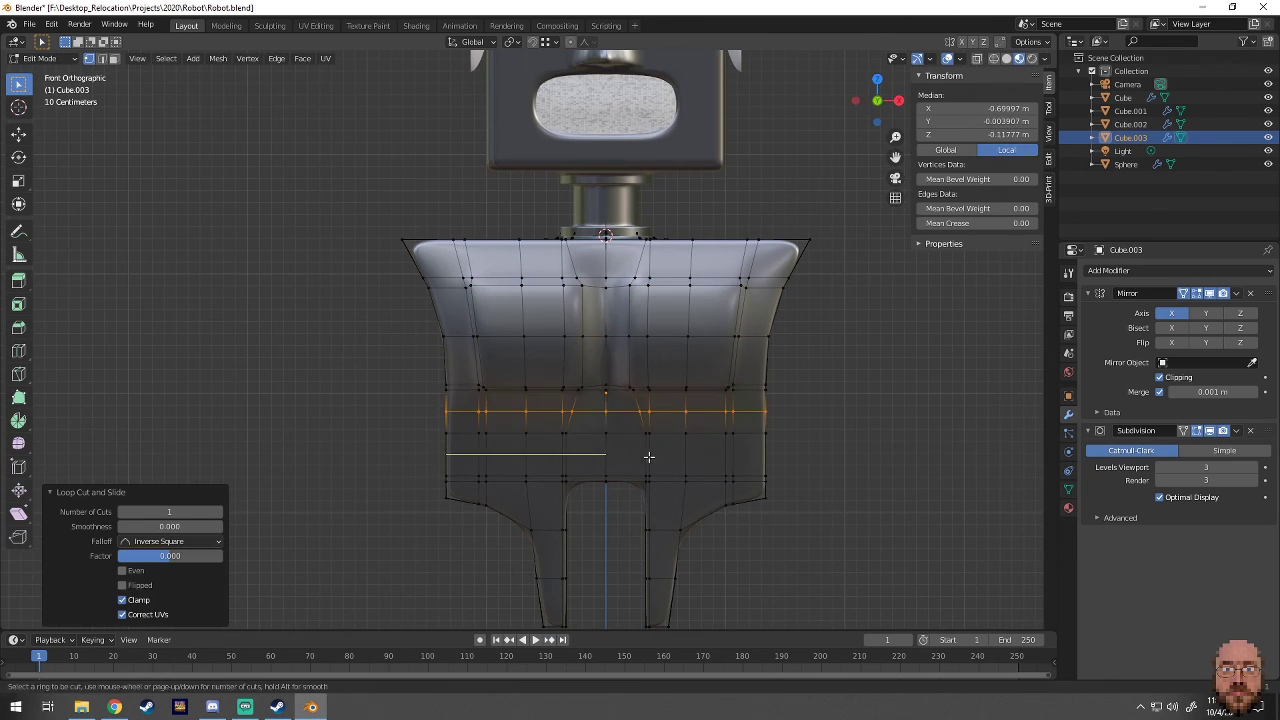
pyautogui.scroll(2, 572, 449)
pyautogui.click(332, 373)
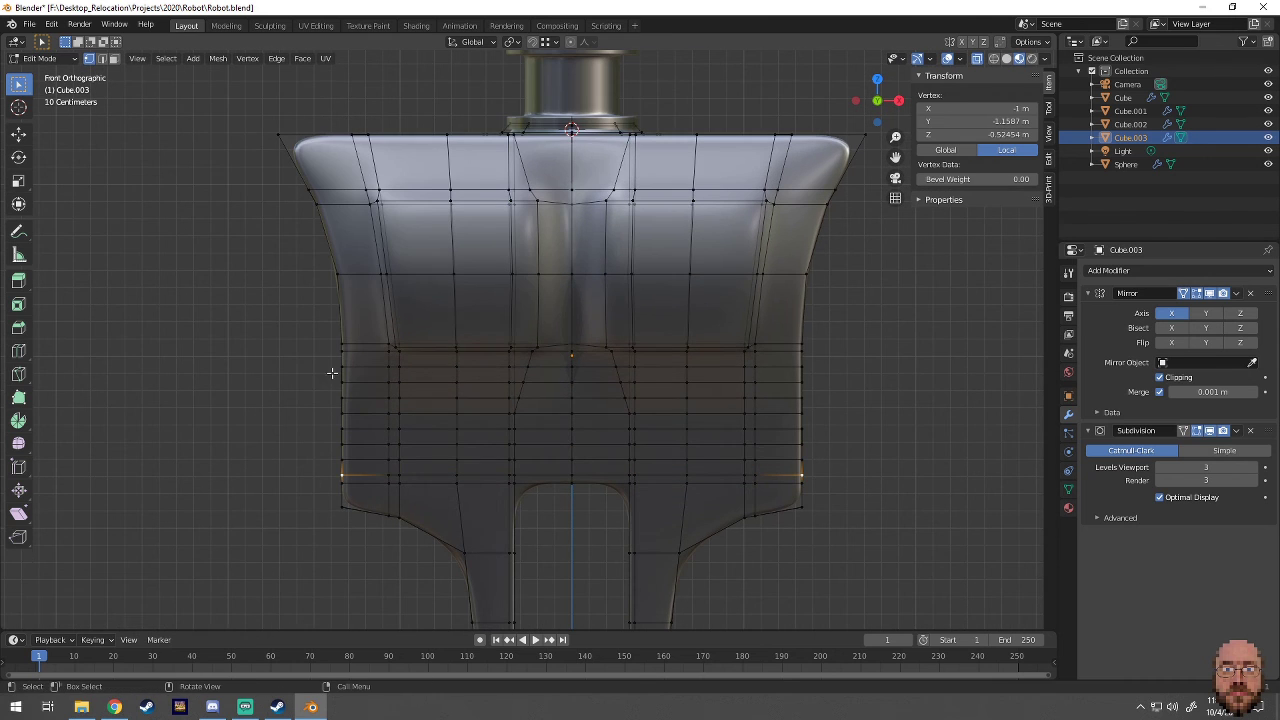
pyautogui.keyDown('alt'); pyautogui.keyDown('shift'); pyautogui.click(358, 458); pyautogui.keyUp('shift'); pyautogui.keyUp('alt')
pyautogui.scroll(-1, 358, 458)
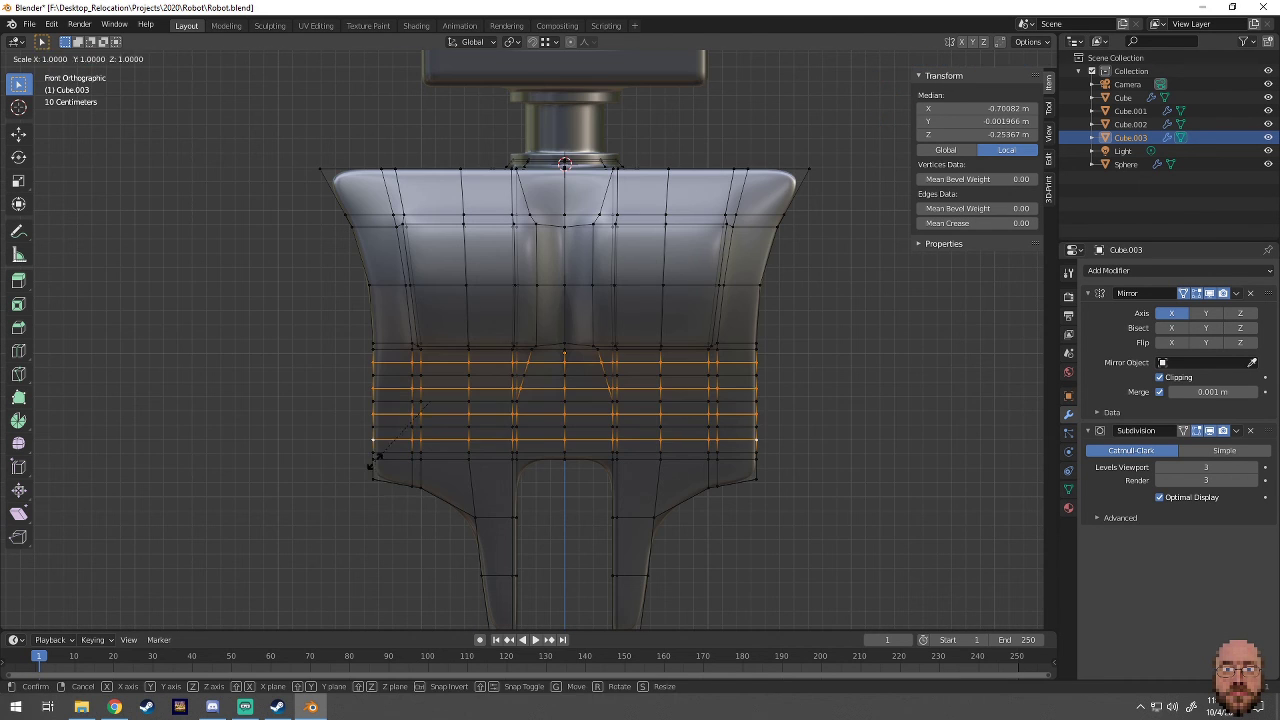
pyautogui.click(418, 470)
pyautogui.press('Tab')
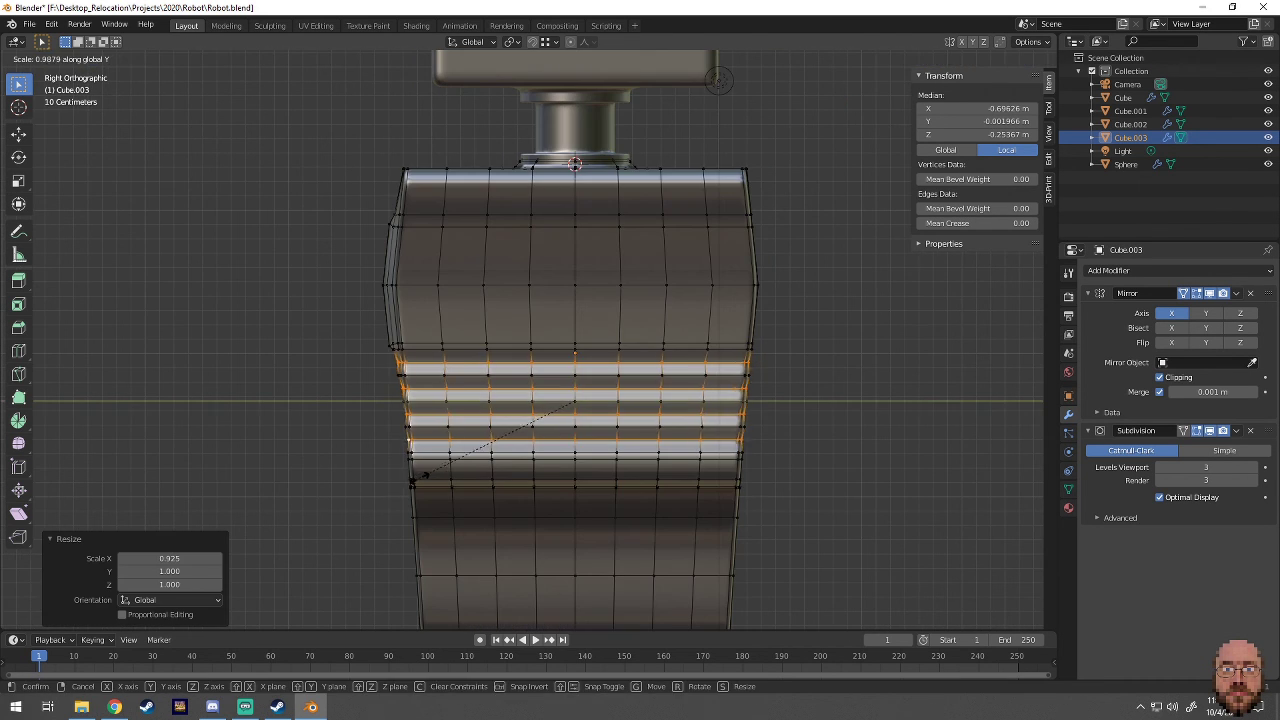
pyautogui.scroll(-2, 417, 477)
pyautogui.moveTo(417, 477); pyautogui.dragTo(606, 388, button='middle')
# - Raise the loop just above the ribs and shift it in depth to shape the chest
pyautogui.press('Tab')
pyautogui.press('KP_1')
pyautogui.scroll(3, 606, 388)
pyautogui.scroll(-1, 421, 340)
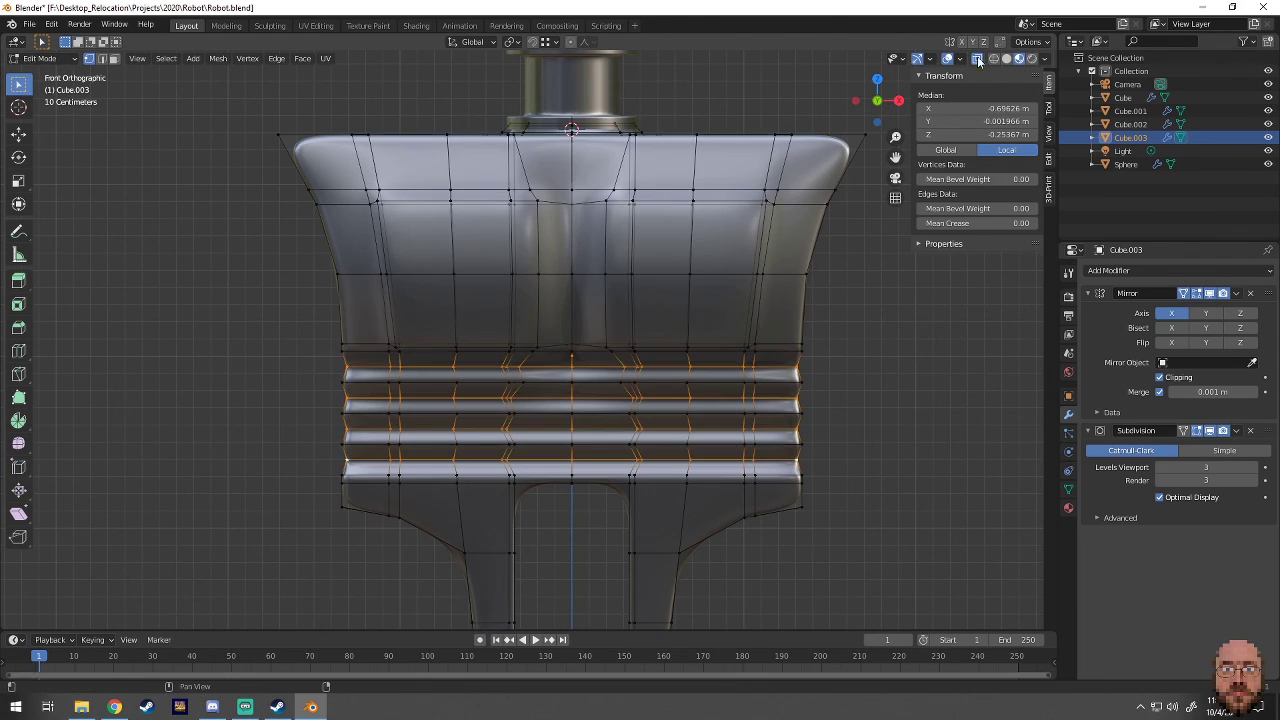
pyautogui.keyDown('alt'); pyautogui.click(421, 340); pyautogui.keyUp('alt')
pyautogui.click(482, 371)
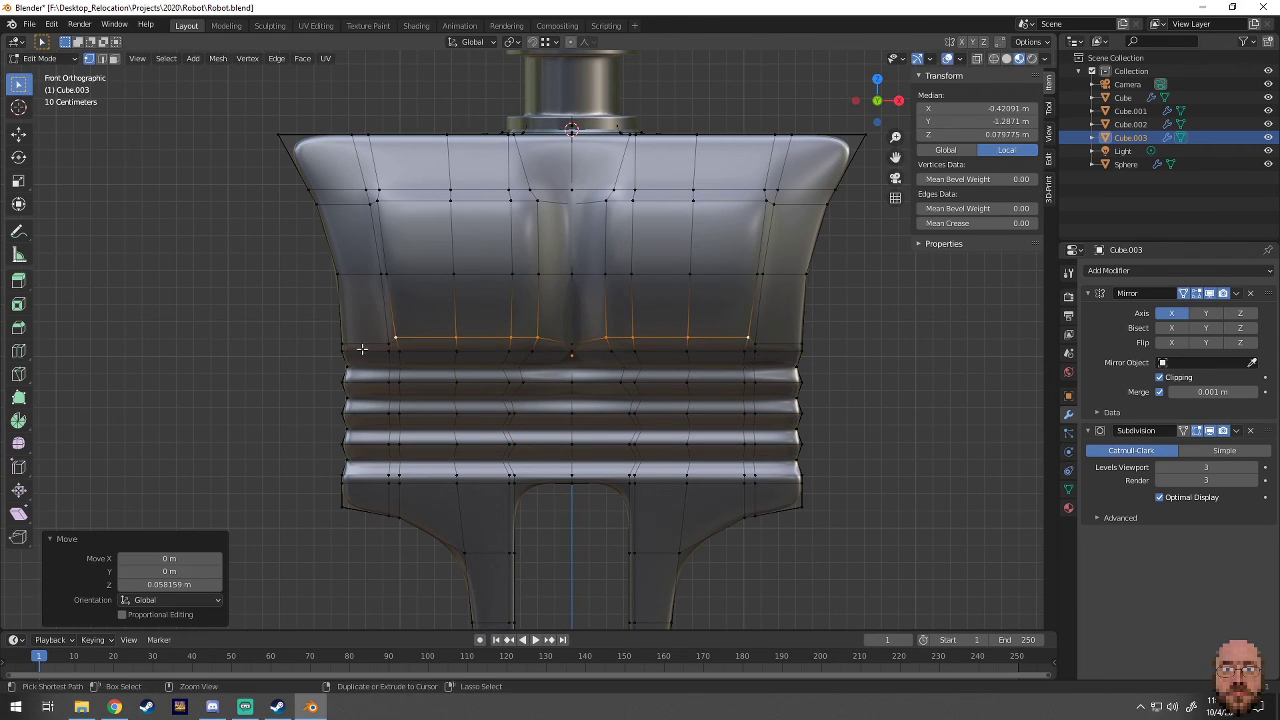
pyautogui.moveTo(482, 371)
pyautogui.mouseDown(button='middle')
pyautogui.moveTo(573, 402)
pyautogui.moveTo(629, 401)
pyautogui.moveTo(536, 395)
pyautogui.mouseUp(button='middle')
pyautogui.click(630, 428)
pyautogui.press('Tab')
pyautogui.scroll(-2, 593, 431)
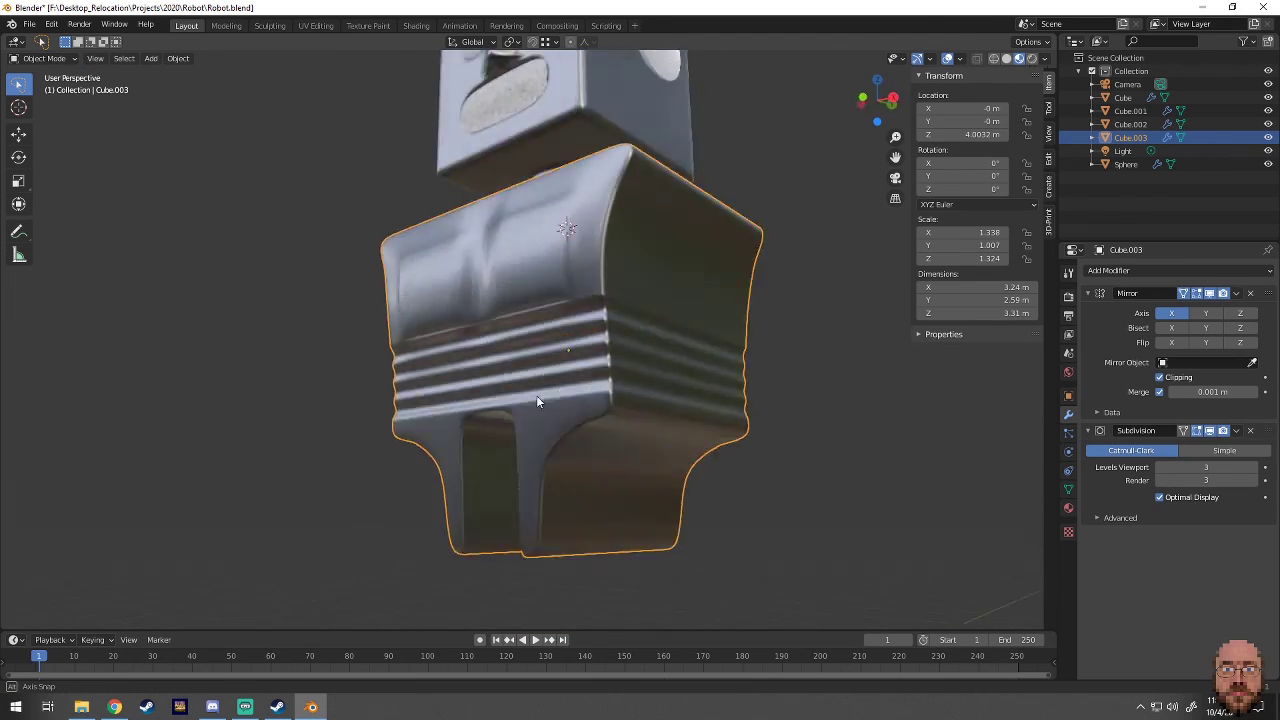
# - Narrow the torso's bottom edge ring by scaling it along Y
pyautogui.press('KP_1')
pyautogui.press('Tab')
pyautogui.press('KP_3')
pyautogui.press('s')
pyautogui.press('y')
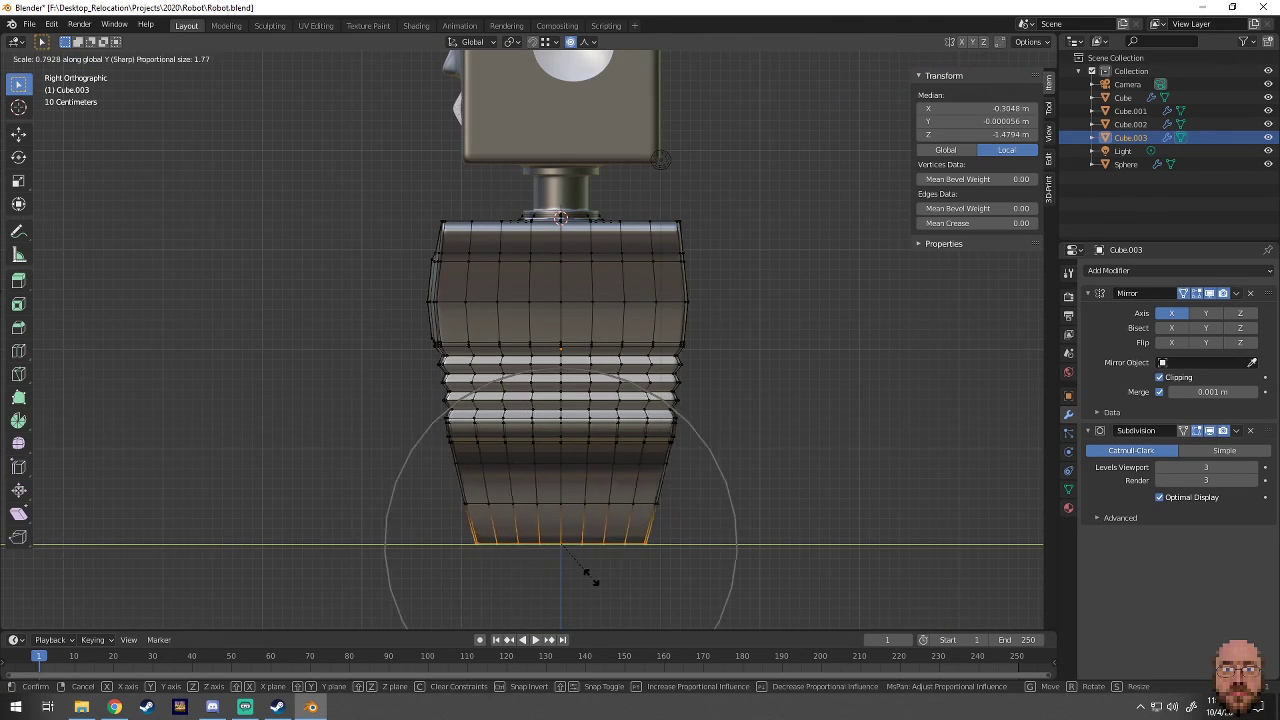
pyautogui.click(590, 534)
pyautogui.press('Tab')
pyautogui.moveTo(520, 579)
pyautogui.mouseDown(button='middle')
pyautogui.moveTo(594, 540)
pyautogui.moveTo(470, 517)
pyautogui.mouseUp(button='middle')
# - Walk the camera closer to the robot and turn on the Thirds composition guide
pyautogui.hotkey('alt', 'a')
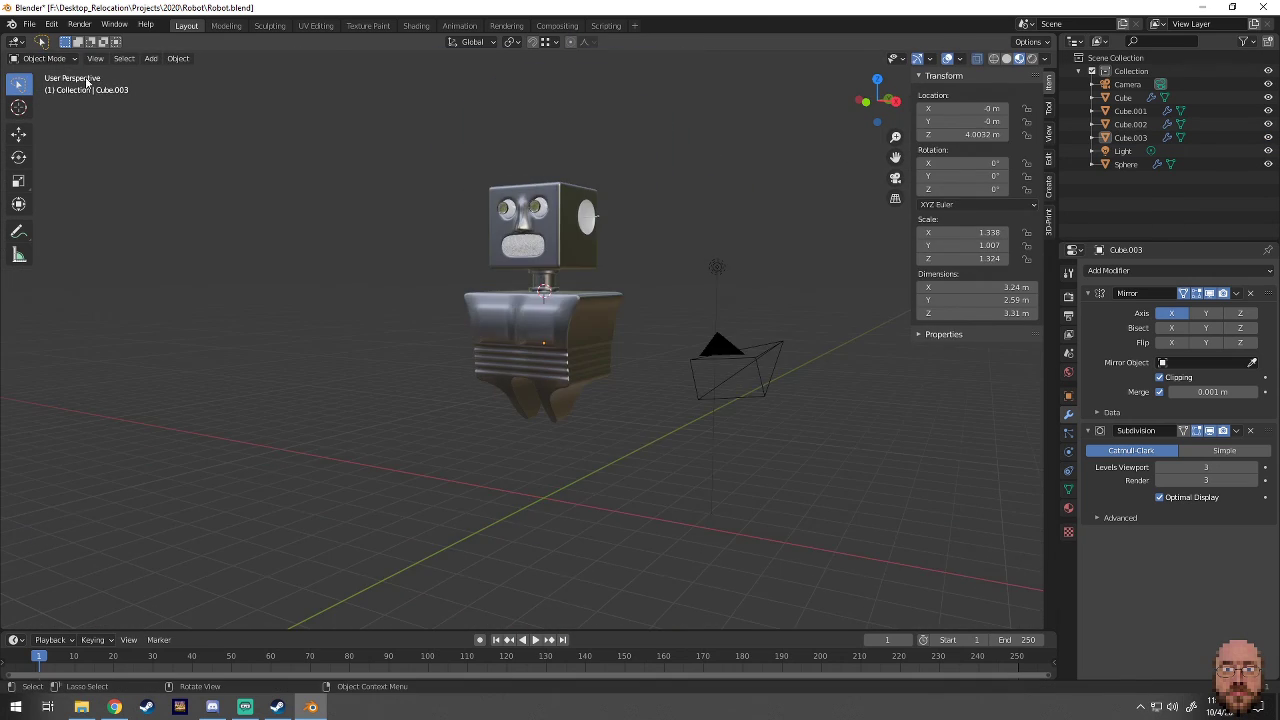
pyautogui.press('KP_0')
pyautogui.hotkey('shift', '`')
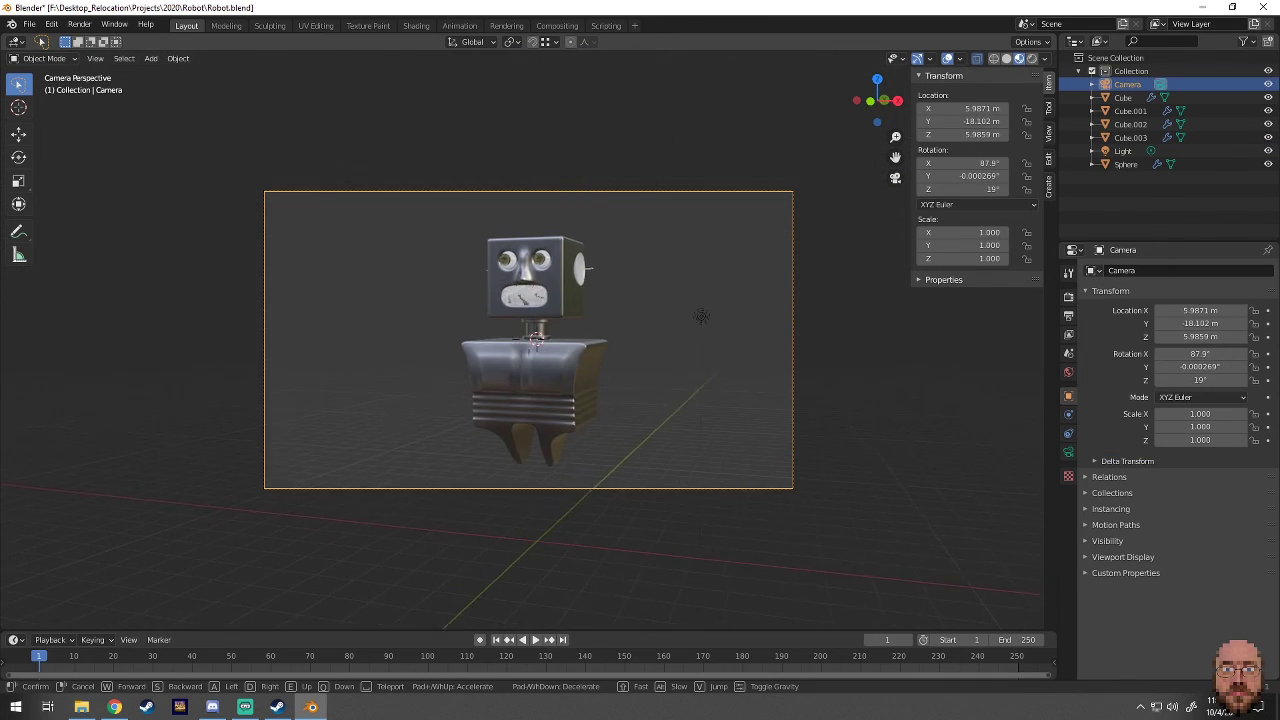
pyautogui.press('Return')
pyautogui.moveTo(1086, 557); pyautogui.dragTo(1086, 545)
pyautogui.click(1068, 452)
pyautogui.click(1097, 601)
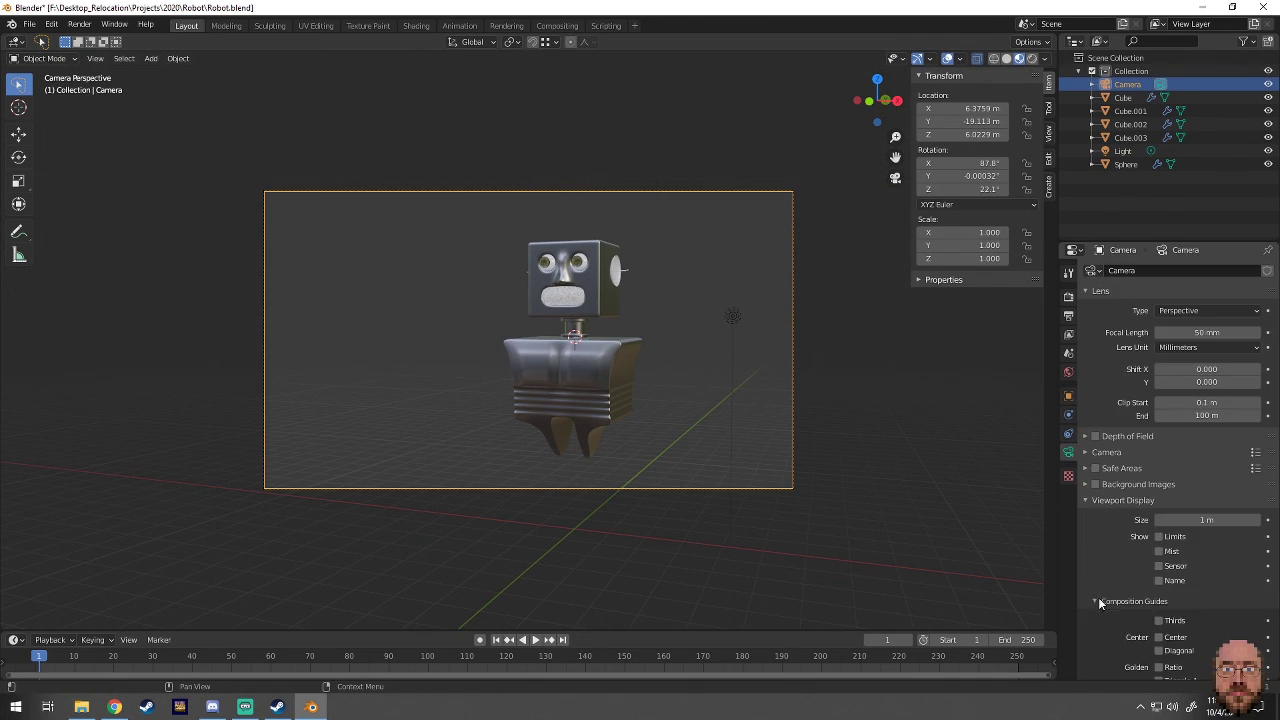
pyautogui.press('w')
pyautogui.click(640, 360)
# - Set the eyes object's origin to its geometry
pyautogui.click(627, 291)
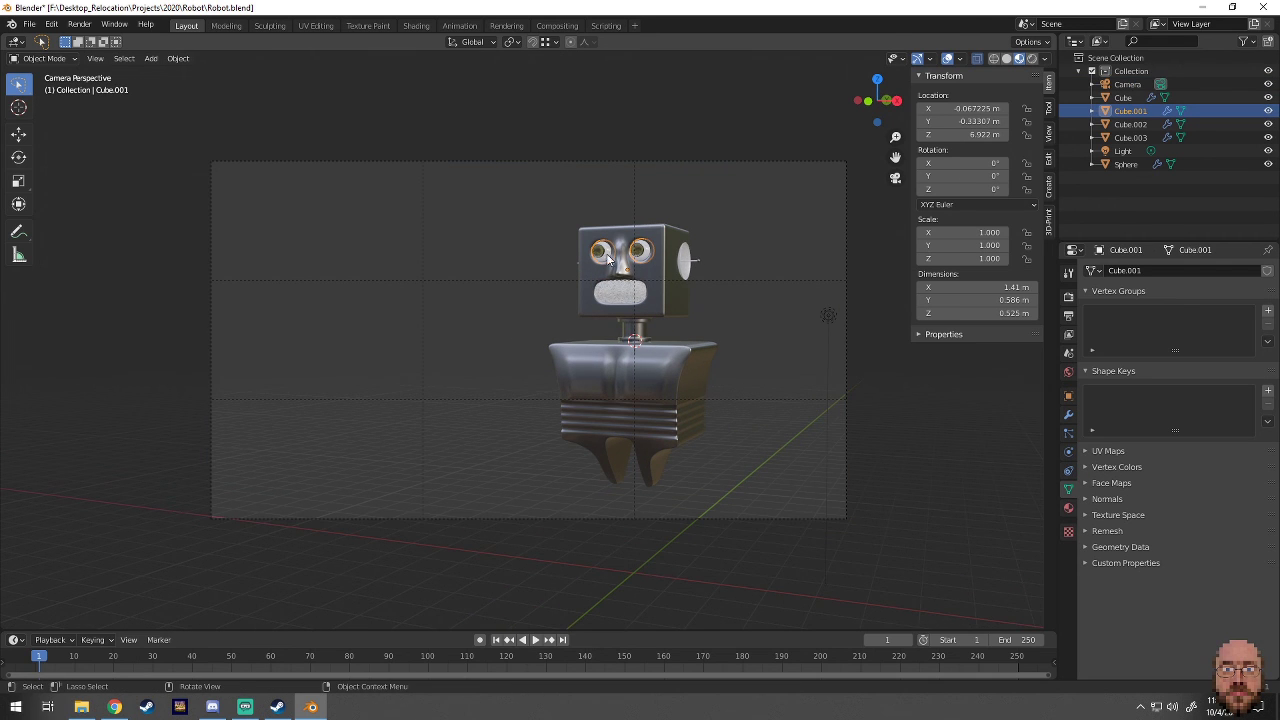
pyautogui.scroll(3, 640, 270)
pyautogui.click(178, 58)
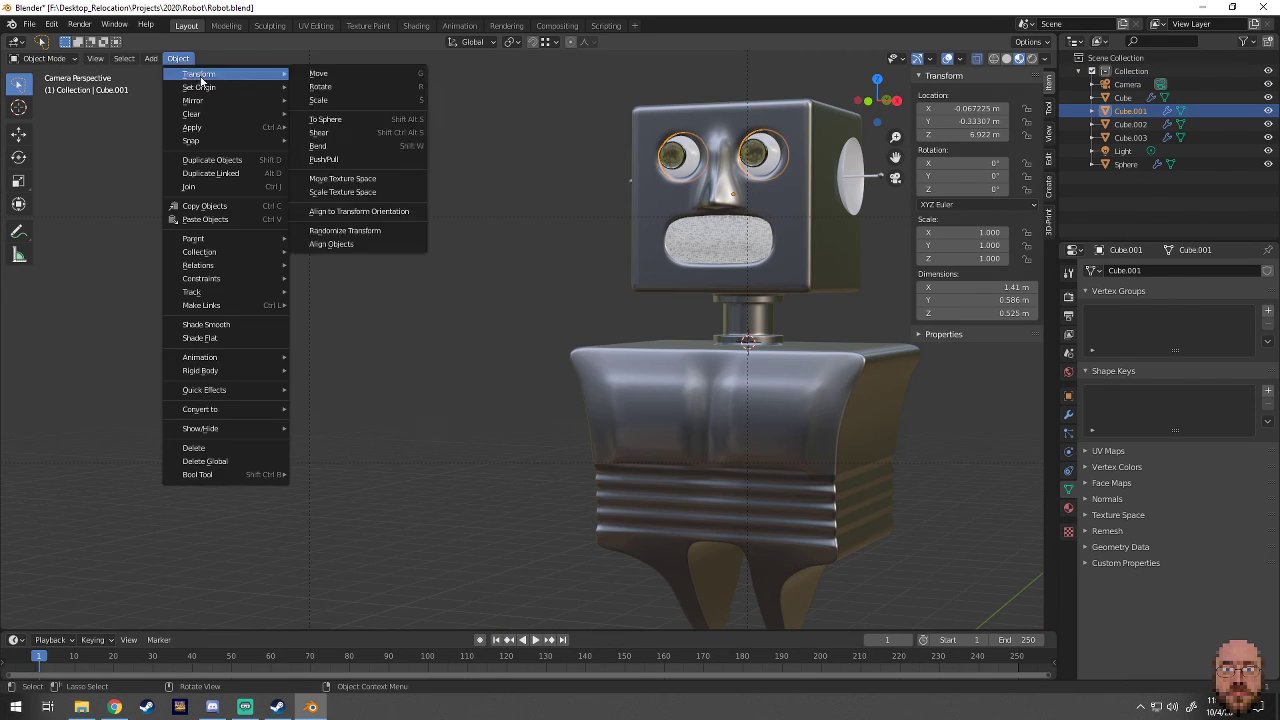
pyautogui.click(345, 106)
# - Rename the Sphere object to 'Lens' in the outliner
pyautogui.scroll(1, 549, 262)
pyautogui.write('Lens')
pyautogui.click(562, 262)
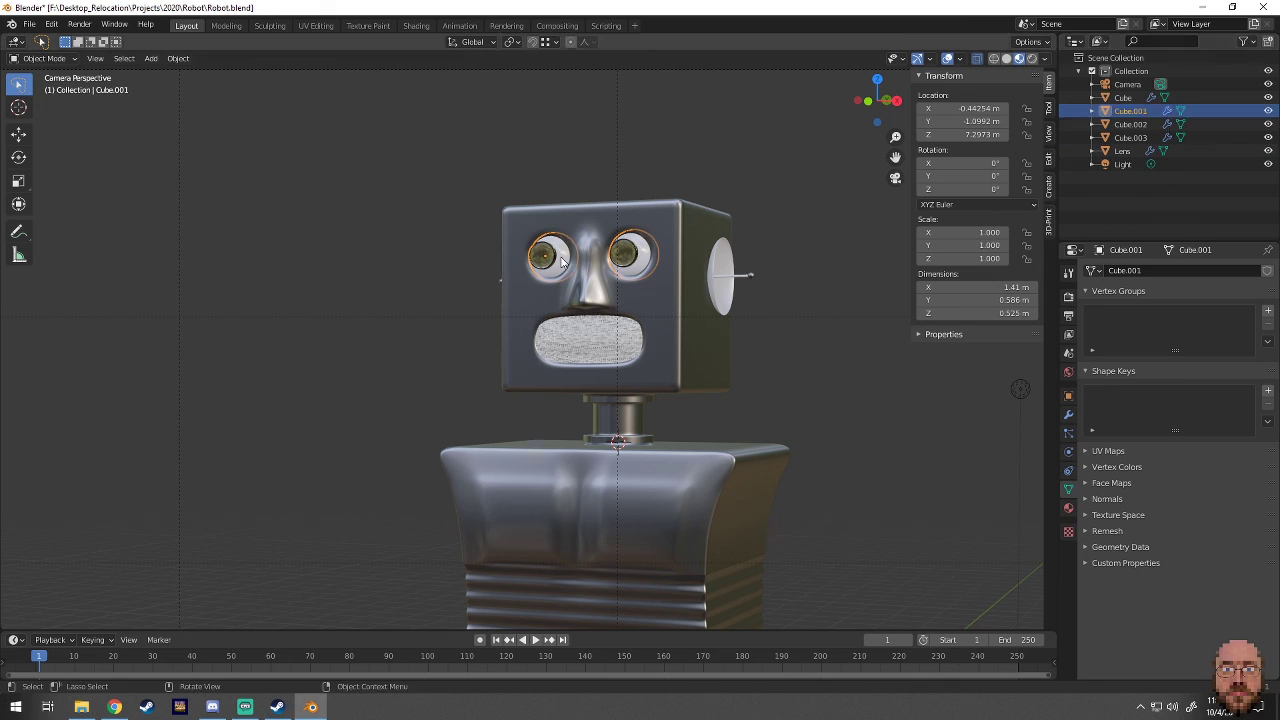
pyautogui.scroll(2, 720, 388)
pyautogui.rightClick(1107, 151)
pyautogui.click(1107, 152)
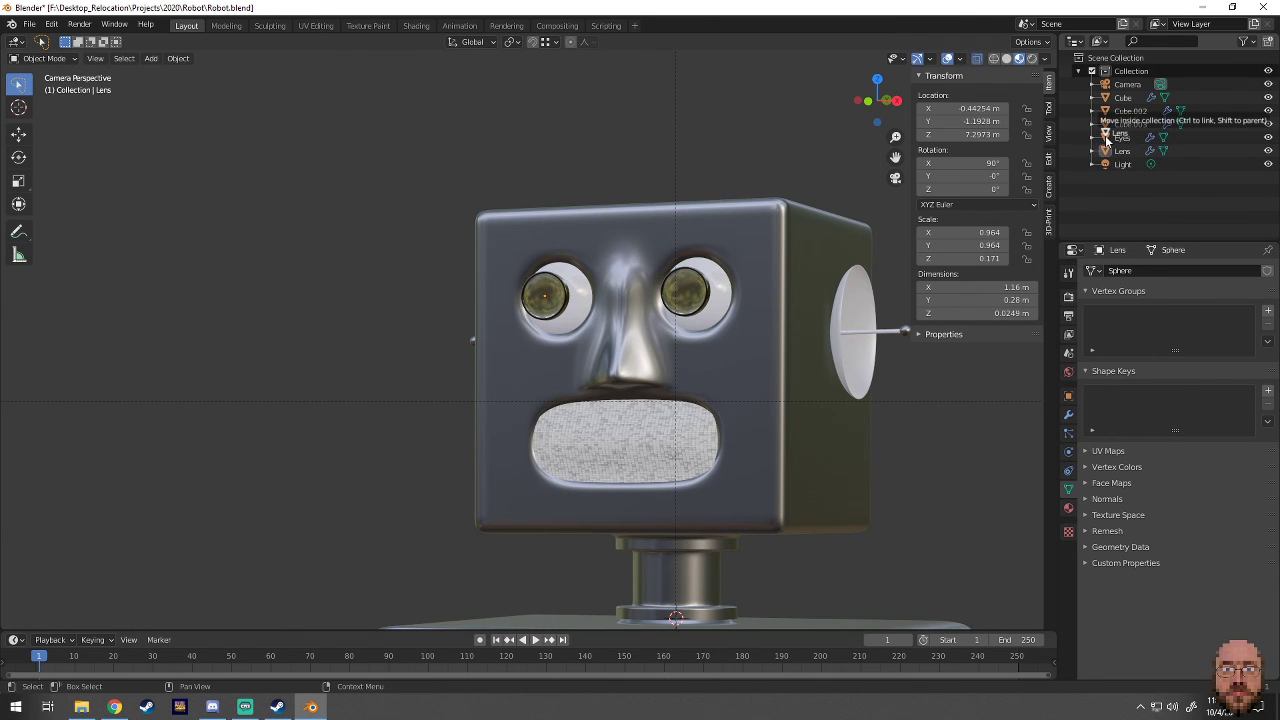
# - Frame the eyes and set their origin to the 3D cursor
pyautogui.moveTo(580, 305)
pyautogui.mouseDown(button='middle')
pyautogui.moveTo(650, 276)
pyautogui.moveTo(534, 329)
pyautogui.moveTo(600, 330)
pyautogui.mouseUp(button='middle')
pyautogui.press('Tab')
pyautogui.press('KP_Decimal')
pyautogui.press('Tab')
pyautogui.click(217, 58)
pyautogui.click(386, 106)
pyautogui.press('KP_1')
pyautogui.press('r')
pyautogui.press('r')
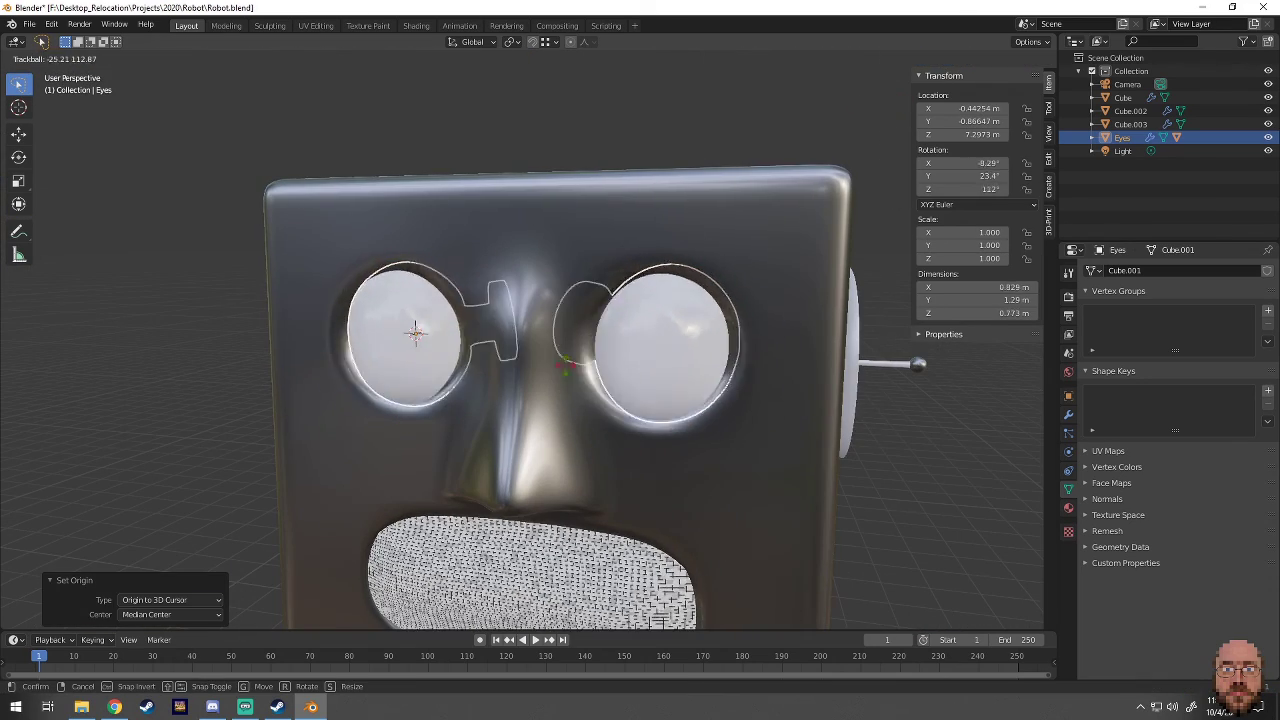
pyautogui.press('Escape')
# - Apply the eyes' mirror modifier and separate the right eye into its own object
pyautogui.press('KP_0')
pyautogui.click(1068, 414)
pyautogui.click(1237, 293)
pyautogui.click(1195, 303)
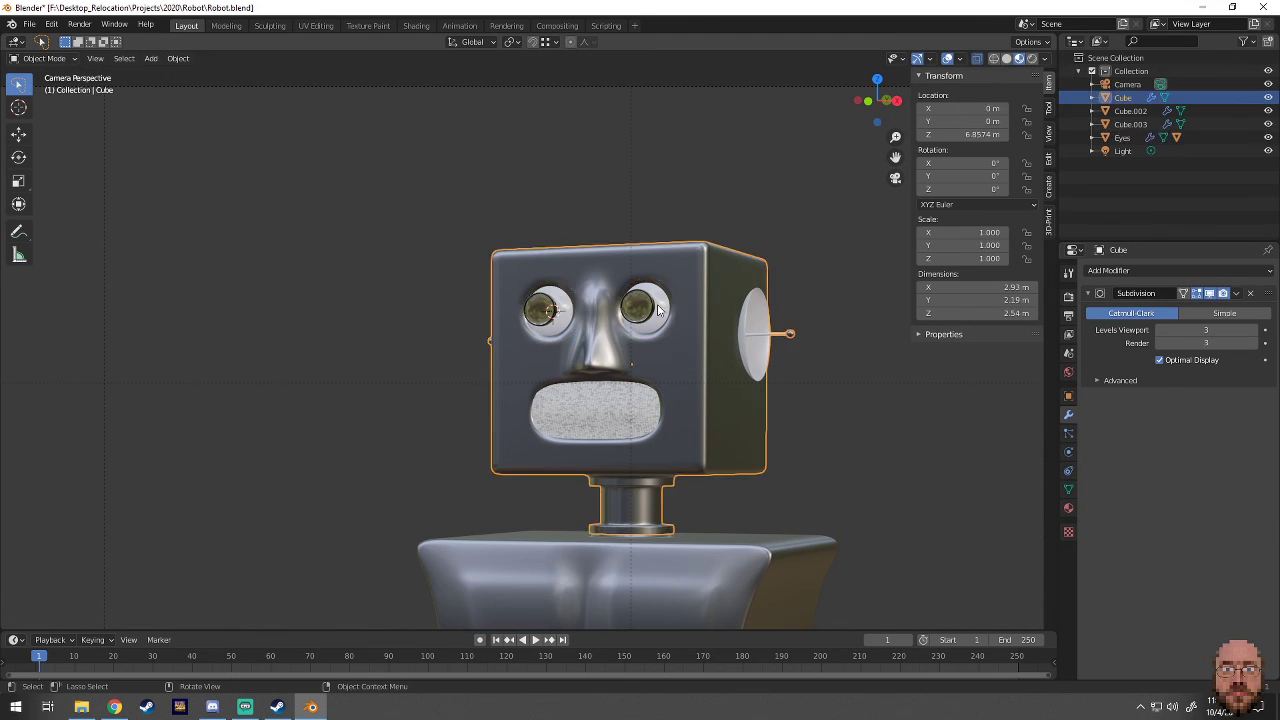
pyautogui.press('KP_1')
pyautogui.press('Tab')
pyautogui.press('l')
pyautogui.moveTo(652, 295); pyautogui.dragTo(600, 330, button='middle')
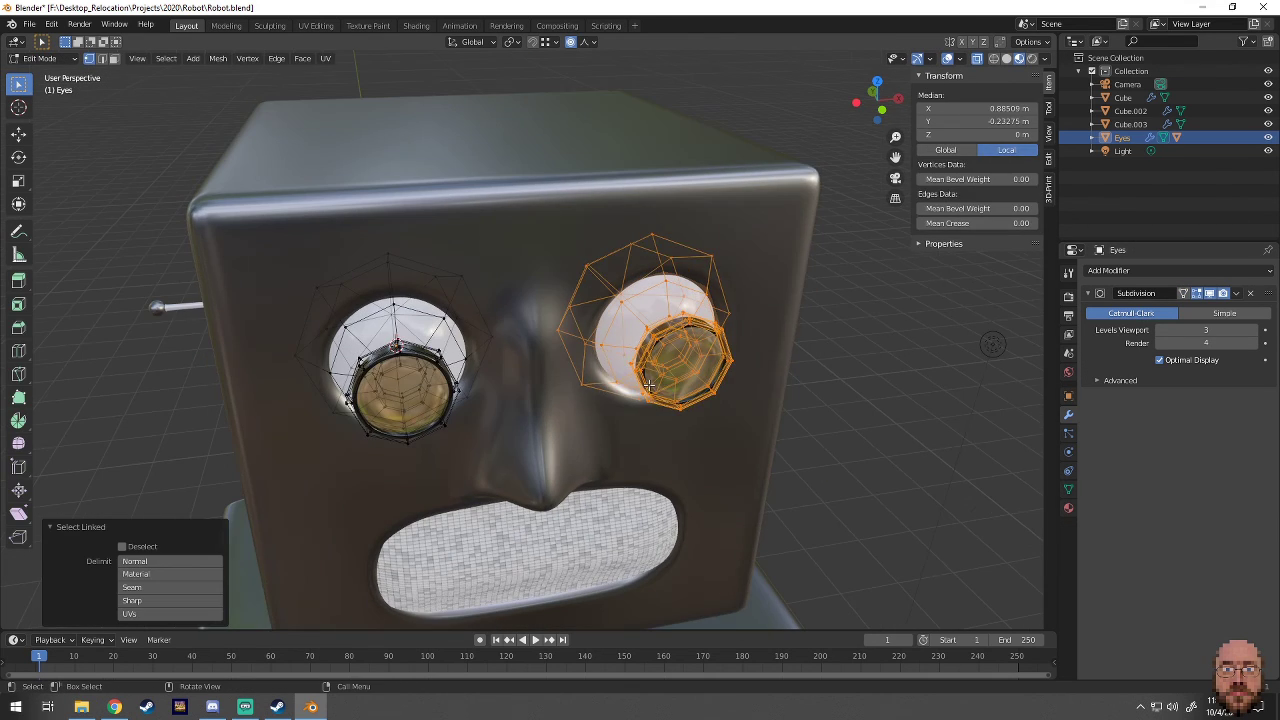
pyautogui.press('p')
pyautogui.press('Tab')
# - Set the origins of the lens and the right eye (Eyes.001) to their geometry
pyautogui.press('r')
pyautogui.press('r')
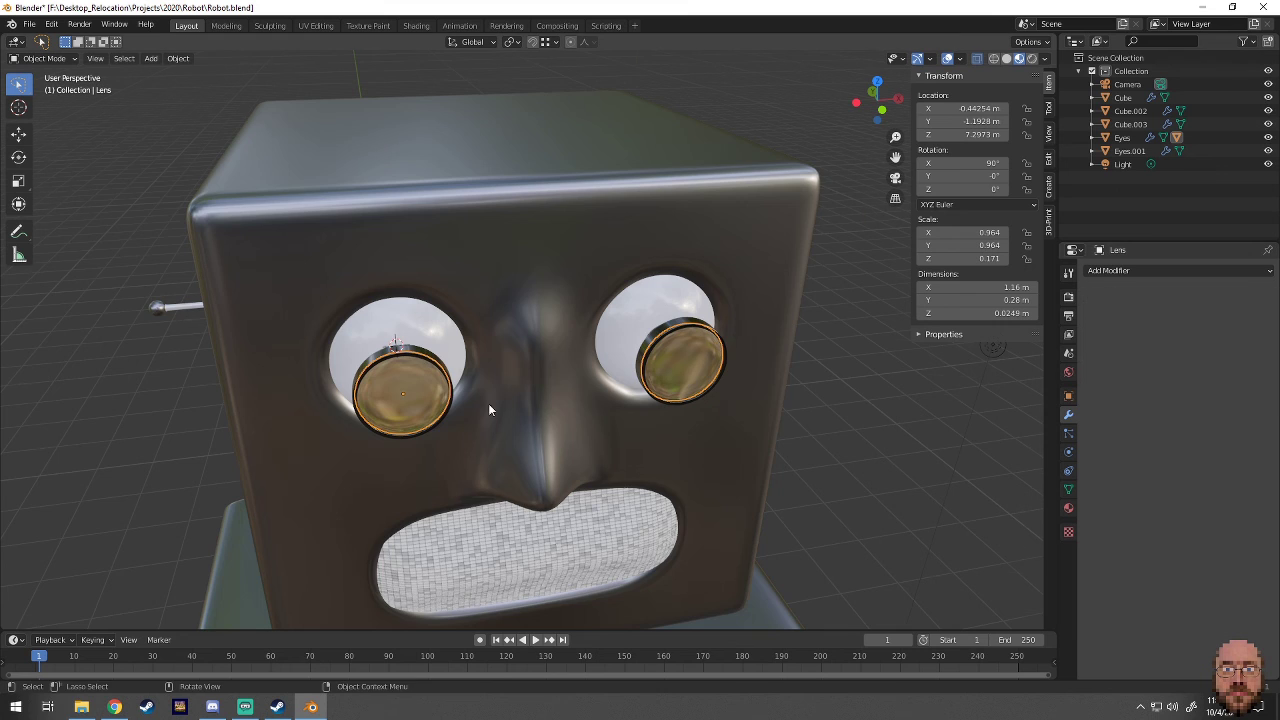
pyautogui.press('Tab')
pyautogui.click(178, 58)
pyautogui.moveTo(198, 87)
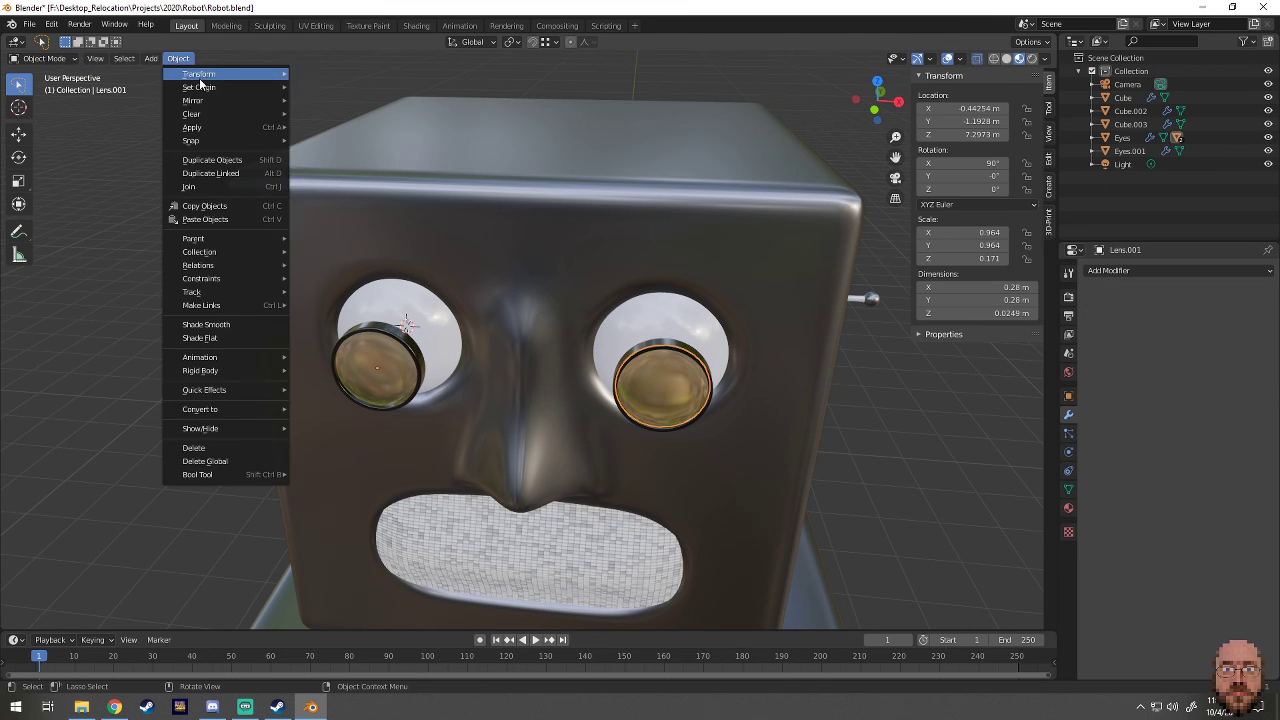
pyautogui.click(322, 88)
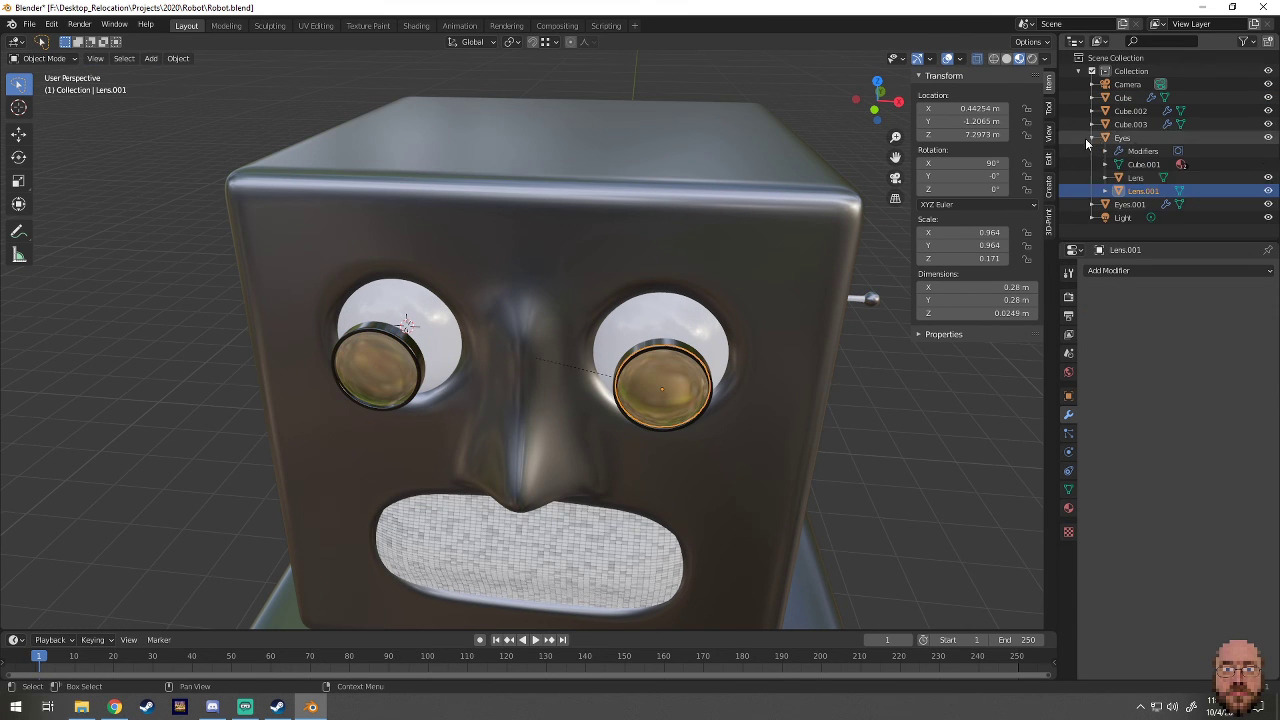
pyautogui.click(444, 313)
pyautogui.click(655, 310)
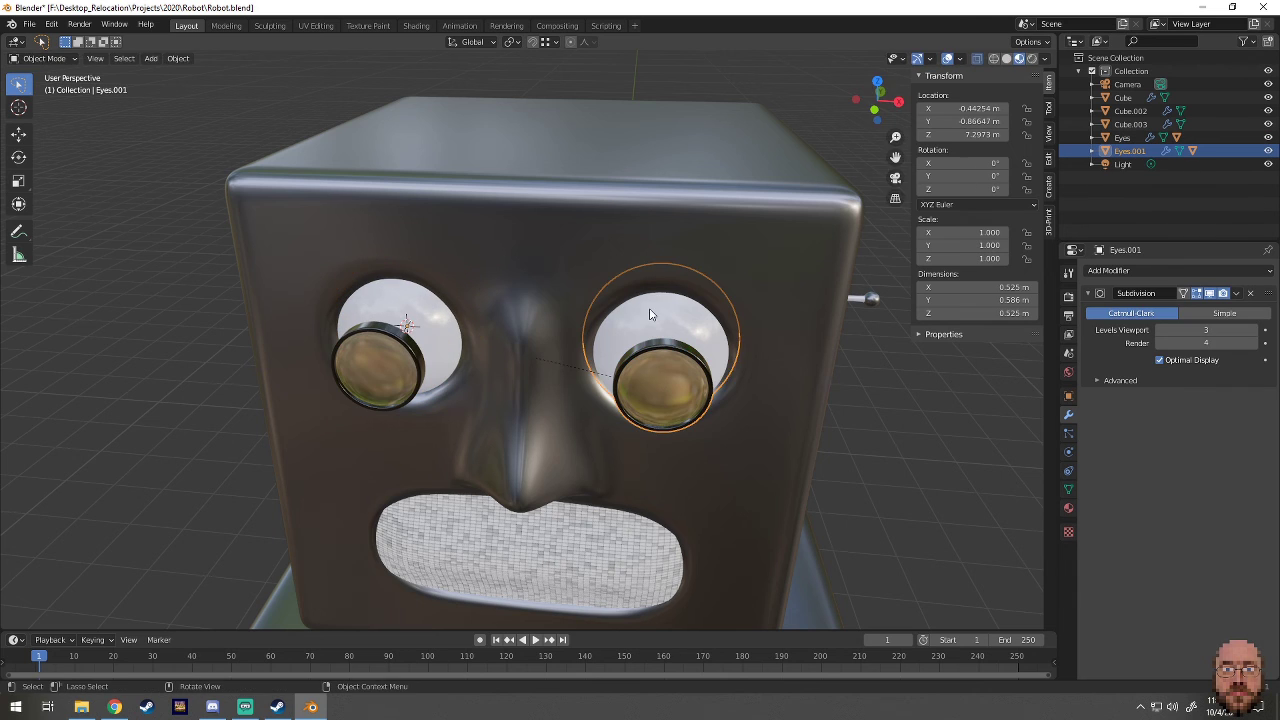
pyautogui.press('Tab')
pyautogui.press('Tab')
pyautogui.click(178, 58)
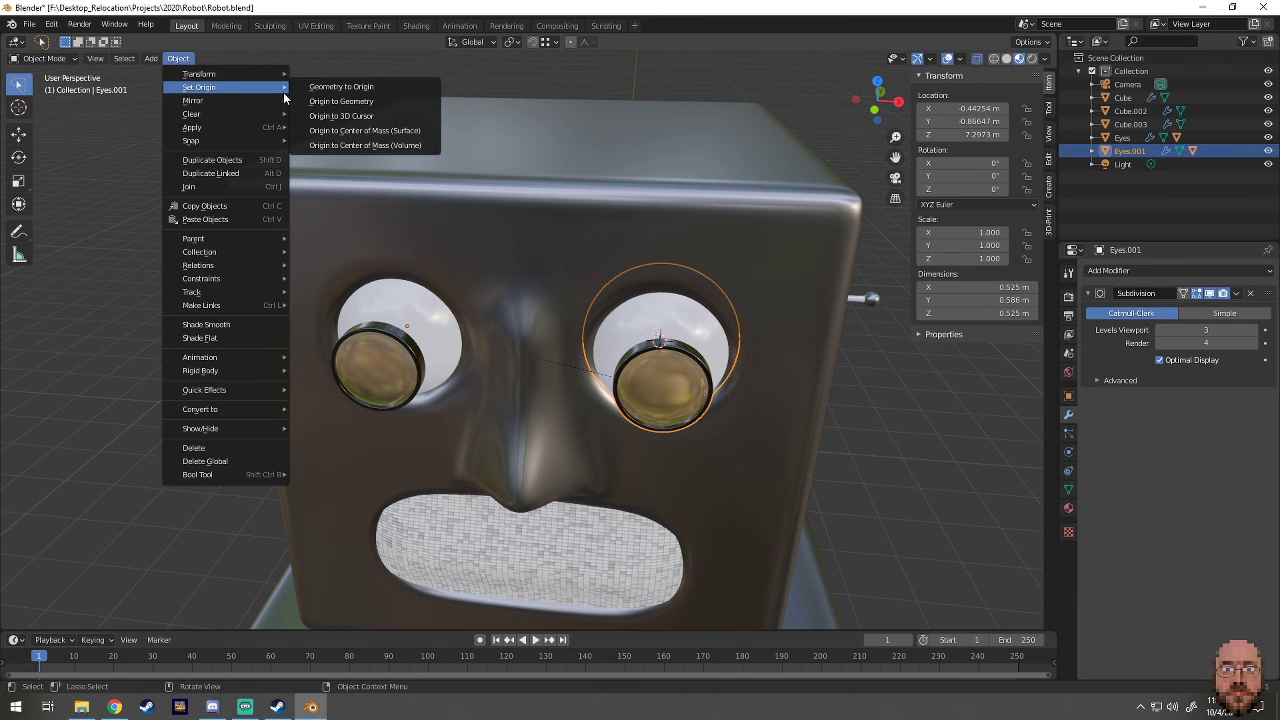
pyautogui.click(340, 100)
pyautogui.press('KP_1')
pyautogui.press('KP_0')
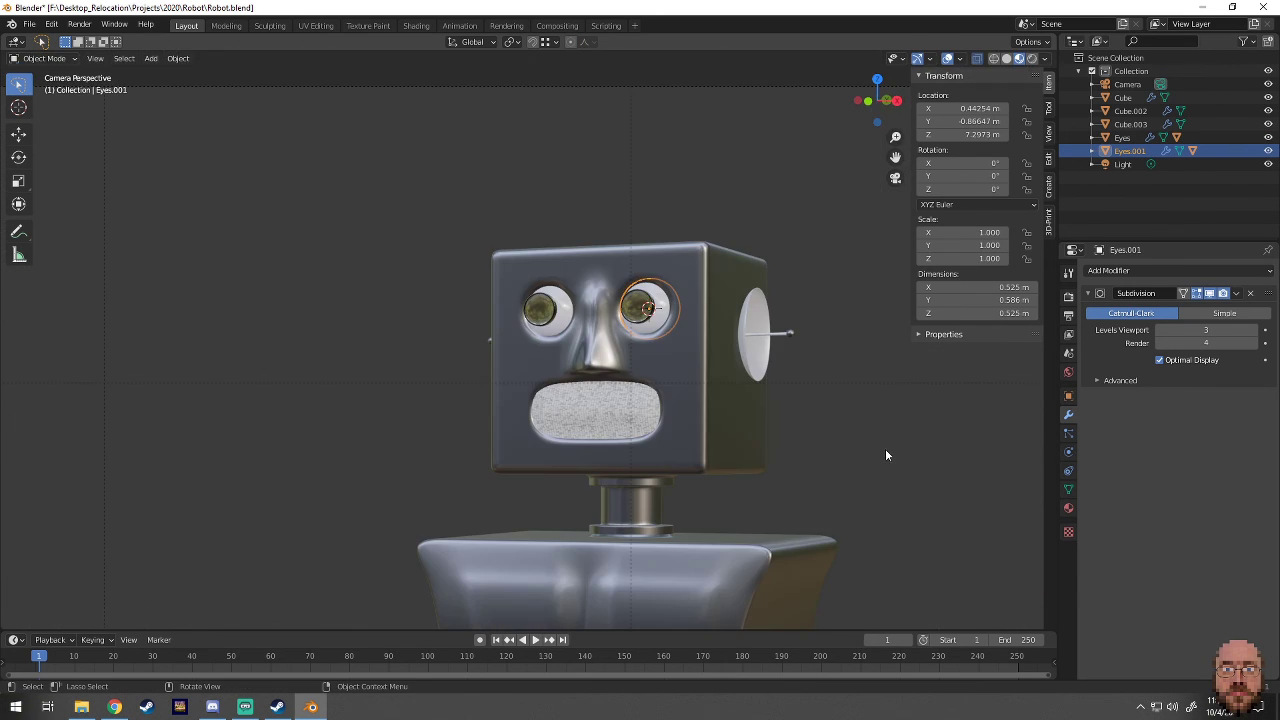
# - Tilt the left eye slightly with a free trackball rotation
pyautogui.click(548, 310)
pyautogui.press('r')
pyautogui.press('r')
pyautogui.scroll(-4, 838, 447)
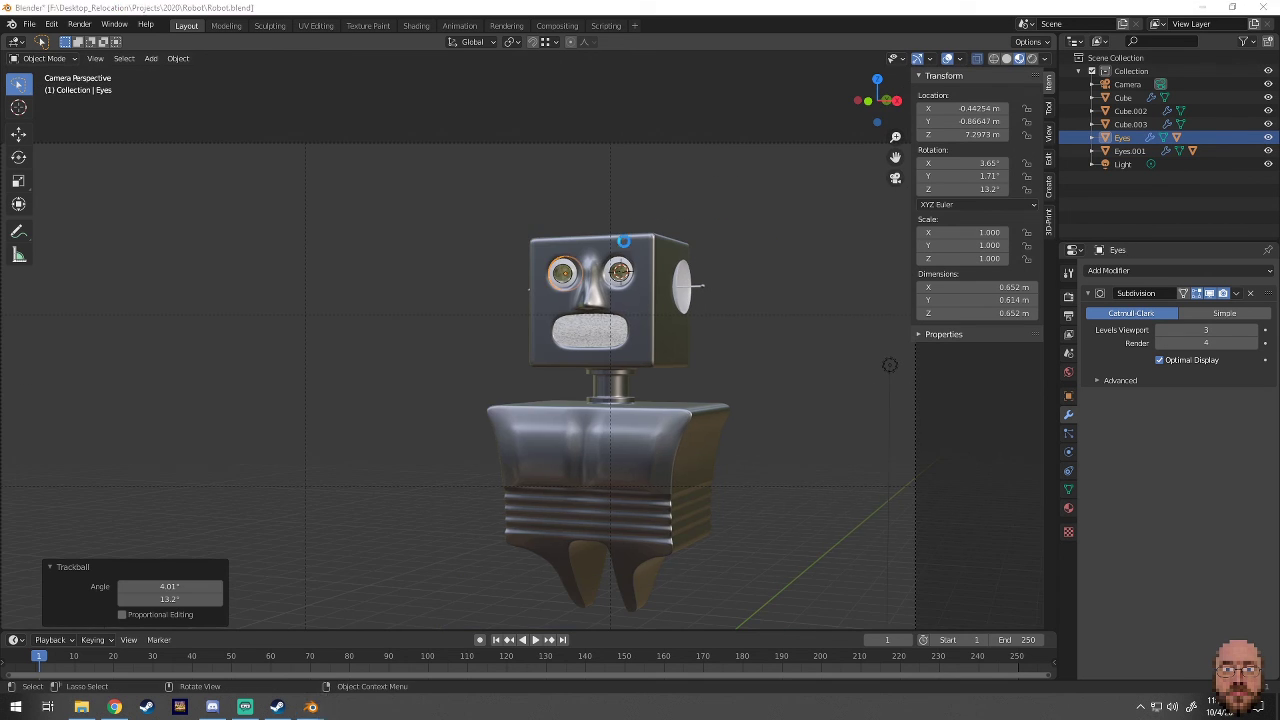
pyautogui.scroll(-2, 760, 330)
pyautogui.click(781, 360)
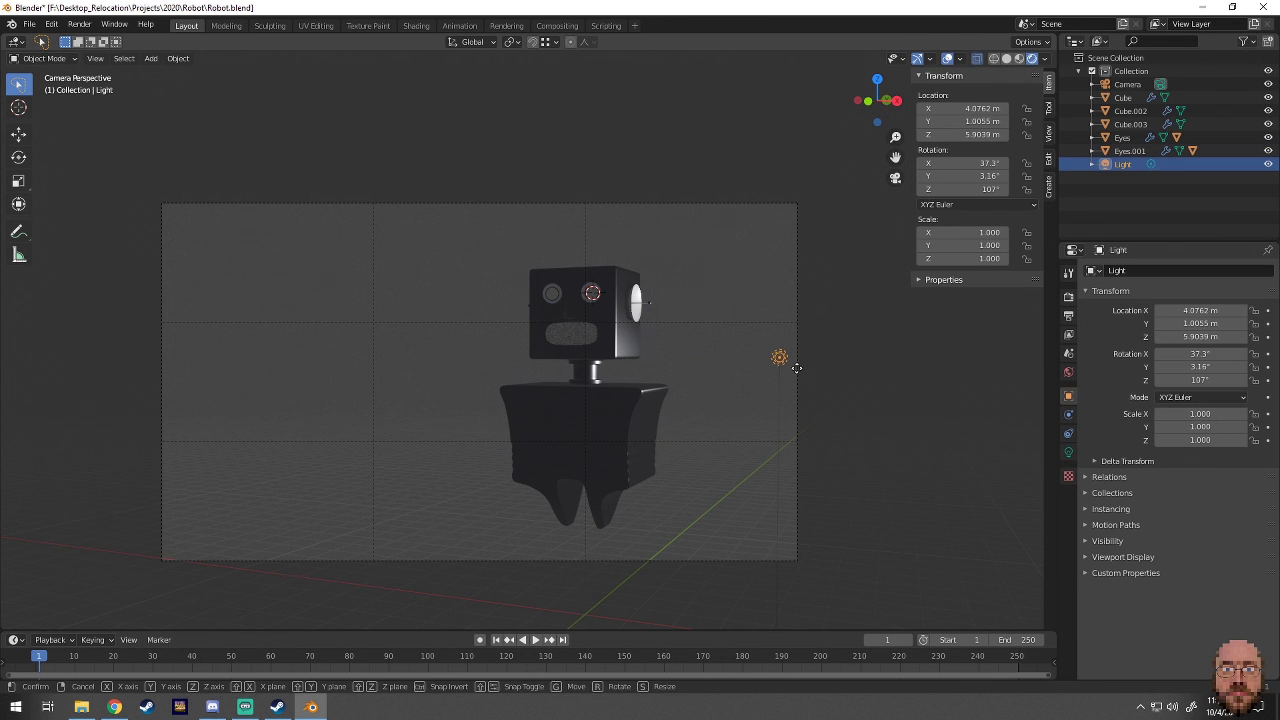
# - Reposition the original light along Y and X and raise it higher
pyautogui.click(615, 441)
pyautogui.press('g')
pyautogui.press('x')
pyautogui.press('z')
pyautogui.click(380, 62)
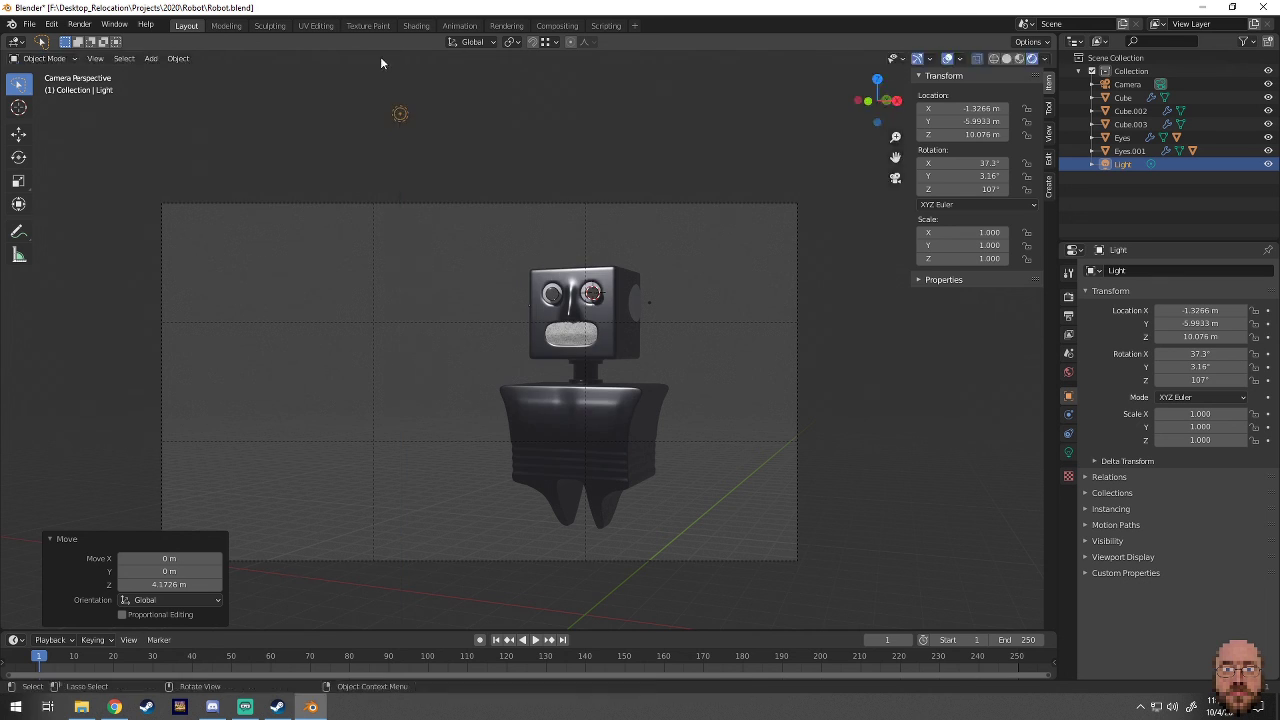
pyautogui.press('y')
pyautogui.click(304, 82)
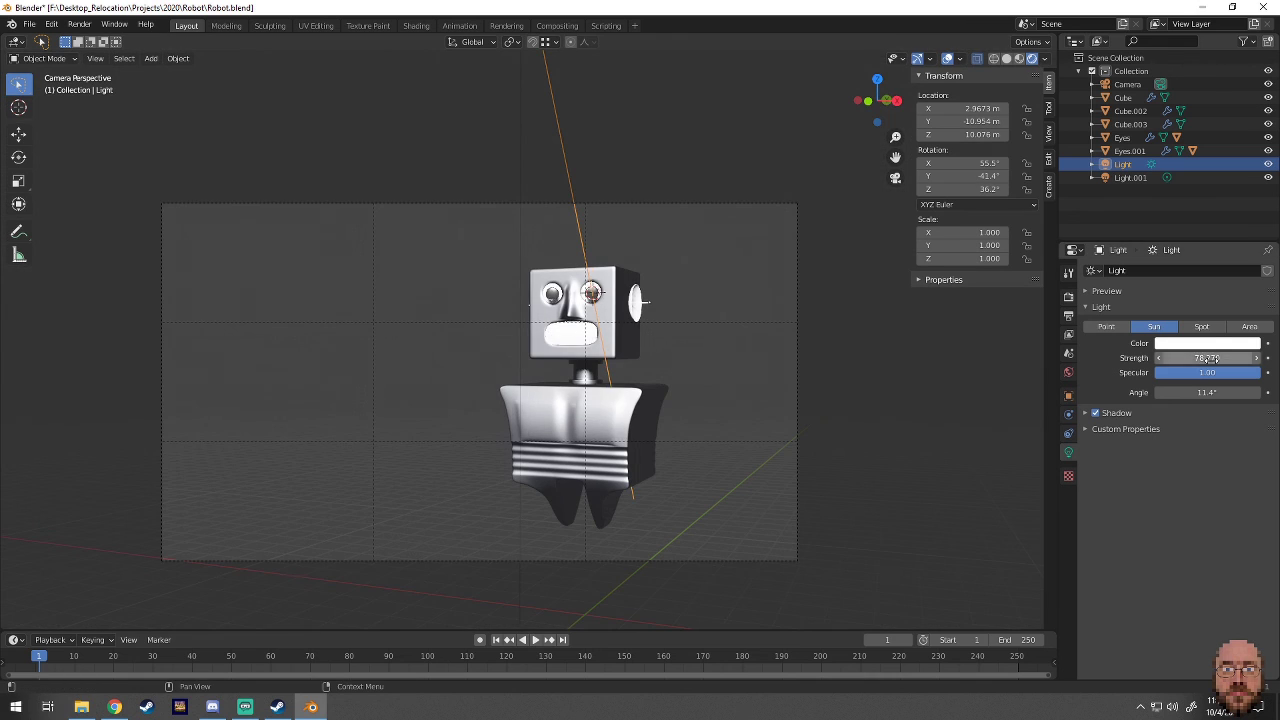
# - Darken the world background colour and check the lighting with a test render
pyautogui.click(1068, 372)
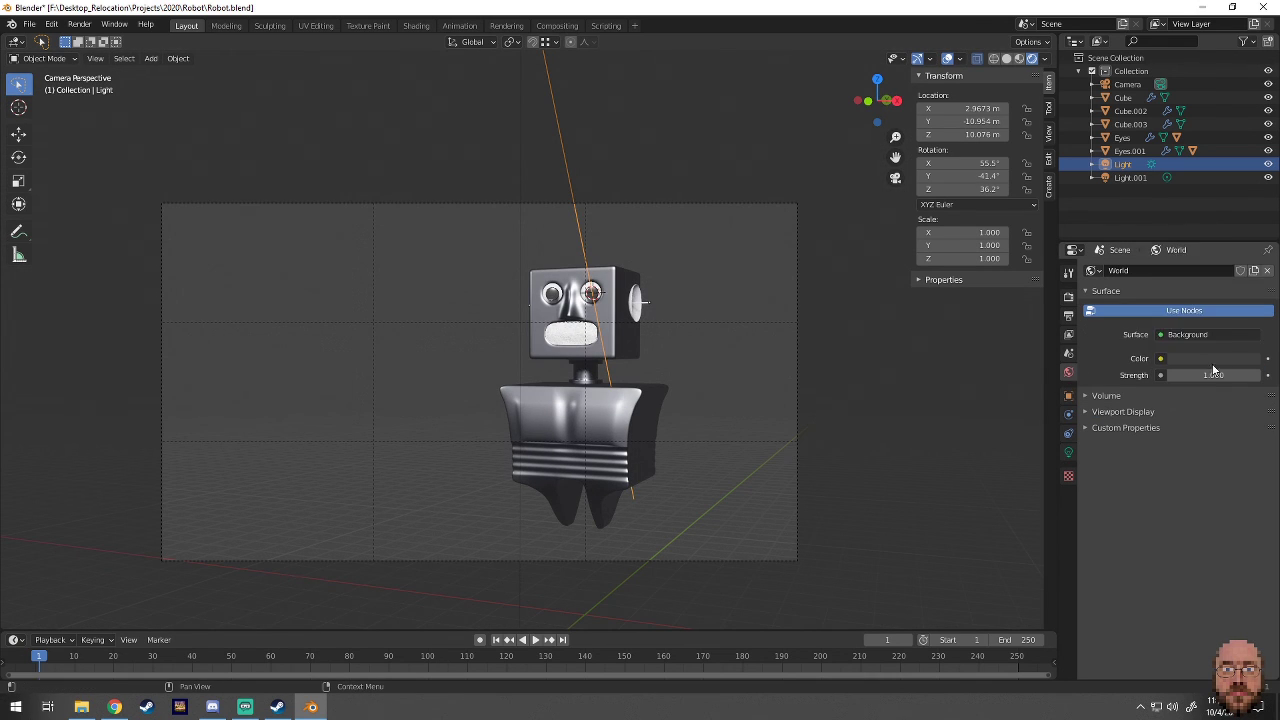
pyautogui.click(1207, 366)
pyautogui.press('F12')
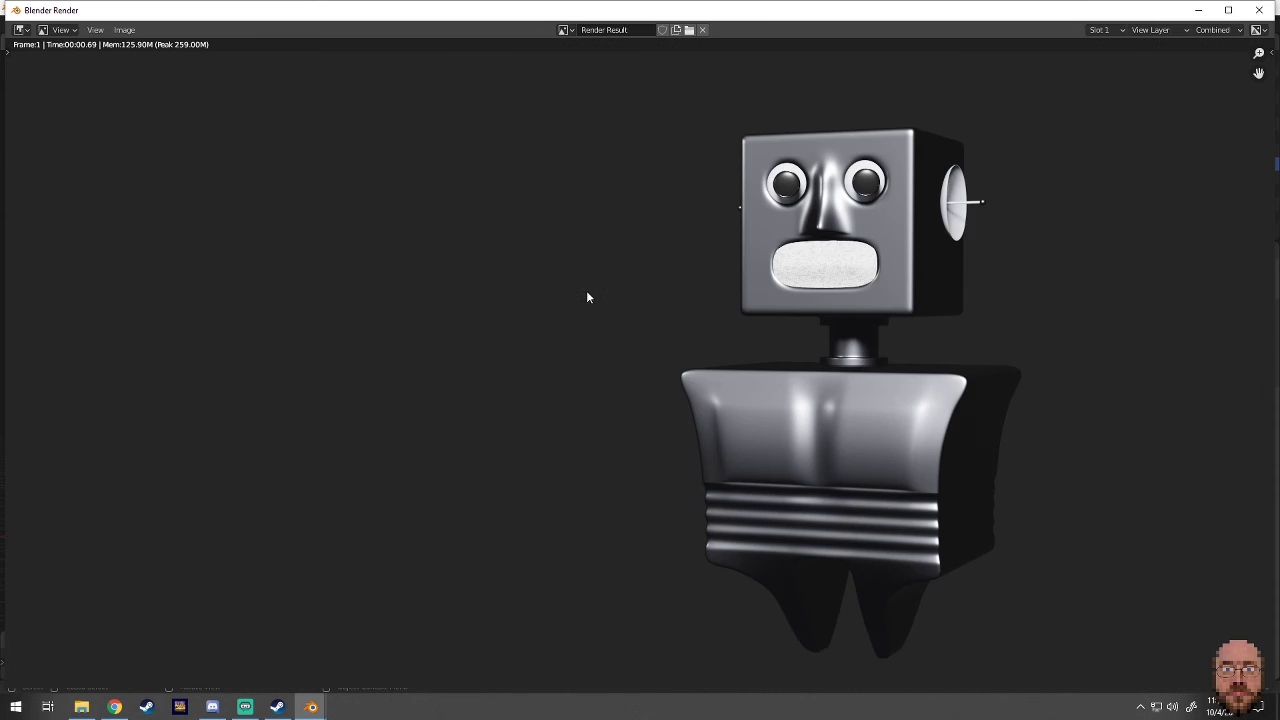
pyautogui.press('Escape')
# - Place the second point light along X and duplicate it into a third light high above
pyautogui.click(259, 276)
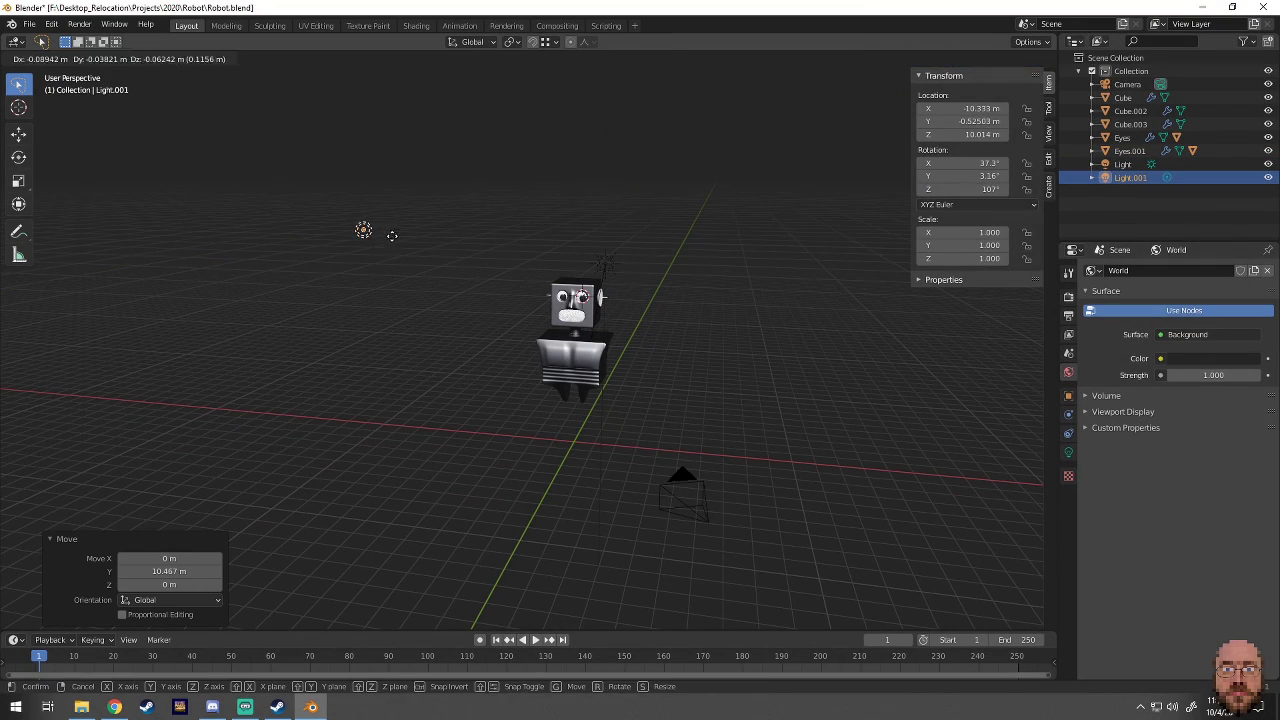
pyautogui.moveTo(560, 400); pyautogui.dragTo(613, 407, button='middle')
pyautogui.press('g')
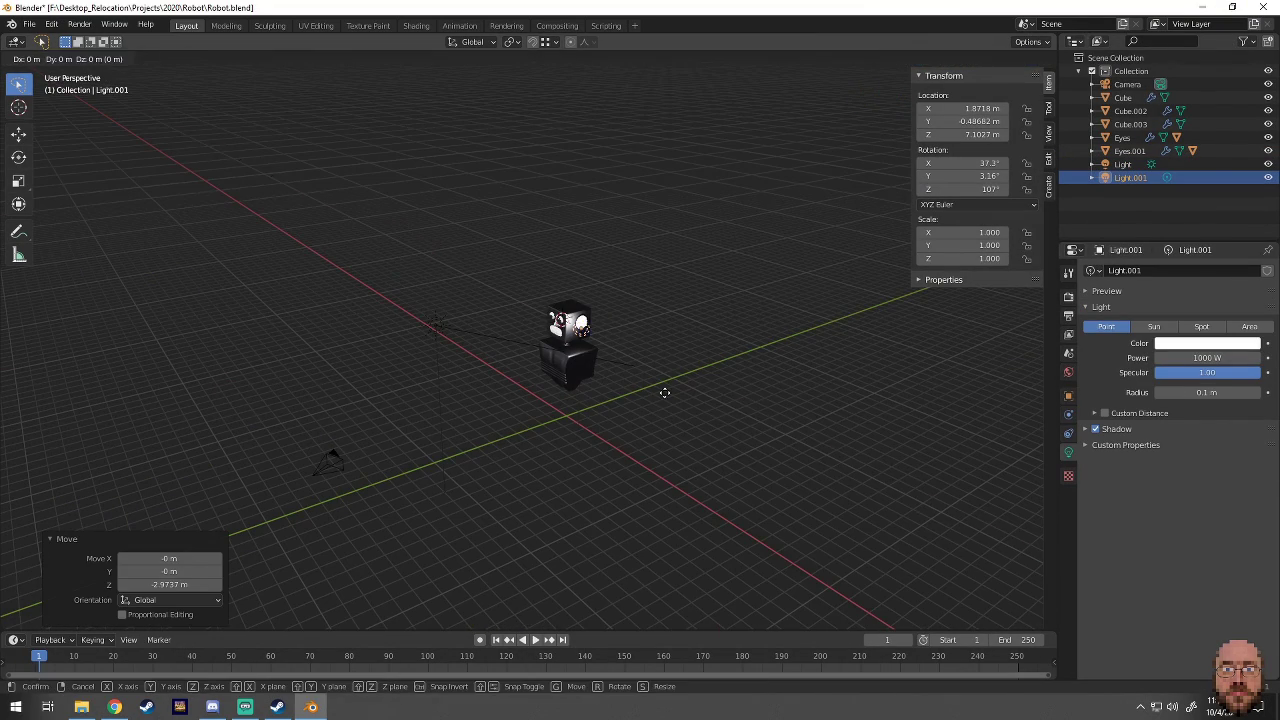
pyautogui.press('x')
pyautogui.click(640, 358)
pyautogui.moveTo(640, 358); pyautogui.dragTo(651, 352, button='middle')
pyautogui.hotkey('shift', 'd')
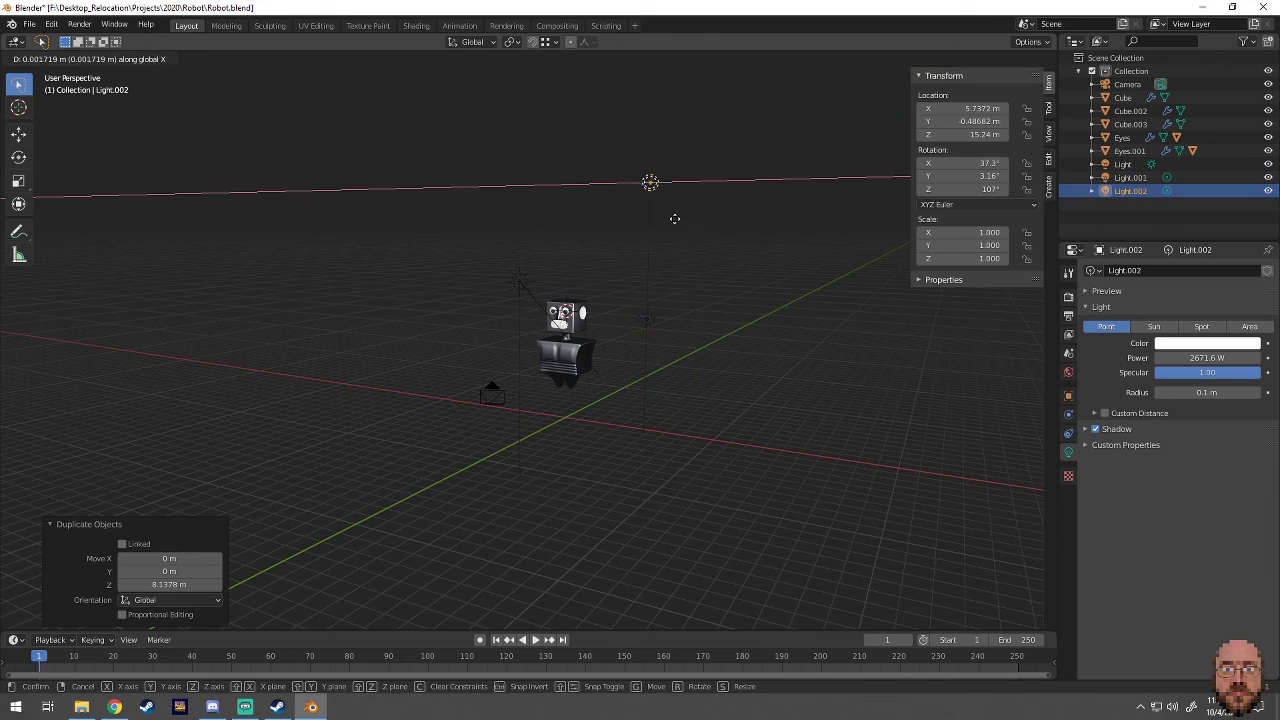
pyautogui.press('z')
pyautogui.click(567, 183)
# - From the camera view, slightly rotate the left eye and select the right eye
pyautogui.press('KP_0')
pyautogui.click(590, 243)
pyautogui.click(560, 293)
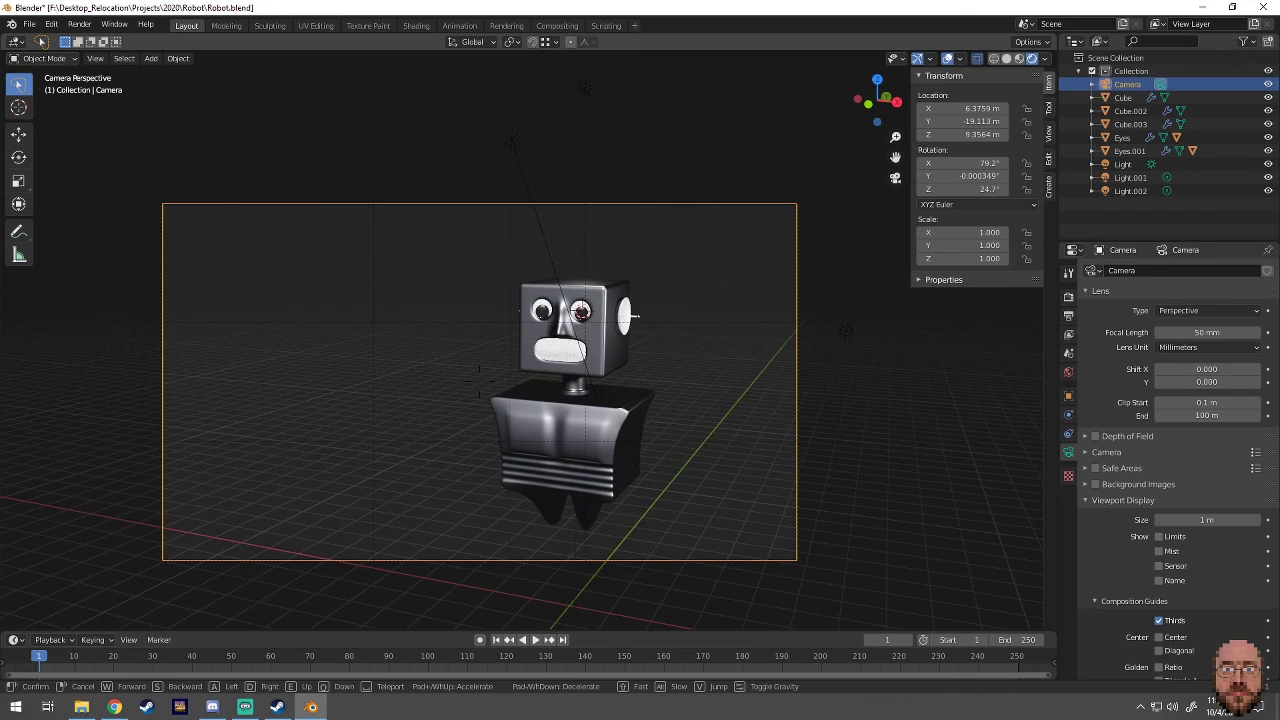
pyautogui.press('r')
pyautogui.press('r')
pyautogui.scroll(2, 600, 350)
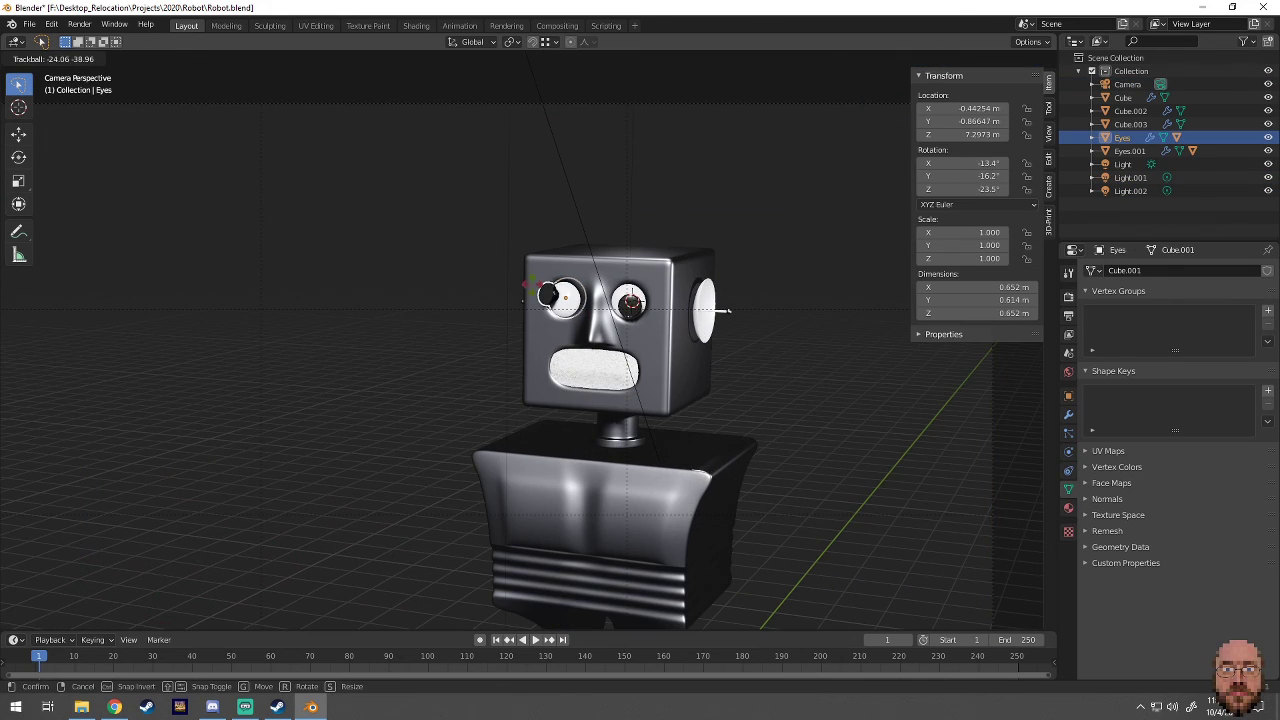
pyautogui.press('Return')
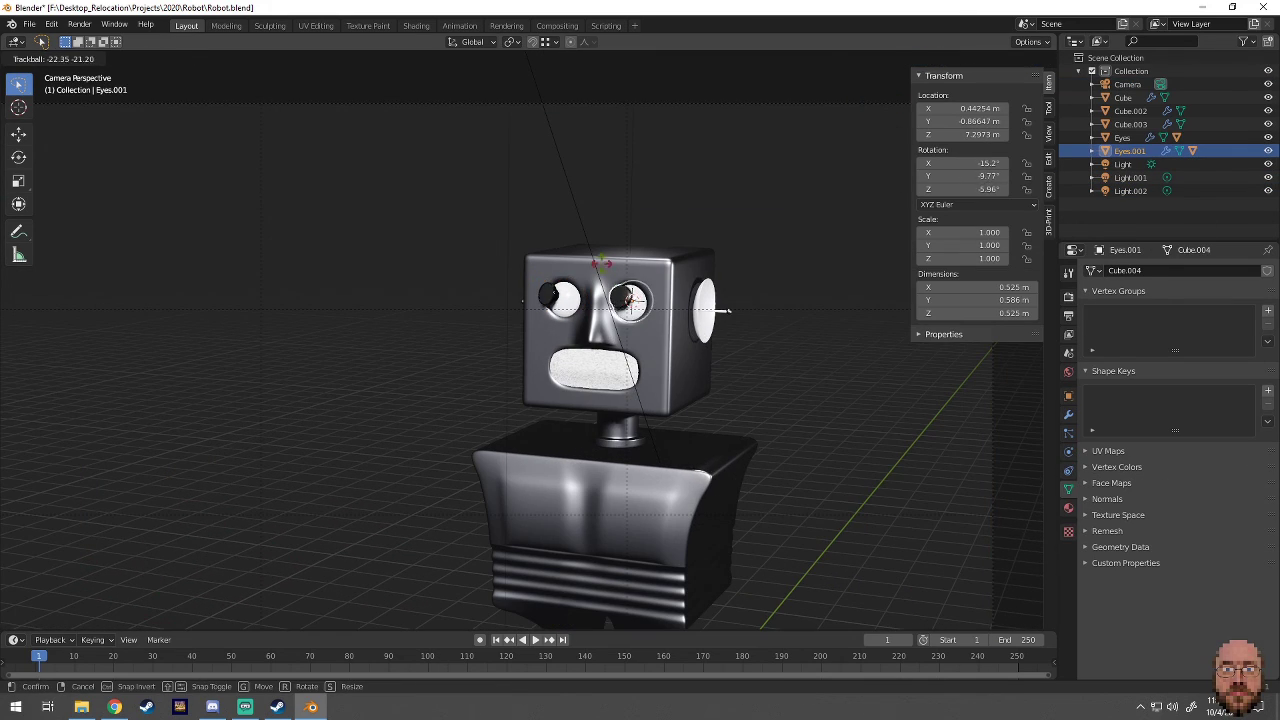
pyautogui.click(620, 300)
# - Set the world colour to an Environment Texture using the Apartment_Bond.jpg panorama
pyautogui.press('n')
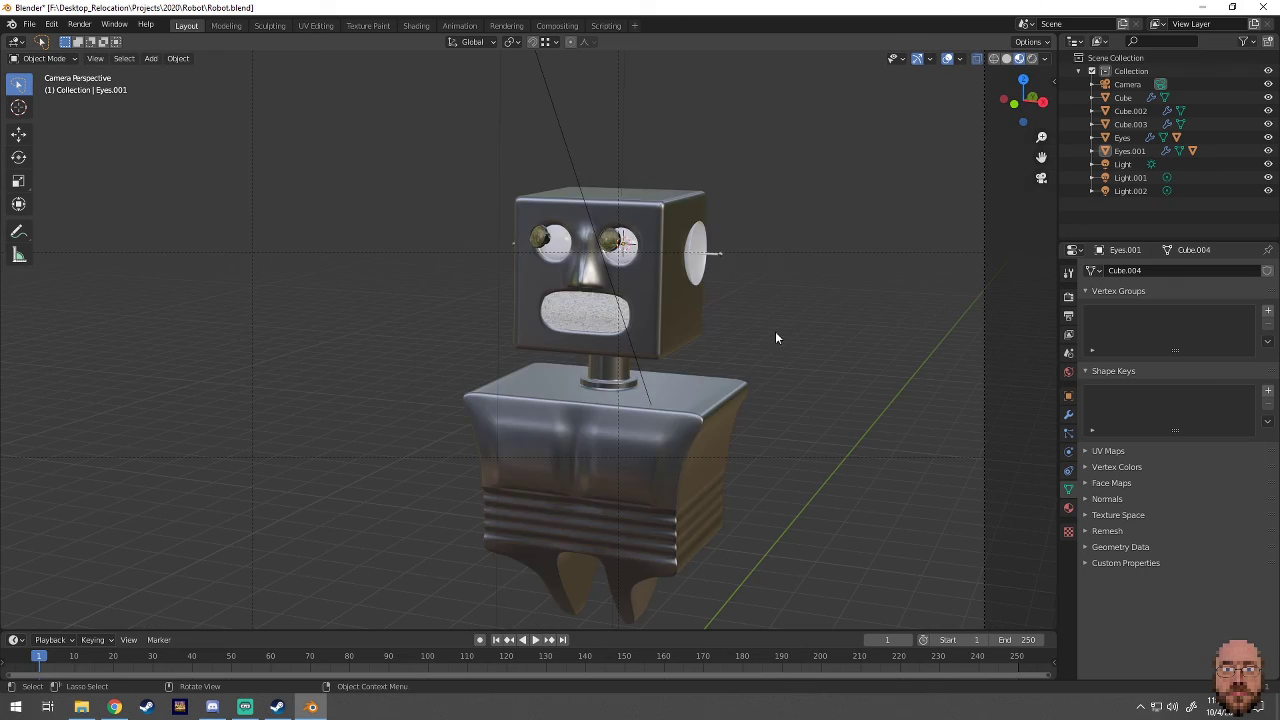
pyautogui.scroll(-2, 775, 331)
pyautogui.click(1068, 372)
pyautogui.click(1160, 358)
pyautogui.click(850, 400)
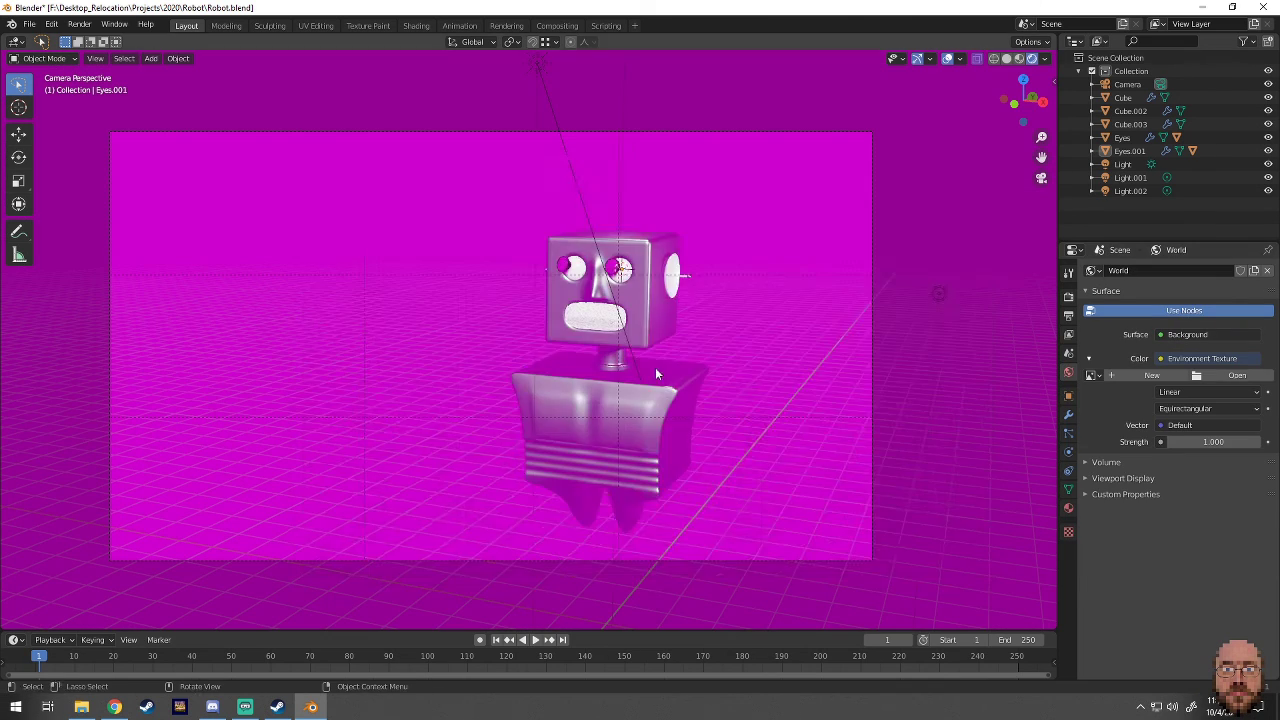
pyautogui.click(1237, 375)
pyautogui.click(359, 566)
pyautogui.scroll(-1, 720, 375)
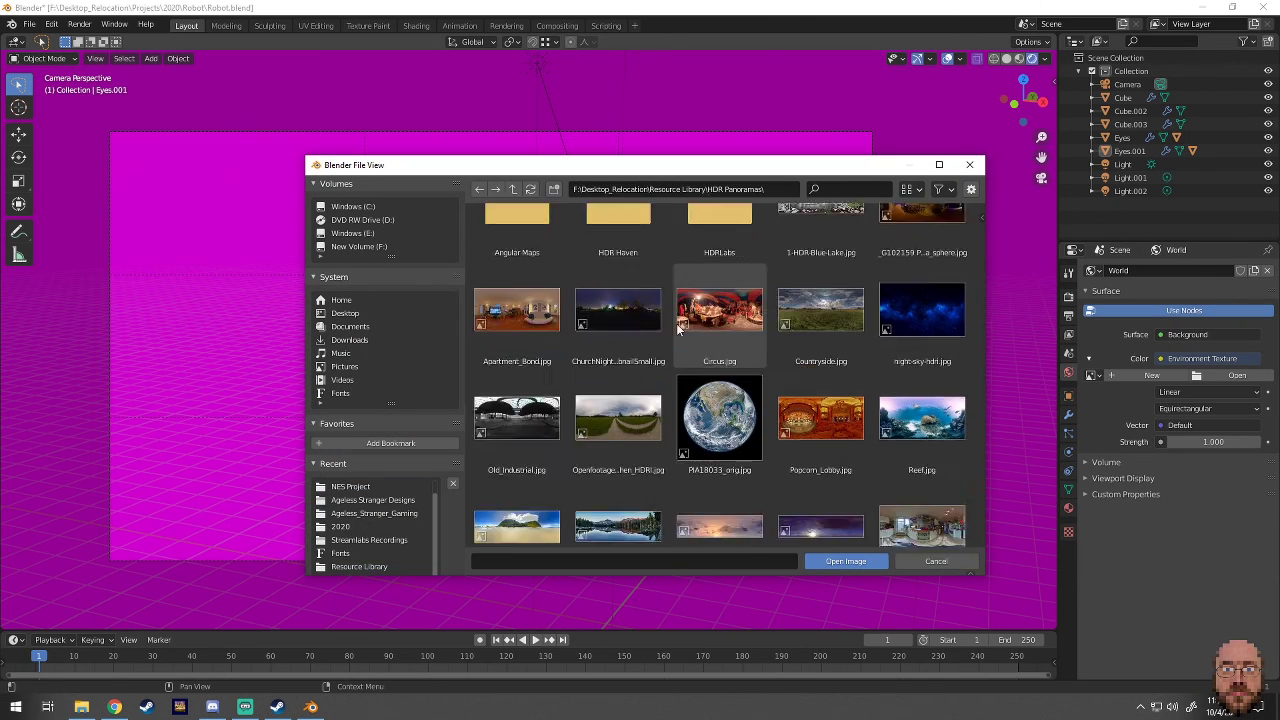
pyautogui.scroll(1, 720, 375)
pyautogui.click(517, 348)
pyautogui.click(846, 561)
# - Add texture coordinate and mapping nodes to the environment, rotating it about 58° around Z
pyautogui.click(416, 25)
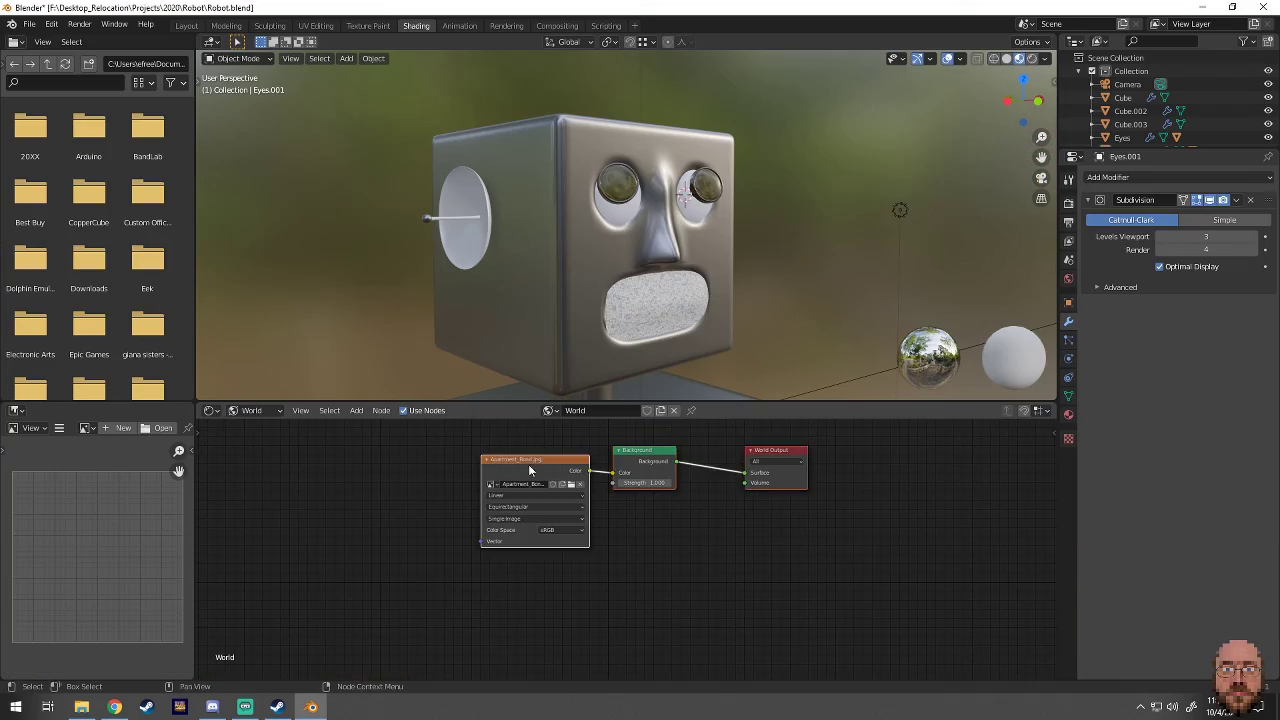
pyautogui.click(528, 464)
pyautogui.hotkey('ctrl', 't')
pyautogui.click(188, 25)
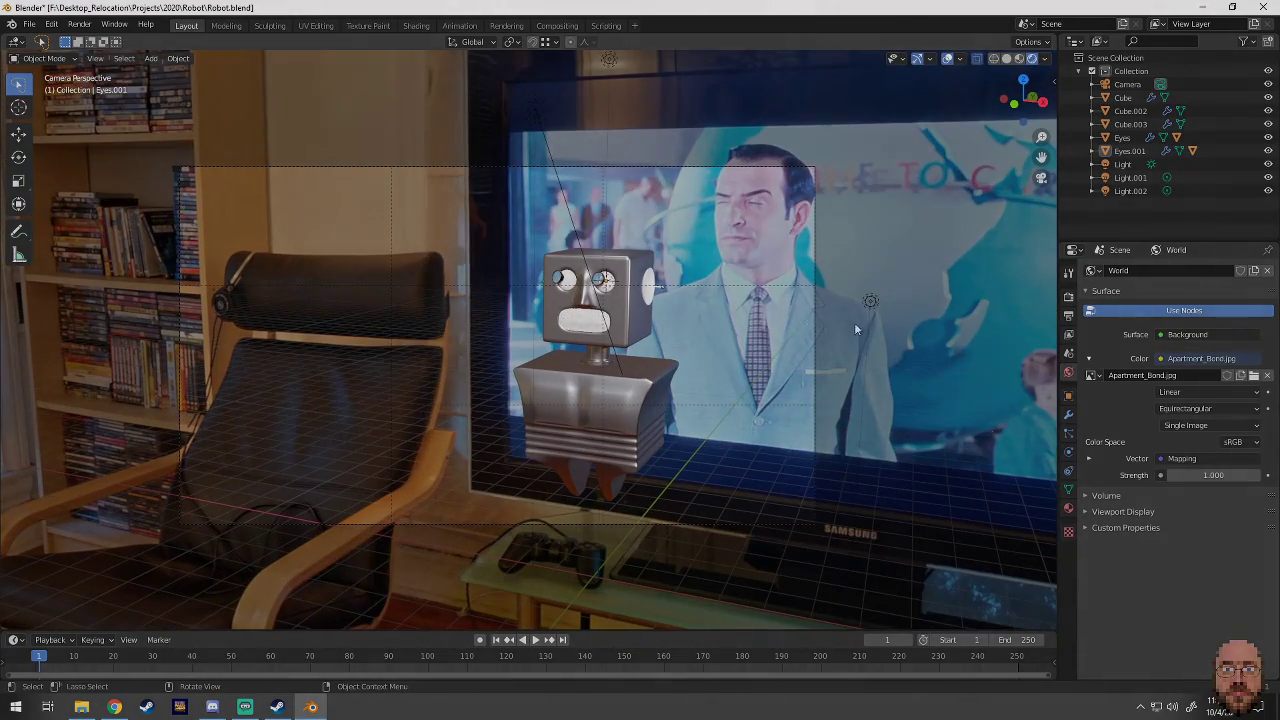
pyautogui.click(1089, 458)
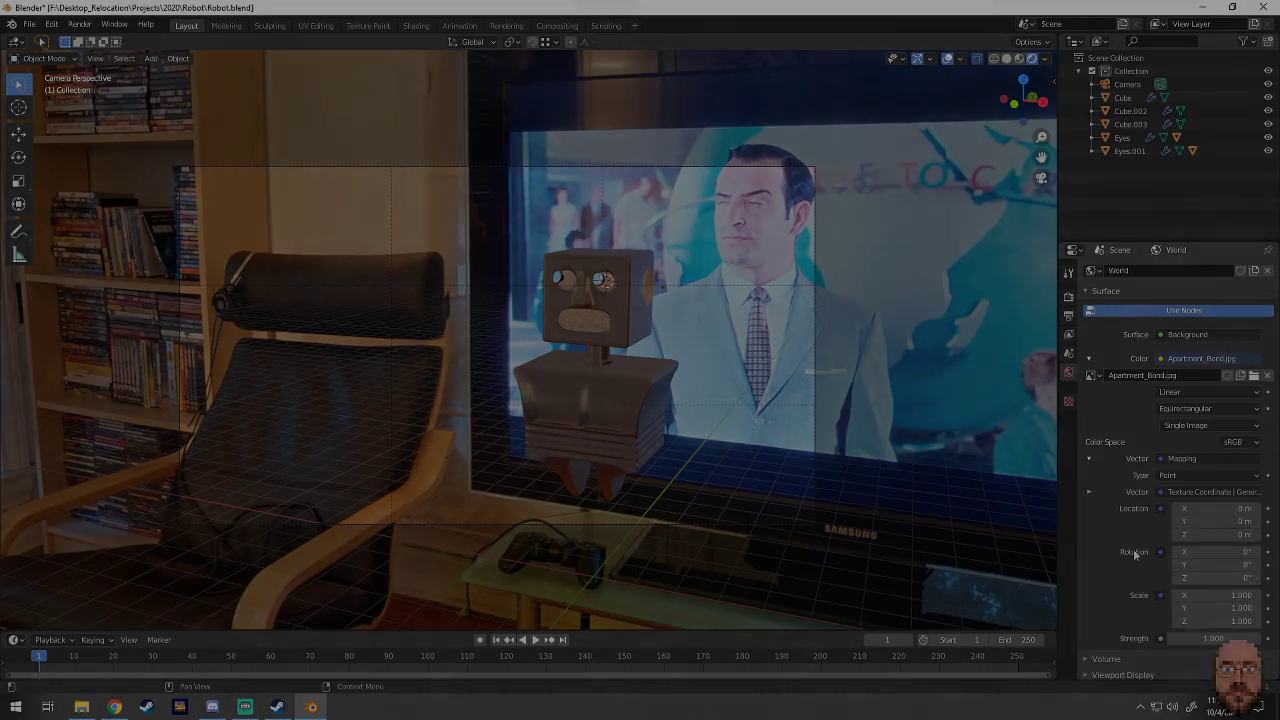
pyautogui.moveTo(1215, 578); pyautogui.dragTo(1265, 578)
# - Walk the camera back to frame the robot, then select all robot parts and move them vertically
pyautogui.click(1127, 84)
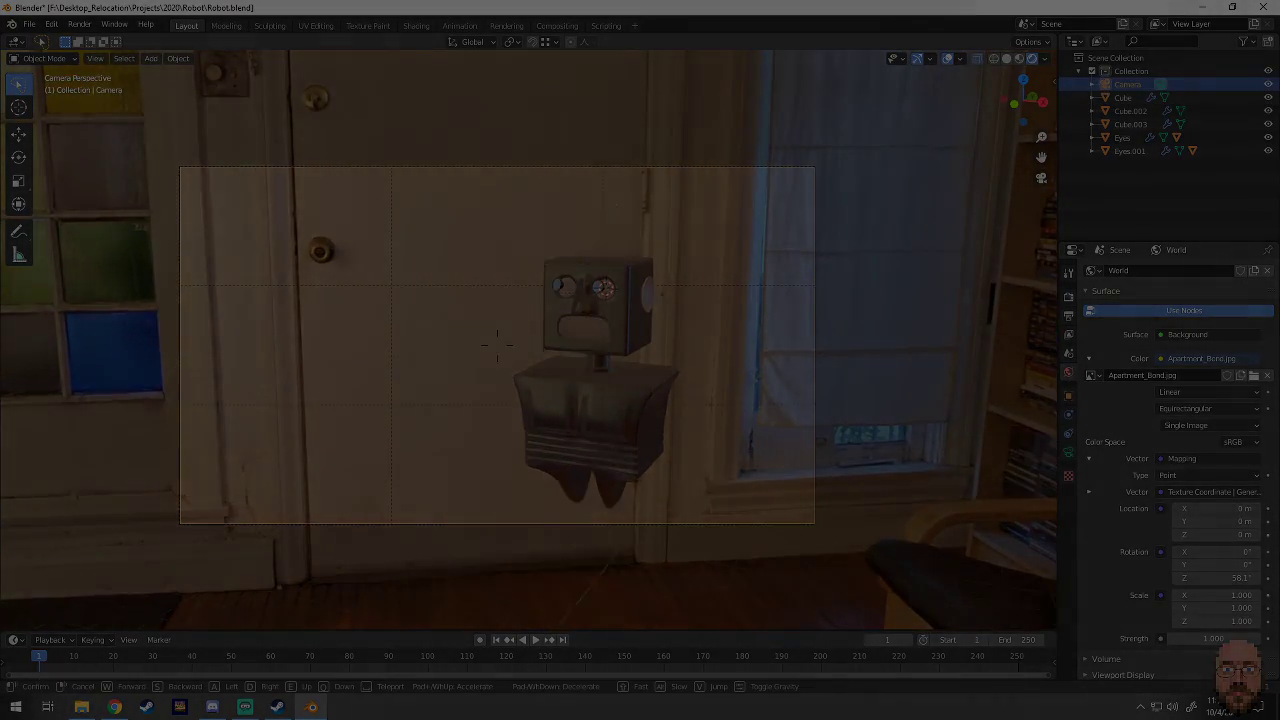
pyautogui.hotkey('shift', '`')
pyautogui.press('w')
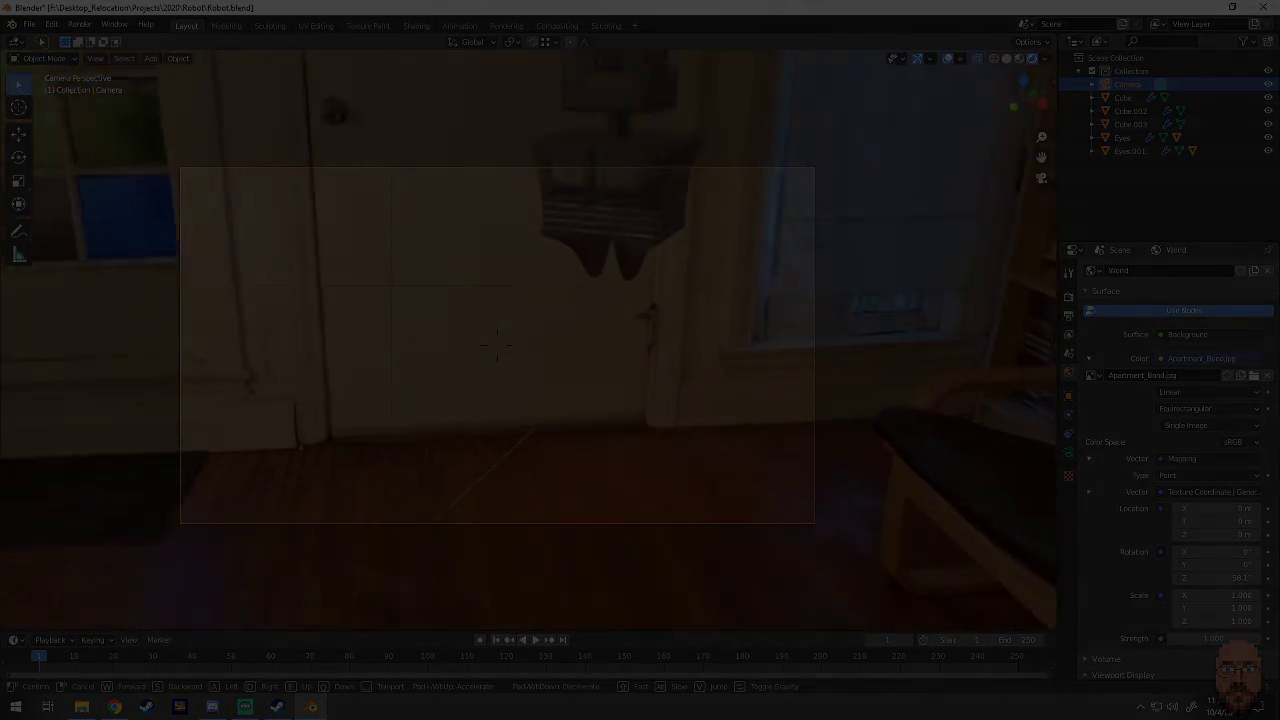
pyautogui.press('Return')
pyautogui.press('g')
pyautogui.press('z')
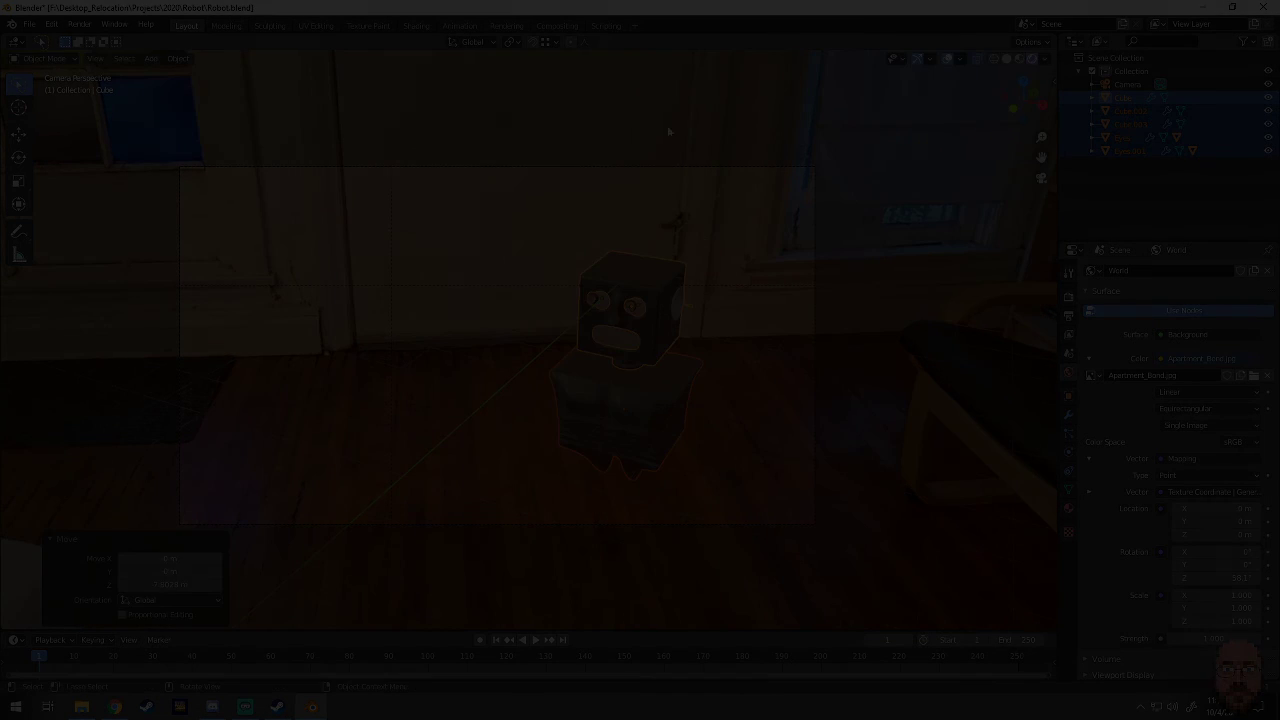